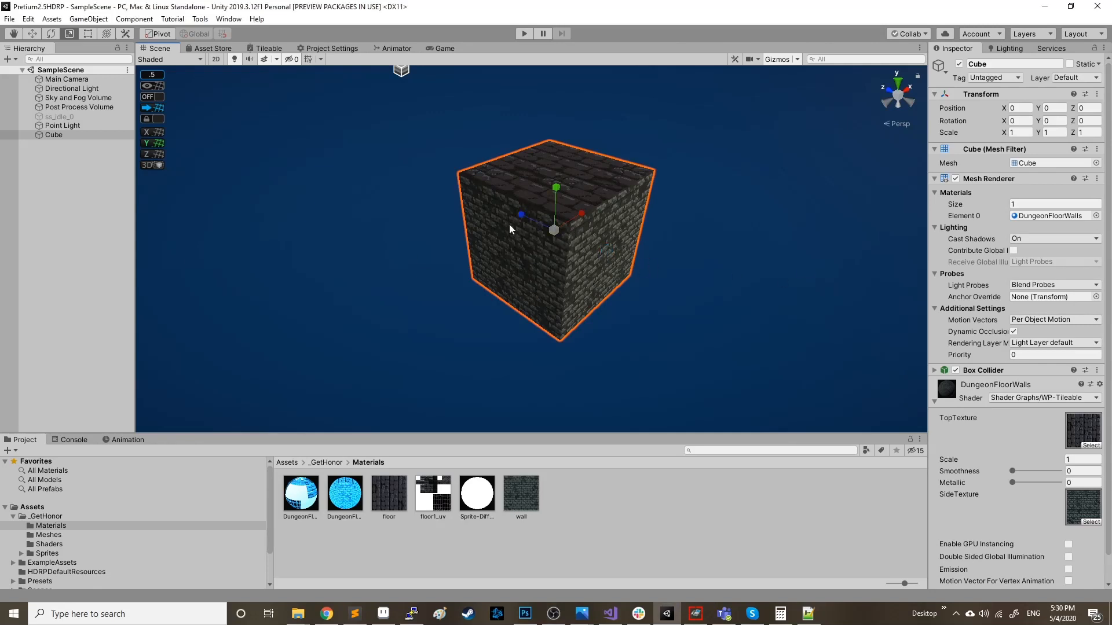
# Step: Stretch the textured cube to about 3.04 along X and about 1.5 along Z
pyautogui.press('w')
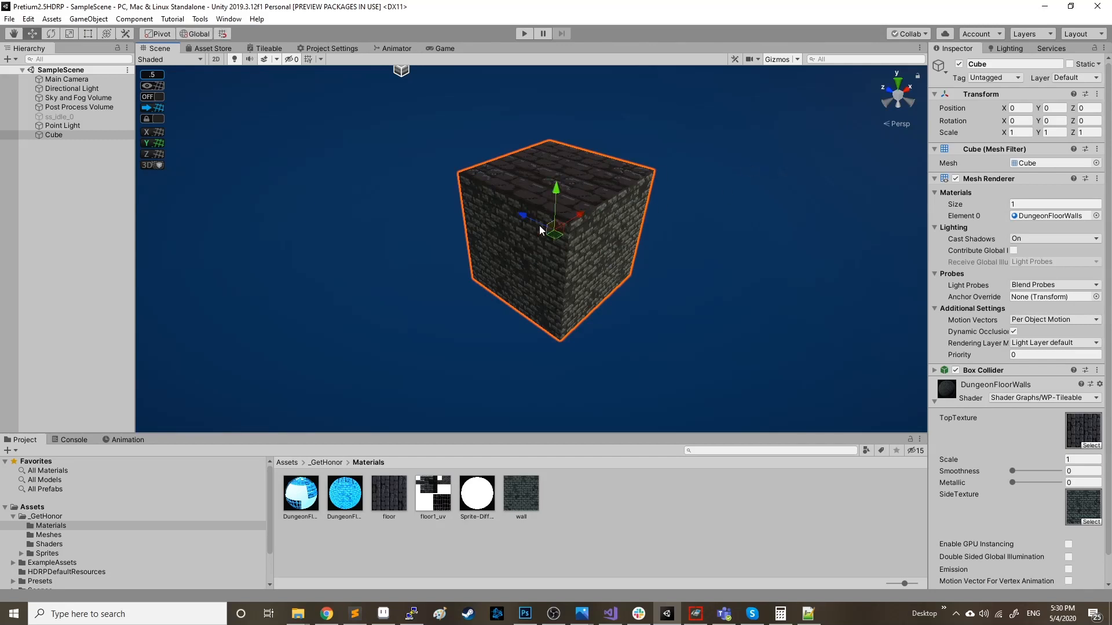
pyautogui.press('r')
pyautogui.moveTo(577, 221); pyautogui.dragTo(634, 203)
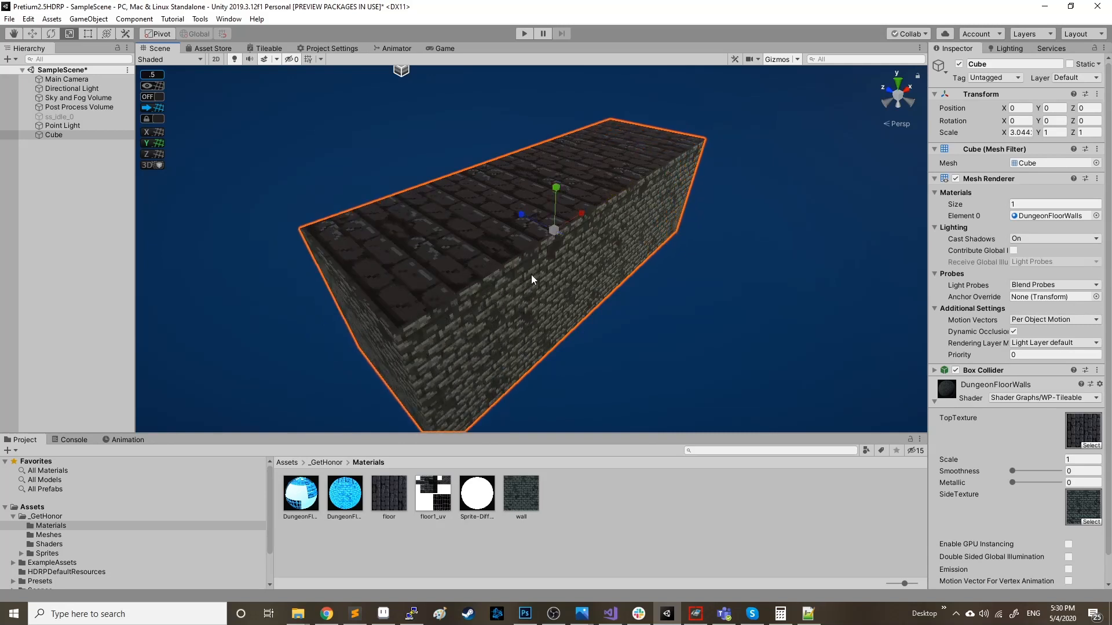
pyautogui.moveTo(528, 220); pyautogui.dragTo(535, 252)
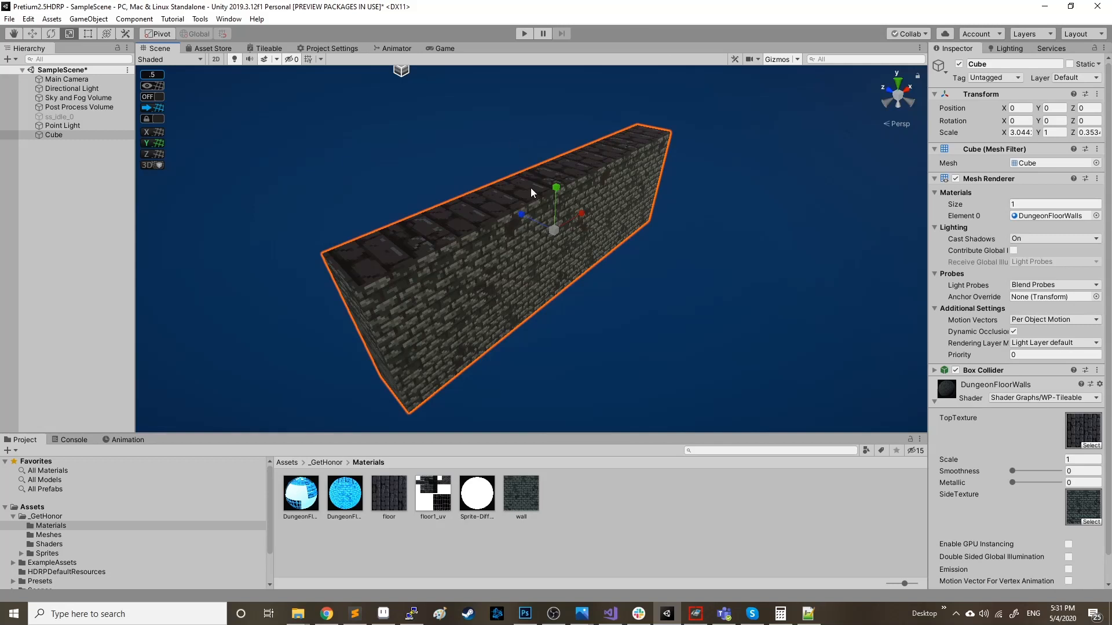
pyautogui.moveTo(522, 220); pyautogui.dragTo(422, 176)
pyautogui.press('w')
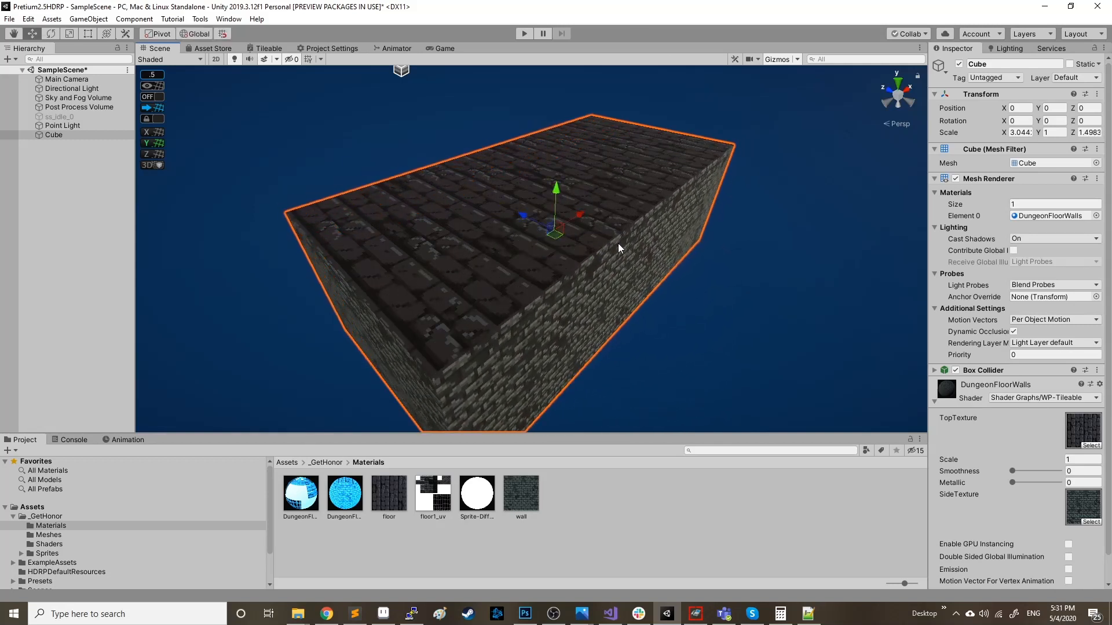
# Step: Duplicate the stretched block and move the copy beside it, to about X -1.08 and Z -1.45
pyautogui.press('f')
pyautogui.hotkey('ctrl', 'd')
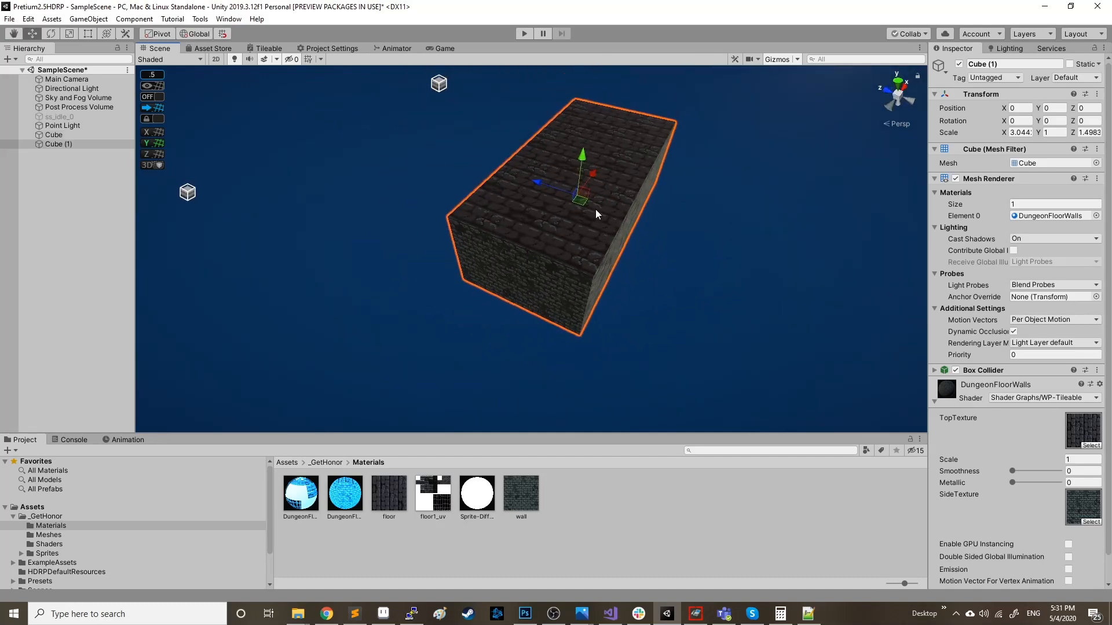
pyautogui.moveTo(585, 206); pyautogui.dragTo(679, 328)
pyautogui.keyDown('alt'); pyautogui.moveTo(678, 328); pyautogui.dragTo(702, 330); pyautogui.keyUp('alt')
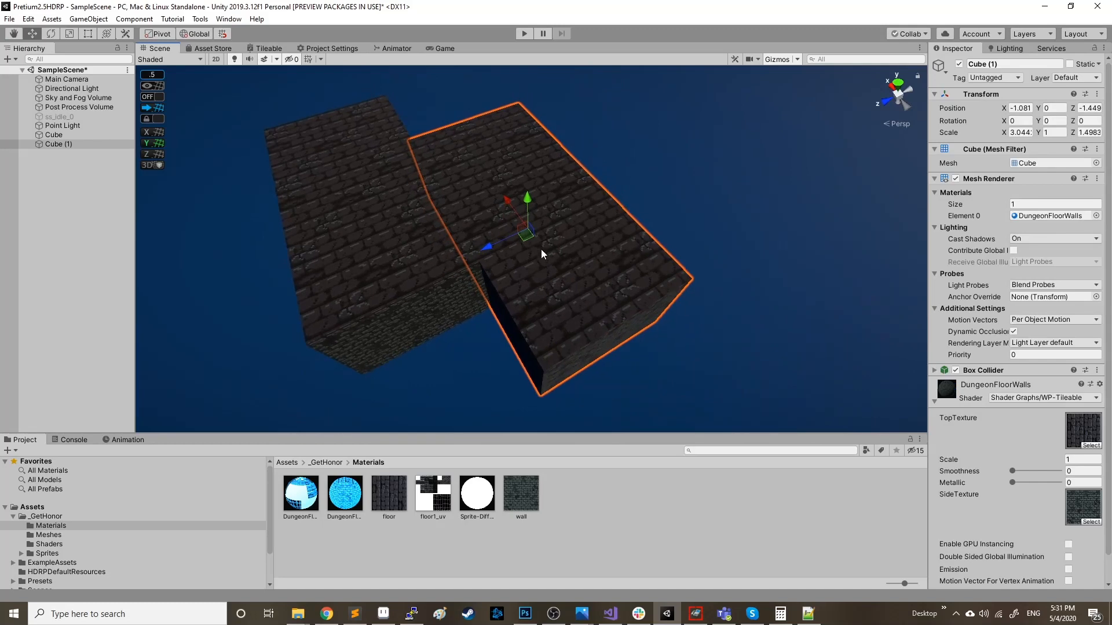
# Step: Duplicate the second block, offset the copy to about X -1.79, Z -4.15, and scale it to about 1.57 in X and 5.7 in Z
pyautogui.hotkey('ctrl', 'd')
pyautogui.moveTo(528, 234); pyautogui.dragTo(512, 287)
pyautogui.press('r')
pyautogui.moveTo(619, 185); pyautogui.dragTo(740, 183)
pyautogui.press('w')
pyautogui.click(820, 281)
pyautogui.moveTo(703, 335); pyautogui.dragTo(806, 272, button='right')
pyautogui.click(804, 272)
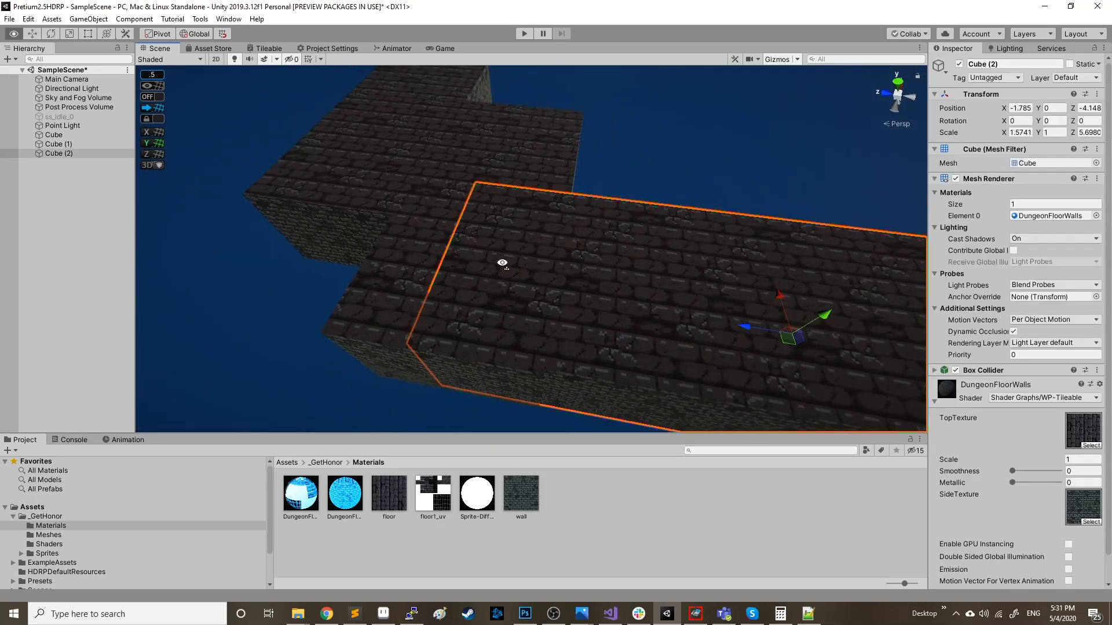
pyautogui.moveTo(501, 262); pyautogui.dragTo(577, 233, button='right')
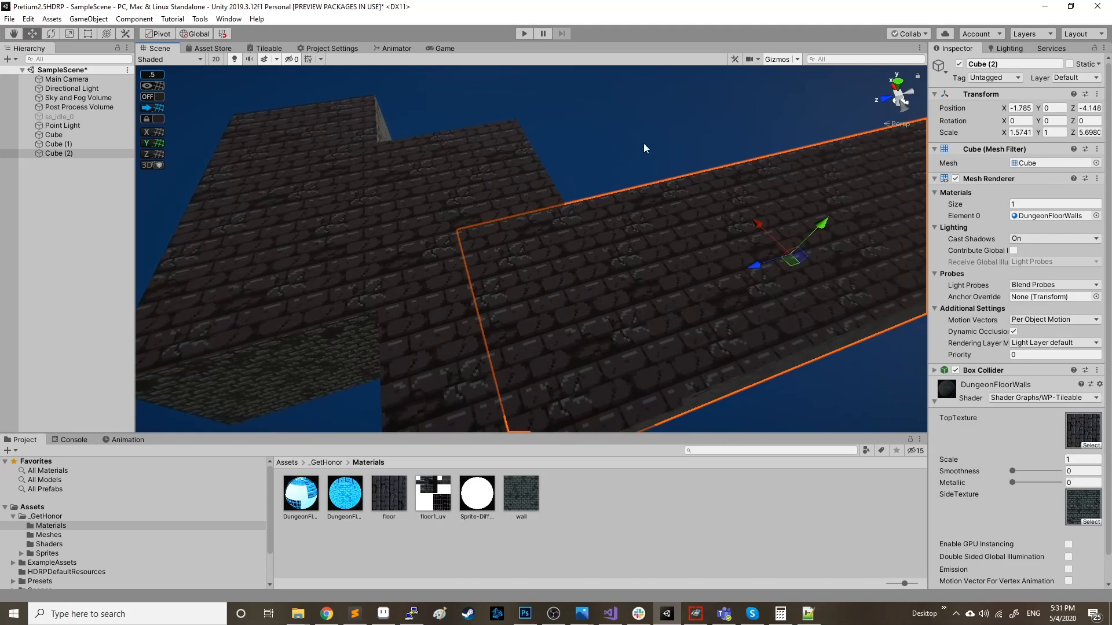
pyautogui.moveTo(644, 148); pyautogui.dragTo(585, 231, button='right')
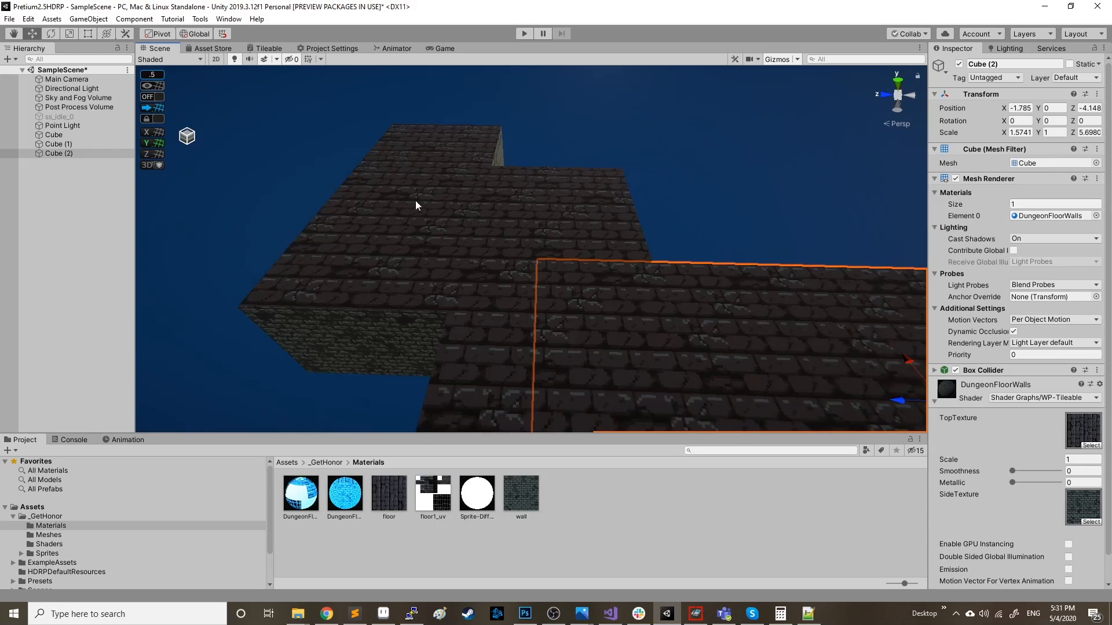
pyautogui.moveTo(415, 205); pyautogui.dragTo(547, 208, button='right')
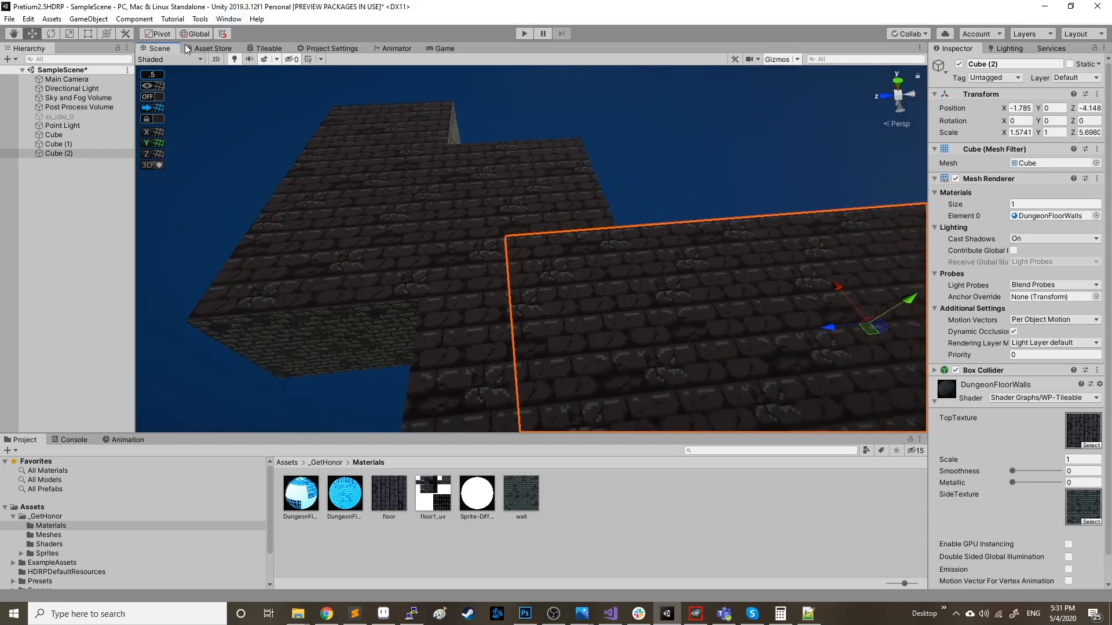
# Step: Add a cylinder to the scene and apply the second dungeon floor material to it
pyautogui.click(88, 19)
pyautogui.moveTo(133, 58)
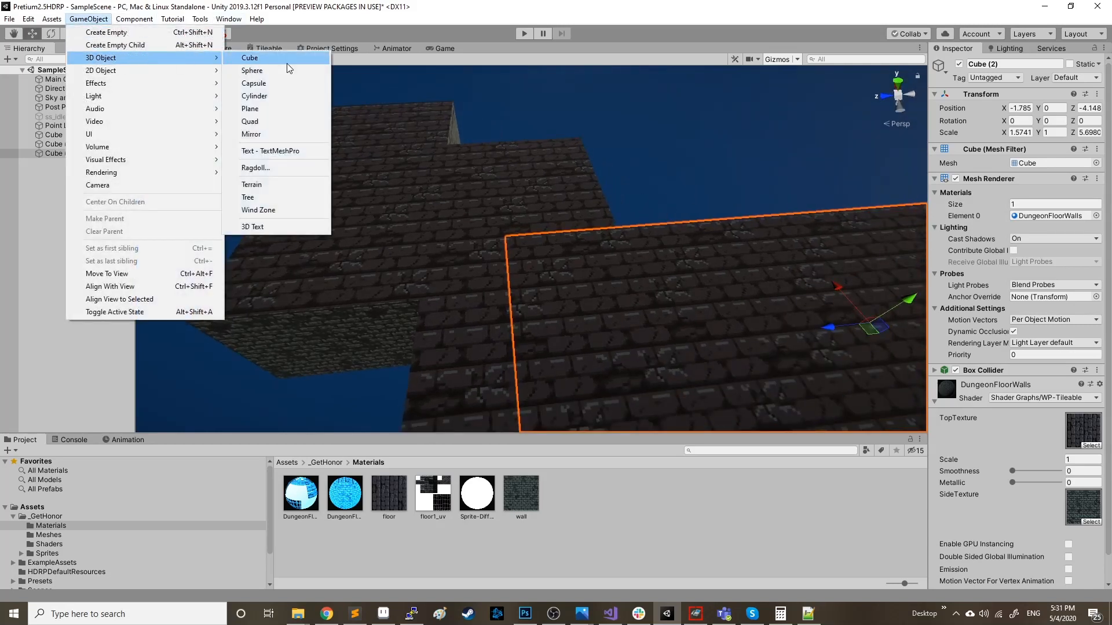
pyautogui.click(270, 95)
pyautogui.moveTo(350, 499); pyautogui.dragTo(490, 252)
pyautogui.click(671, 214)
pyautogui.moveTo(672, 215); pyautogui.dragTo(591, 248, button='right')
pyautogui.click(589, 248)
pyautogui.moveTo(647, 345); pyautogui.dragTo(706, 336, button='right')
# Step: Delete the cylinder and all three textured blocks from the scene
pyautogui.press('Delete')
pyautogui.click(822, 251)
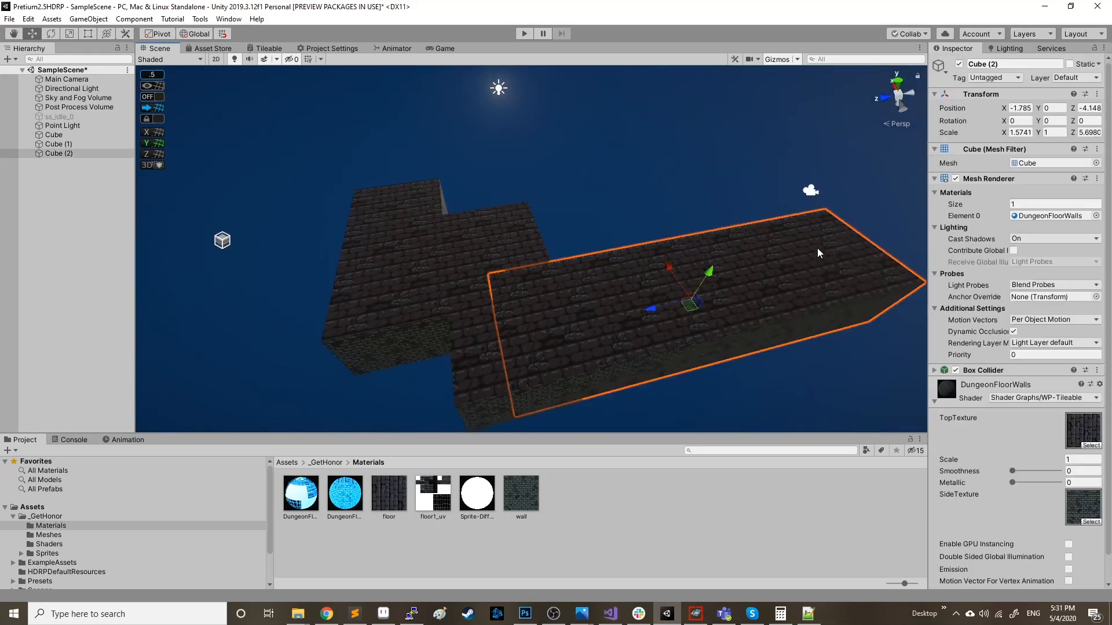
pyautogui.press('Delete')
pyautogui.click(490, 348)
pyautogui.press('Delete')
pyautogui.click(380, 317)
pyautogui.press('Delete')
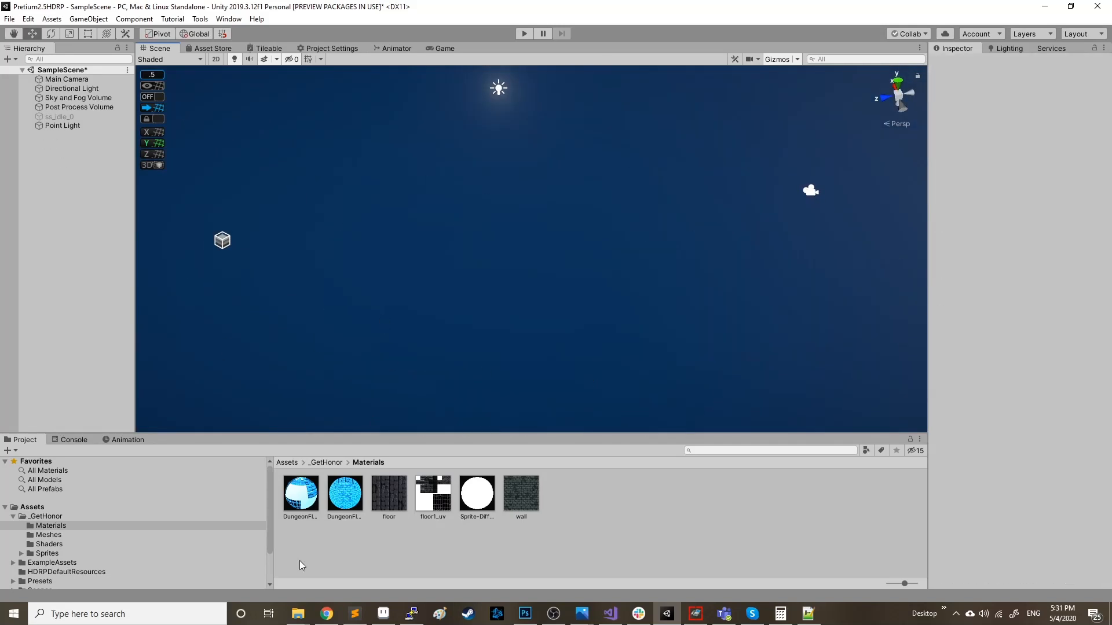
# Step: Switch to Chrome and examine the world-space shader code in the forum thread on mapping textures to world position
pyautogui.click(327, 613)
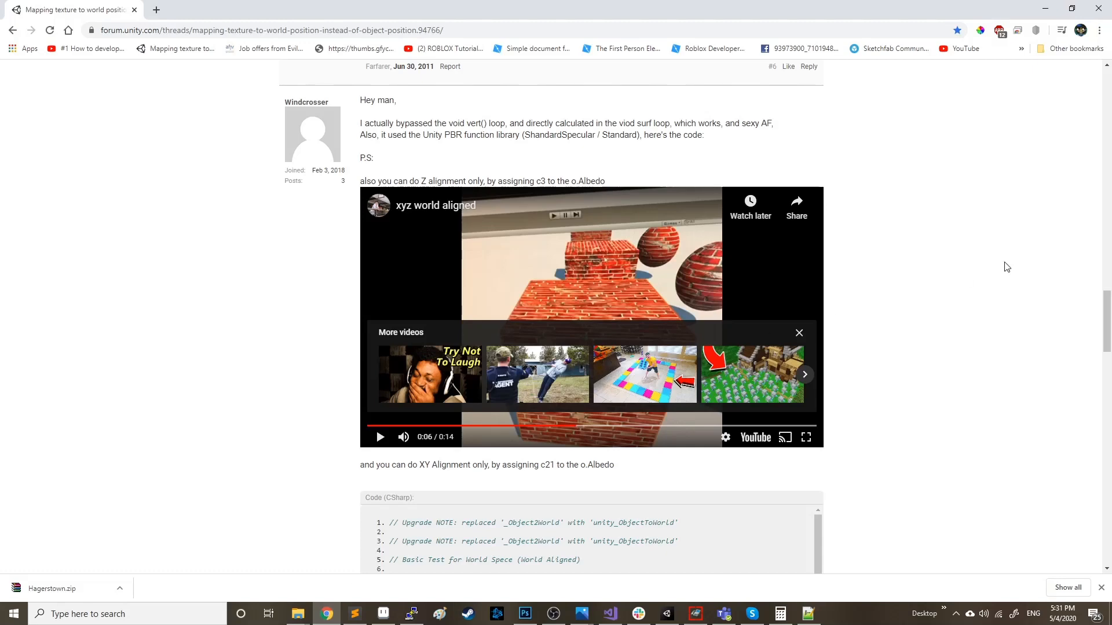
pyautogui.scroll(-5, 955, 260)
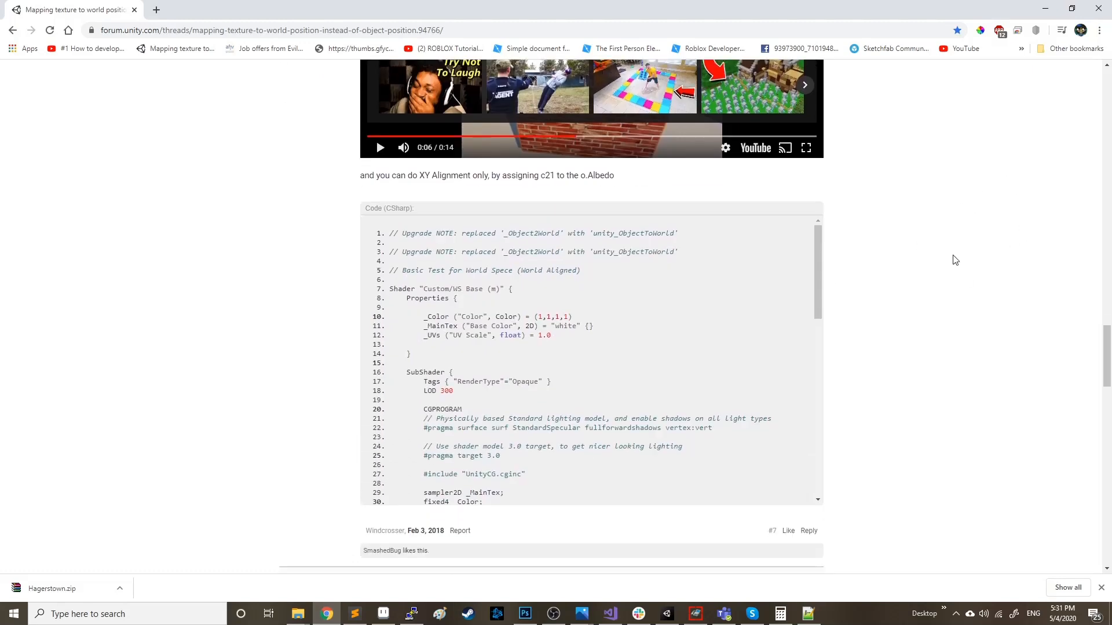
pyautogui.scroll(-5, 955, 260)
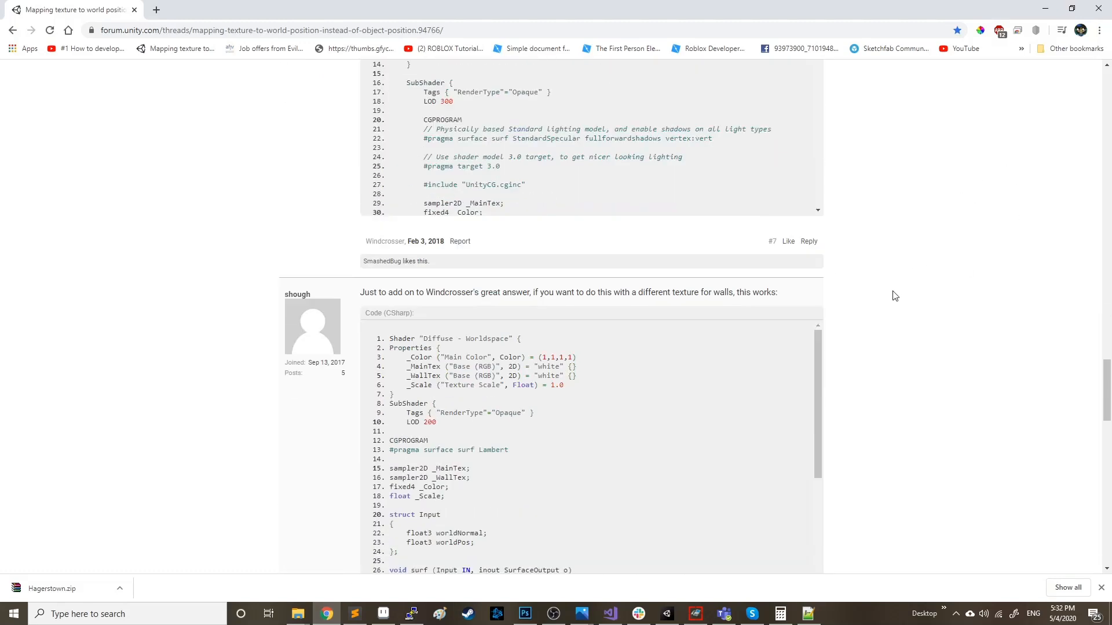
pyautogui.scroll(4, 835, 366)
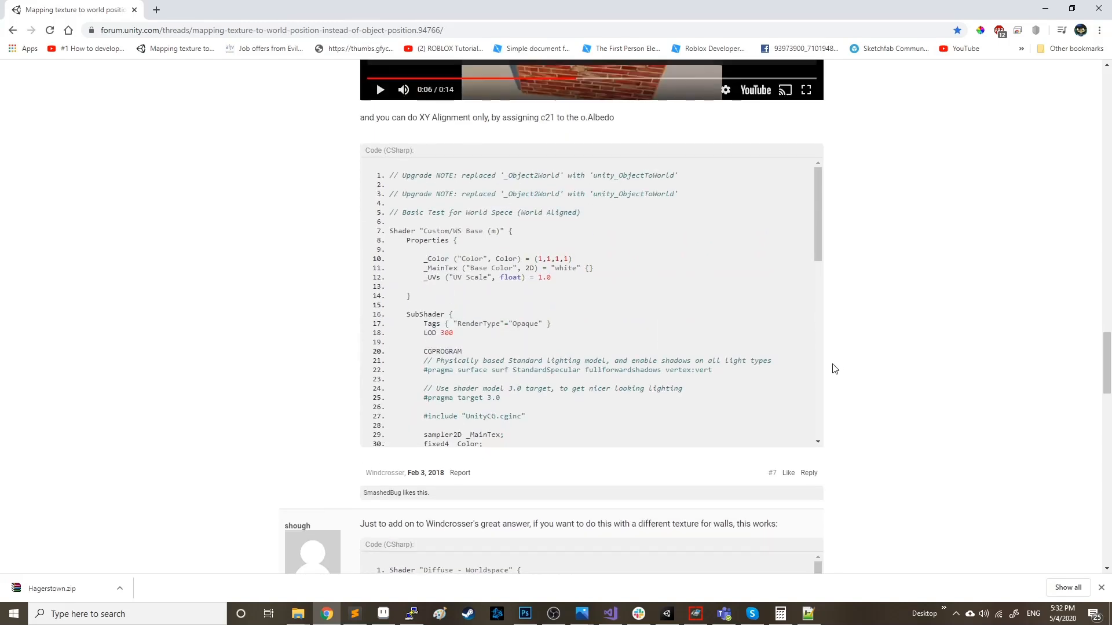
pyautogui.moveTo(817, 202); pyautogui.dragTo(847, 394)
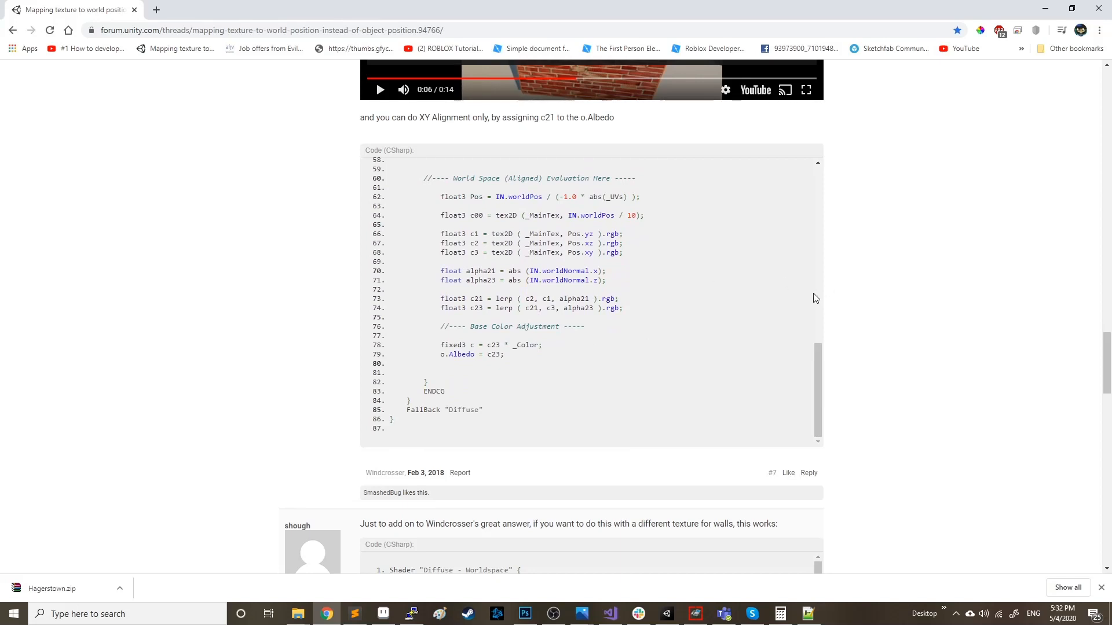
pyautogui.scroll(-6, 800, 218)
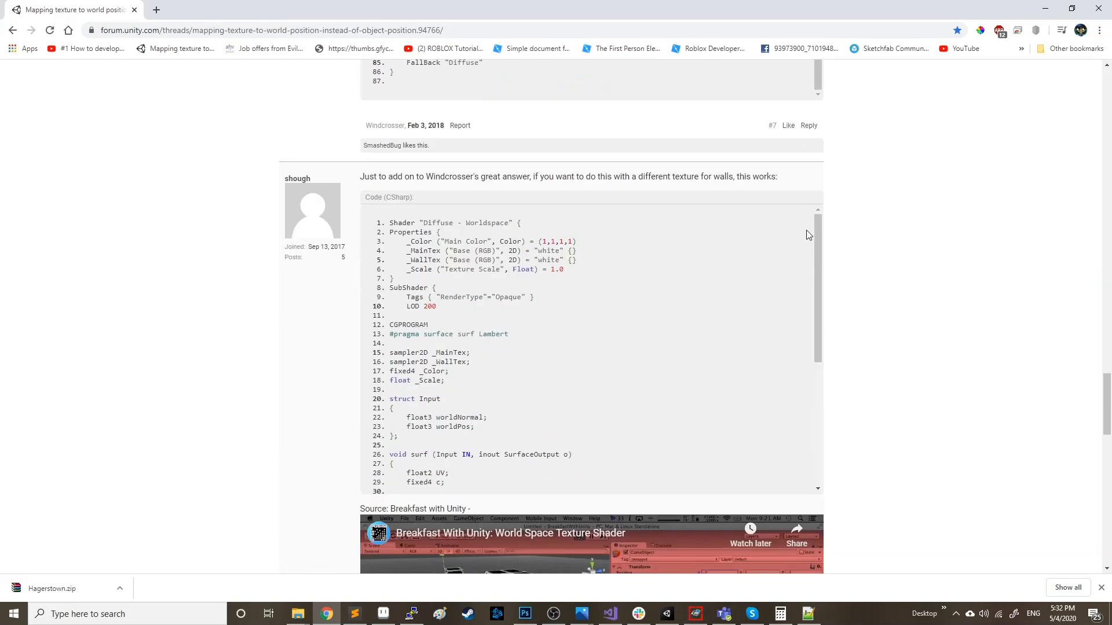
pyautogui.scroll(6, 765, 359)
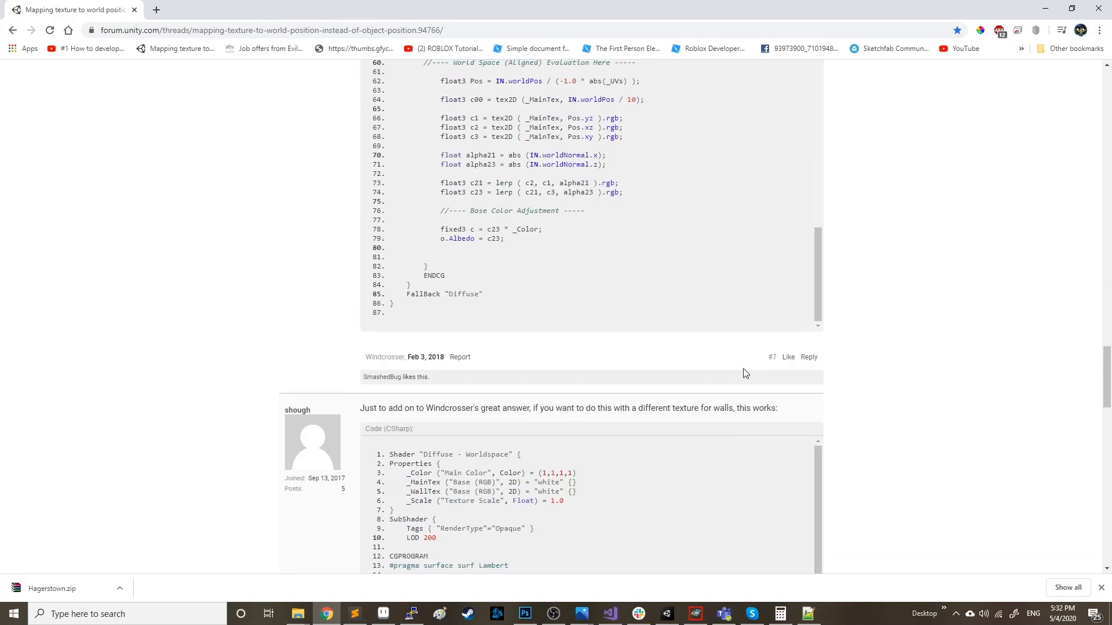
pyautogui.scroll(9, 722, 393)
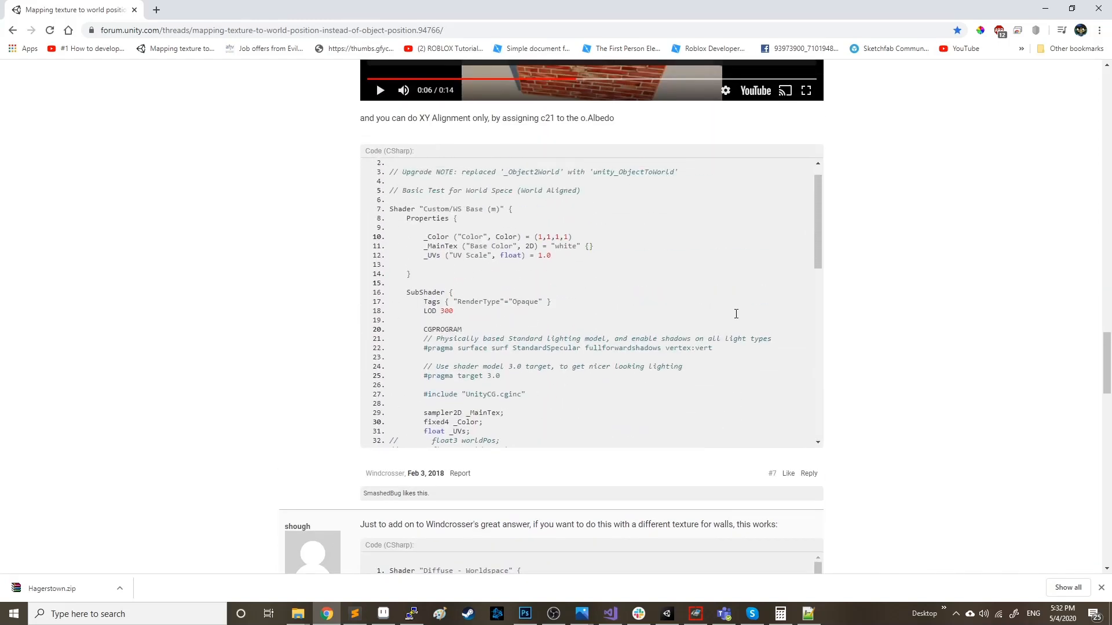
pyautogui.click(1046, 8)
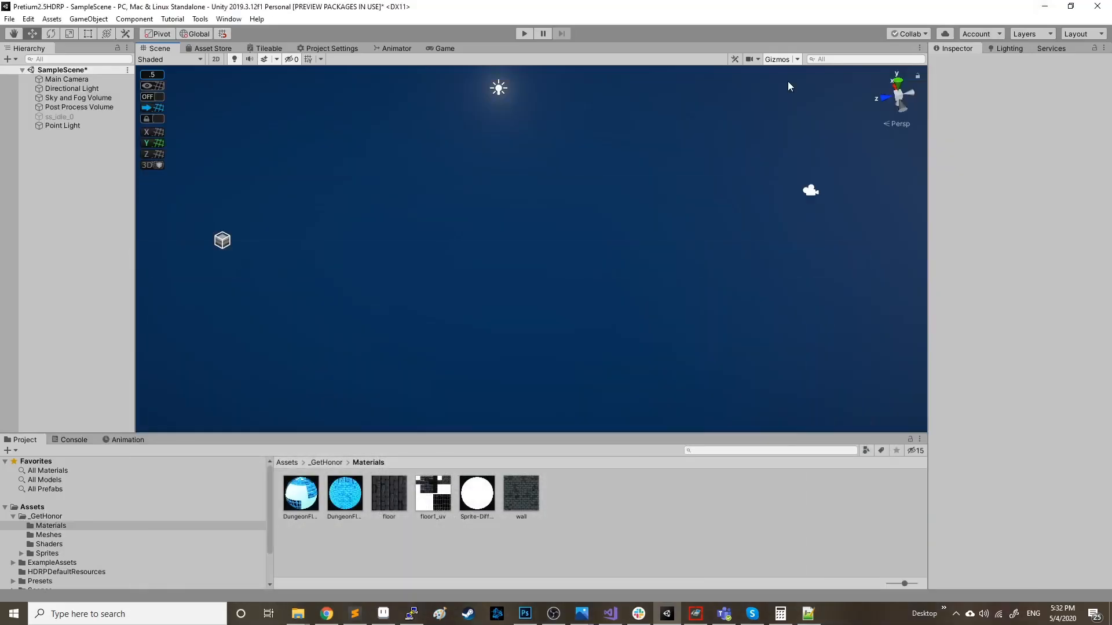
# Step: Add a new 3D cube to the scene in Unity
pyautogui.moveTo(612, 261); pyautogui.dragTo(597, 218, button='right')
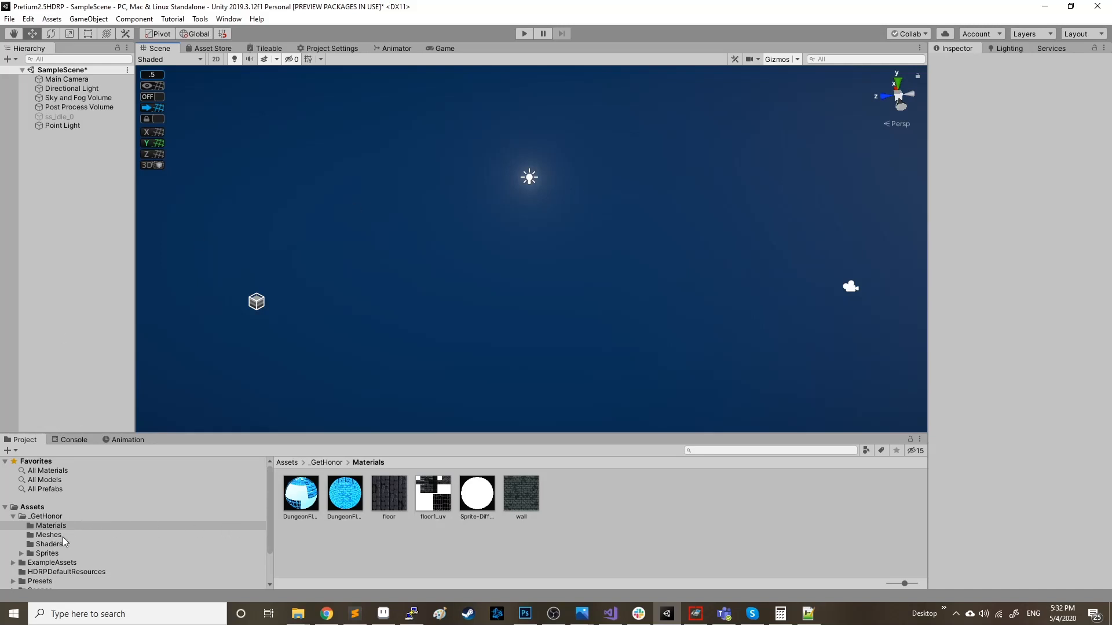
pyautogui.click(82, 19)
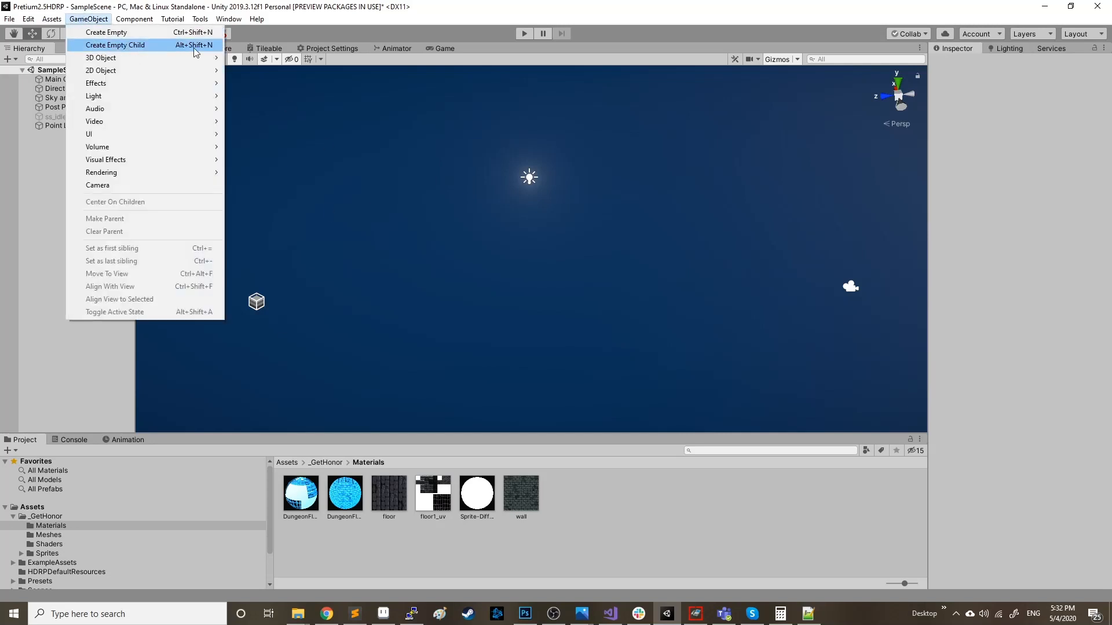
pyautogui.moveTo(191, 57)
pyautogui.click(293, 61)
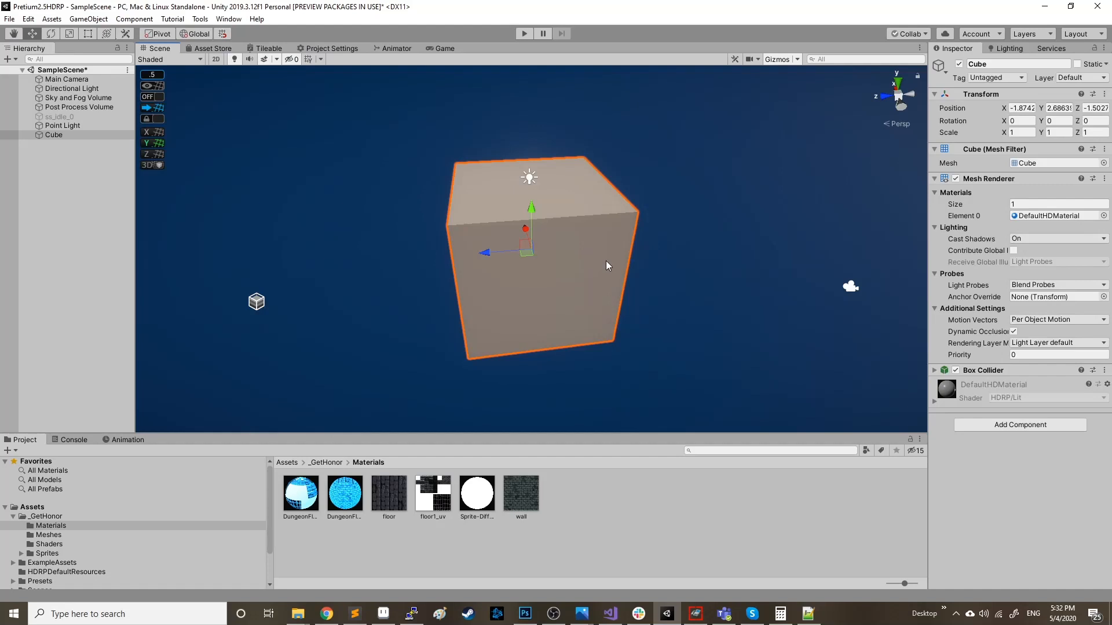
pyautogui.keyDown('alt'); pyautogui.moveTo(564, 356); pyautogui.dragTo(634, 327); pyautogui.keyUp('alt')
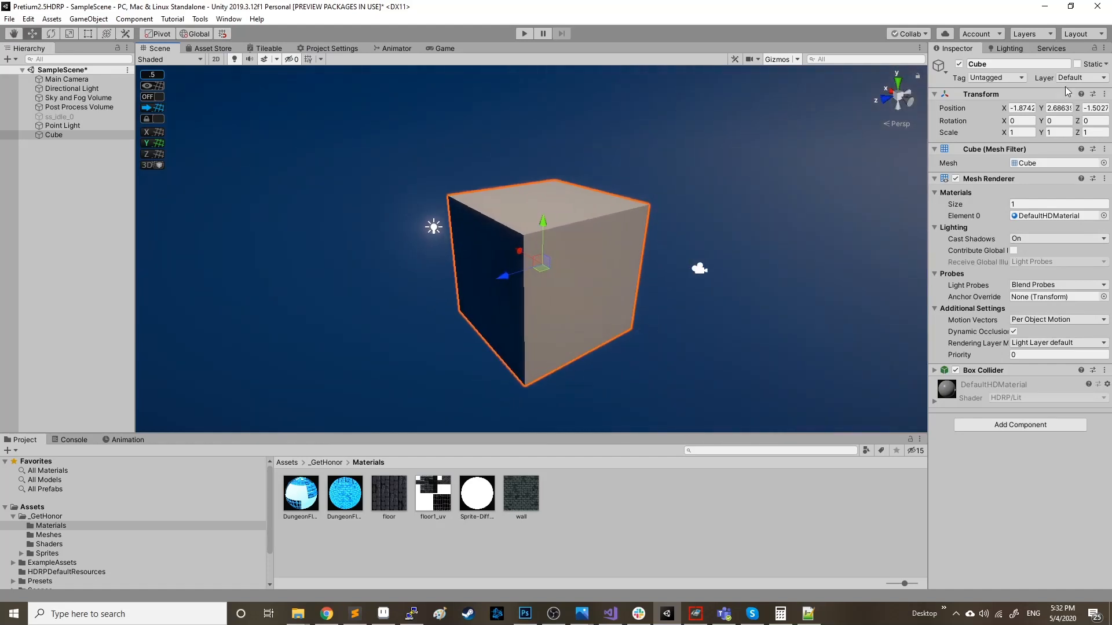
# Step: Set the new cube's position to 0, 0, 0 and frame it in the scene view
pyautogui.click(1021, 108)
pyautogui.write('0')
pyautogui.press('Tab')
pyautogui.write('0')
pyautogui.press('Tab')
pyautogui.write('0')
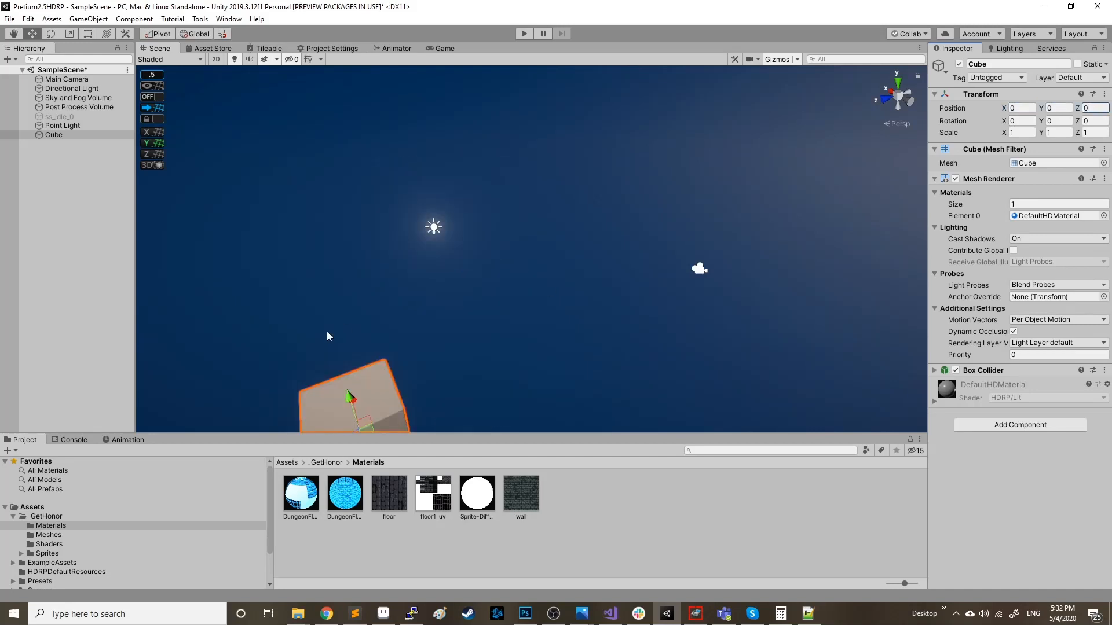
pyautogui.write('f')
pyautogui.moveTo(585, 349)
pyautogui.keyDown('alt'); pyautogui.mouseDown()
pyautogui.moveTo(639, 346)
pyautogui.moveTo(603, 350)
pyautogui.mouseUp(); pyautogui.keyUp('alt')
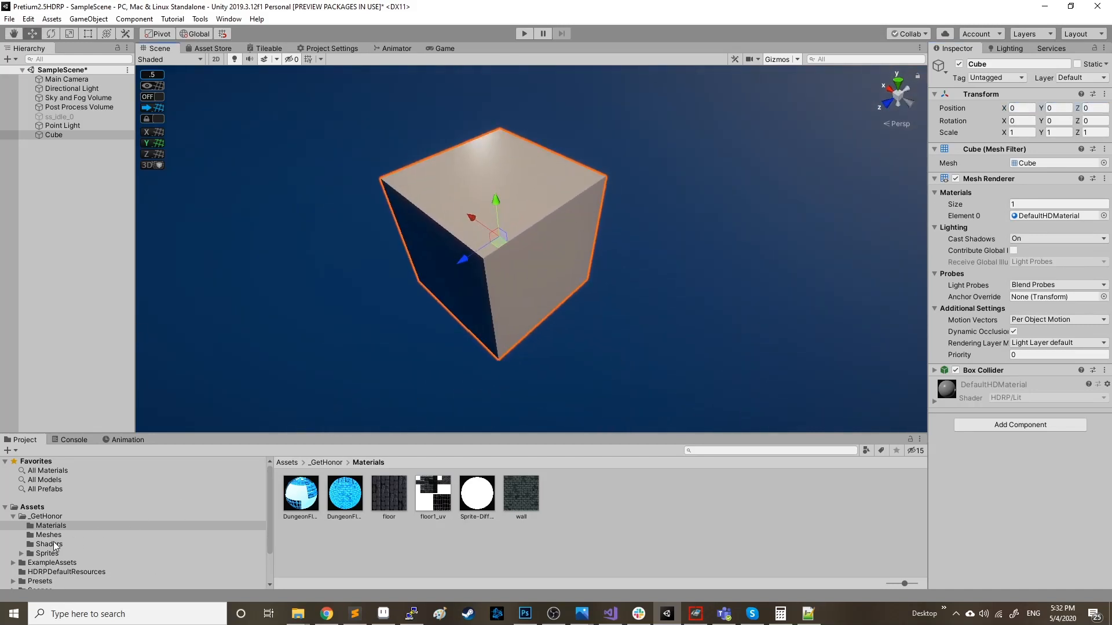
# Step: Create a PBR Graph shader named Tileable in the Shaders folder
pyautogui.click(74, 543)
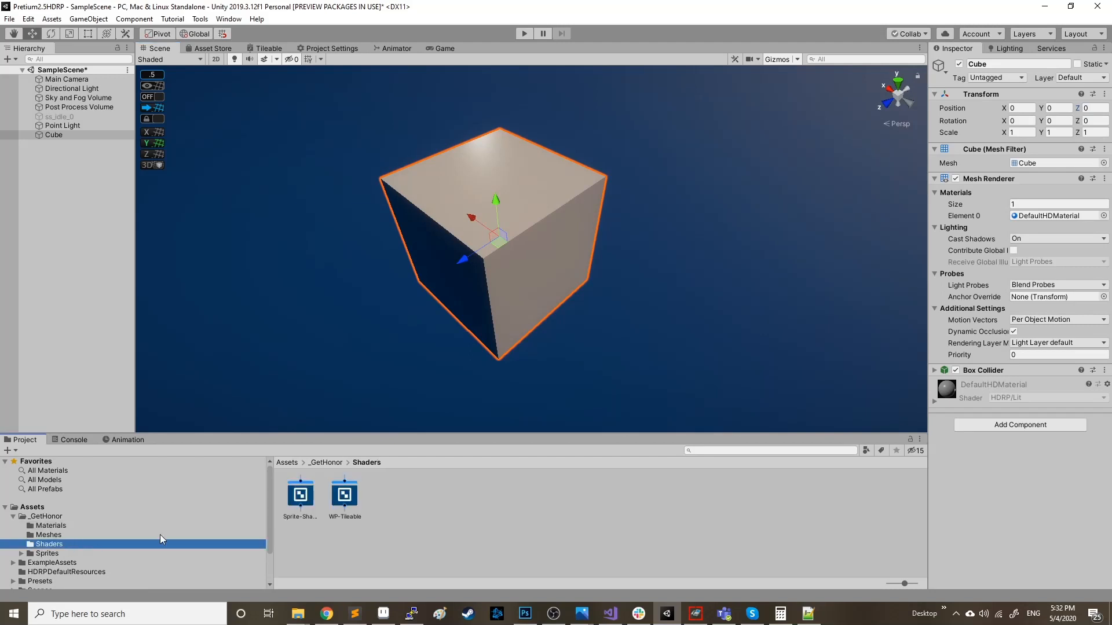
pyautogui.rightClick(406, 502)
pyautogui.moveTo(497, 212)
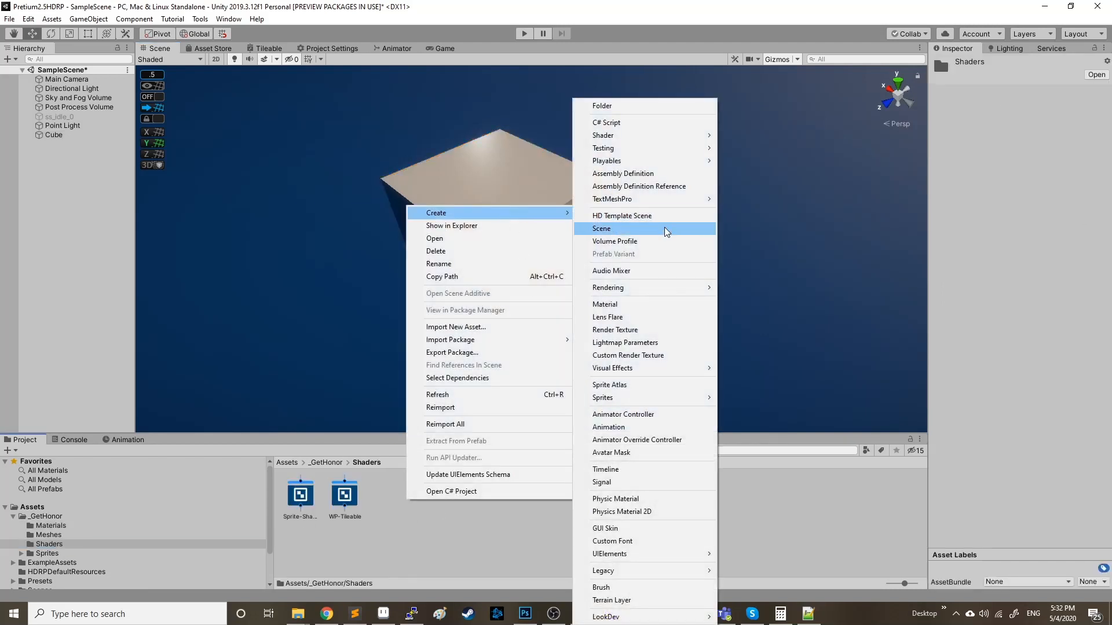
pyautogui.moveTo(669, 145)
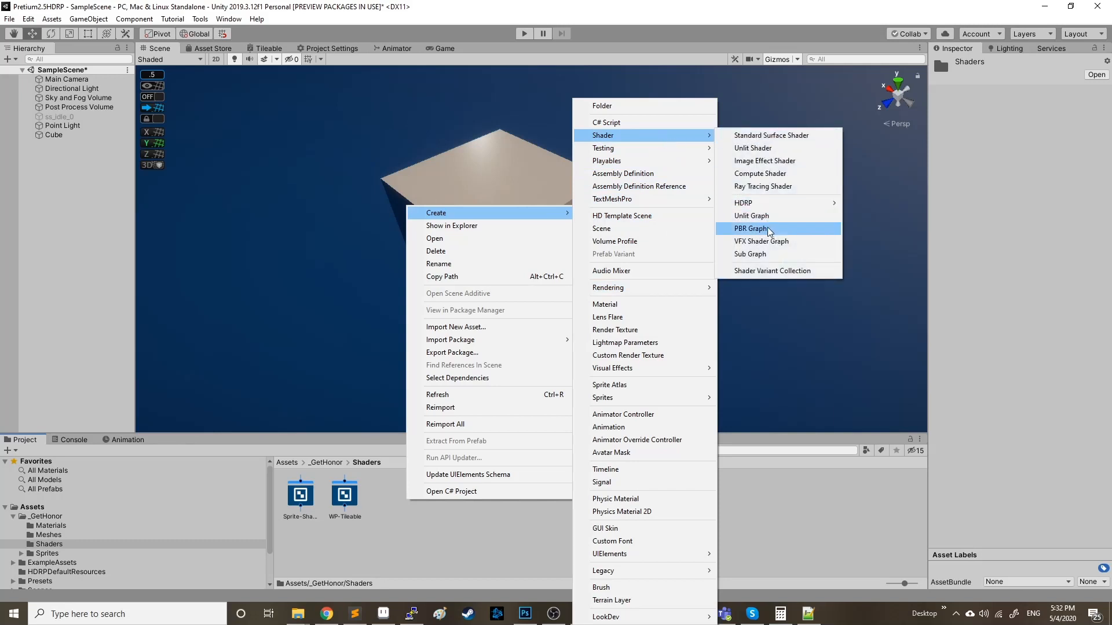
pyautogui.moveTo(776, 208)
pyautogui.click(750, 228)
pyautogui.write('Tileable')
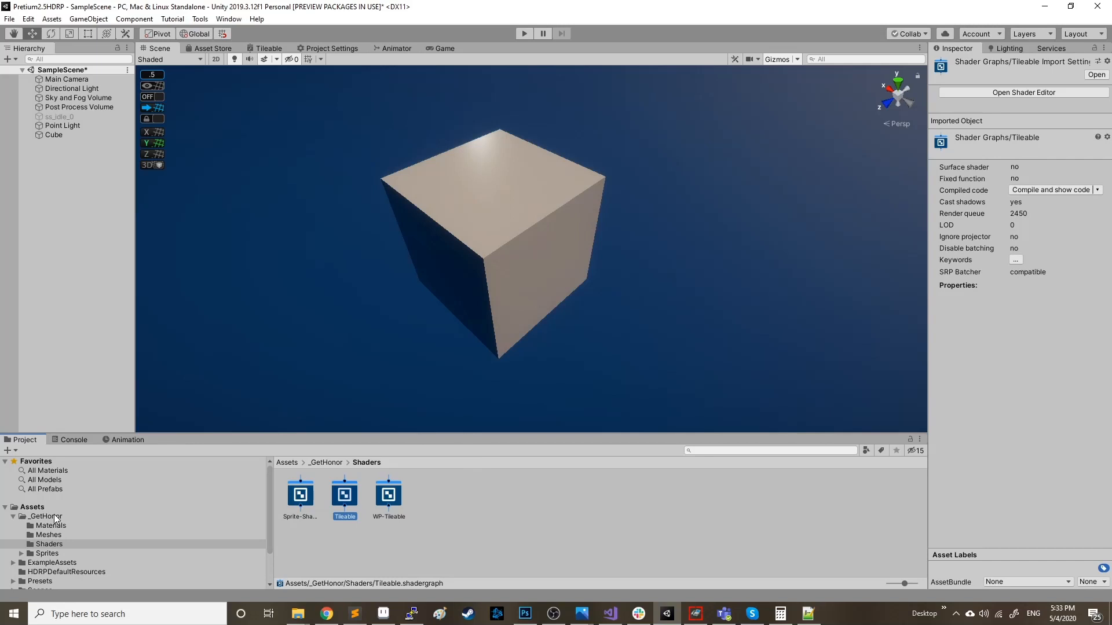
# Step: Create a new material named Tileable in the Materials folder
pyautogui.click(87, 526)
pyautogui.rightClick(584, 503)
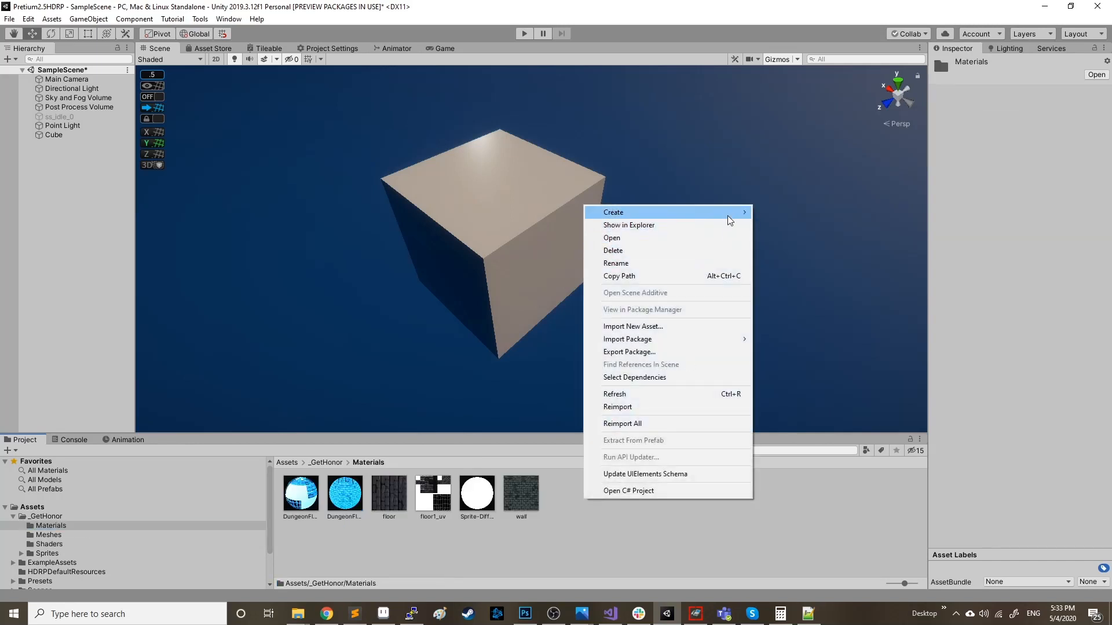
pyautogui.moveTo(727, 214)
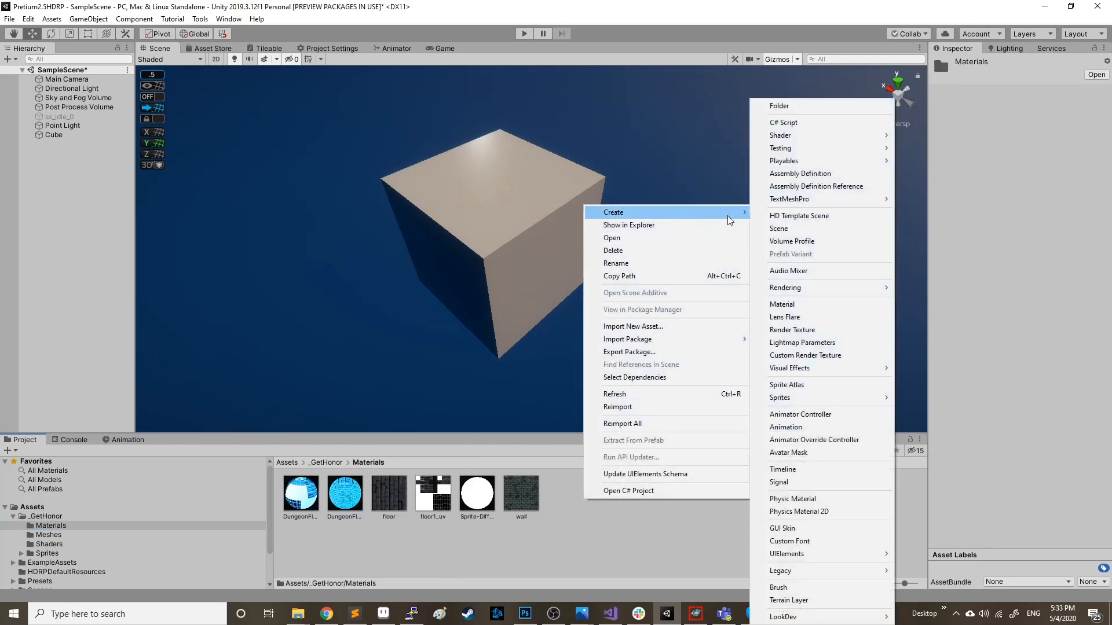
pyautogui.click(792, 305)
pyautogui.write('T')
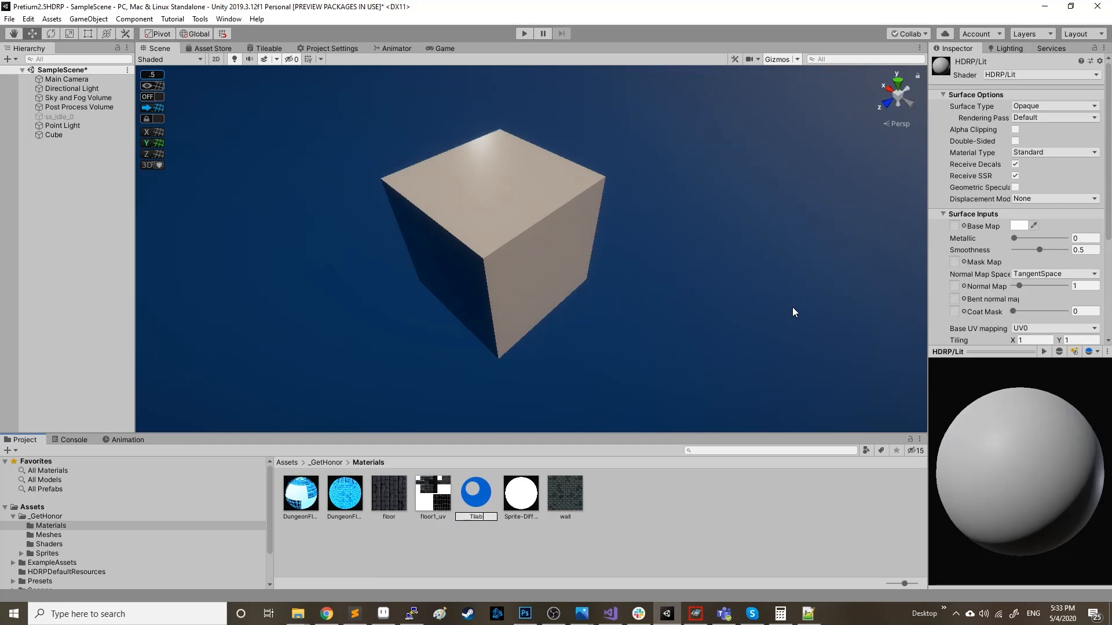
pyautogui.write('ileable')
pyautogui.press('Return')
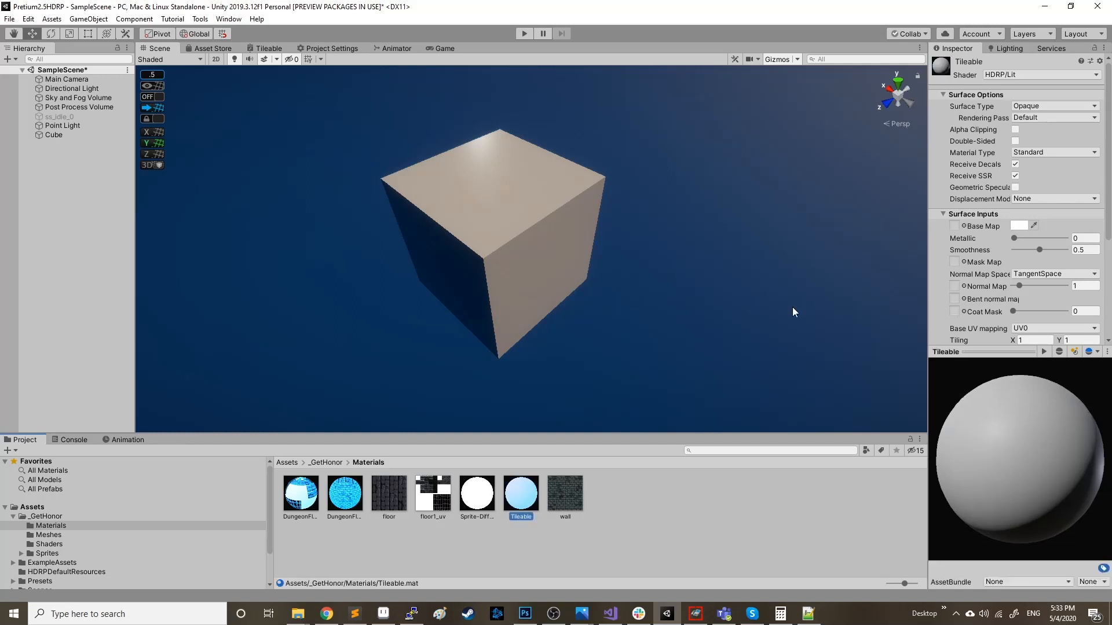
# Step: Assign the Shader Graphs/Tileable shader to the Tileable material and apply the material to the cube
pyautogui.click(1007, 74)
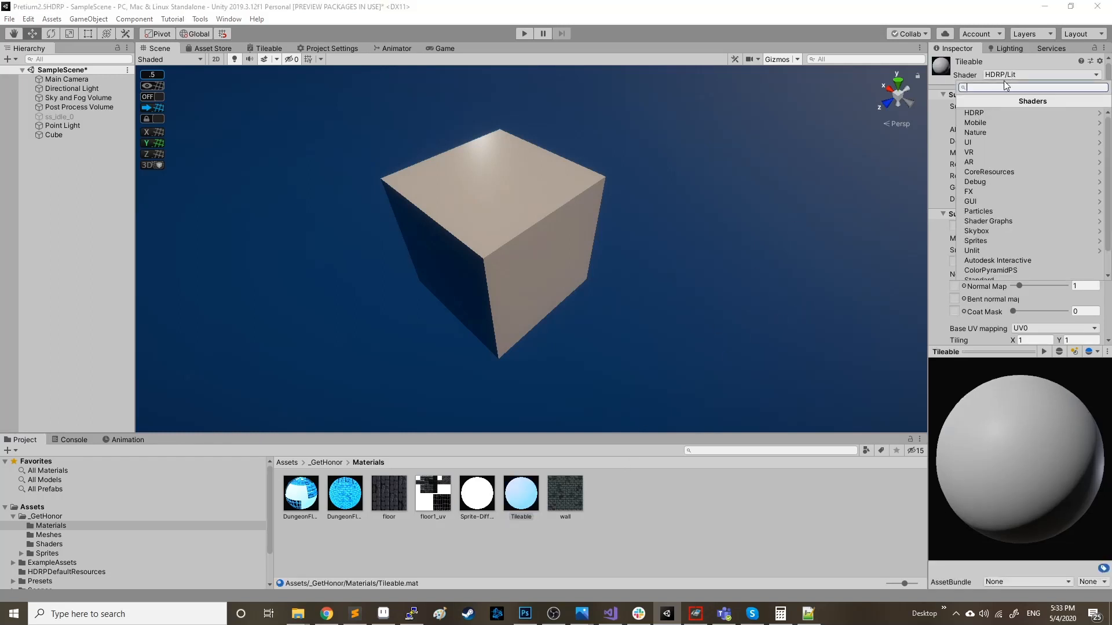
pyautogui.write('tile')
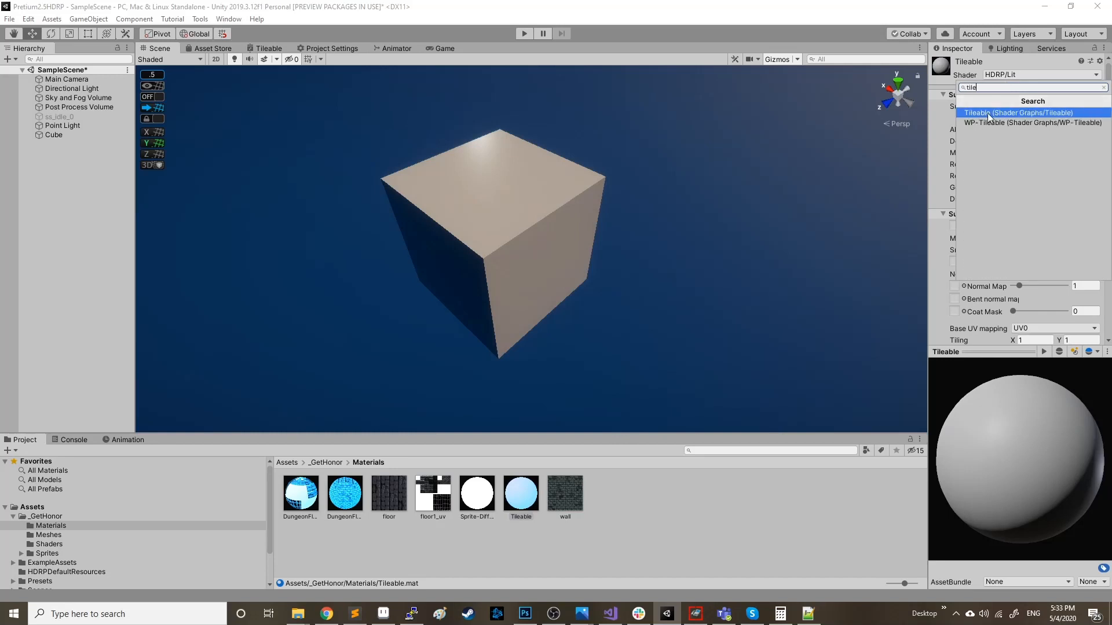
pyautogui.click(990, 114)
pyautogui.moveTo(521, 493); pyautogui.dragTo(501, 225)
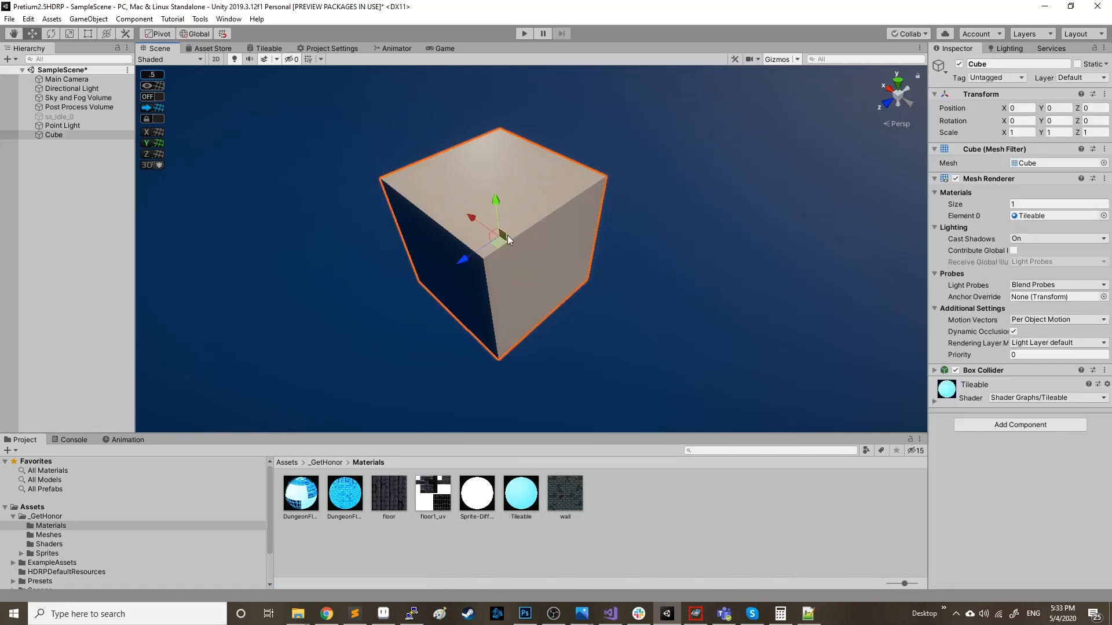
pyautogui.click(954, 389)
pyautogui.click(668, 416)
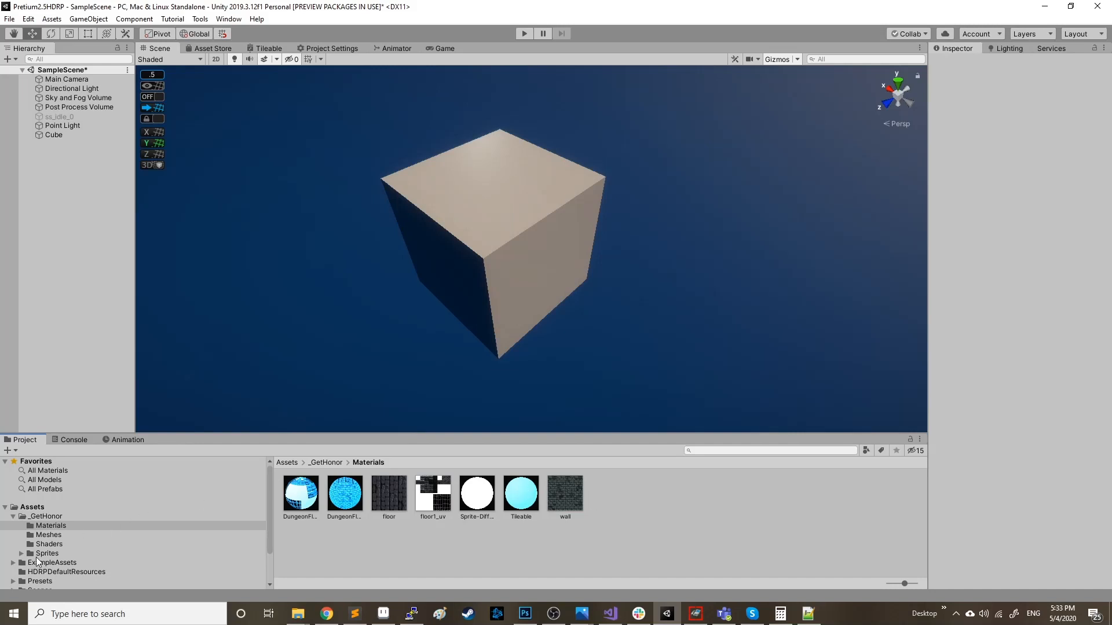
# Step: Open the Tileable shader graph from the Shaders folder for editing
pyautogui.click(51, 544)
pyautogui.doubleClick(351, 495)
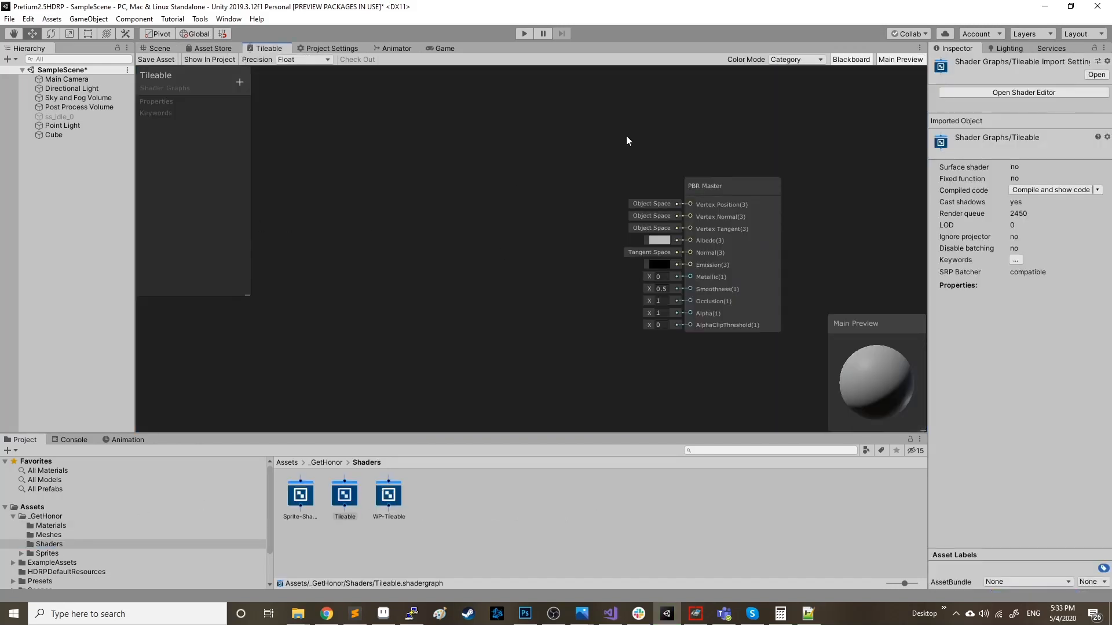
pyautogui.click(166, 49)
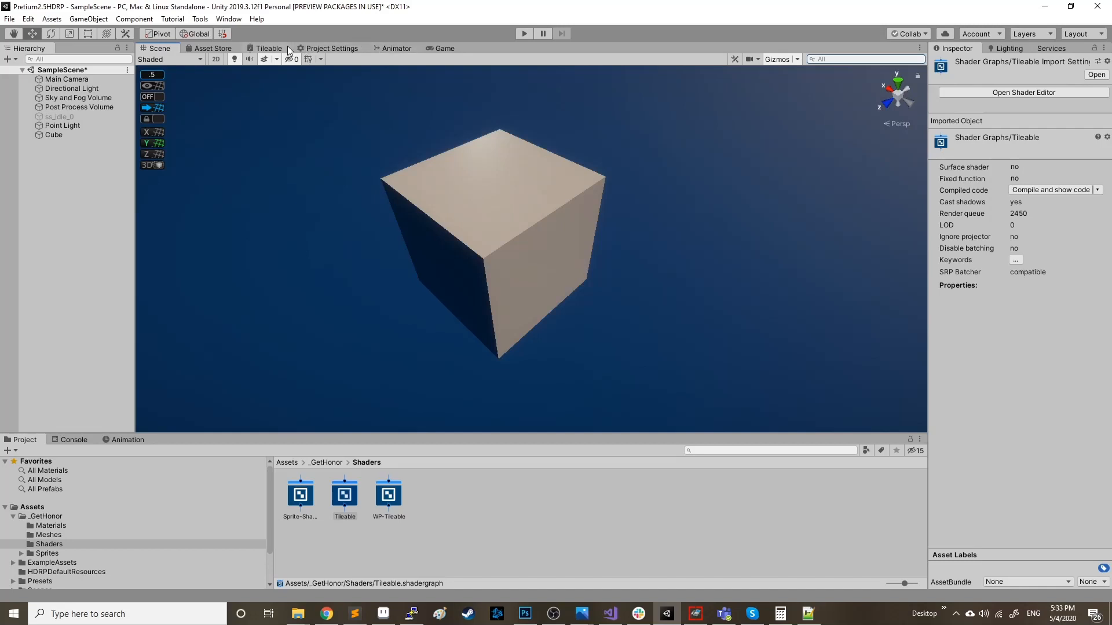
pyautogui.click(265, 48)
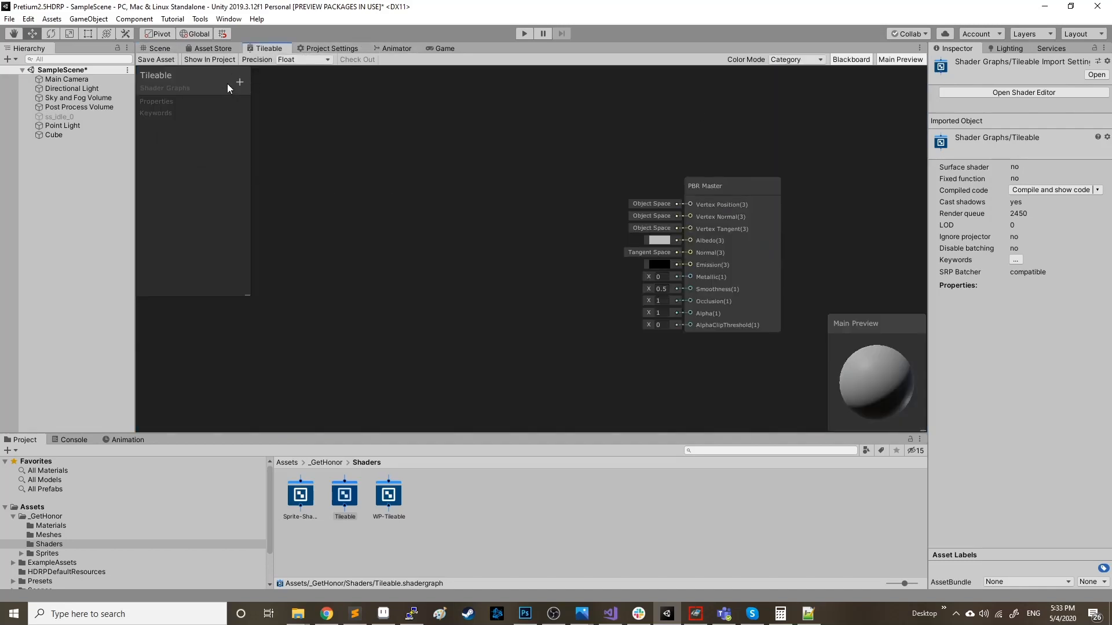
# Step: Add a Texture2D property named TopTexture to the Tileable shader graph and collapse its settings
pyautogui.click(239, 83)
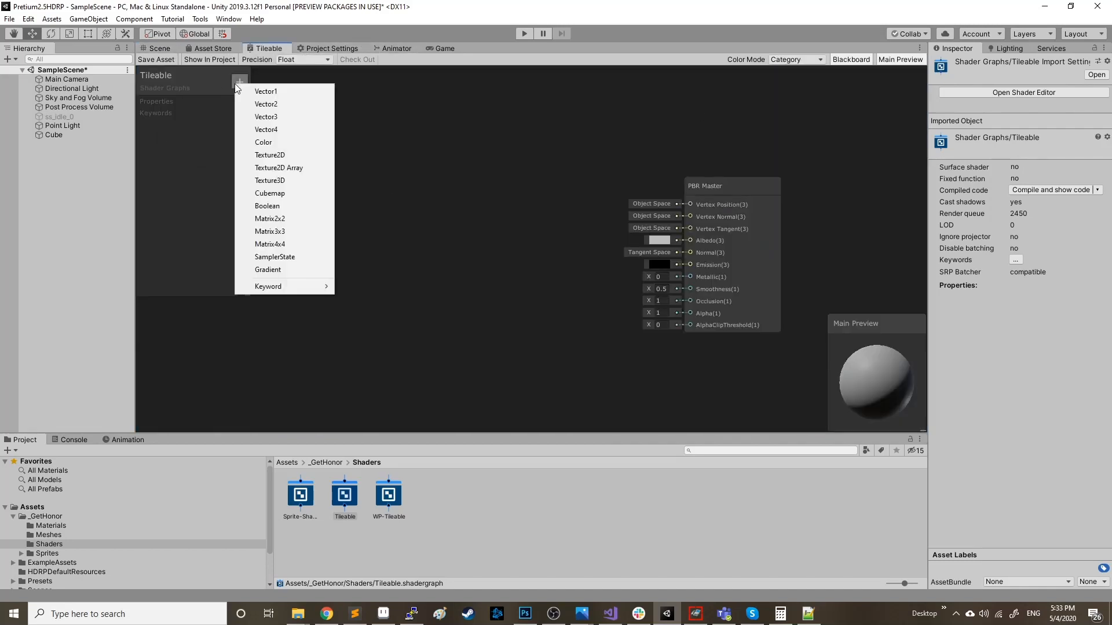
pyautogui.click(285, 160)
pyautogui.write('T')
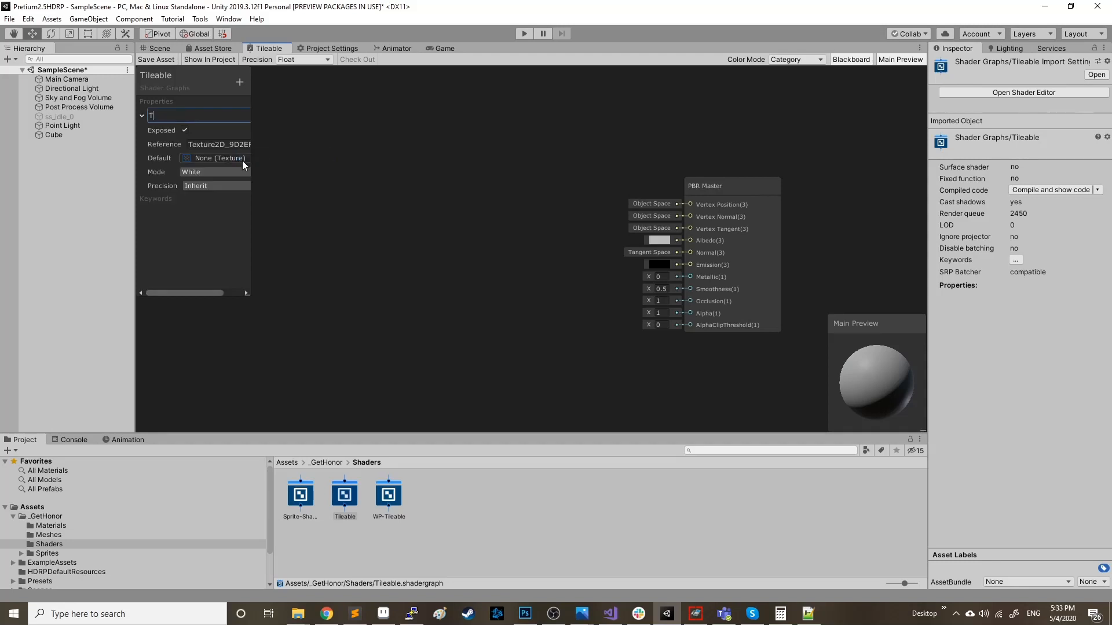
pyautogui.write('opTexture')
pyautogui.press('Return')
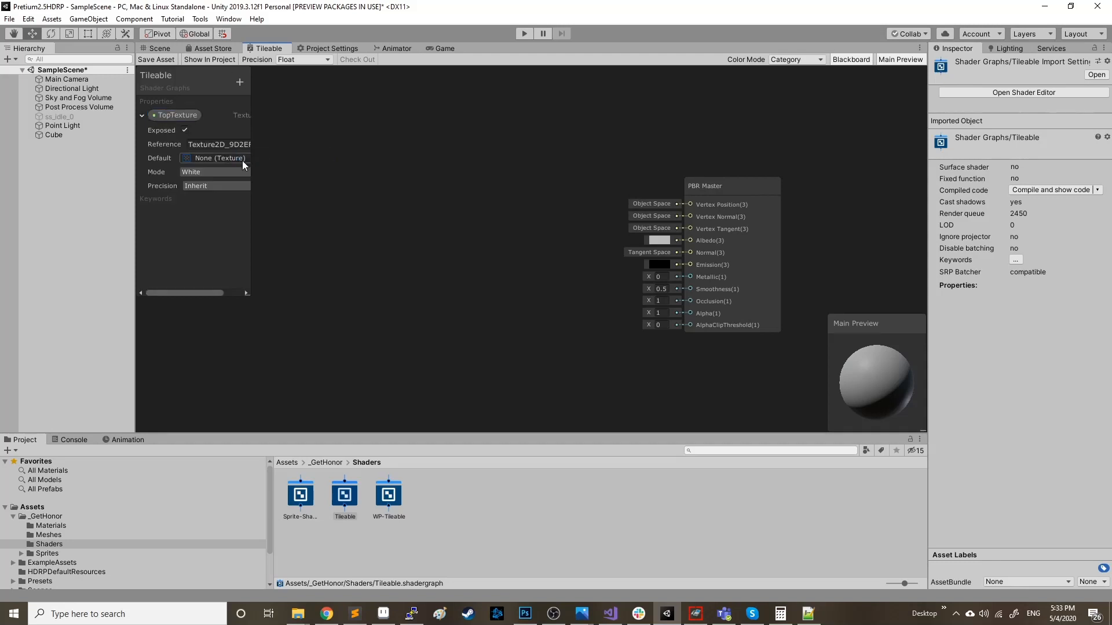
pyautogui.click(142, 115)
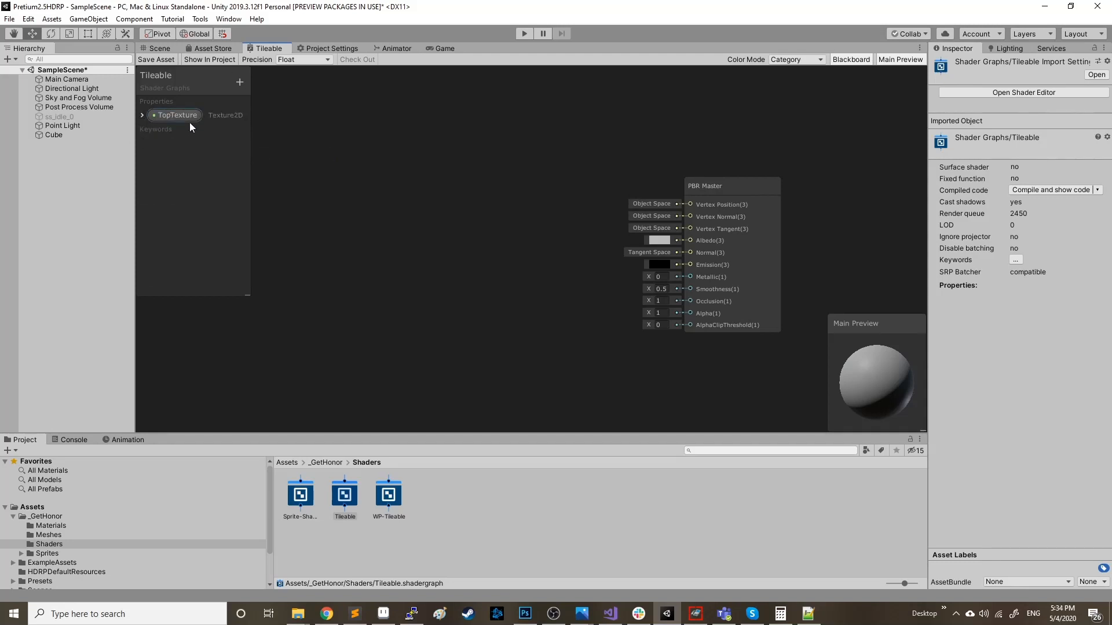
# Step: Add a second Texture2D property named SideTexture and collapse its settings
pyautogui.click(239, 82)
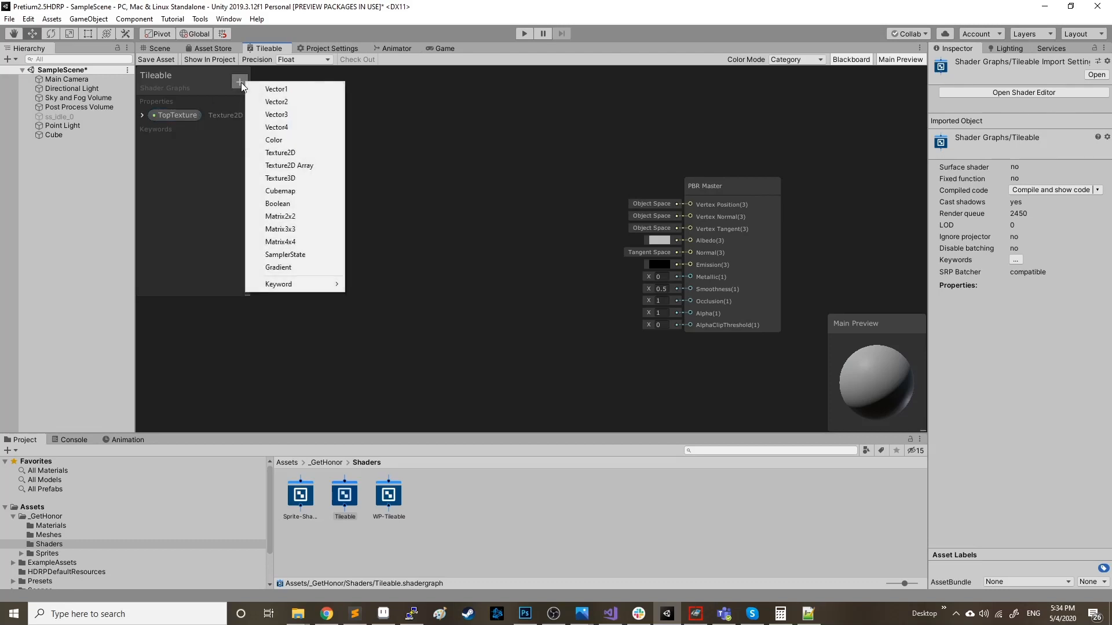
pyautogui.click(296, 151)
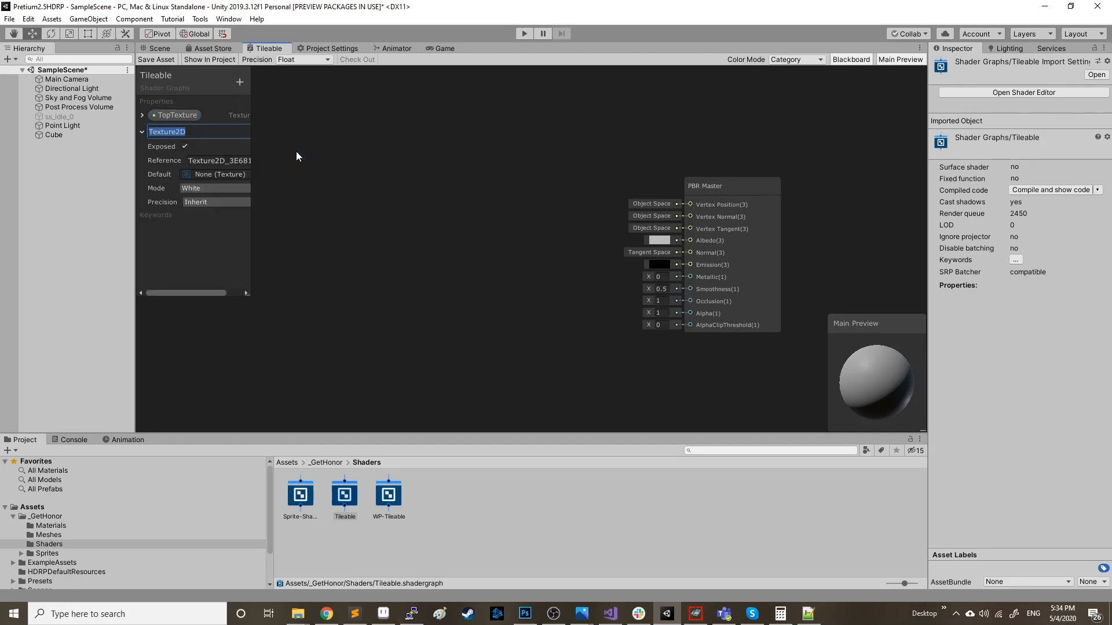
pyautogui.write('SideTexture')
pyautogui.press('Return')
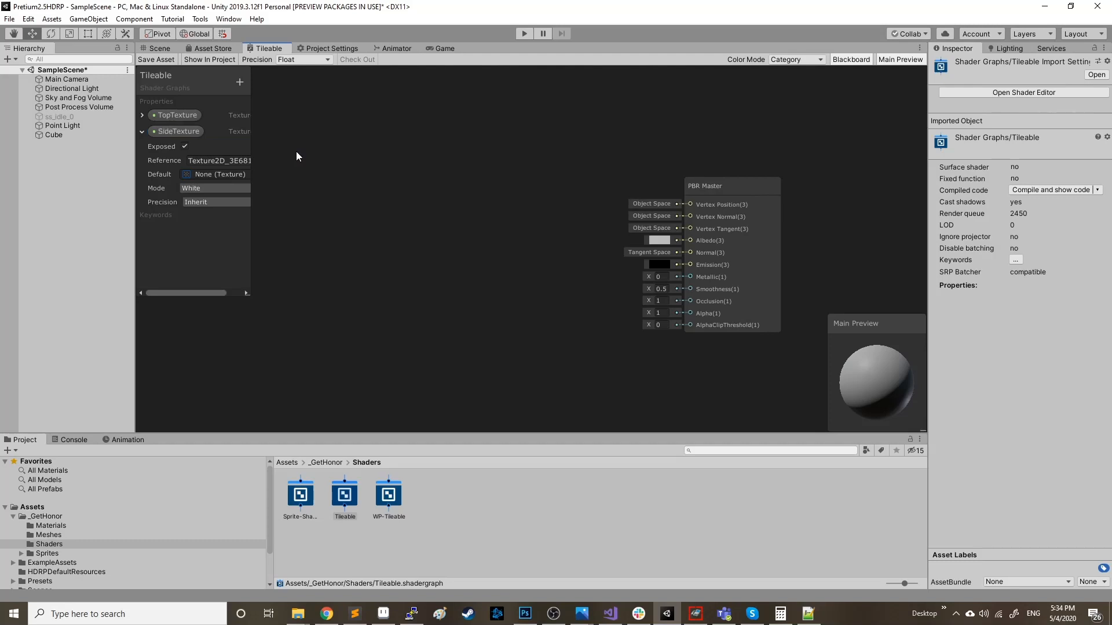
pyautogui.click(141, 131)
# Step: Add a Vector1 property named Scale to the shader graph and collapse its settings
pyautogui.click(240, 83)
pyautogui.click(290, 88)
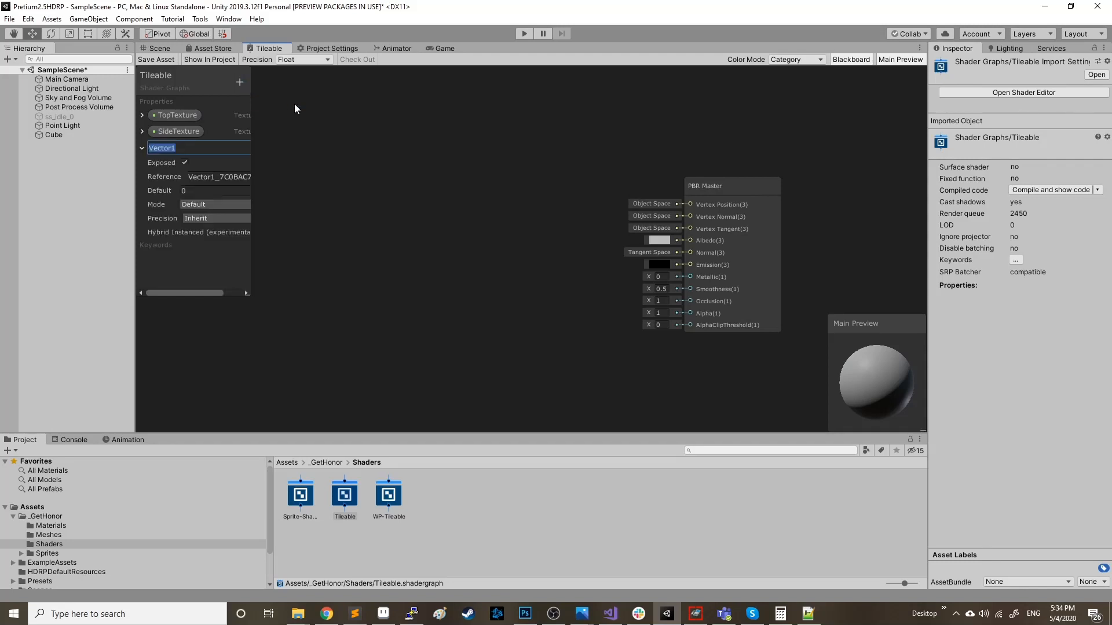
pyautogui.write('Scale')
pyautogui.press('Return')
pyautogui.click(142, 148)
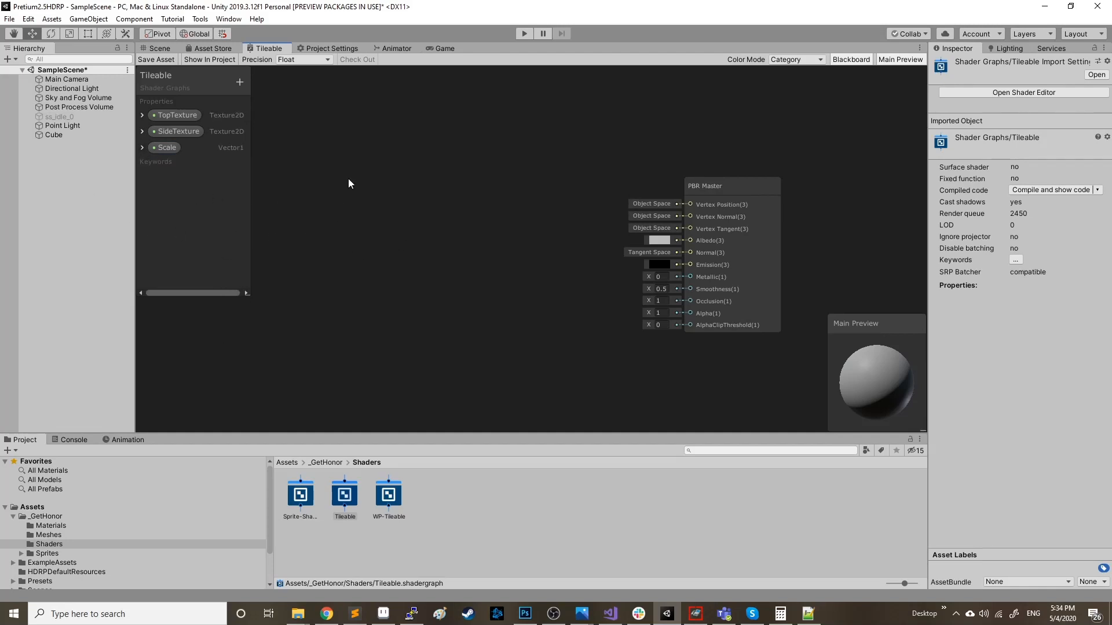
# Step: Add a Position node well before the PBR Master node and set its space to Absolute World
pyautogui.rightClick(321, 227)
pyautogui.click(368, 234)
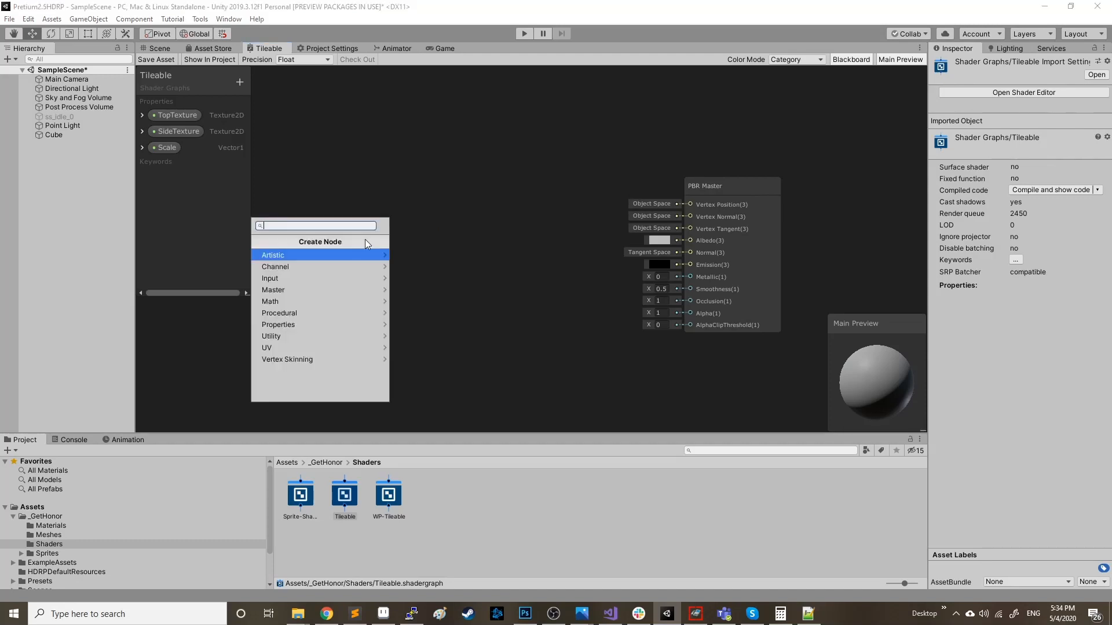
pyautogui.write('position')
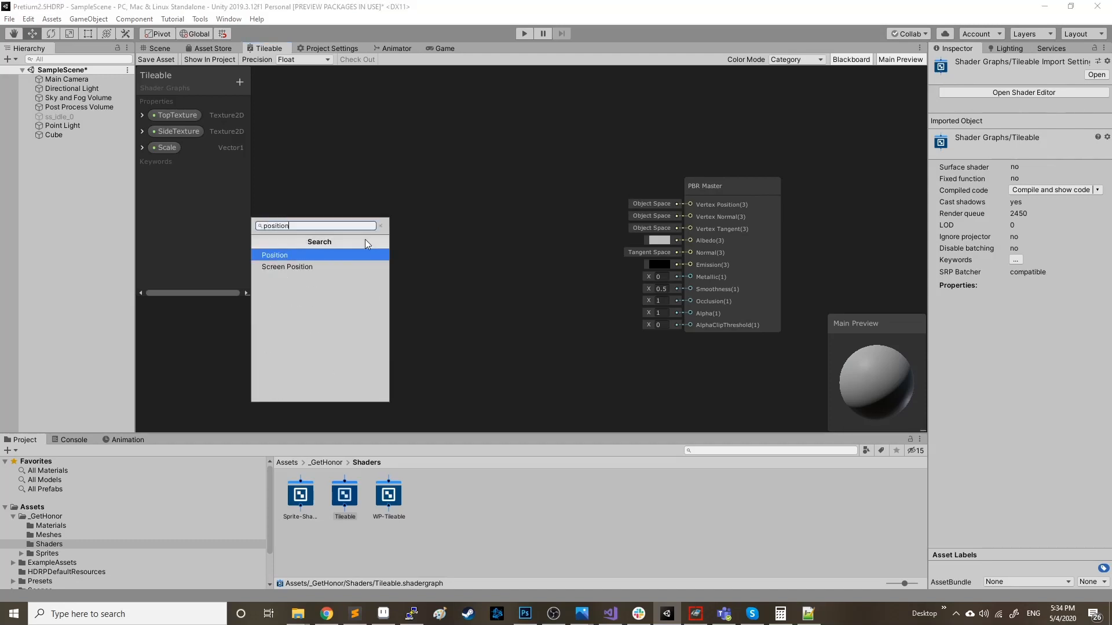
pyautogui.click(324, 255)
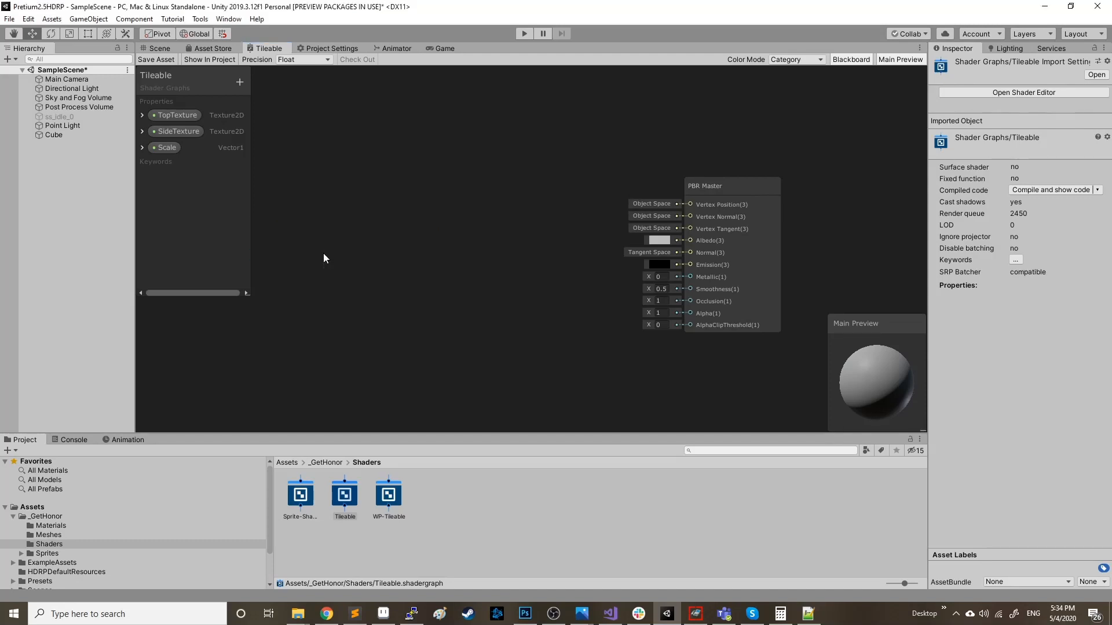
pyautogui.moveTo(358, 252); pyautogui.dragTo(304, 237)
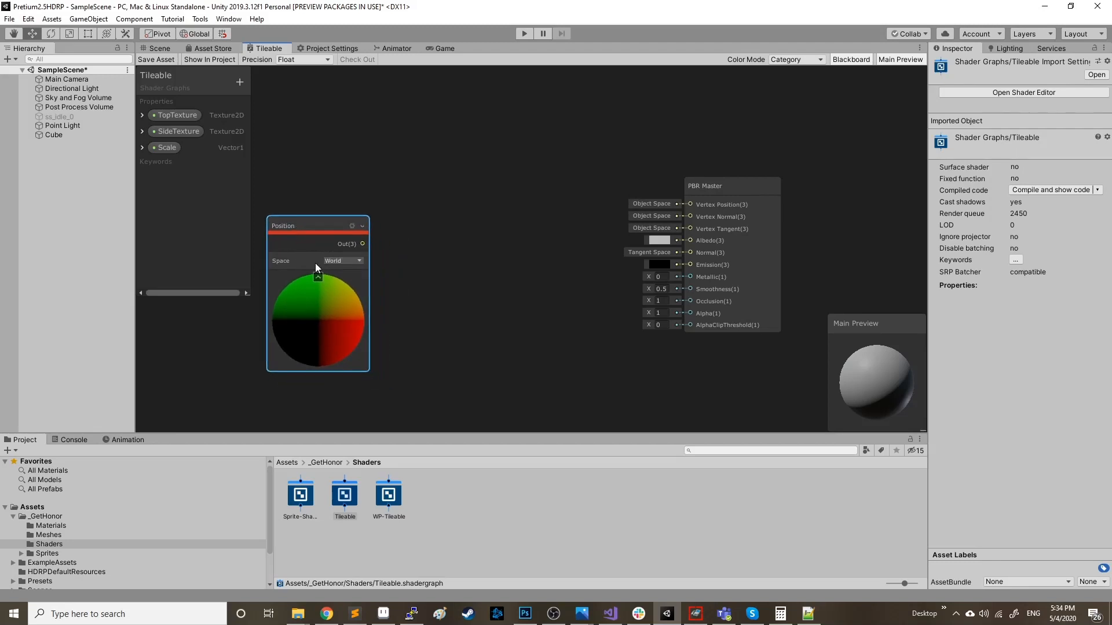
pyautogui.click(347, 261)
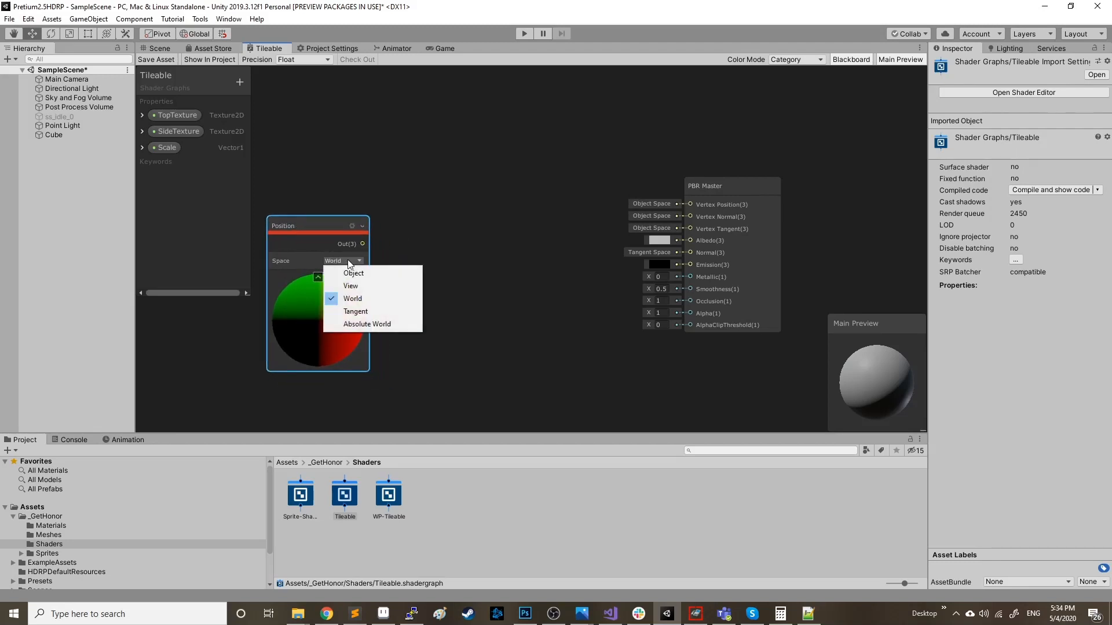
pyautogui.click(384, 324)
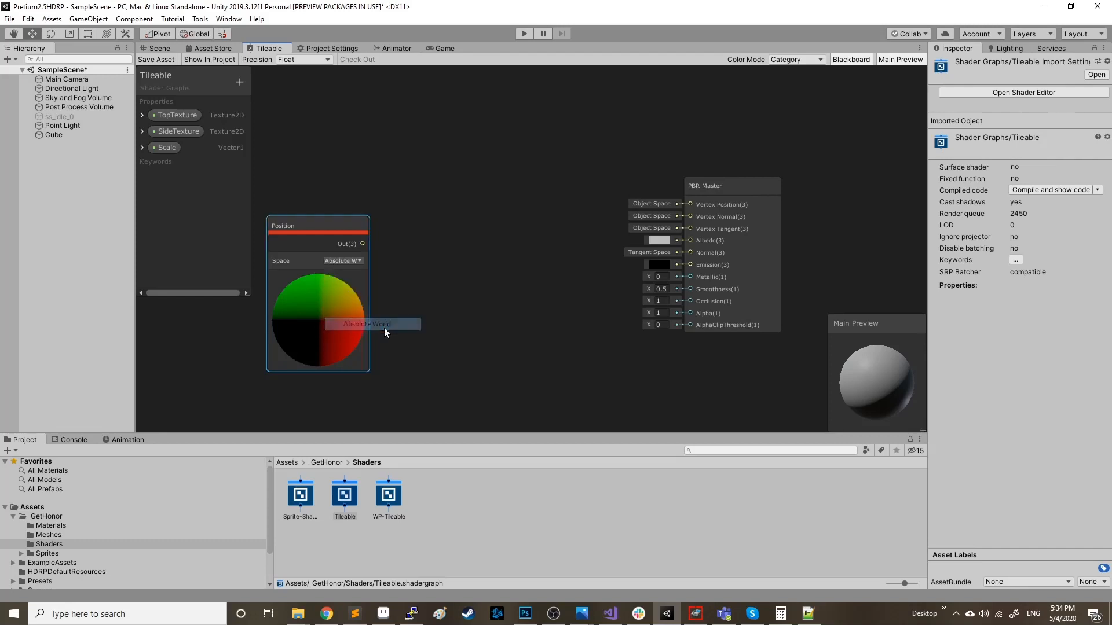
pyautogui.moveTo(401, 290); pyautogui.dragTo(509, 293, button='middle')
pyautogui.moveTo(429, 346); pyautogui.dragTo(338, 318)
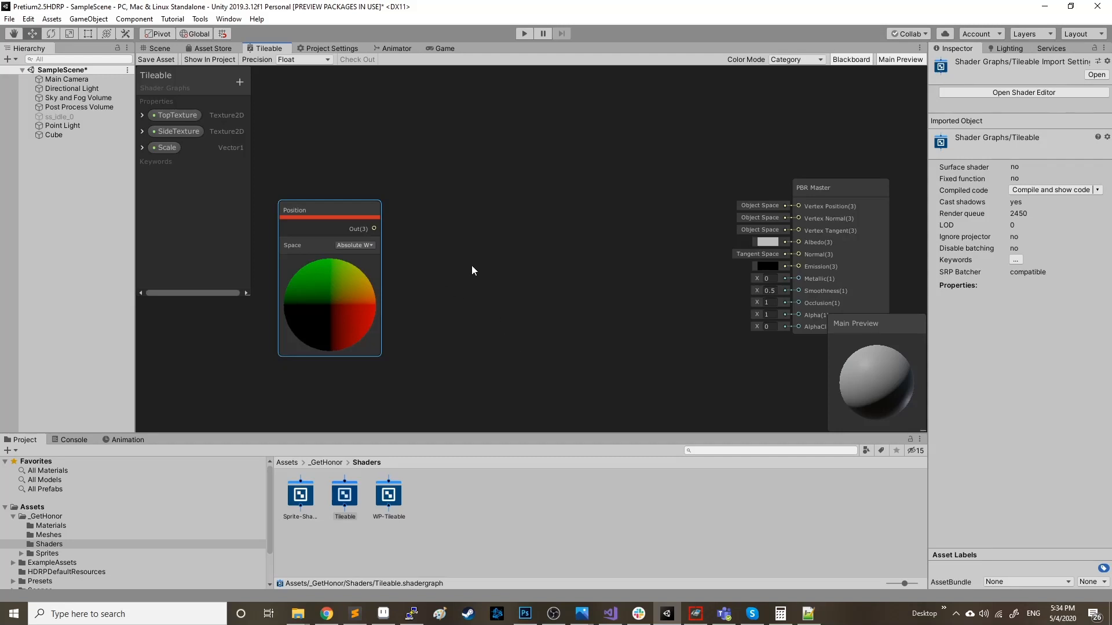
# Step: Place the TopTexture property as a node between the Position and PBR Master nodes
pyautogui.click(505, 292)
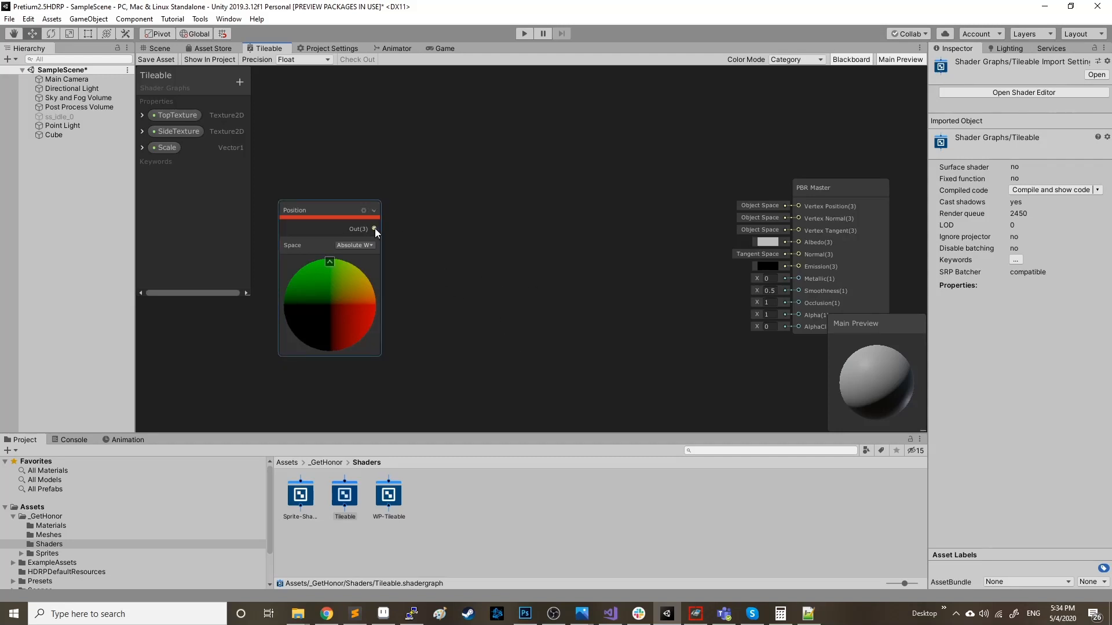
pyautogui.moveTo(374, 228); pyautogui.dragTo(353, 190)
pyautogui.moveTo(324, 146); pyautogui.dragTo(164, 104)
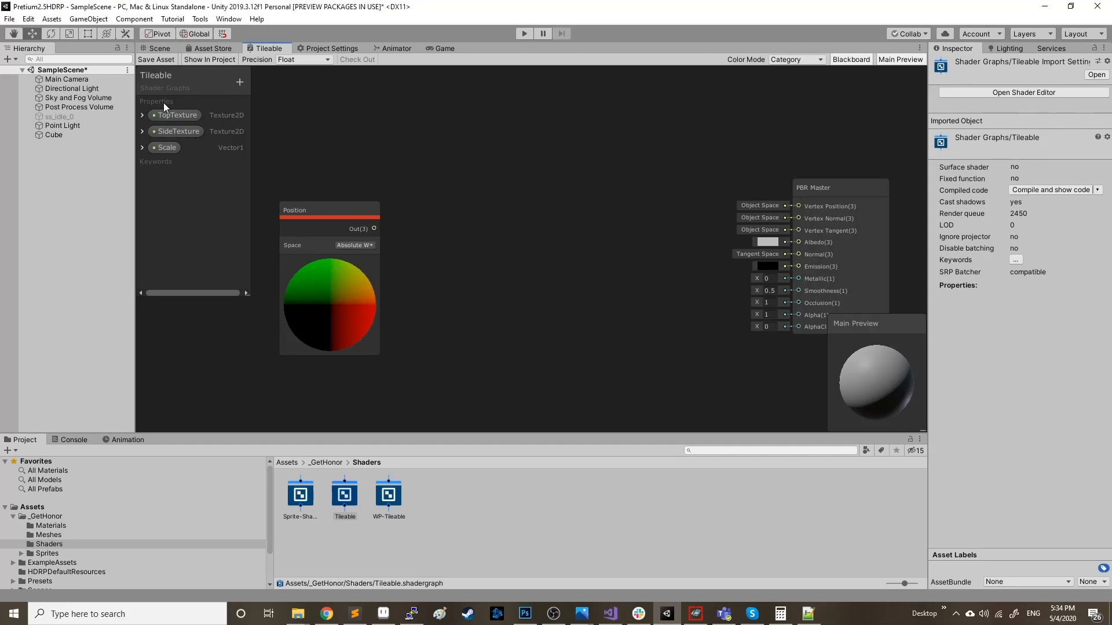
pyautogui.moveTo(523, 226); pyautogui.dragTo(537, 229)
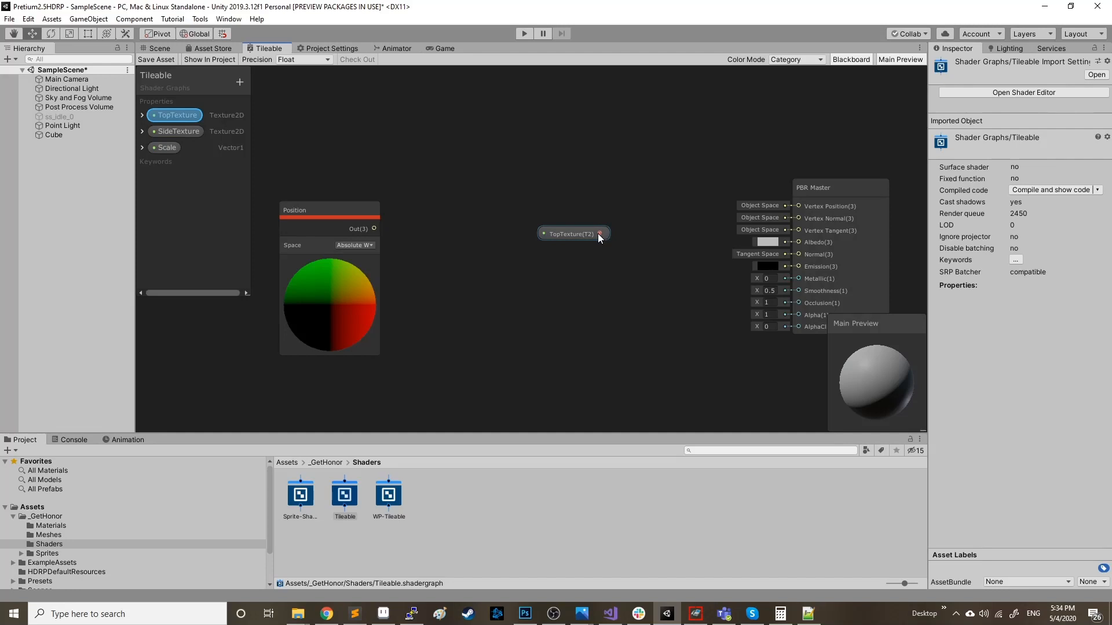
pyautogui.moveTo(565, 234); pyautogui.dragTo(558, 205)
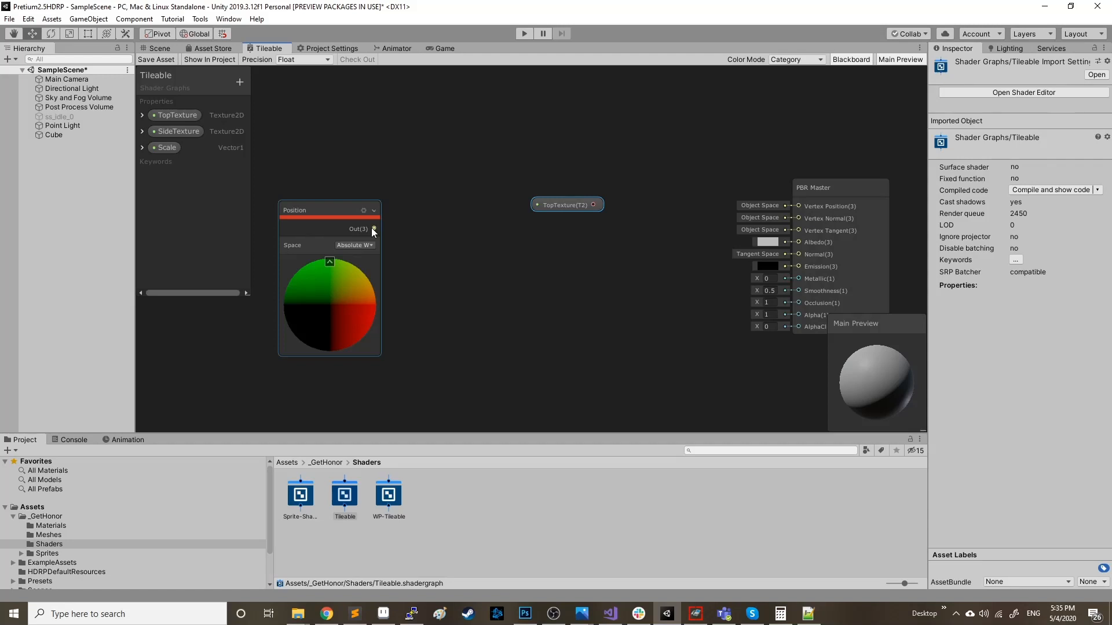
# Step: Add a Split node fed by the Position node's output
pyautogui.moveTo(373, 229); pyautogui.dragTo(429, 262)
pyautogui.write('split')
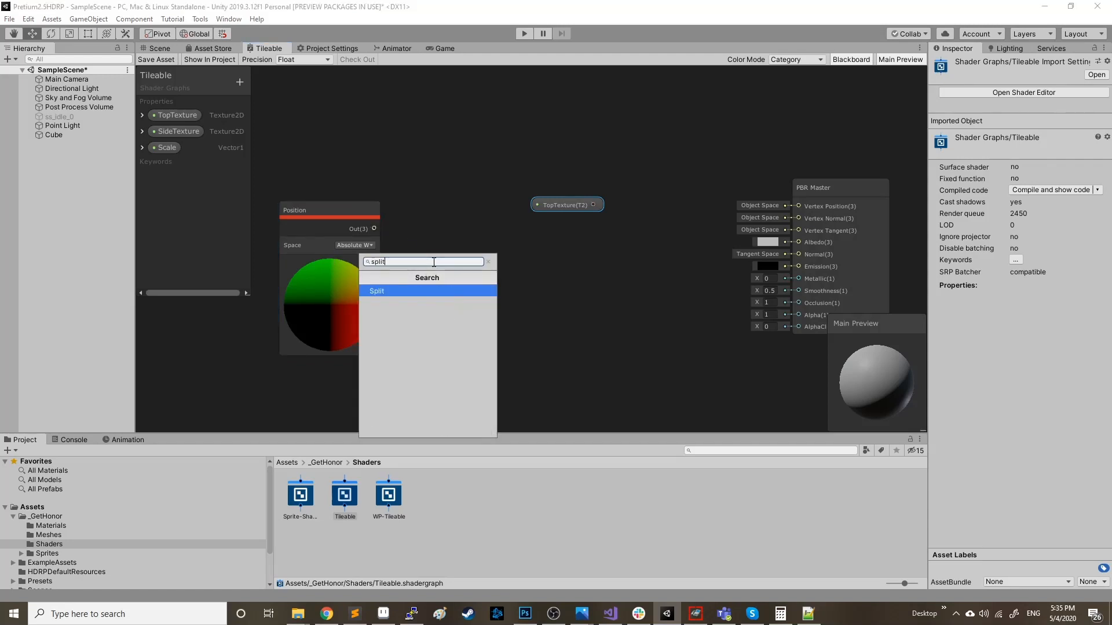
pyautogui.press('Return')
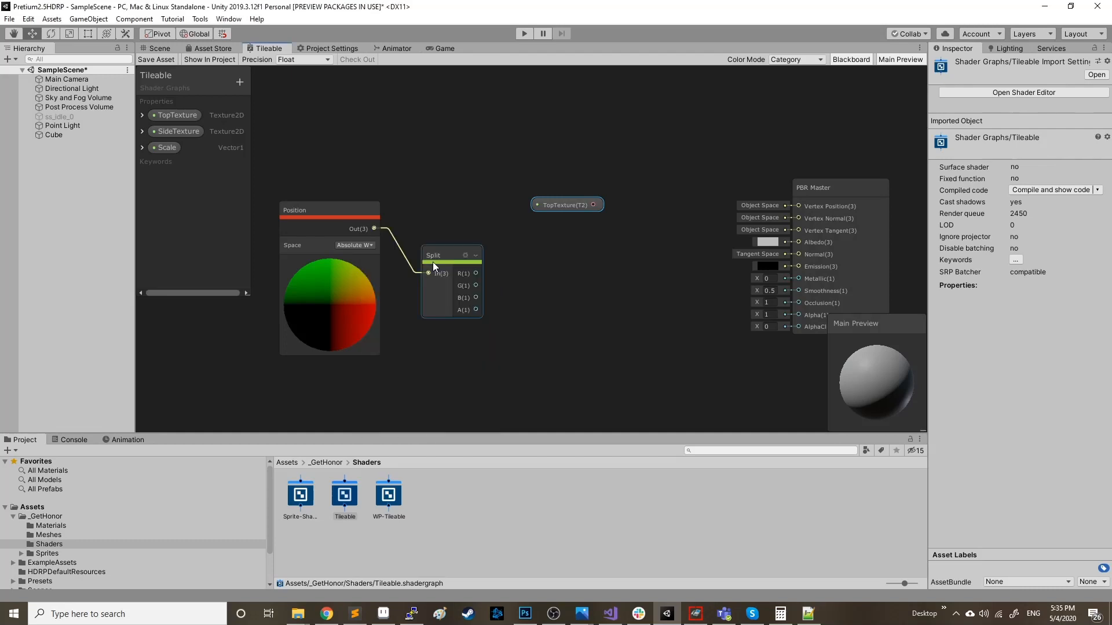
# Step: Look at the cube in the scene view, select it, and return to the Tileable shader graph
pyautogui.click(161, 48)
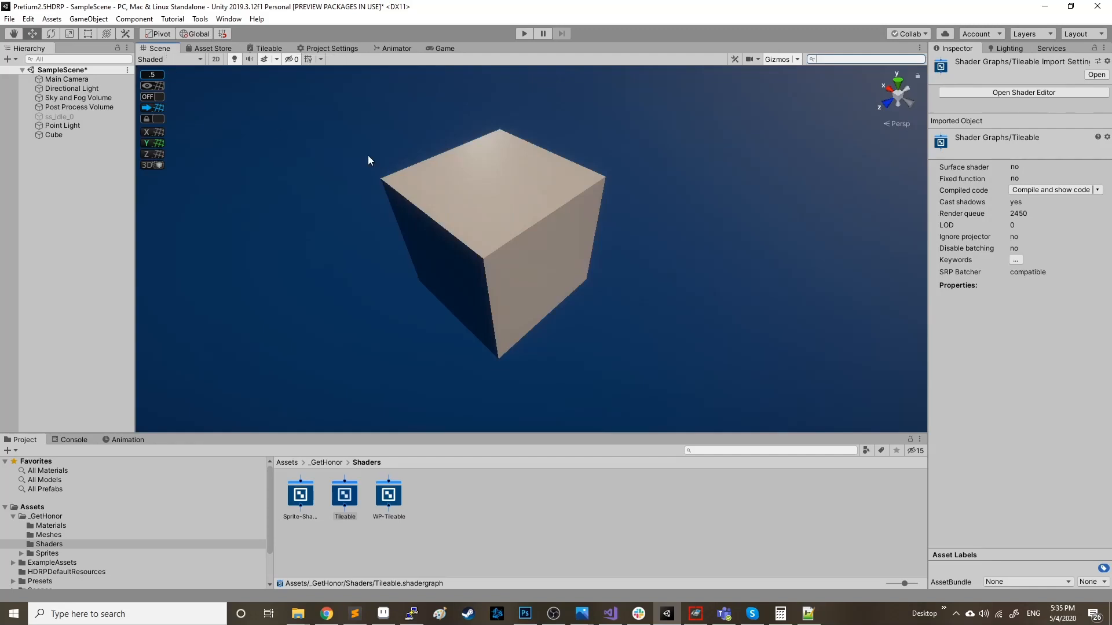
pyautogui.click(499, 204)
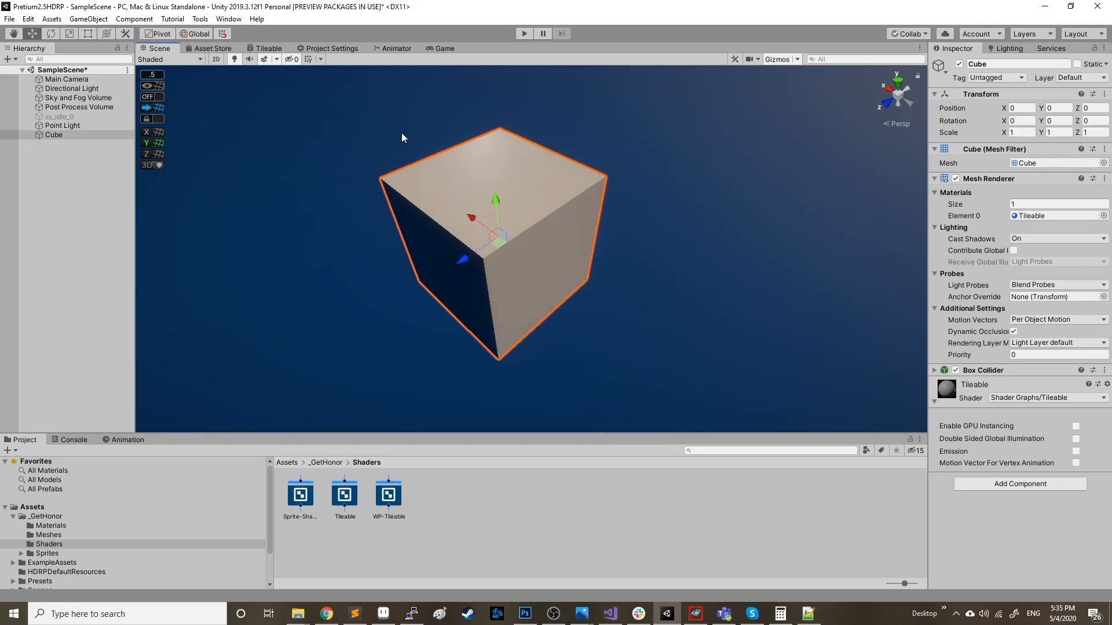
pyautogui.click(264, 47)
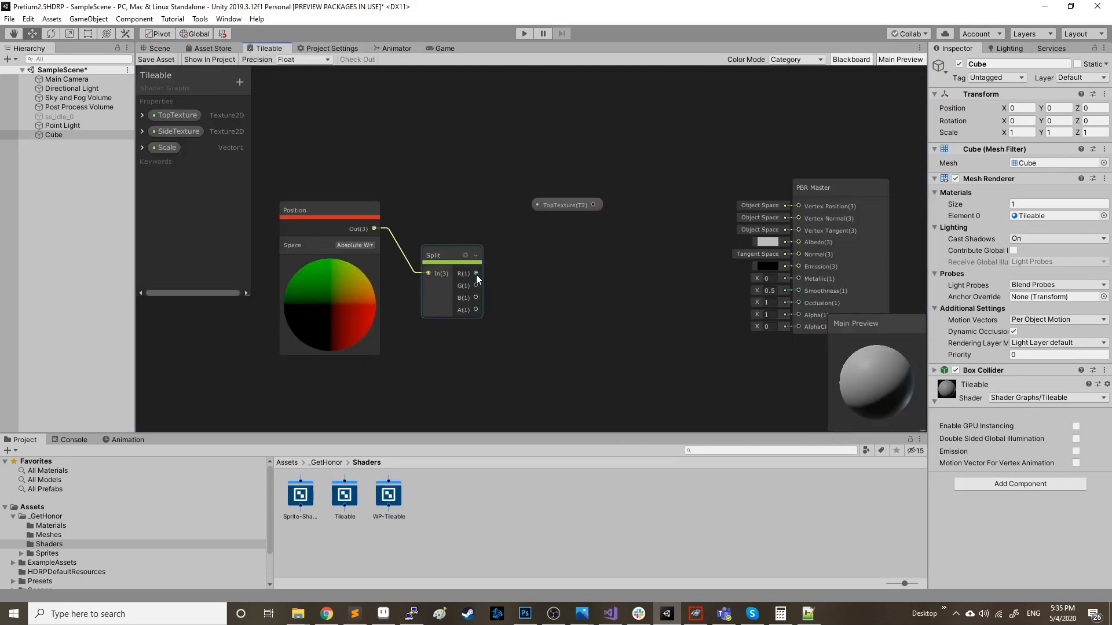
# Step: Add a Vector 2 node after the Split node, feeding Split's R into X and B into Y
pyautogui.moveTo(476, 273); pyautogui.dragTo(511, 272)
pyautogui.write('vect')
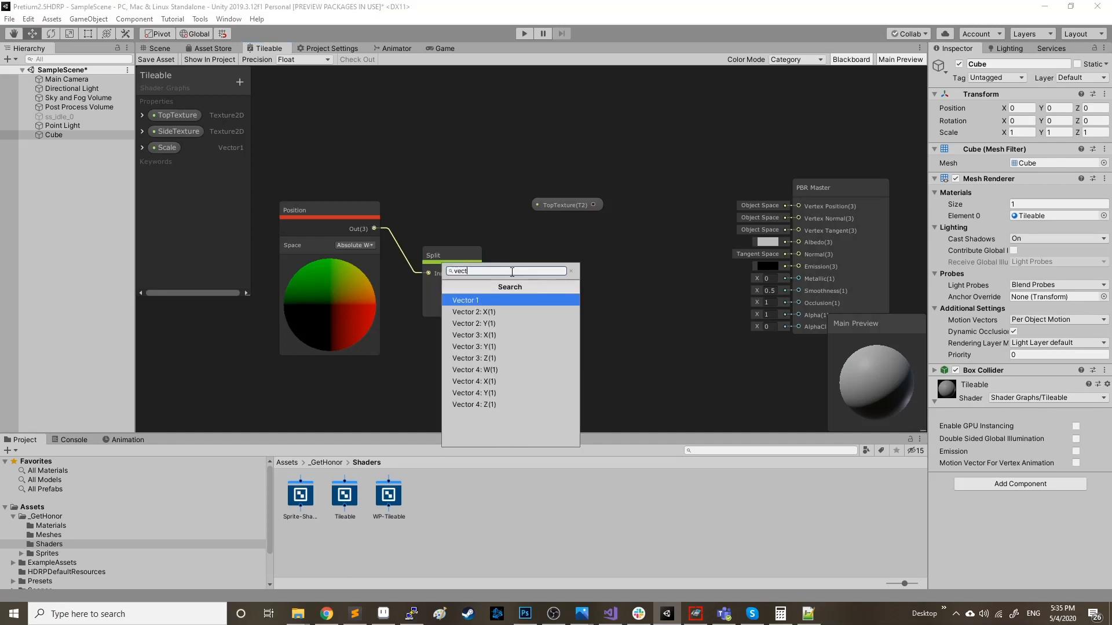
pyautogui.write('or2')
pyautogui.press('Return')
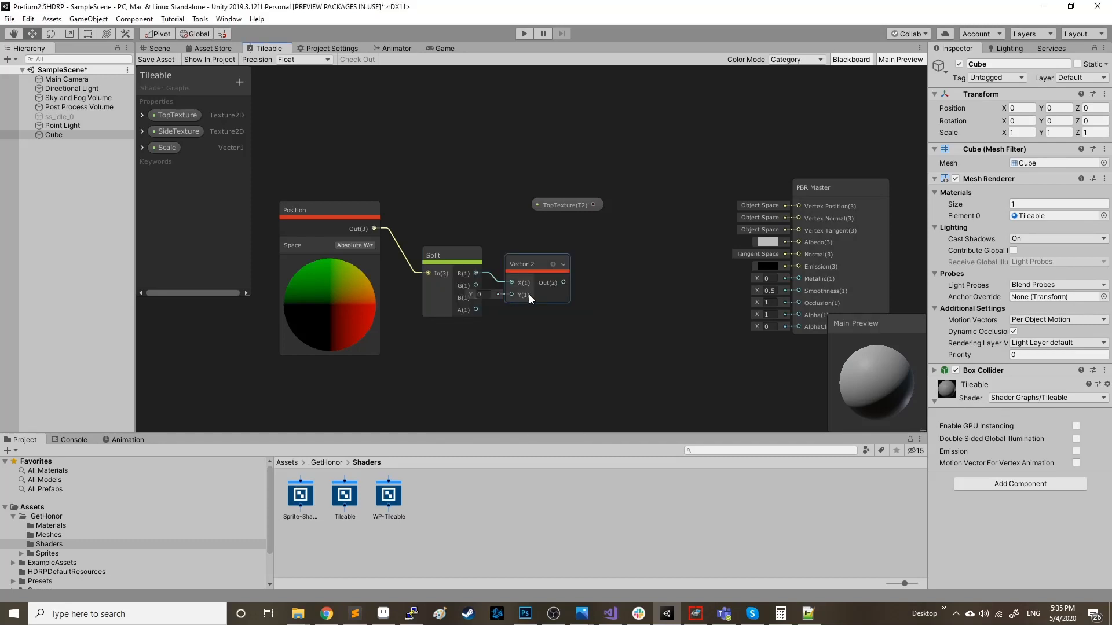
pyautogui.moveTo(525, 266); pyautogui.dragTo(547, 266)
pyautogui.moveTo(476, 297); pyautogui.dragTo(540, 293)
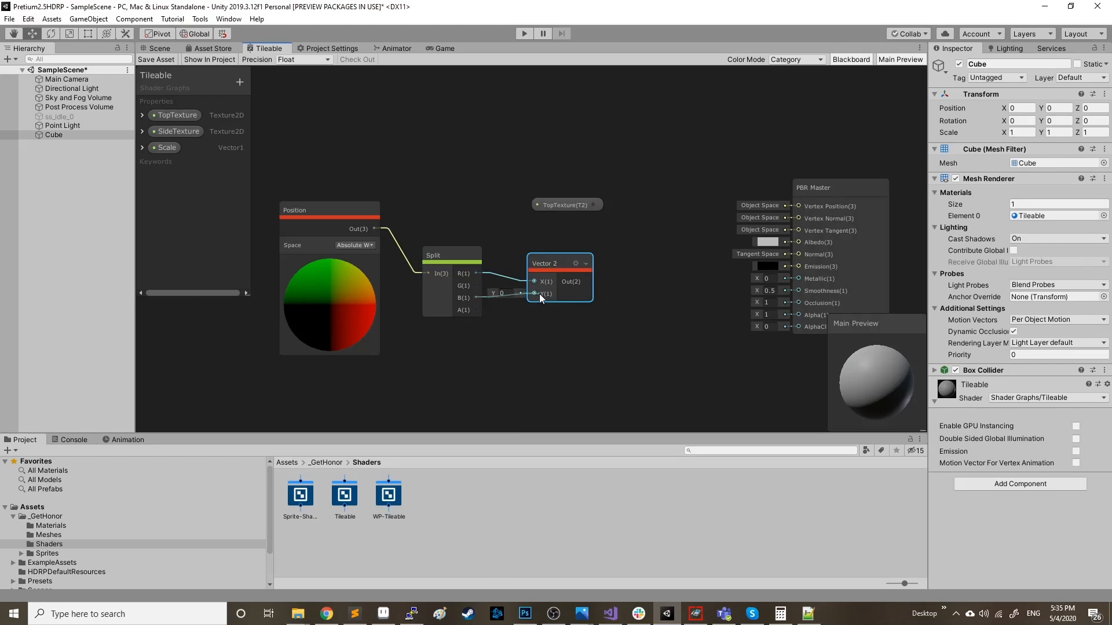
# Step: Move the TopTexture node above the Vector 2 node and the PBR Master node further away to make room
pyautogui.moveTo(713, 291); pyautogui.dragTo(658, 283, button='middle')
pyautogui.moveTo(509, 203); pyautogui.dragTo(498, 222)
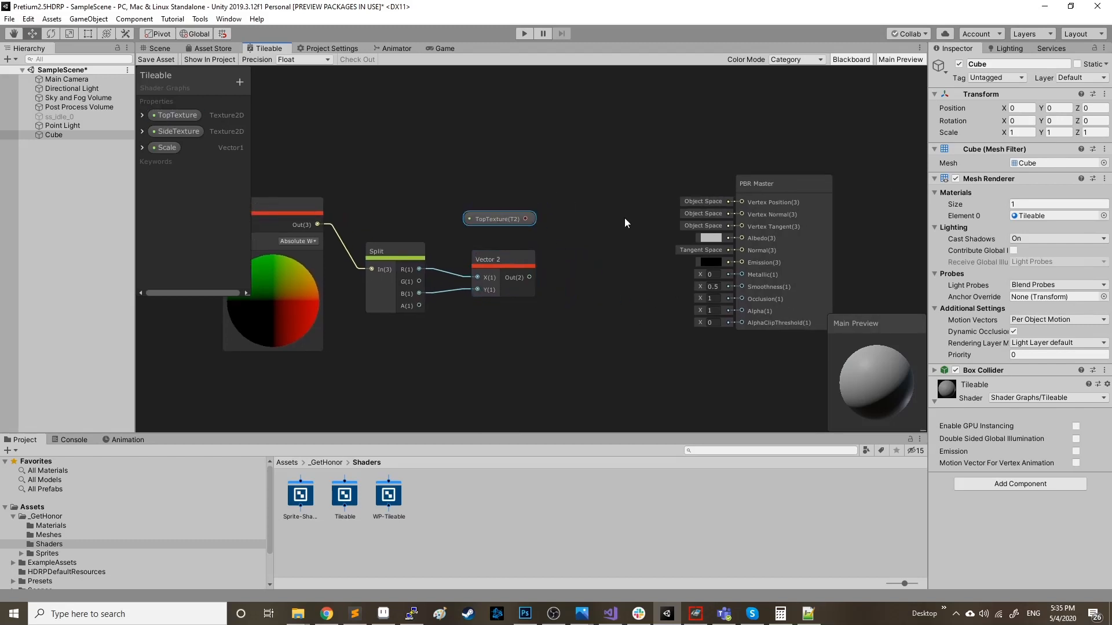
pyautogui.moveTo(754, 190); pyautogui.dragTo(808, 218)
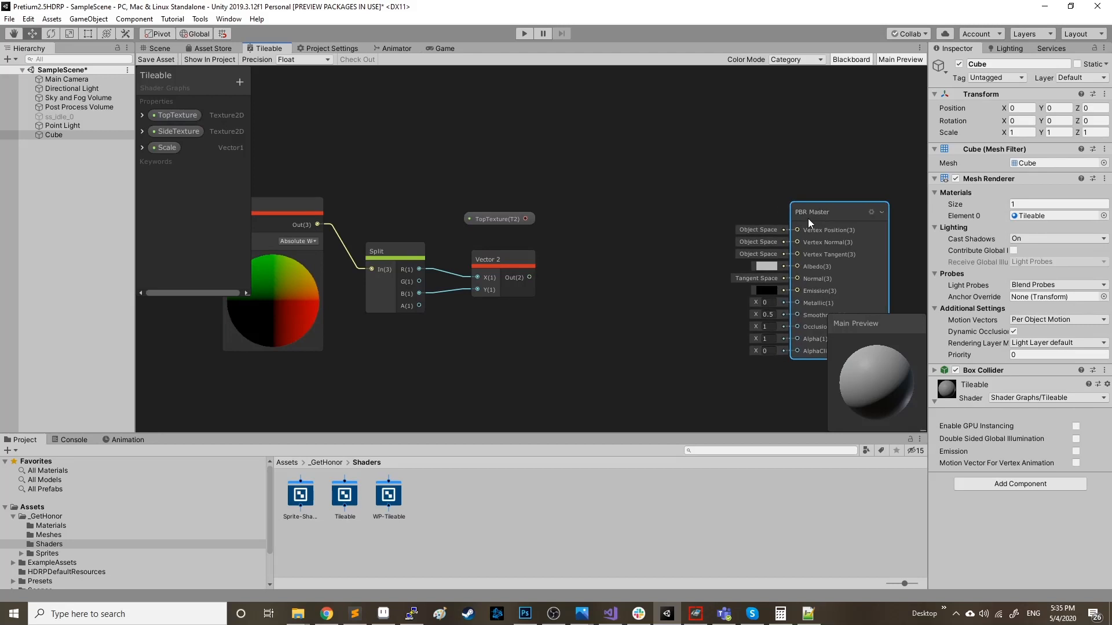
pyautogui.click(656, 256)
# Step: Add a Multiply node with Vector 2's output as A and the Scale property as B
pyautogui.moveTo(530, 277); pyautogui.dragTo(581, 290)
pyautogui.write('multip')
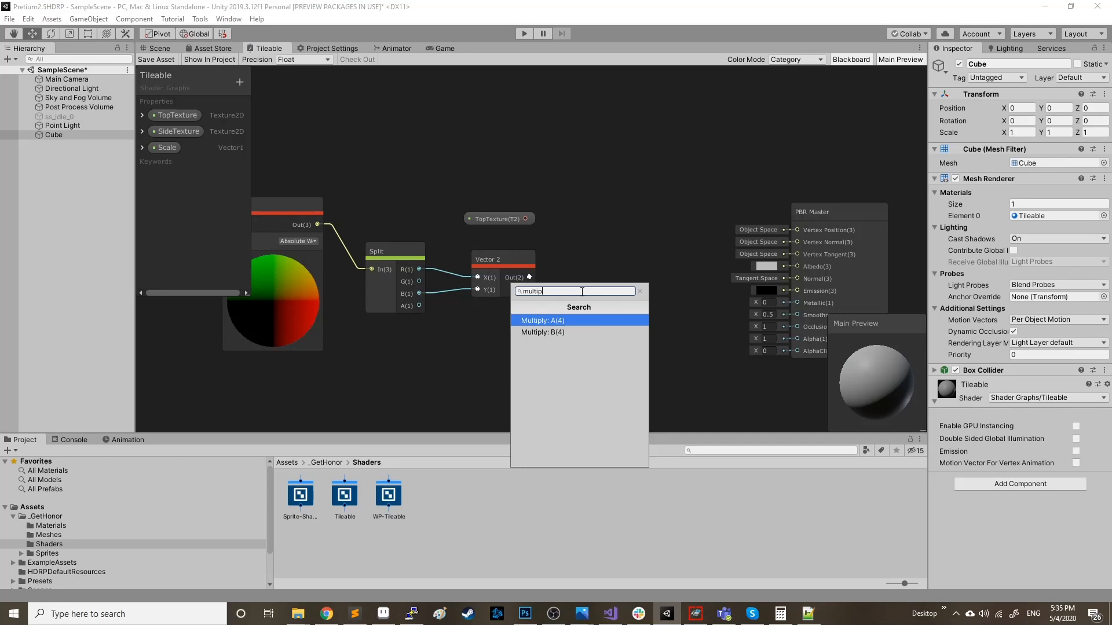
pyautogui.press('Return')
pyautogui.moveTo(165, 147); pyautogui.dragTo(581, 314)
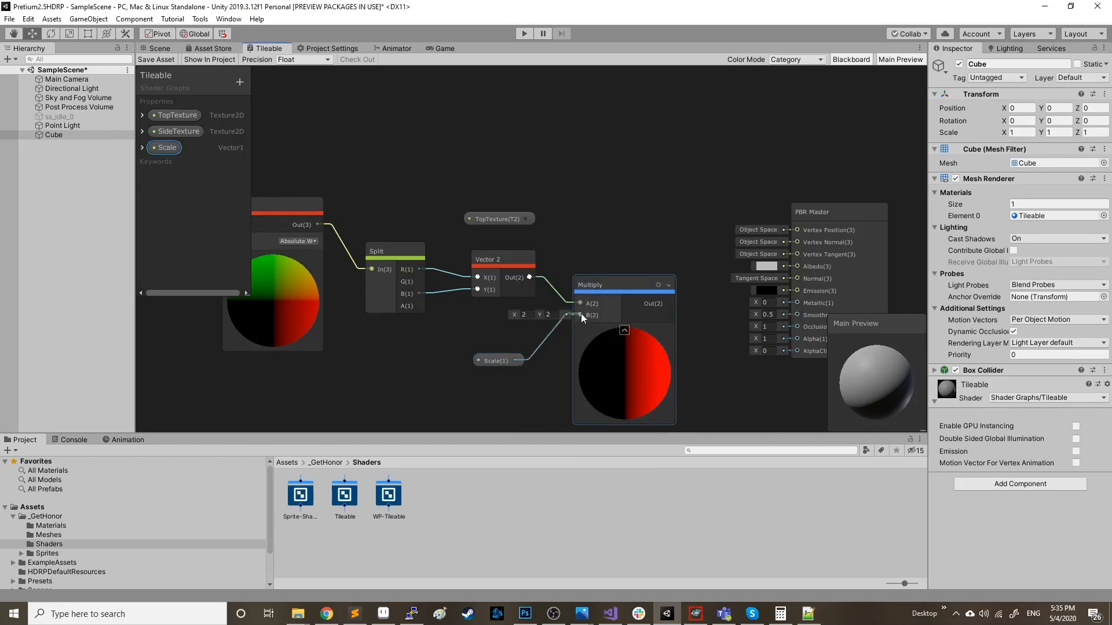
# Step: Place the TopTexture node above the Multiply node and shift the PBR Master node further out
pyautogui.moveTo(675, 200); pyautogui.dragTo(468, 103, button='middle')
pyautogui.moveTo(632, 139); pyautogui.dragTo(692, 176)
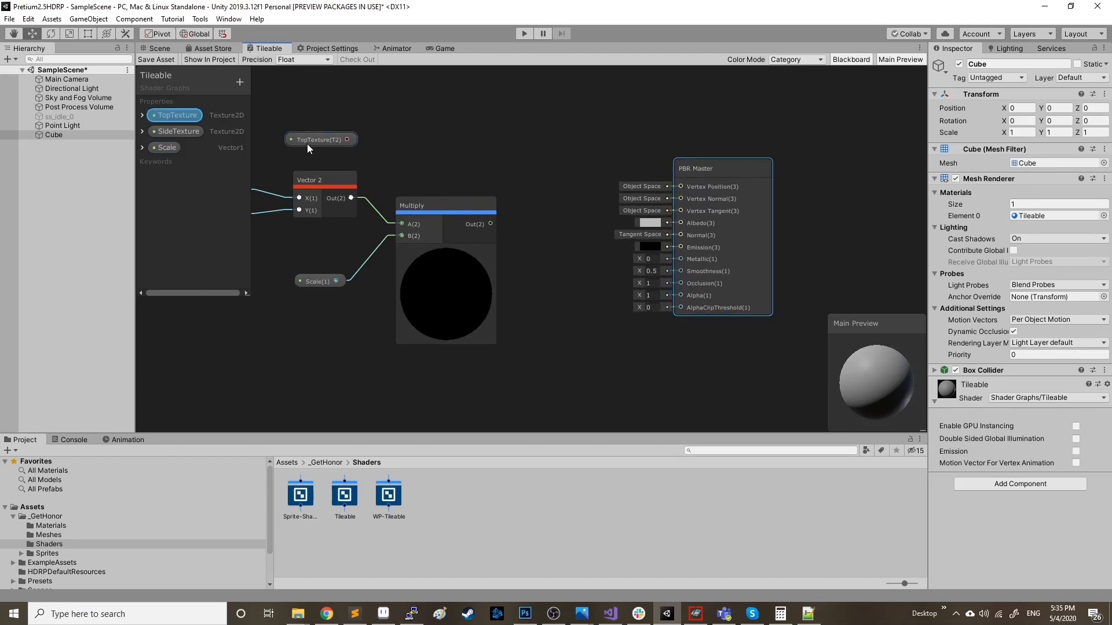
pyautogui.moveTo(307, 143); pyautogui.dragTo(448, 175)
pyautogui.moveTo(715, 169); pyautogui.dragTo(823, 192)
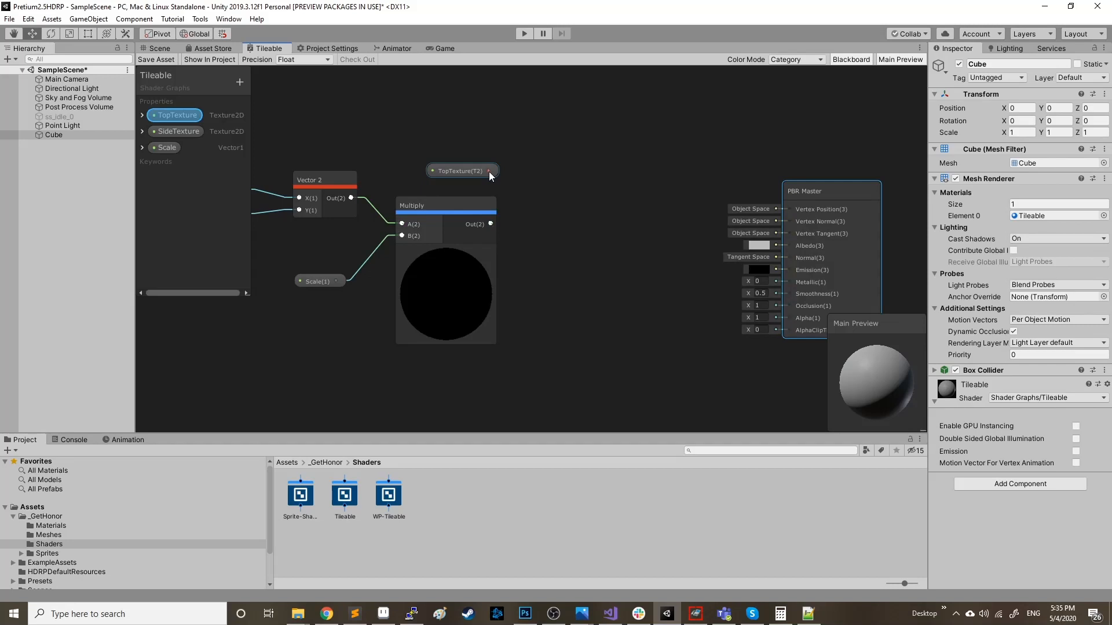
# Step: Add a Sample Texture 2D node with TopTexture as its texture and Multiply's output as its UV
pyautogui.moveTo(489, 171); pyautogui.dragTo(550, 224)
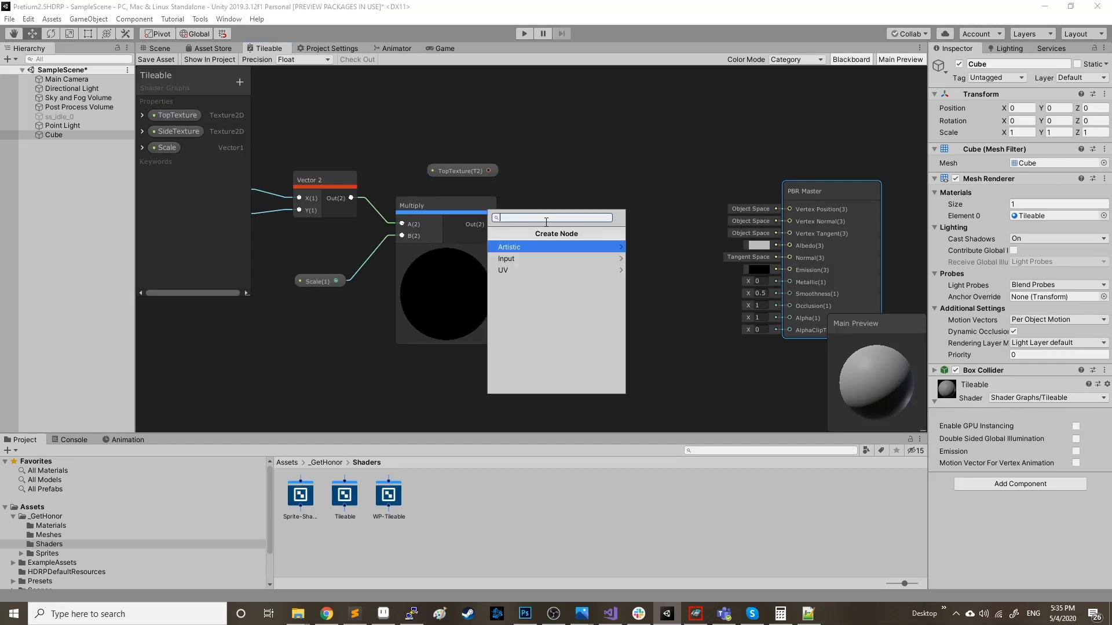
pyautogui.write('sample')
pyautogui.press('Down')
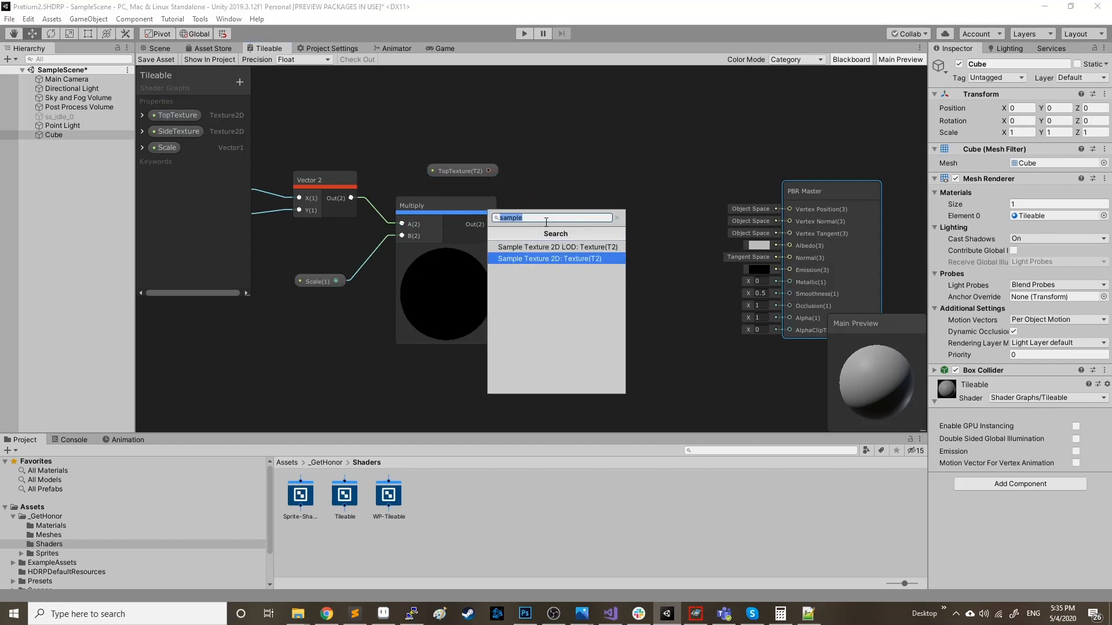
pyautogui.press('Return')
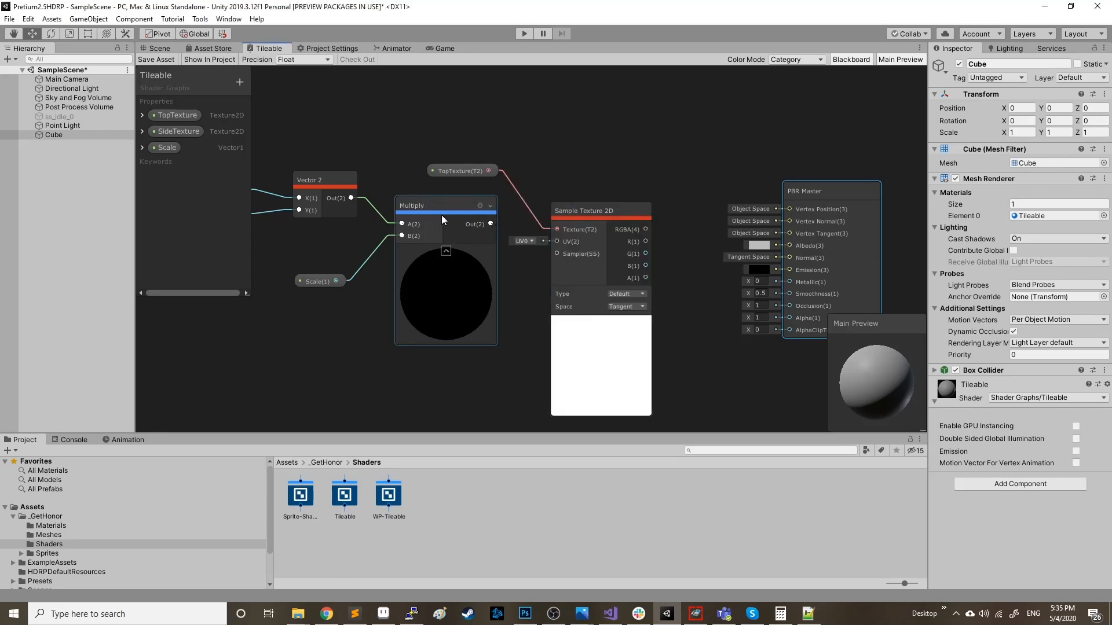
pyautogui.moveTo(491, 225); pyautogui.dragTo(593, 199)
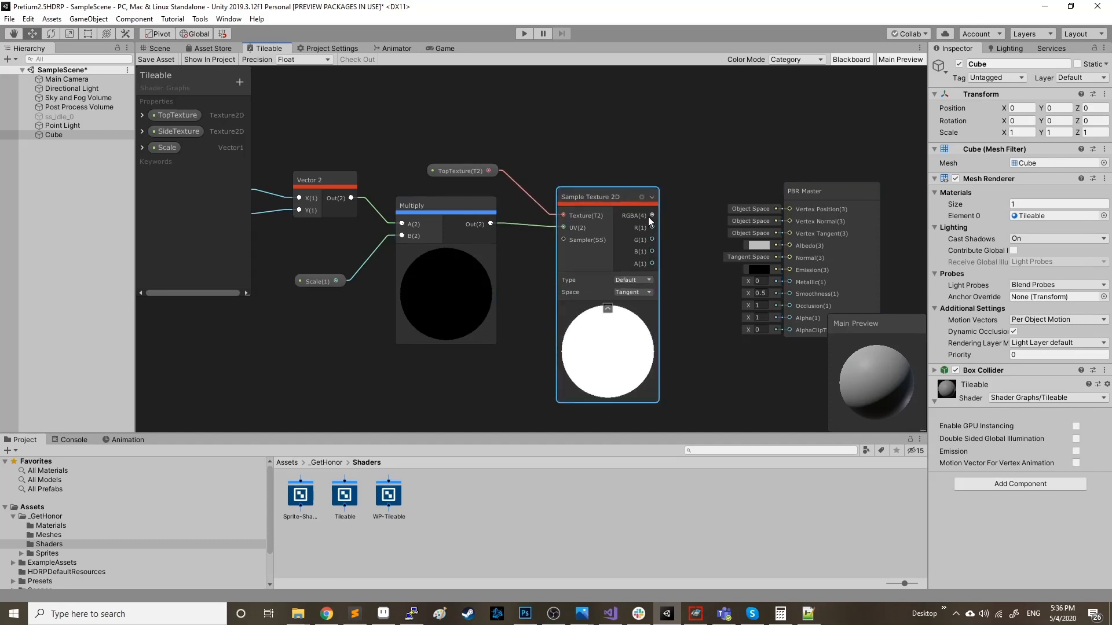
# Step: Connect Sample Texture 2D's RGBA output to PBR Master's Albedo, save the shader graph, and return to the scene
pyautogui.moveTo(650, 216); pyautogui.dragTo(793, 244)
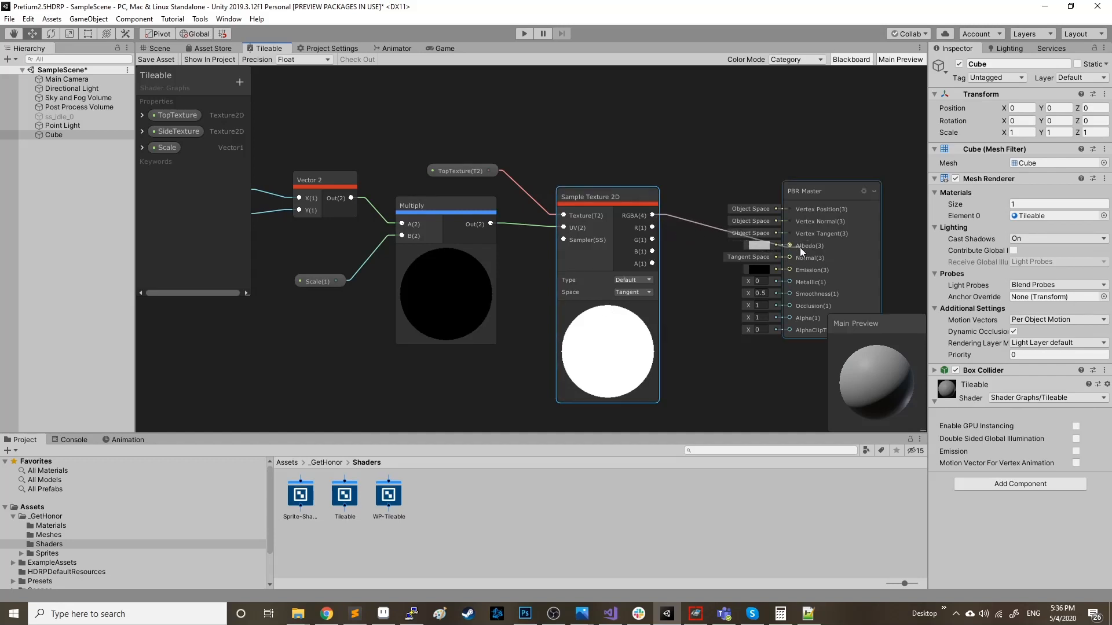
pyautogui.click(160, 60)
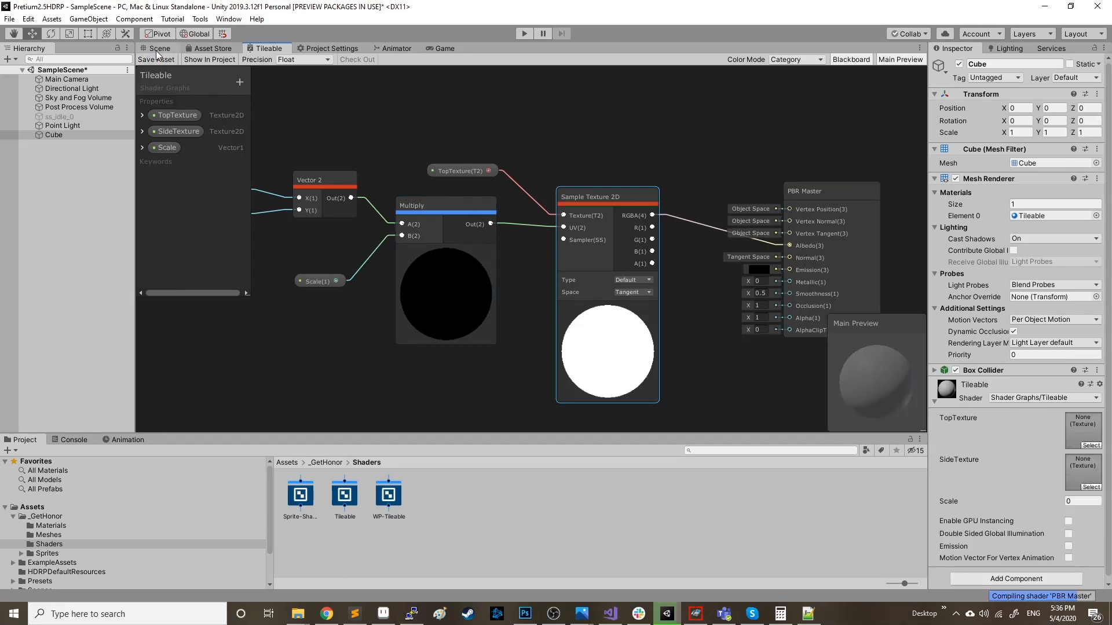
pyautogui.click(158, 49)
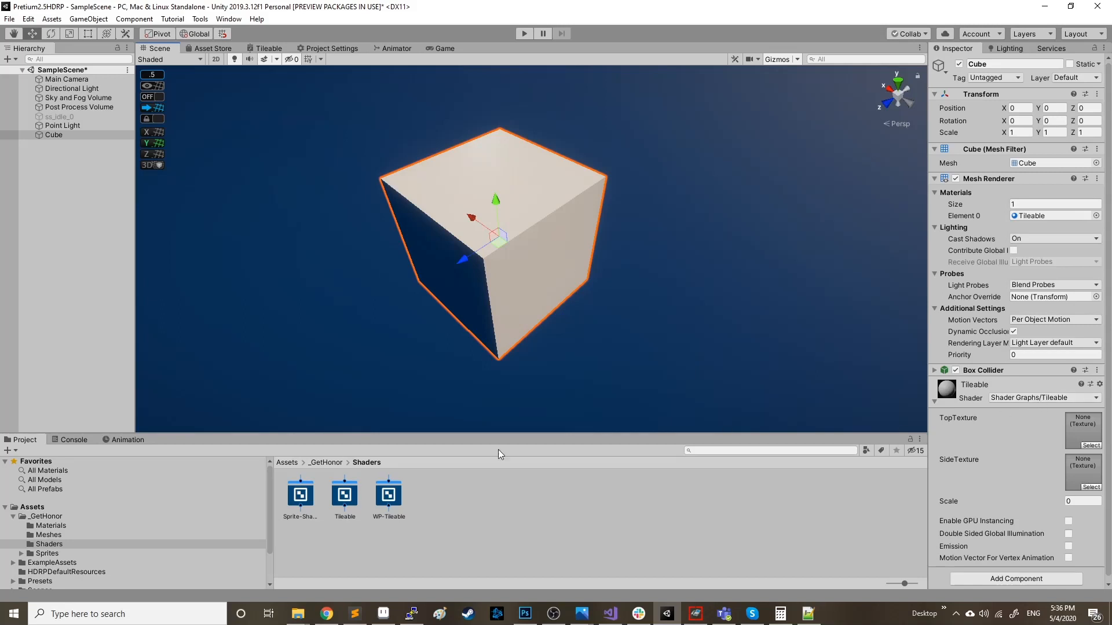
# Step: Open the floor texture from the Materials folder in the image viewer to examine it, and close the viewer
pyautogui.click(53, 526)
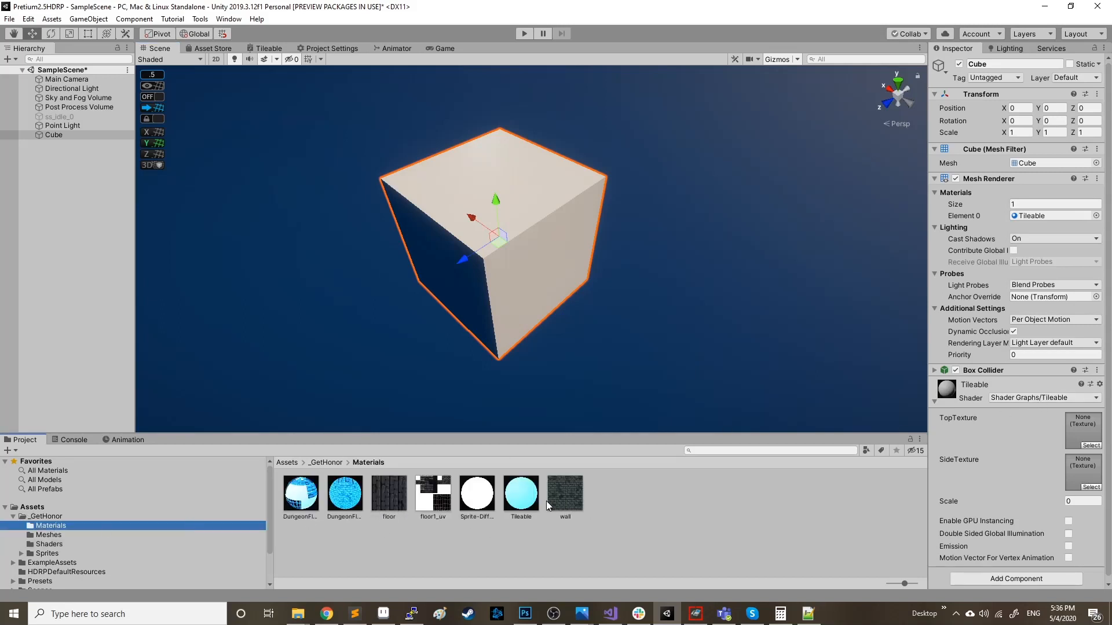
pyautogui.click(392, 490)
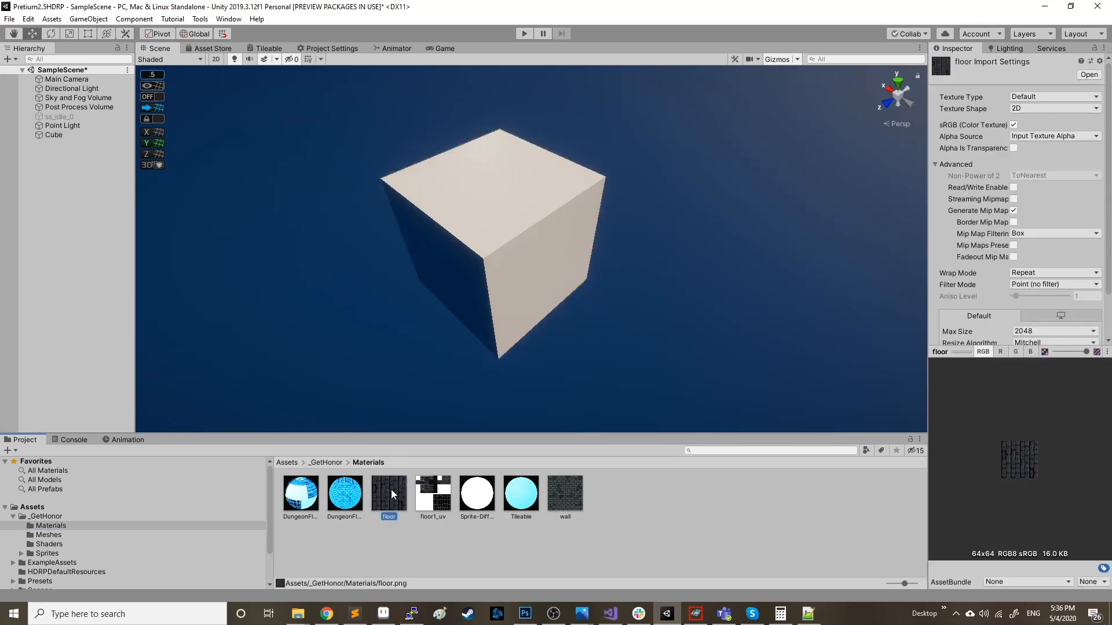
pyautogui.doubleClick(391, 489)
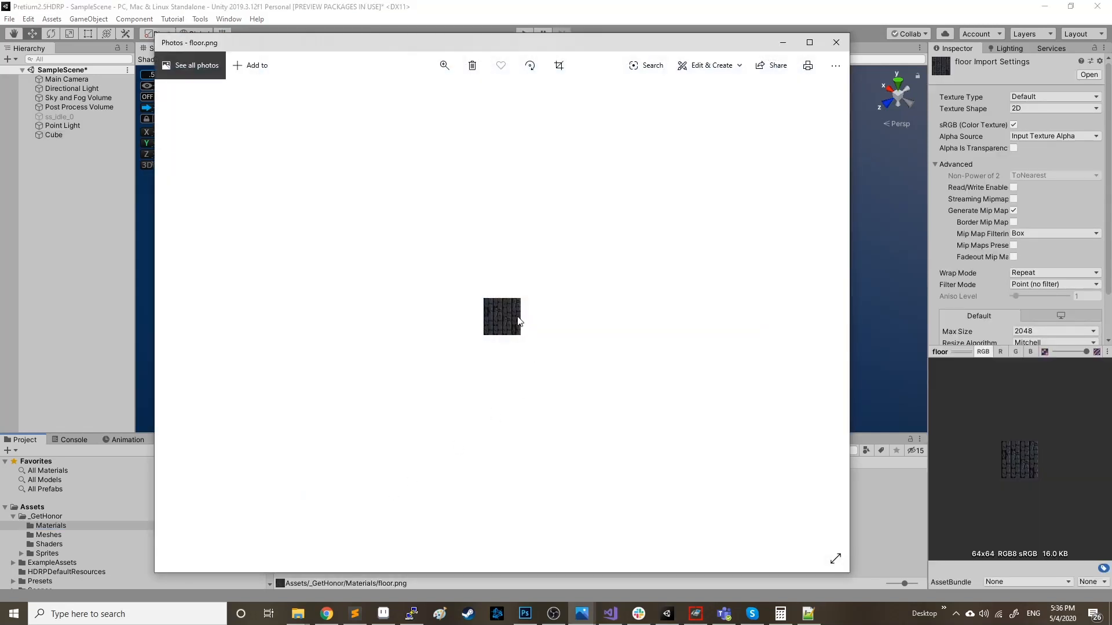
pyautogui.click(846, 45)
# Step: Assign the floor texture as TopTexture on the cube's Tileable material and set its Scale to 1
pyautogui.click(541, 193)
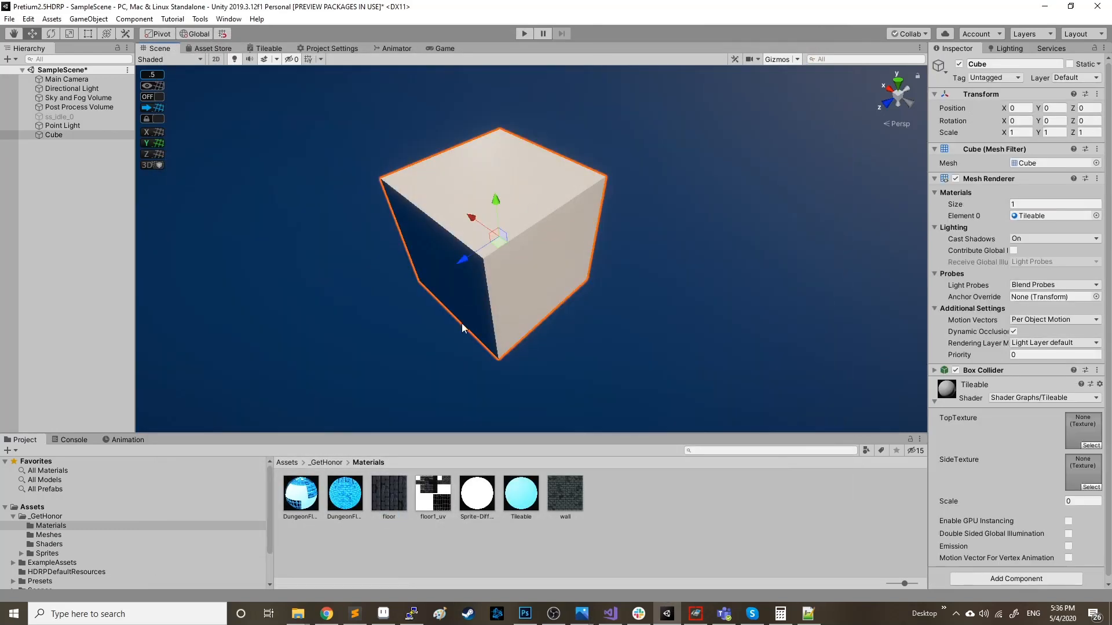
pyautogui.moveTo(380, 491); pyautogui.dragTo(1083, 437)
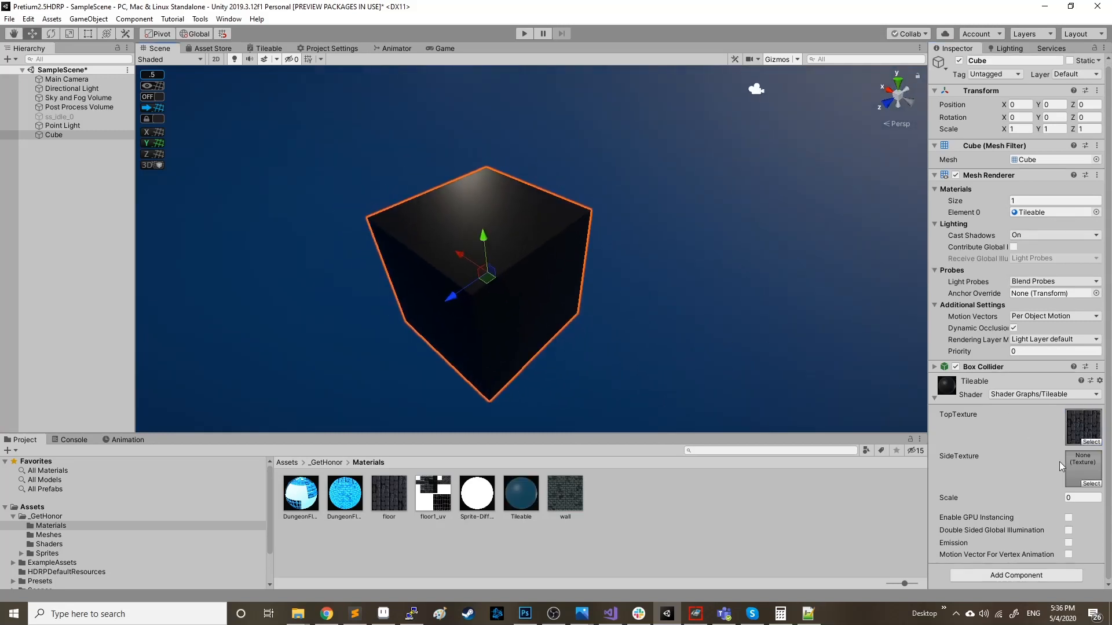
pyautogui.click(1086, 499)
pyautogui.write('1')
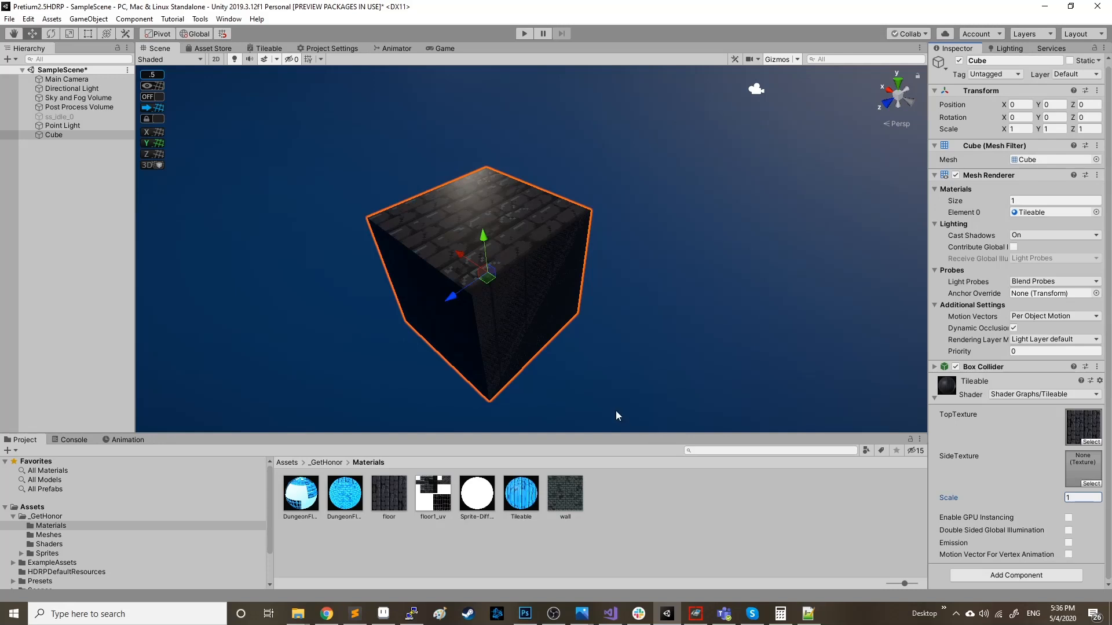
# Step: Try moving the cube around the scene to test the top texture's world-position mapping, and undo the move
pyautogui.moveTo(616, 412); pyautogui.dragTo(730, 403, button='right')
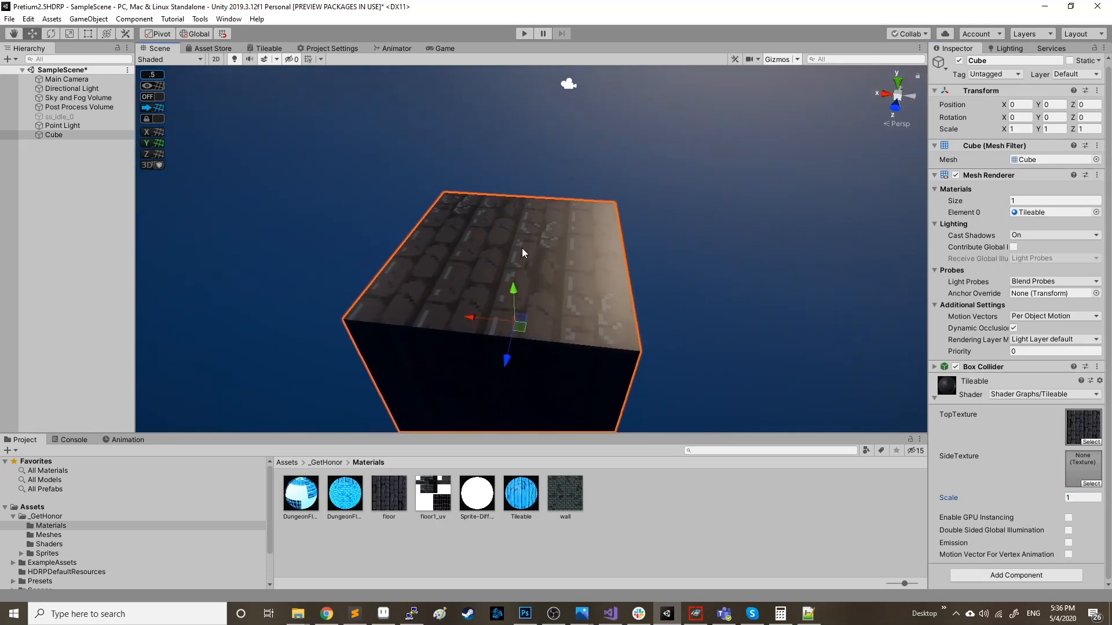
pyautogui.moveTo(522, 247); pyautogui.dragTo(610, 282, button='right')
pyautogui.moveTo(546, 255); pyautogui.dragTo(537, 216)
pyautogui.press('r')
pyautogui.hotkey('ctrl', 'z')
pyautogui.hotkey('ctrl', 'z')
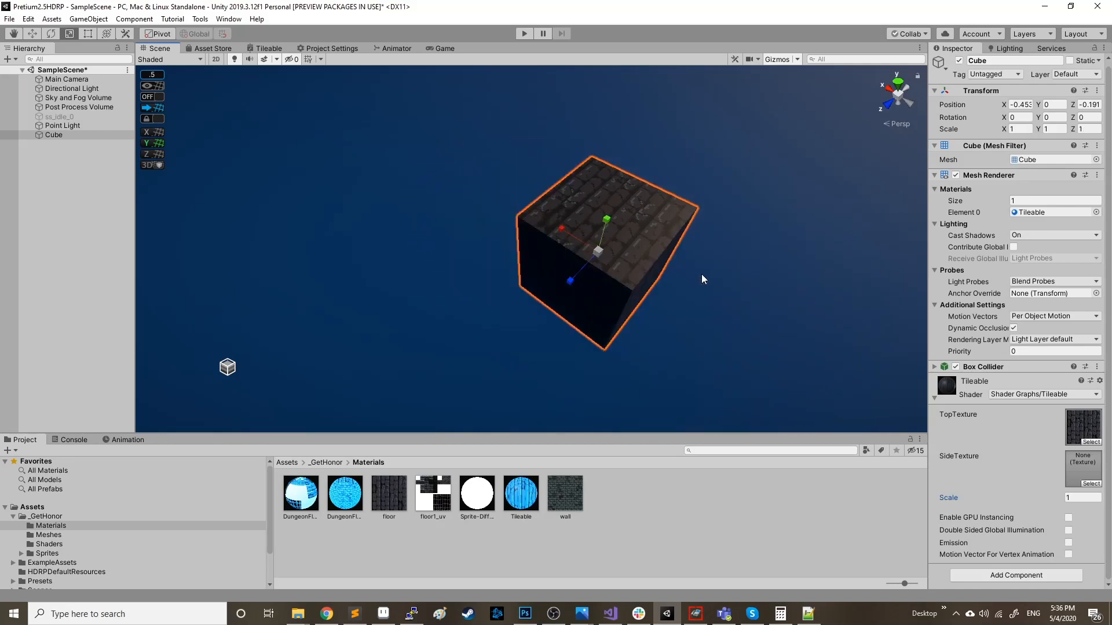
pyautogui.hotkey('ctrl', 'z')
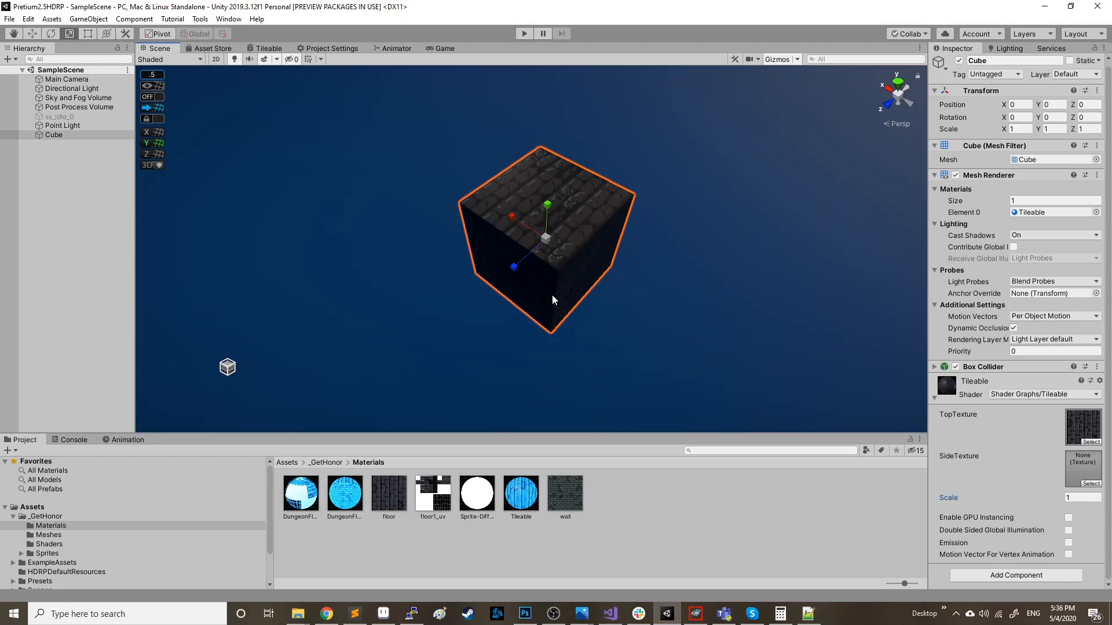
# Step: Set the default value of the graph's Scale property to 1 and save the shader graph
pyautogui.click(265, 49)
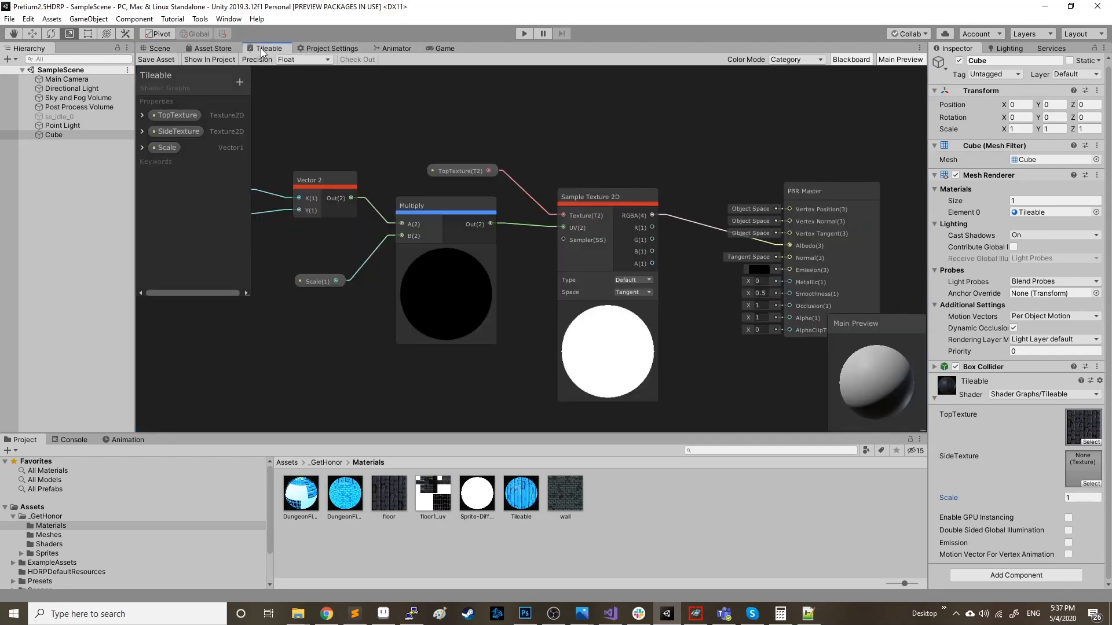
pyautogui.click(142, 147)
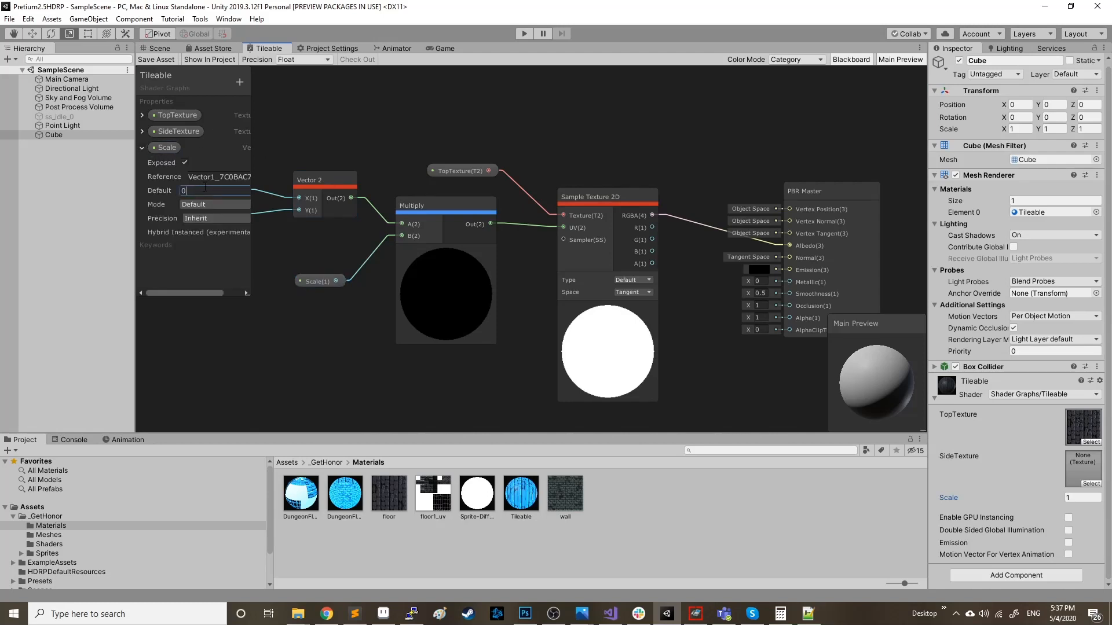
pyautogui.write('1')
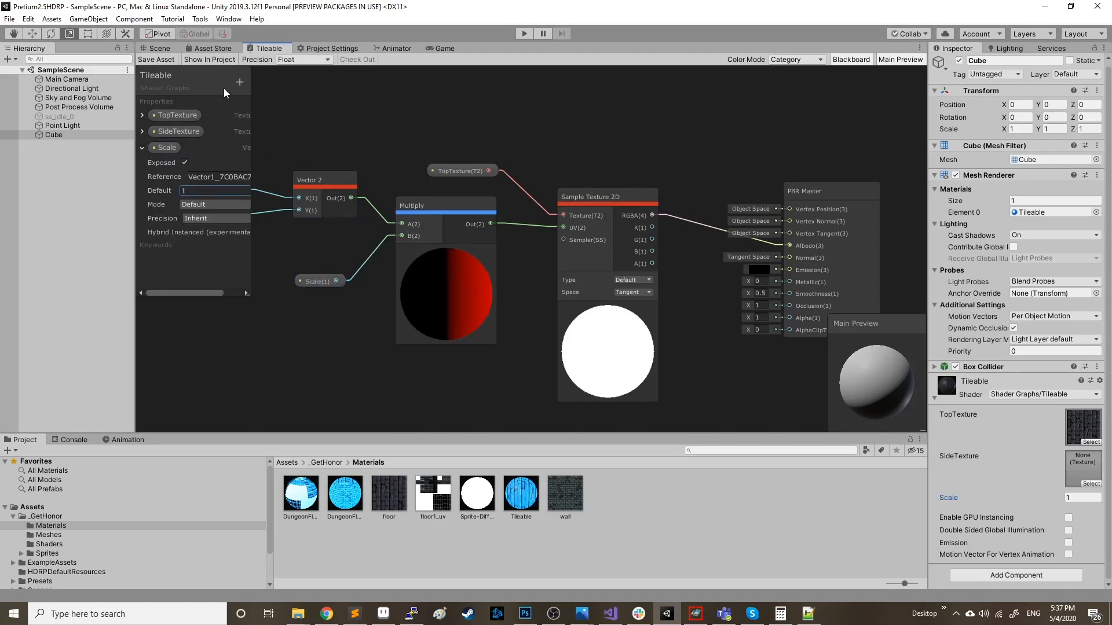
pyautogui.click(151, 59)
# Step: Stretch the cube in the scene to a scale of about 3.32 along Z and 3.92 along X
pyautogui.click(161, 48)
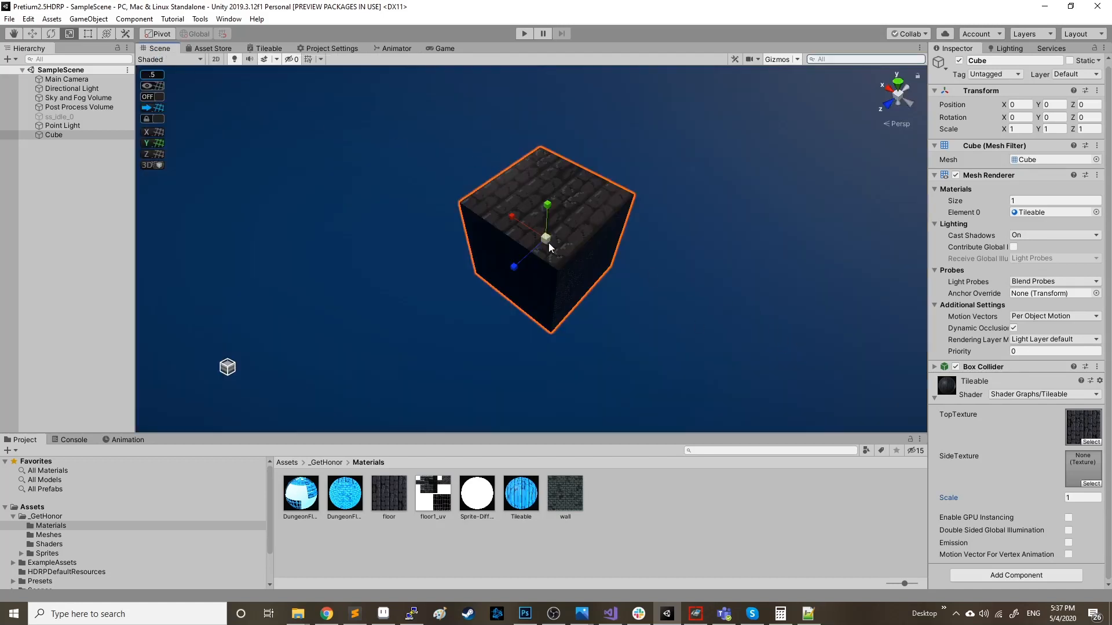
pyautogui.moveTo(549, 247); pyautogui.dragTo(627, 280)
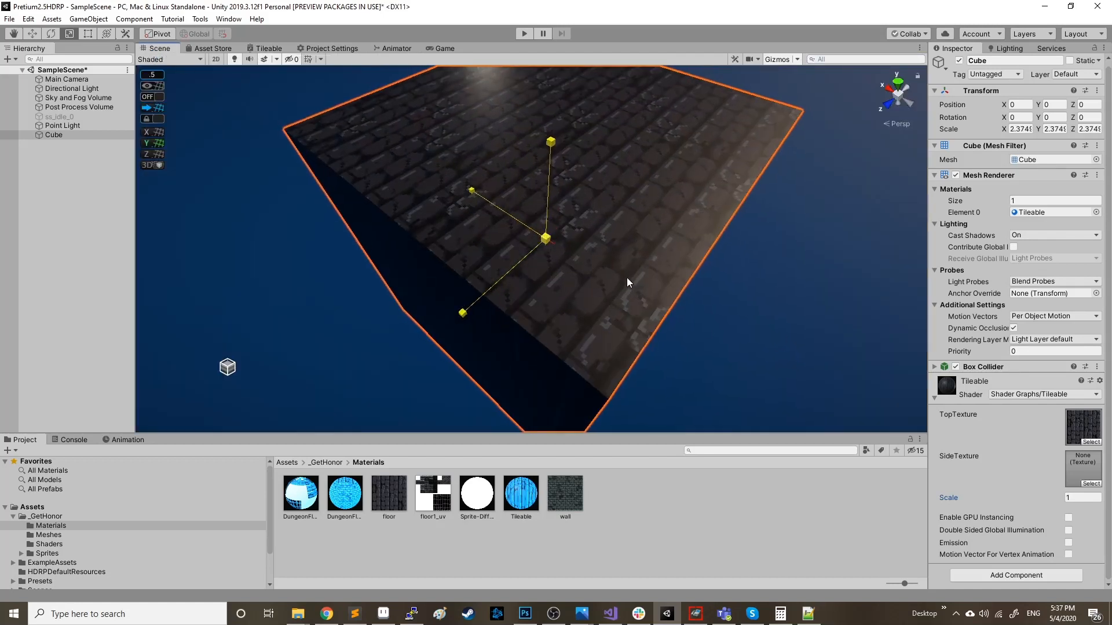
pyautogui.hotkey('ctrl', 'z')
pyautogui.moveTo(513, 261); pyautogui.dragTo(449, 311)
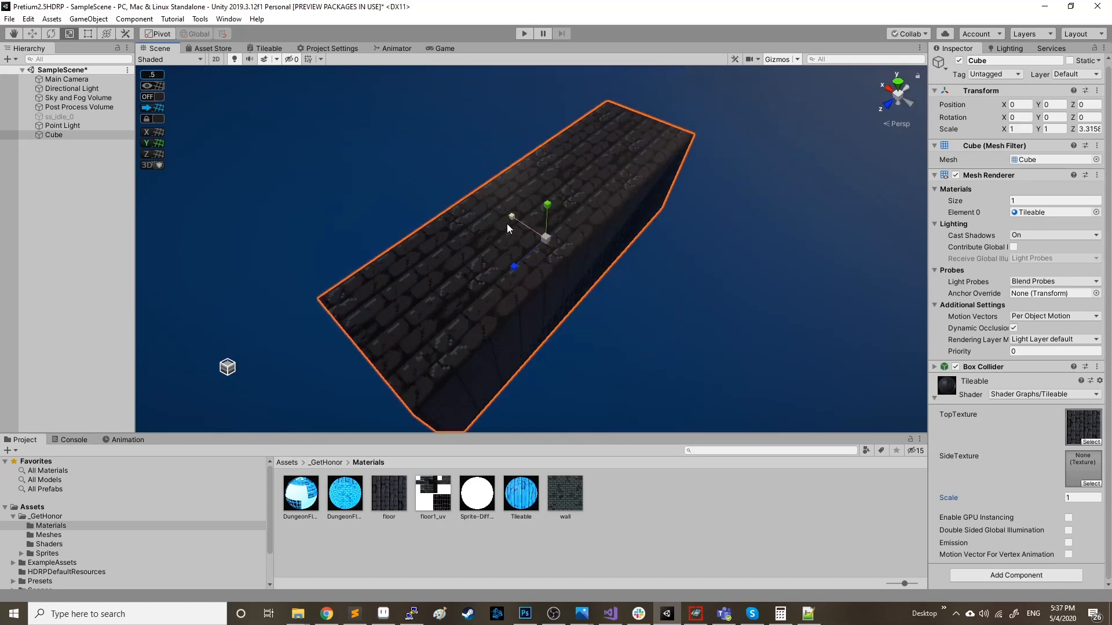
pyautogui.moveTo(508, 226); pyautogui.dragTo(400, 194)
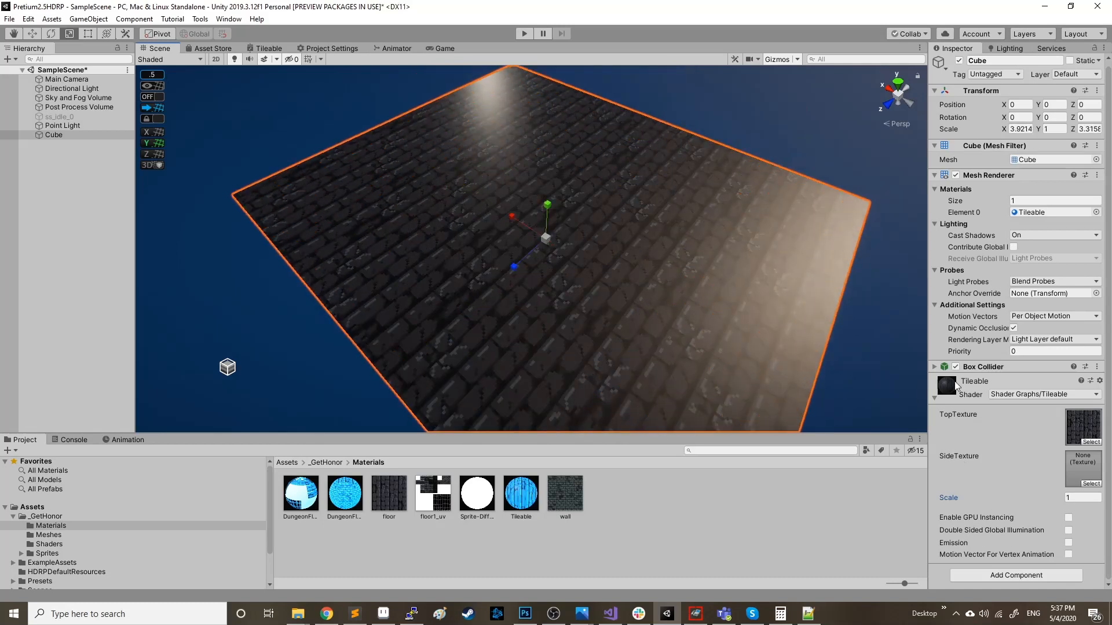
# Step: Try the Tileable material at Scale 0.26 and place a duplicate of the stretched cube at X 2.24, Z 1.615
pyautogui.moveTo(1038, 494)
pyautogui.mouseDown()
pyautogui.moveTo(1018, 495)
pyautogui.moveTo(1061, 496)
pyautogui.moveTo(1019, 493)
pyautogui.mouseUp()
pyautogui.press('w')
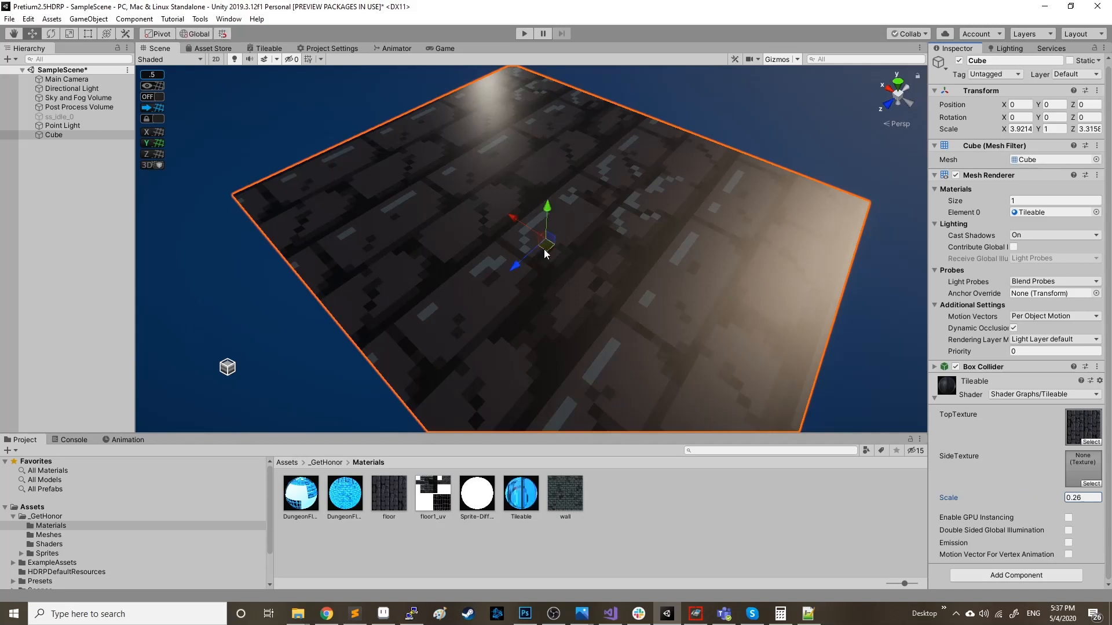
pyautogui.moveTo(544, 249); pyautogui.dragTo(267, 250)
pyautogui.hotkey('ctrl', 'd')
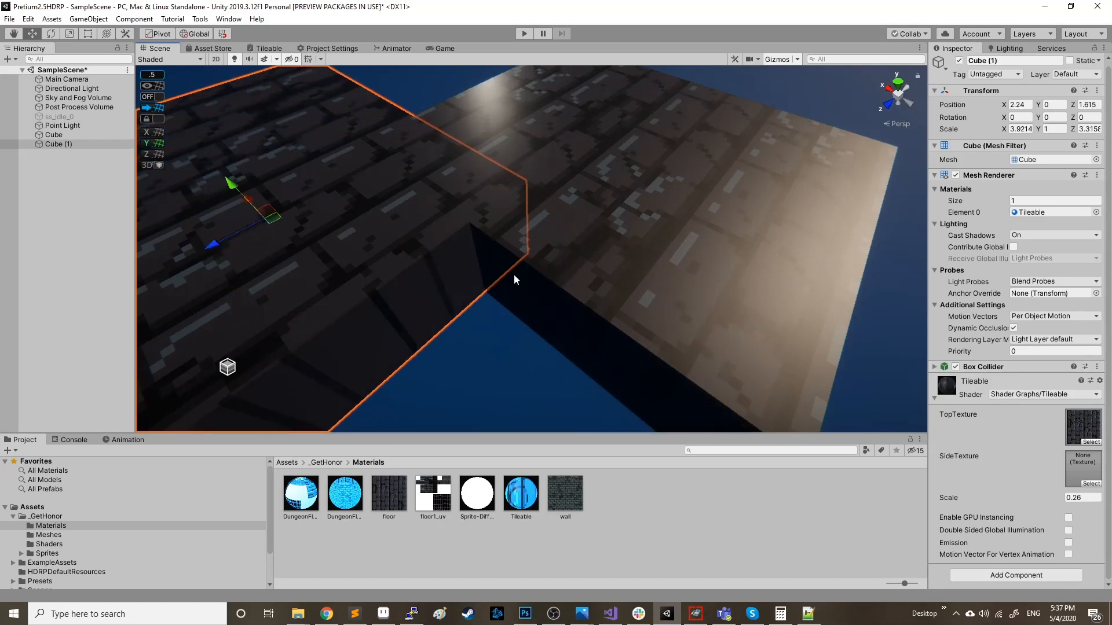
# Step: Undo the duplicated cube, the material Scale change and the cube's stretching
pyautogui.hotkey('ctrl', 'z')
pyautogui.hotkey('ctrl', 'z')
pyautogui.hotkey('ctrl', 'z')
pyautogui.hotkey('ctrl', 'z')
pyautogui.hotkey('ctrl', 'z')
pyautogui.hotkey('ctrl', 'z')
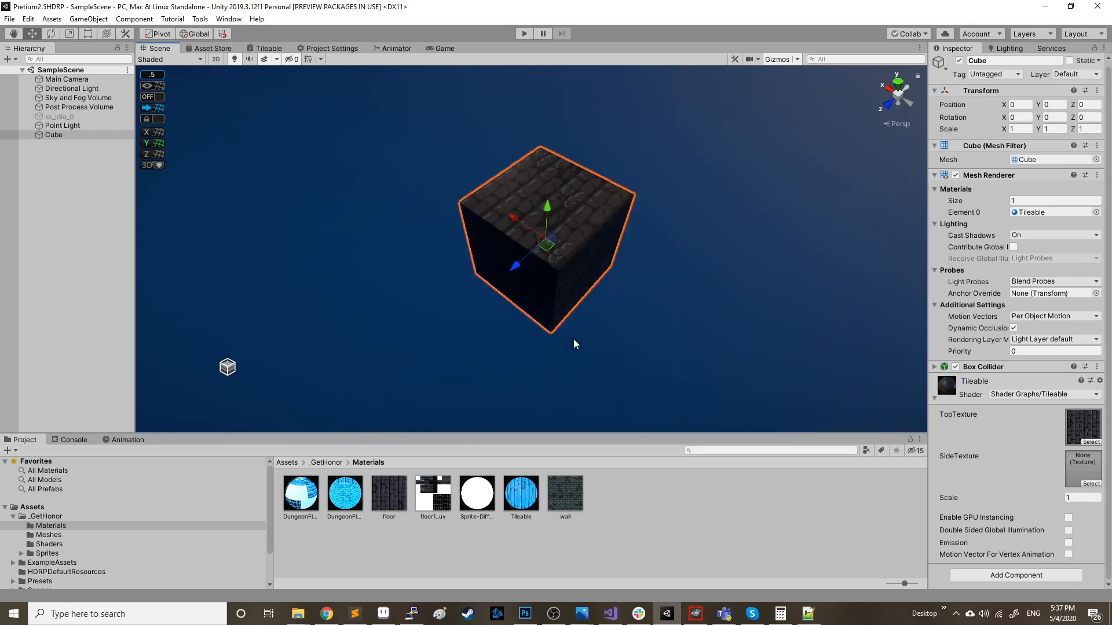
# Step: Set the Smoothness of the Tileable graph's PBR Master to 0 and save the shader graph
pyautogui.click(270, 48)
pyautogui.moveTo(765, 168); pyautogui.dragTo(704, 92, button='middle')
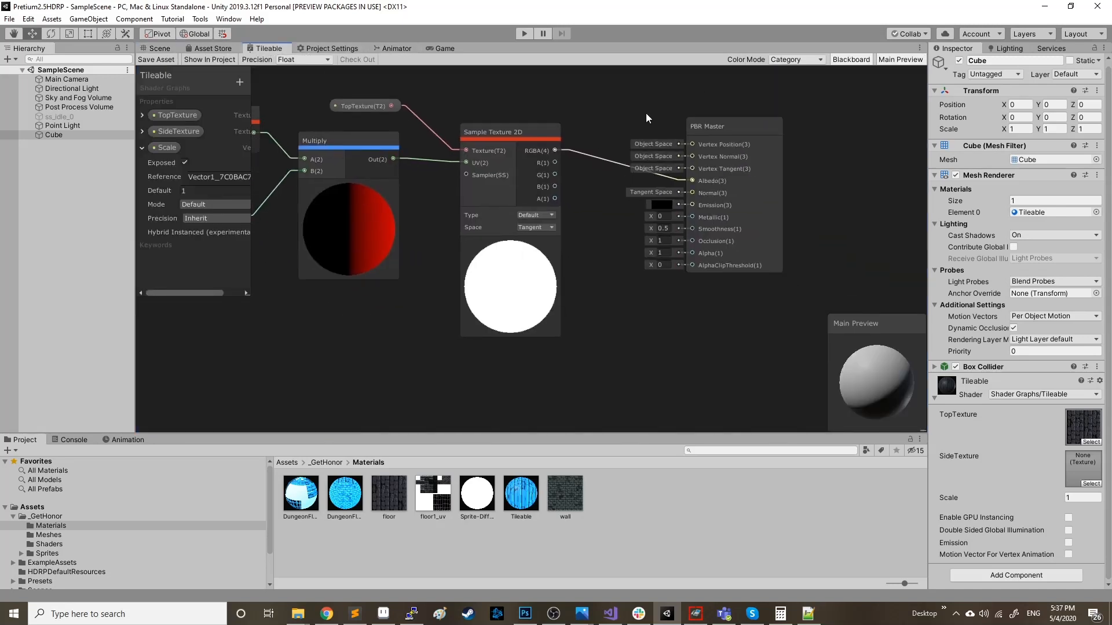
pyautogui.click(708, 220)
pyautogui.click(663, 229)
pyautogui.write('1')
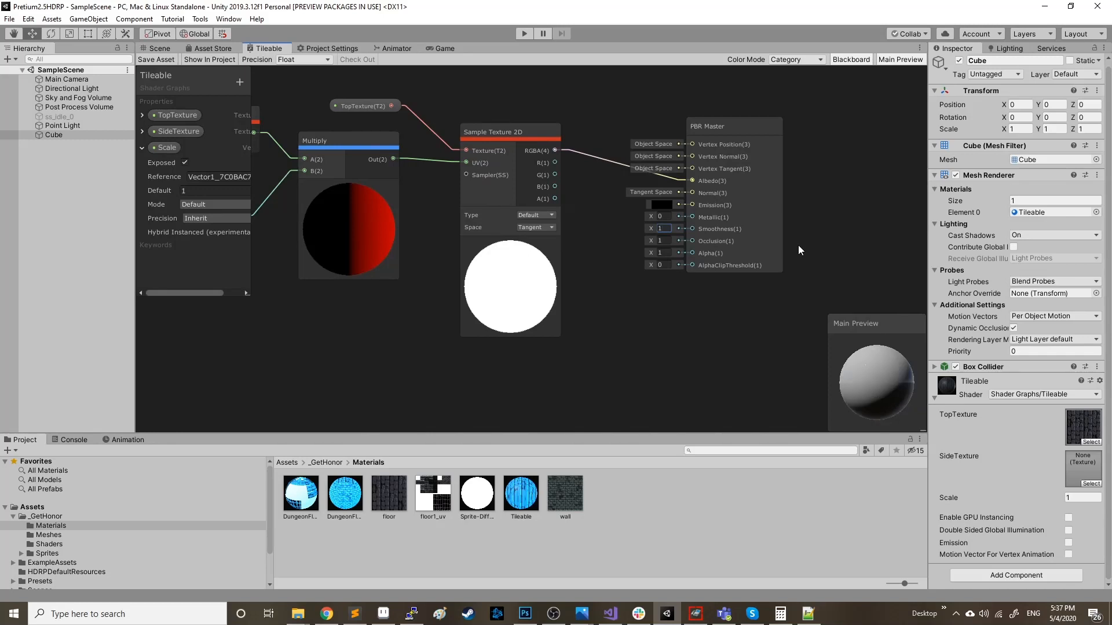
pyautogui.write('0')
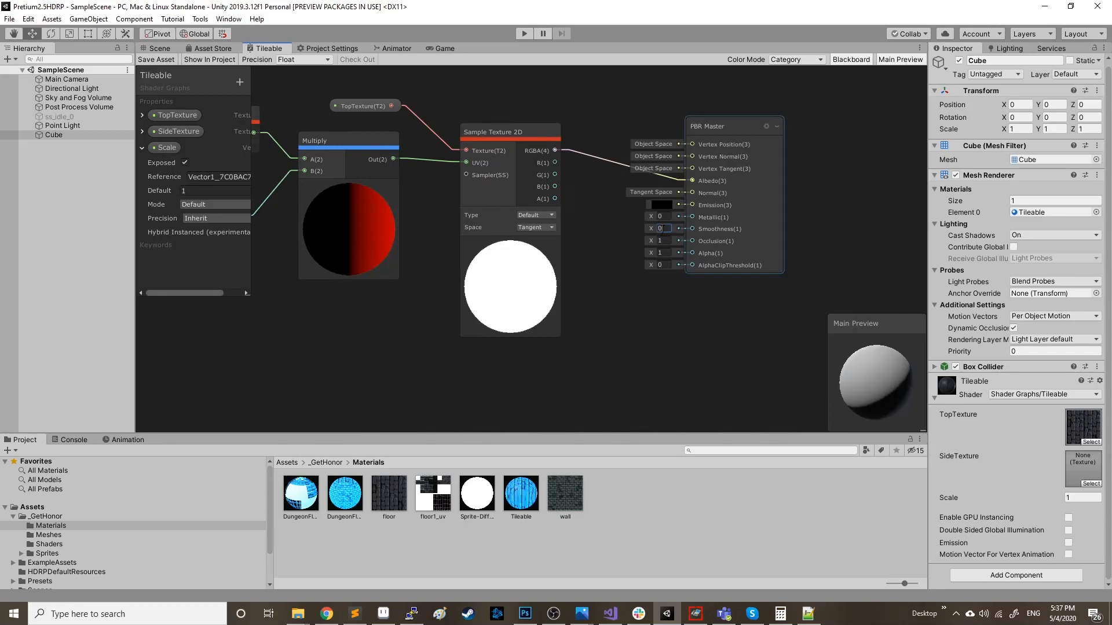
pyautogui.click(146, 62)
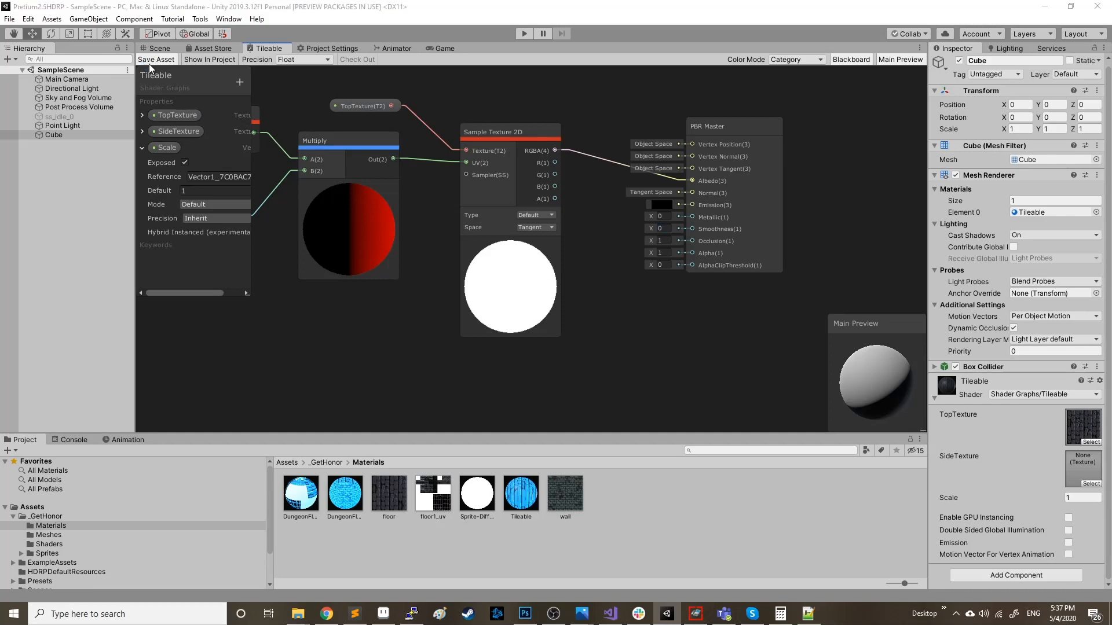
# Step: Move the PBR Master node farther away from the Sample Texture 2D node to make room between them
pyautogui.moveTo(594, 297); pyautogui.dragTo(622, 363, button='middle')
pyautogui.moveTo(714, 245); pyautogui.dragTo(830, 158)
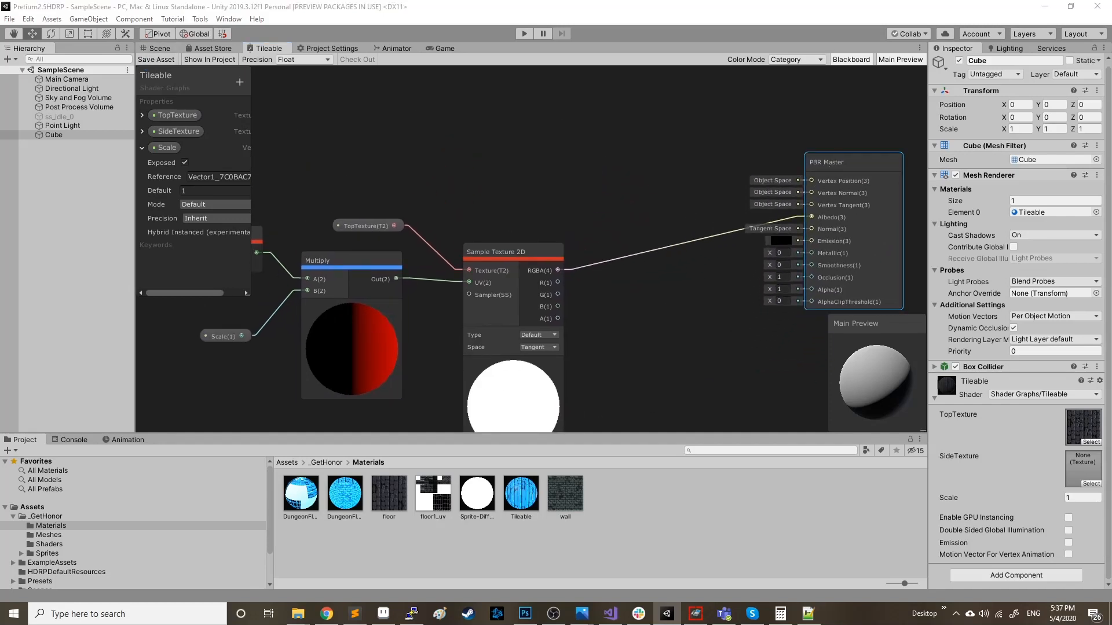
pyautogui.moveTo(496, 195); pyautogui.dragTo(540, 198, button='middle')
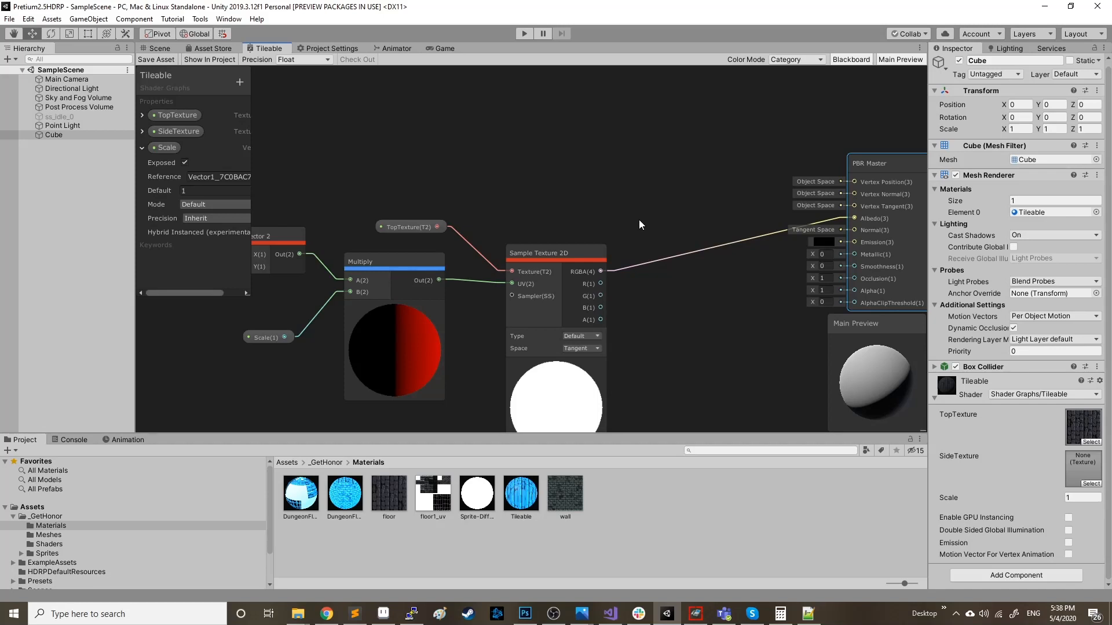
pyautogui.moveTo(722, 156); pyautogui.dragTo(643, 190, button='middle')
pyautogui.moveTo(808, 200); pyautogui.dragTo(829, 155)
pyautogui.moveTo(491, 220); pyautogui.dragTo(613, 157, button='middle')
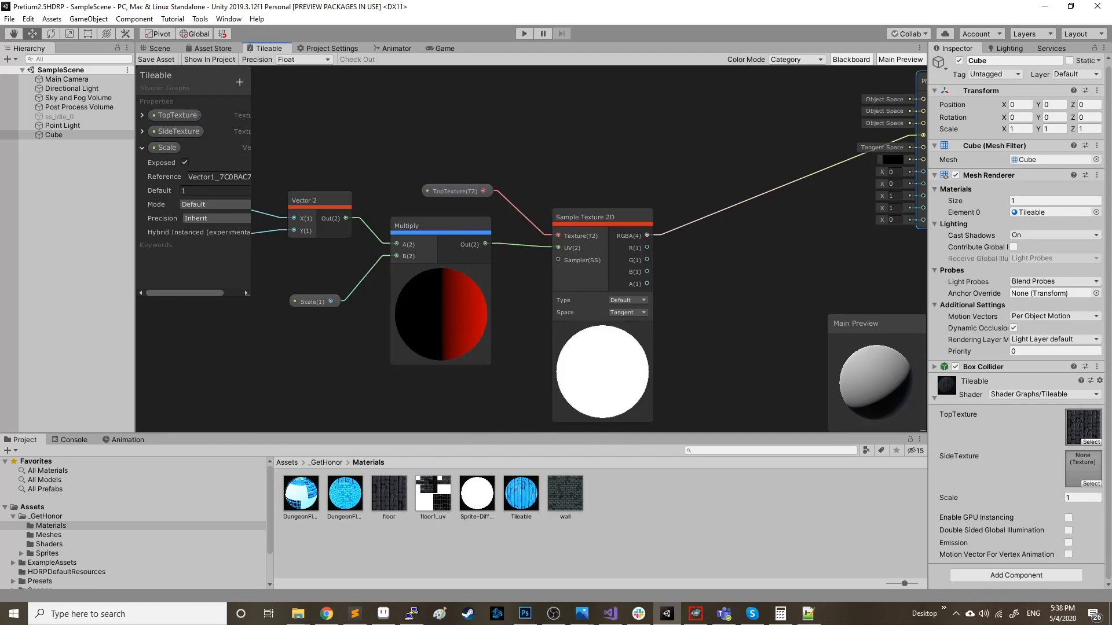
pyautogui.moveTo(593, 148); pyautogui.dragTo(479, 167, button='middle')
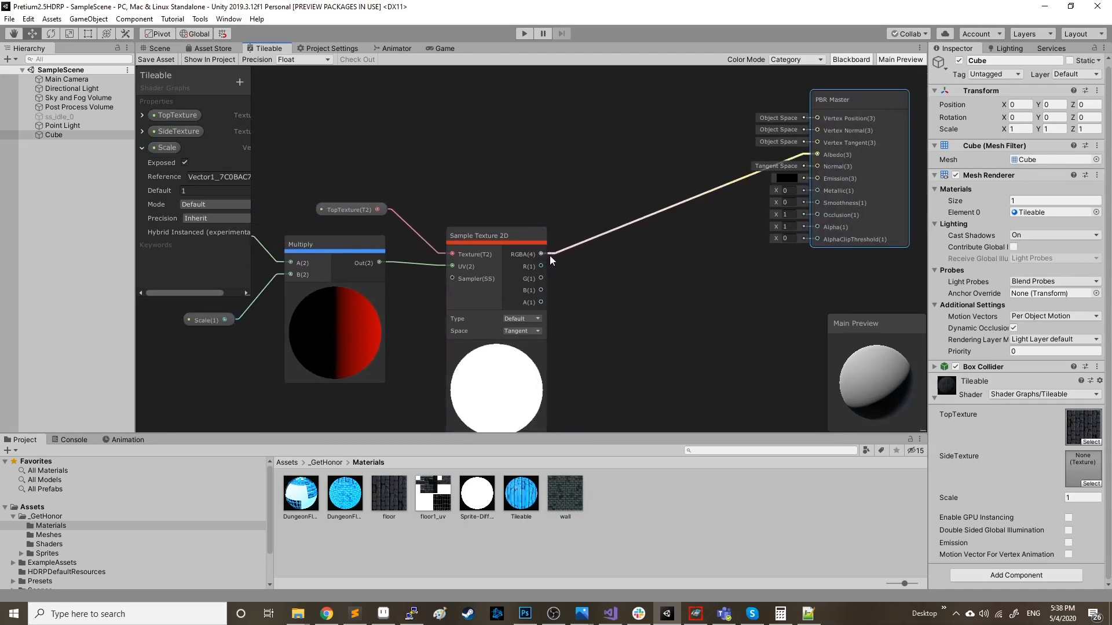
# Step: Detach the Sample Texture 2D output from Albedo and feed it into the False input of a new Branch node
pyautogui.moveTo(804, 156); pyautogui.dragTo(646, 249)
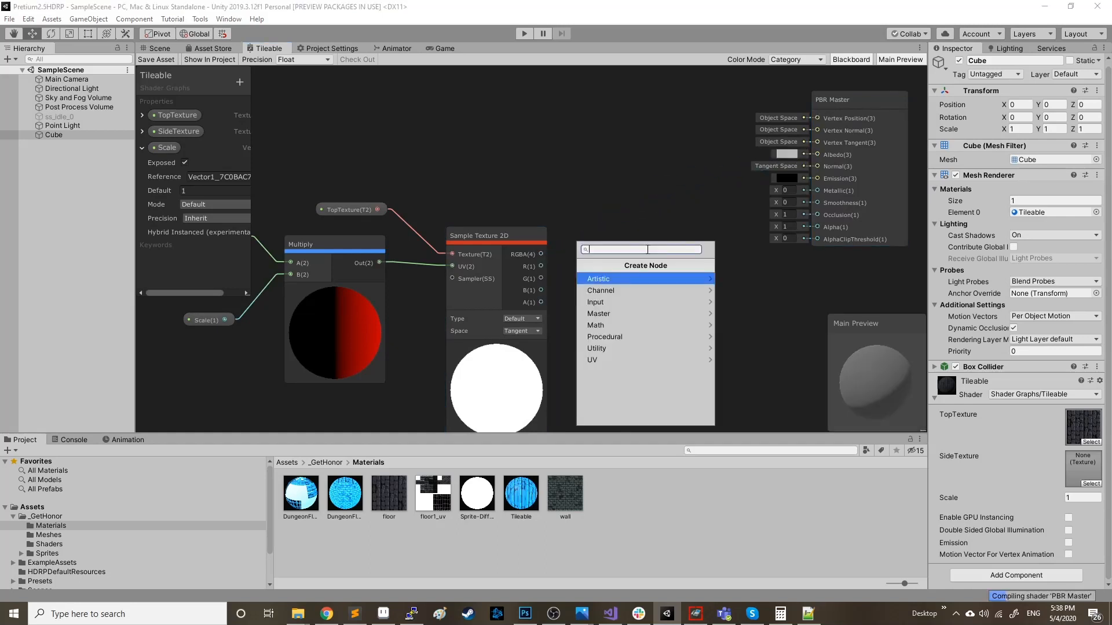
pyautogui.write('branch')
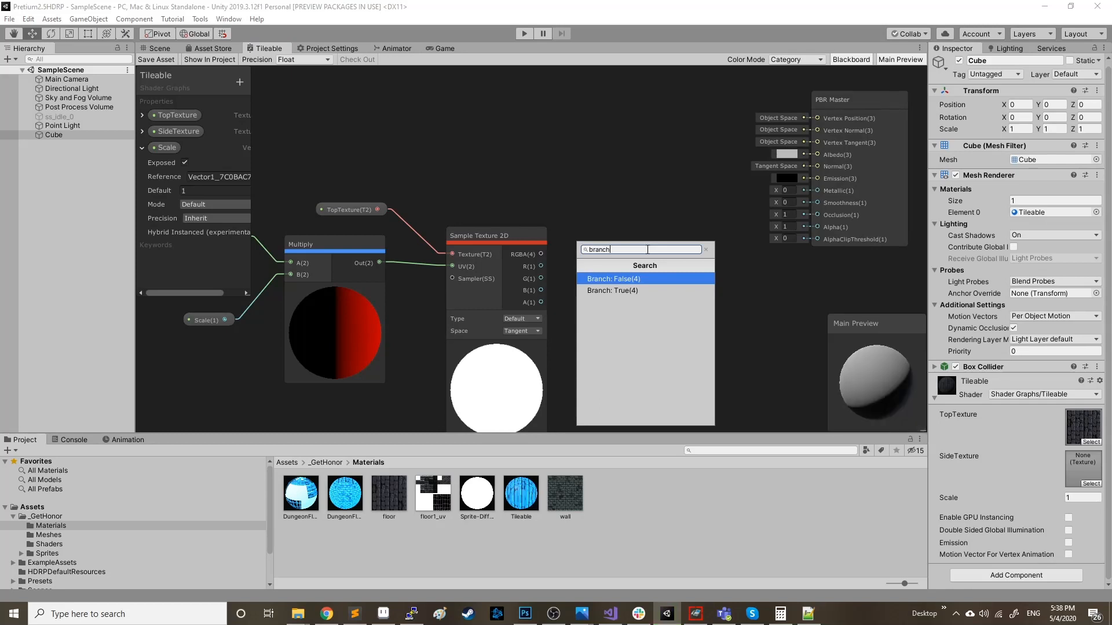
pyautogui.press('Return')
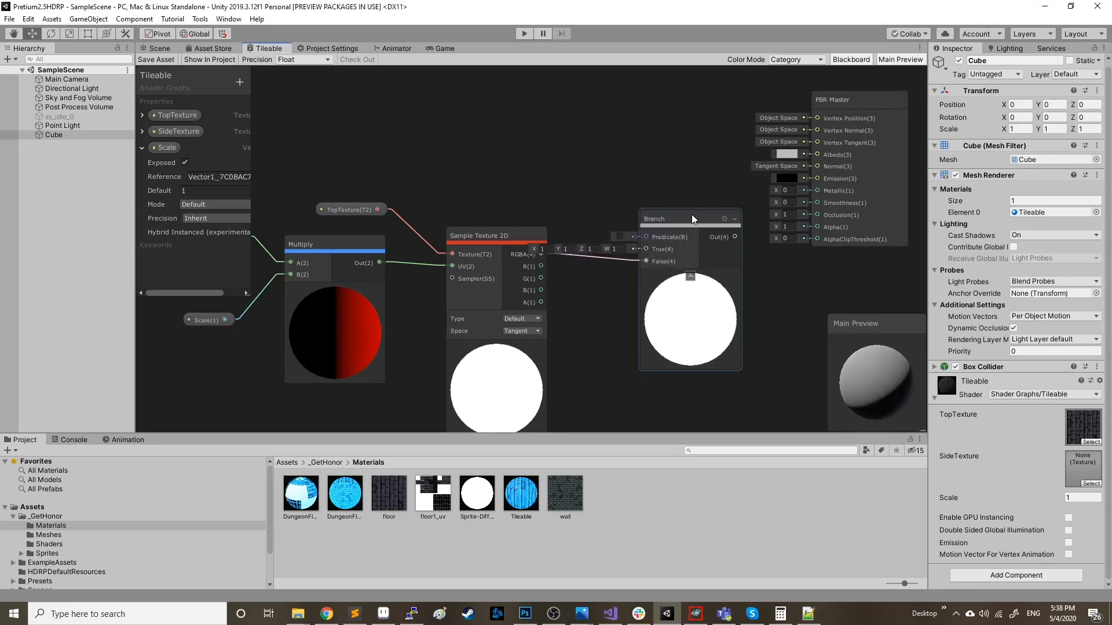
# Step: Connect the Branch output to the PBR Master's Albedo, save the shader graph and check the cube in the scene
pyautogui.moveTo(691, 215); pyautogui.dragTo(673, 148)
pyautogui.moveTo(848, 96); pyautogui.dragTo(827, 166)
pyautogui.moveTo(741, 218); pyautogui.dragTo(682, 182, button='middle')
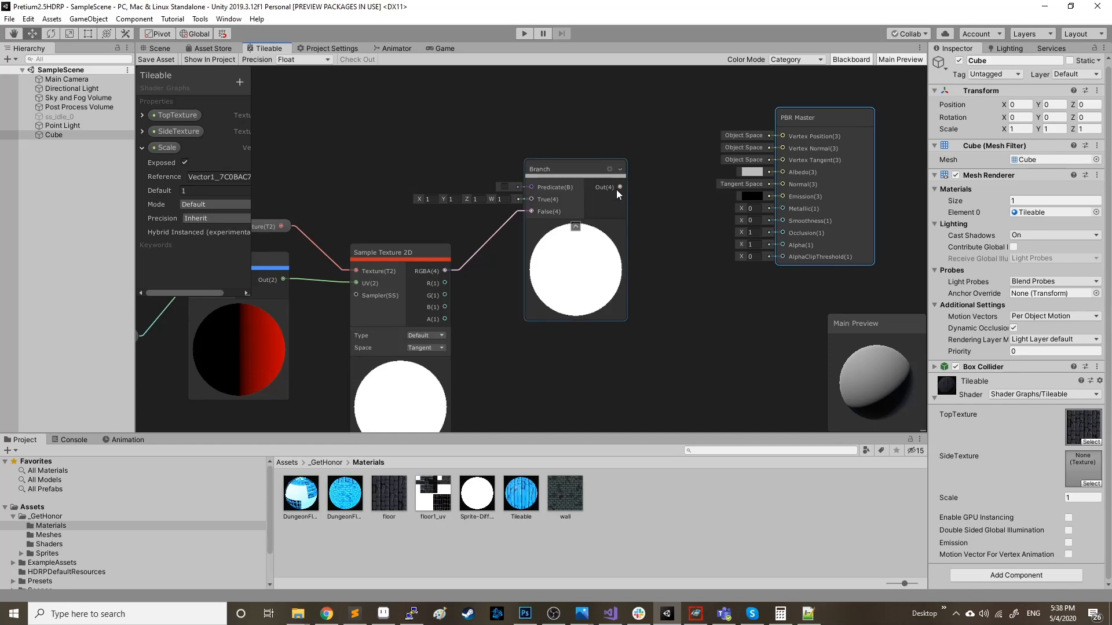
pyautogui.moveTo(617, 188); pyautogui.dragTo(786, 169)
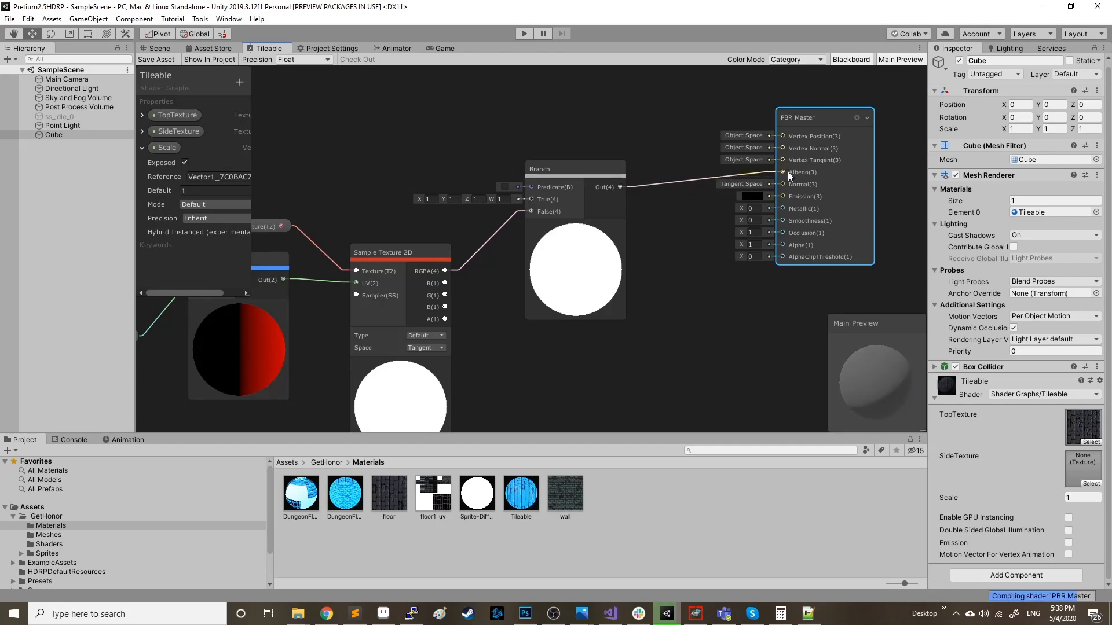
pyautogui.click(505, 188)
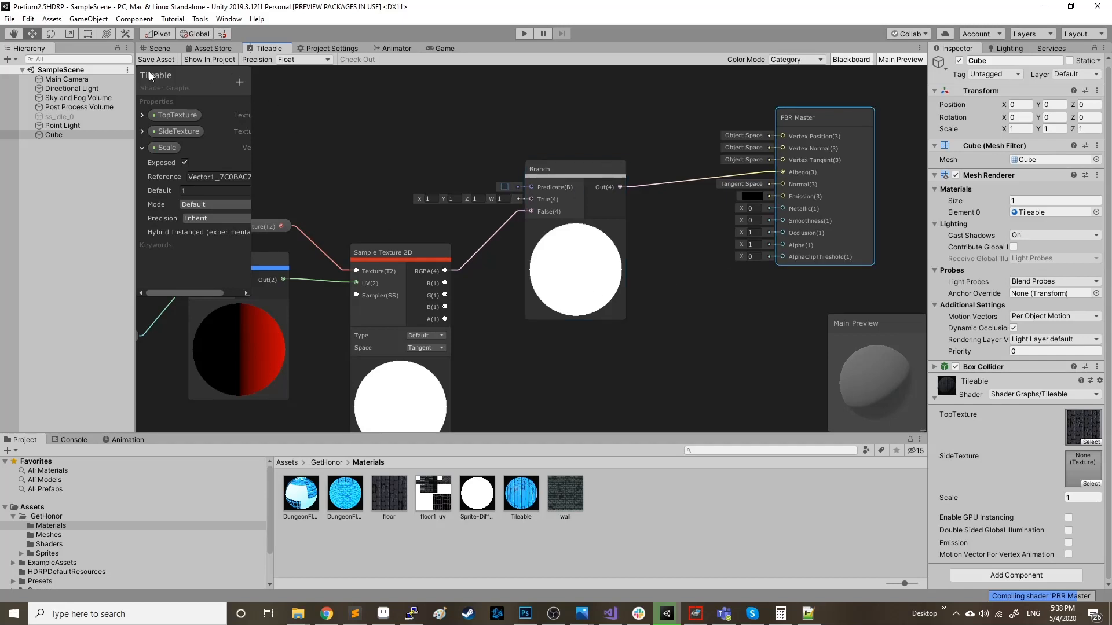
pyautogui.click(154, 58)
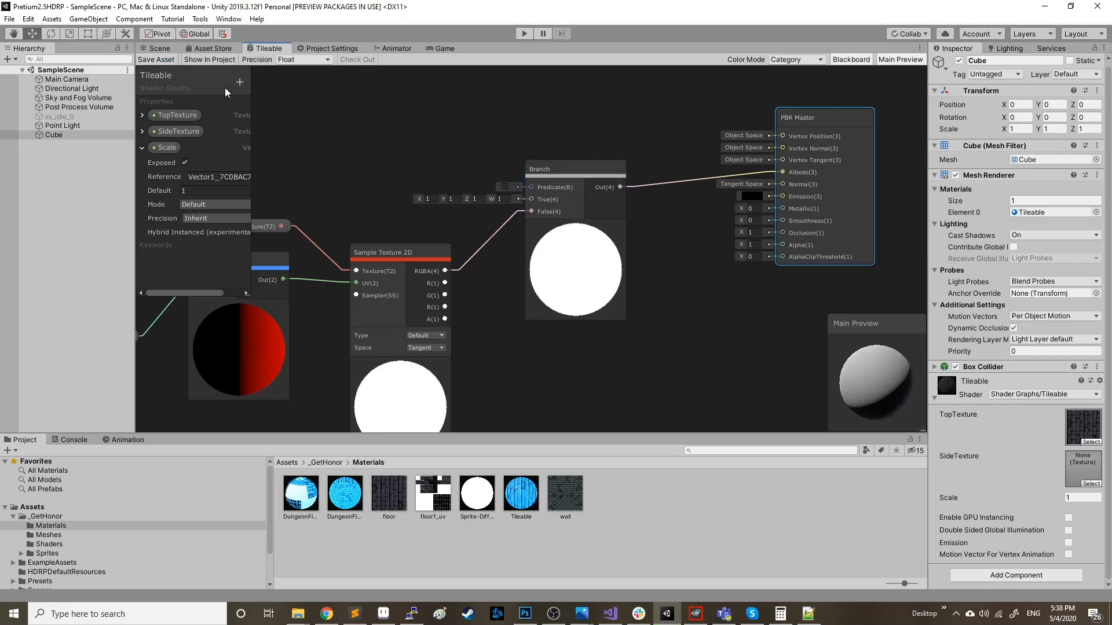
pyautogui.click(155, 49)
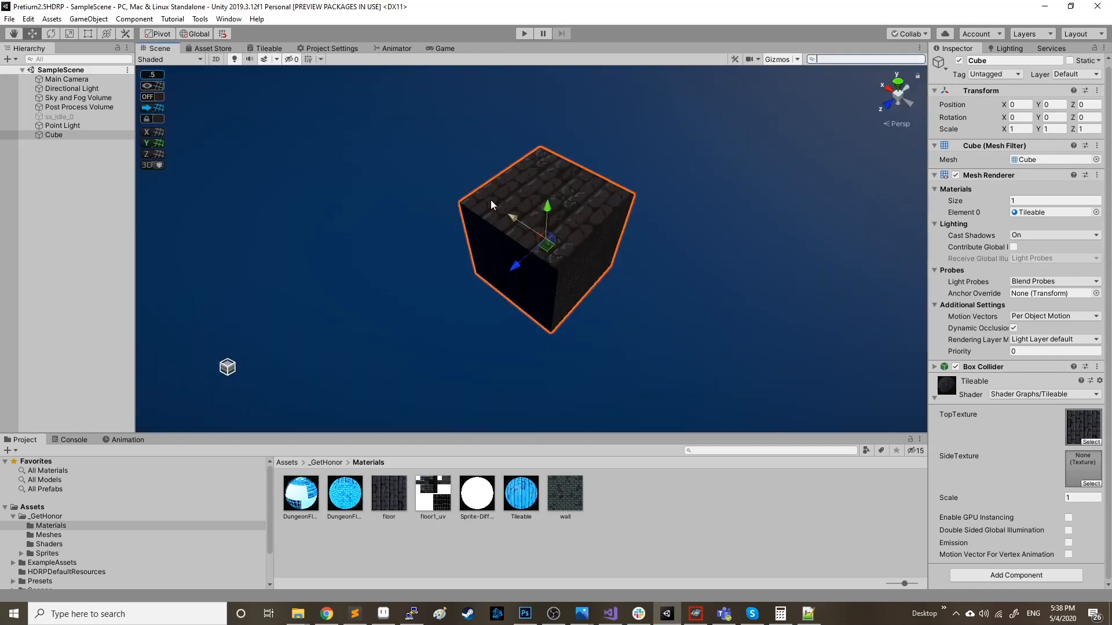
pyautogui.click(266, 48)
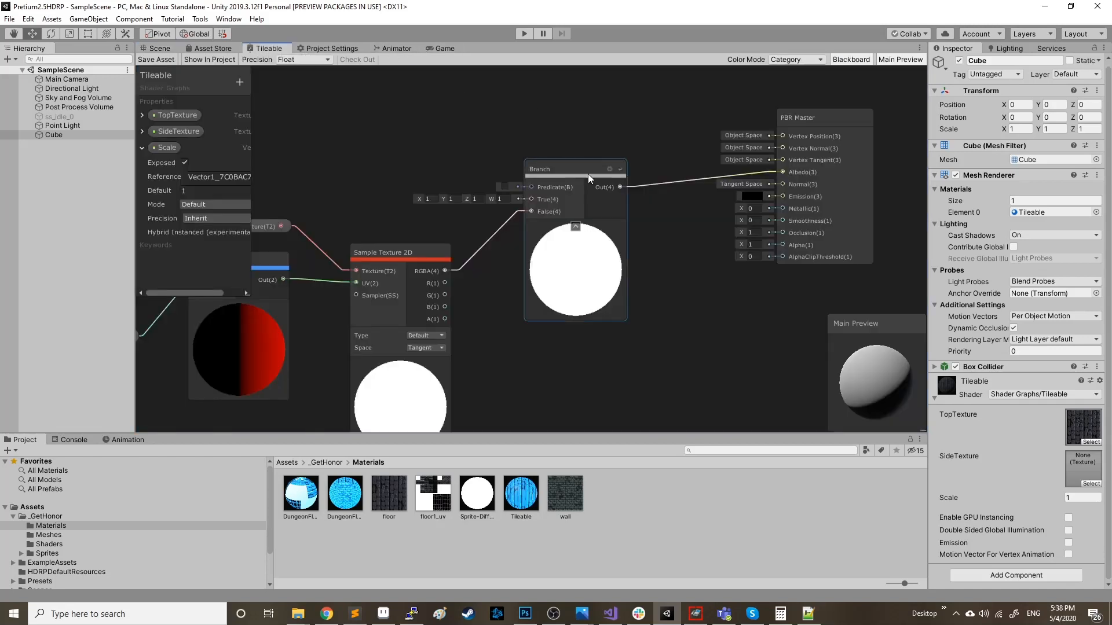
# Step: Move the whole top-texture chain, from the Position node to Sample Texture 2D, down below the Branch node's level
pyautogui.moveTo(361, 171); pyautogui.dragTo(651, 169, button='middle')
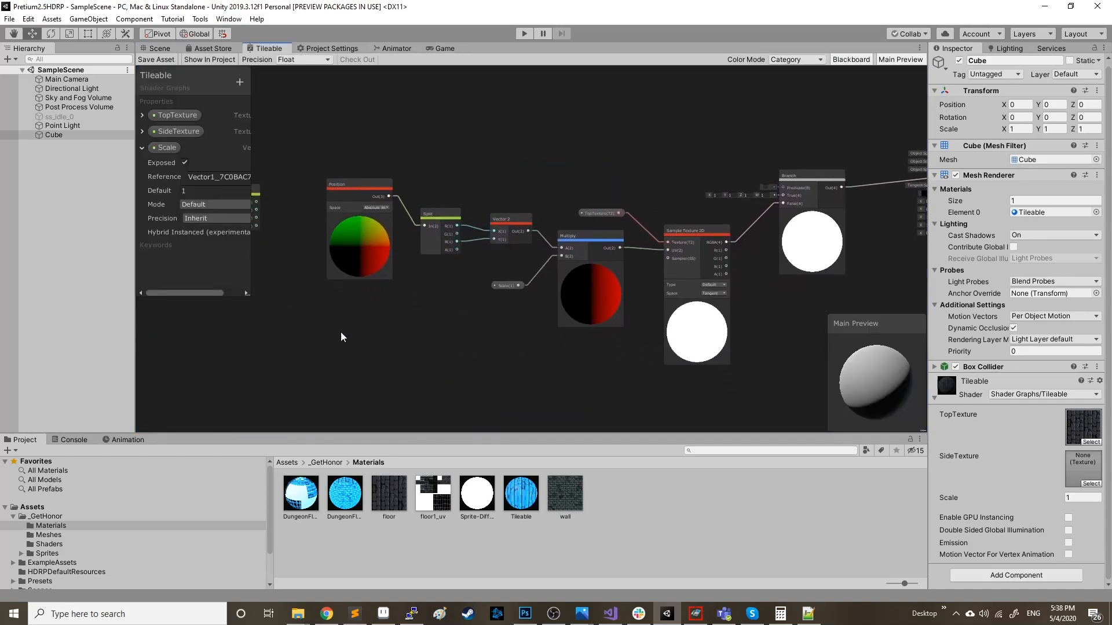
pyautogui.moveTo(341, 331); pyautogui.dragTo(663, 287)
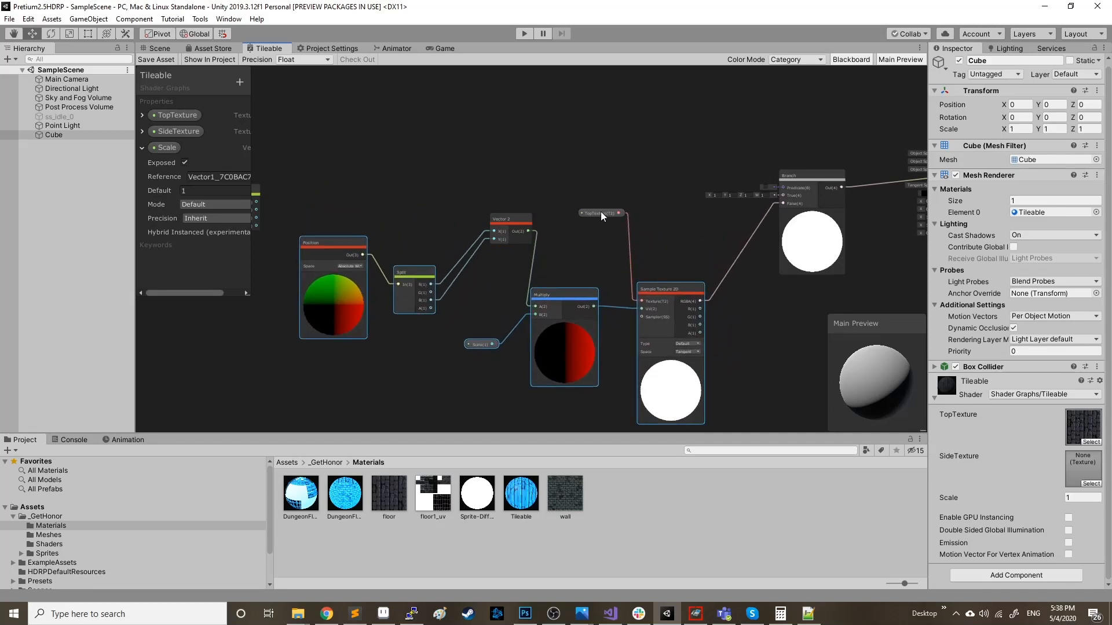
pyautogui.hotkey('ctrl', 'z')
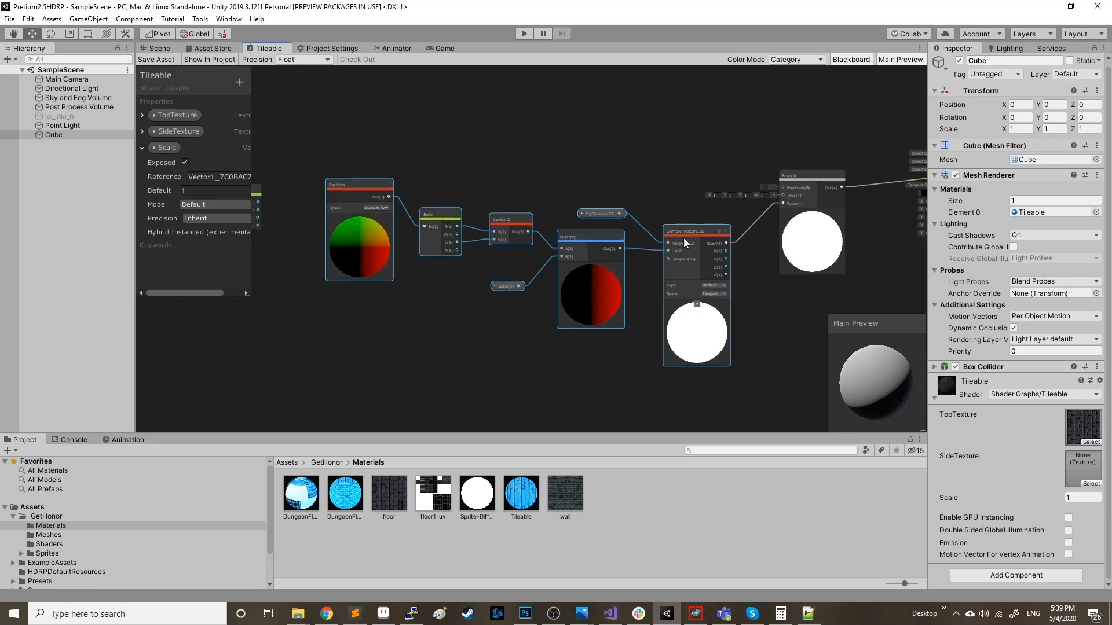
pyautogui.moveTo(683, 238); pyautogui.dragTo(650, 315)
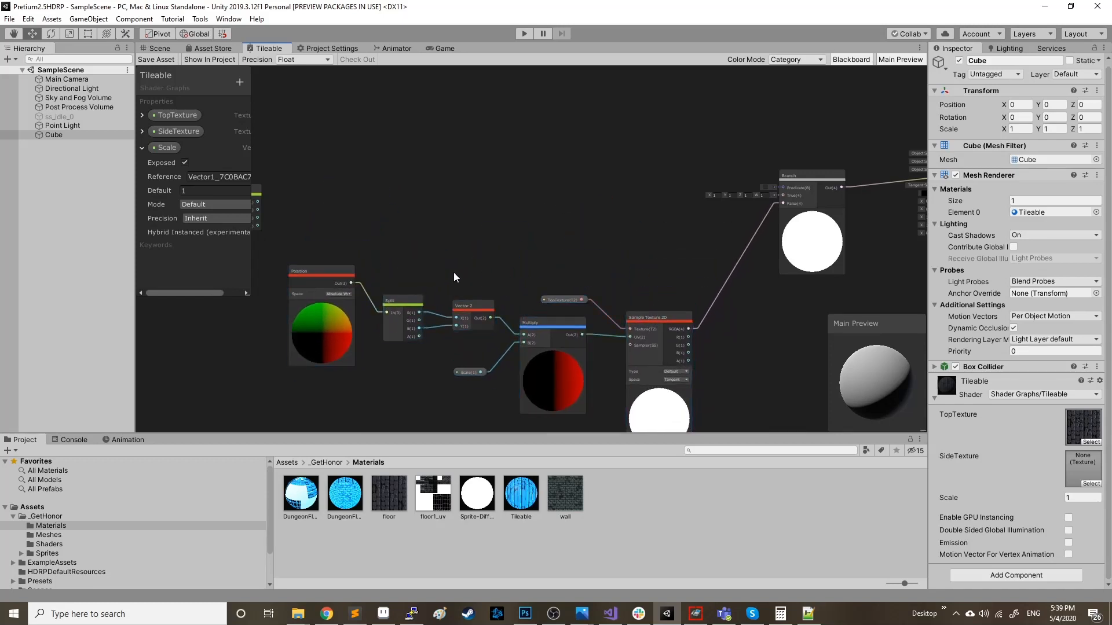
# Step: Delete the unused Position and Split node pair that feeds nothing else in the graph
pyautogui.scroll(2, 469, 257)
pyautogui.moveTo(512, 246); pyautogui.dragTo(762, 255, button='middle')
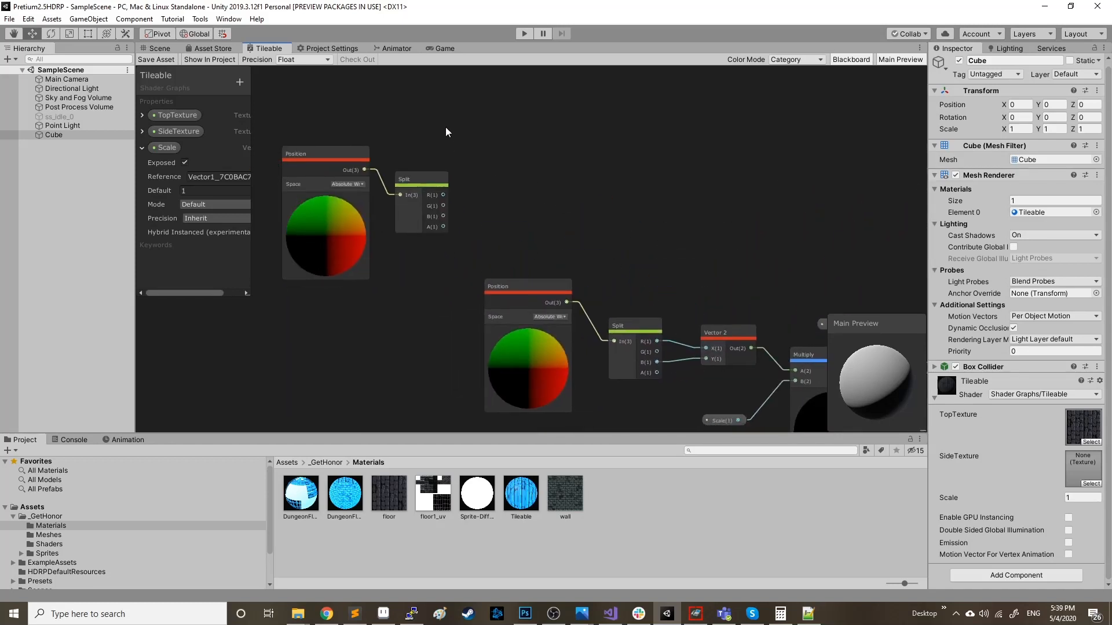
pyautogui.moveTo(446, 132); pyautogui.dragTo(301, 241)
pyautogui.press('Delete')
pyautogui.moveTo(630, 231); pyautogui.dragTo(431, 217, button='middle')
pyautogui.scroll(-3, 510, 209)
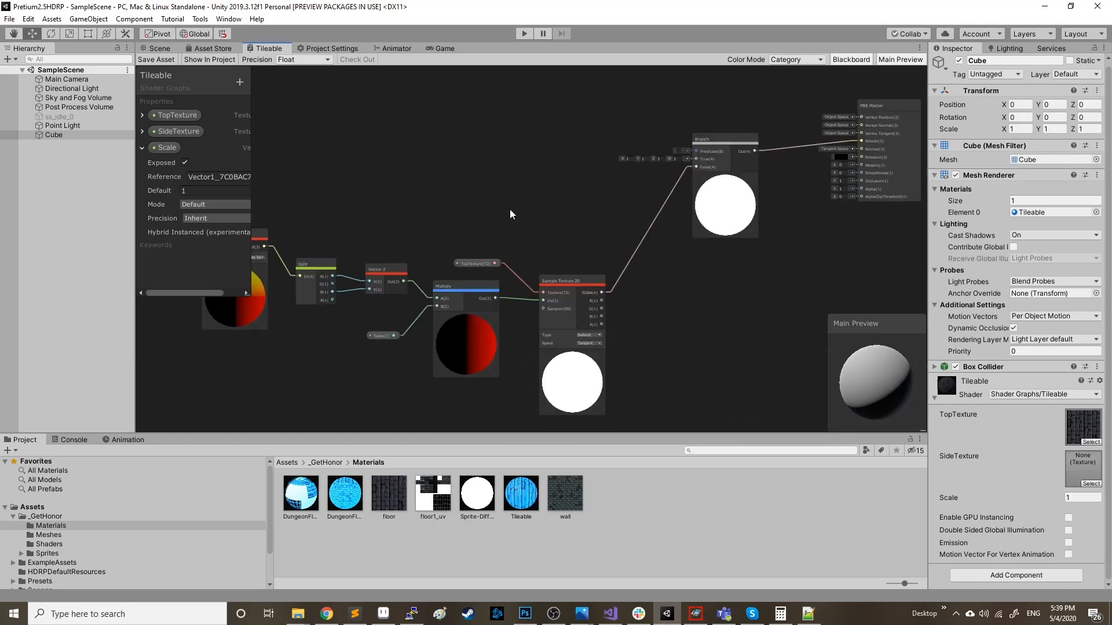
# Step: Add a second Split node above the top-texture chain, fed by the Position node's output
pyautogui.moveTo(509, 214); pyautogui.dragTo(602, 248, button='middle')
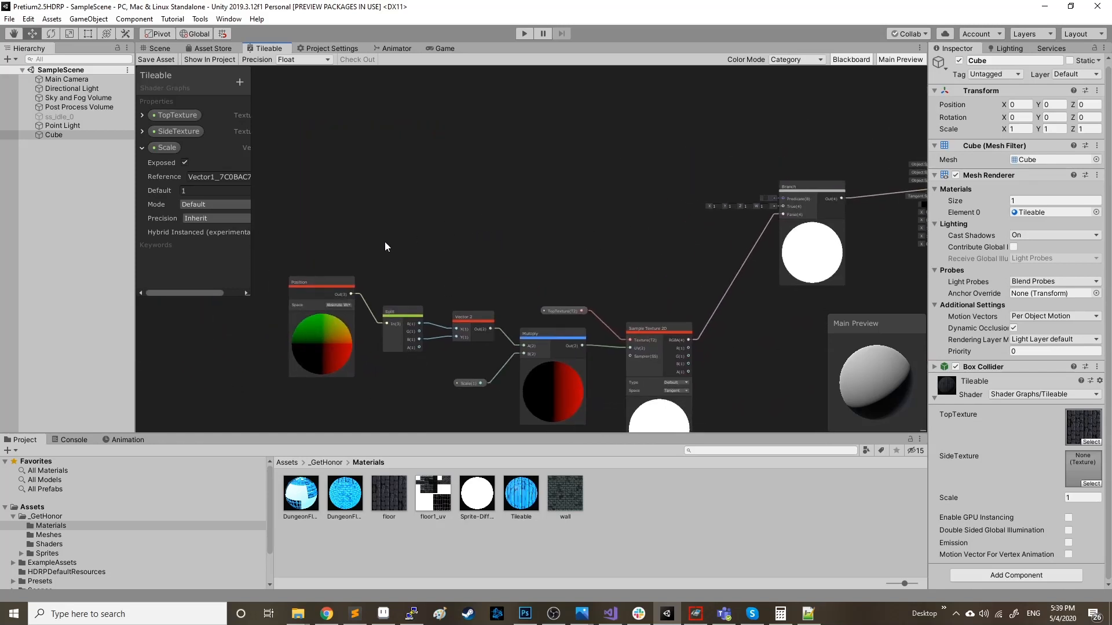
pyautogui.moveTo(350, 294); pyautogui.dragTo(385, 272)
pyautogui.moveTo(394, 213); pyautogui.dragTo(394, 215)
pyautogui.write('split')
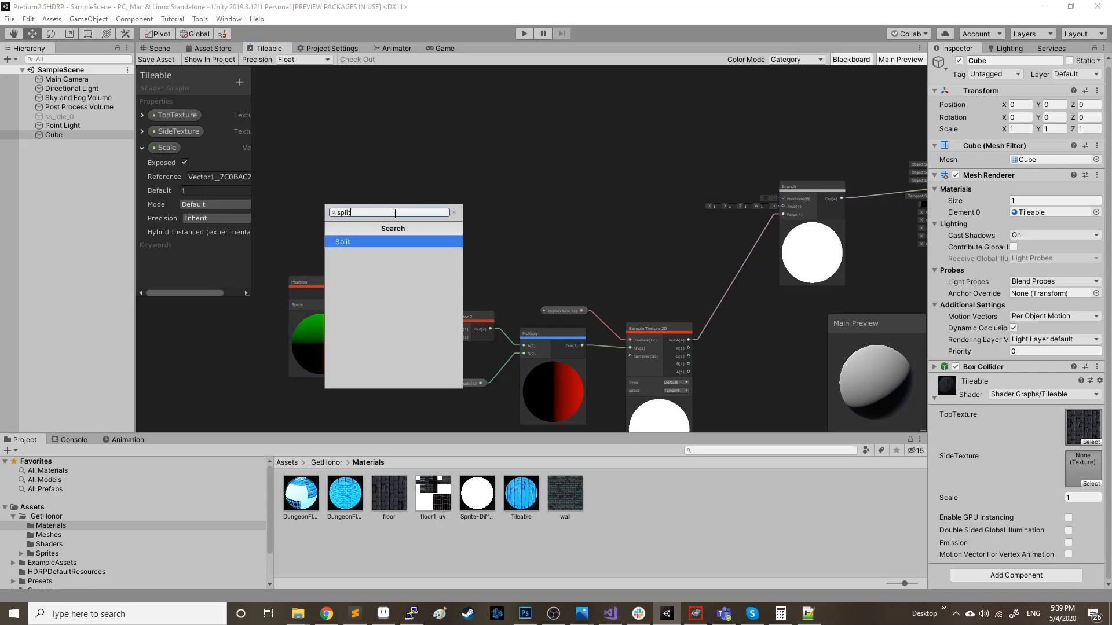
pyautogui.press('Return')
# Step: Add a Vector 2 node taking its X from the upper Split's R output and its Y from the G output
pyautogui.scroll(2, 394, 213)
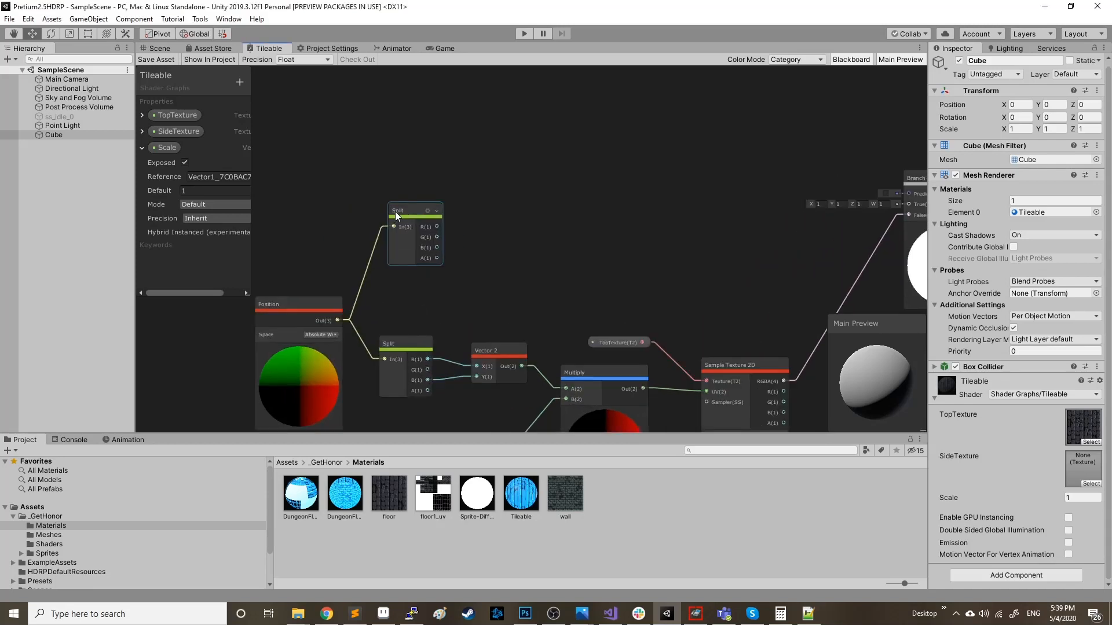
pyautogui.moveTo(411, 207); pyautogui.dragTo(476, 218)
pyautogui.write('v')
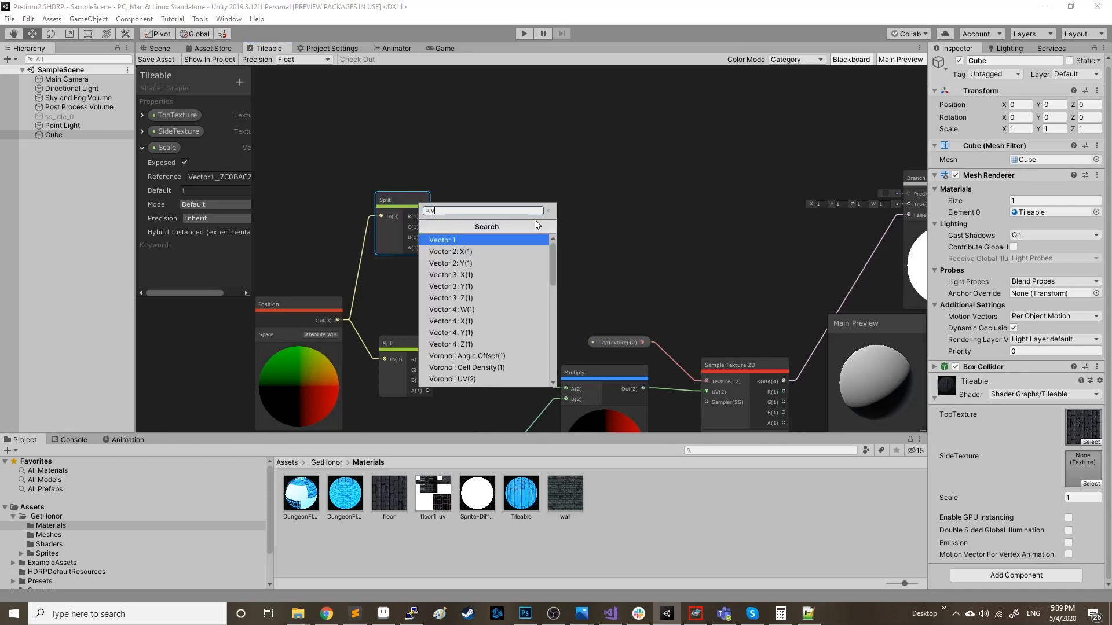
pyautogui.write('ector2')
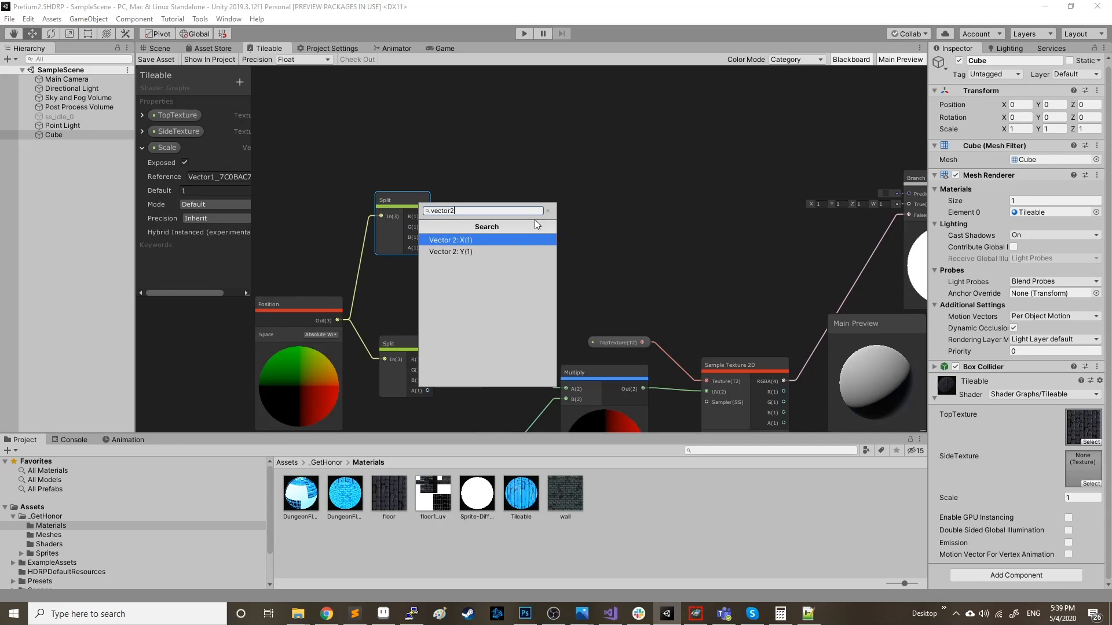
pyautogui.press('Return')
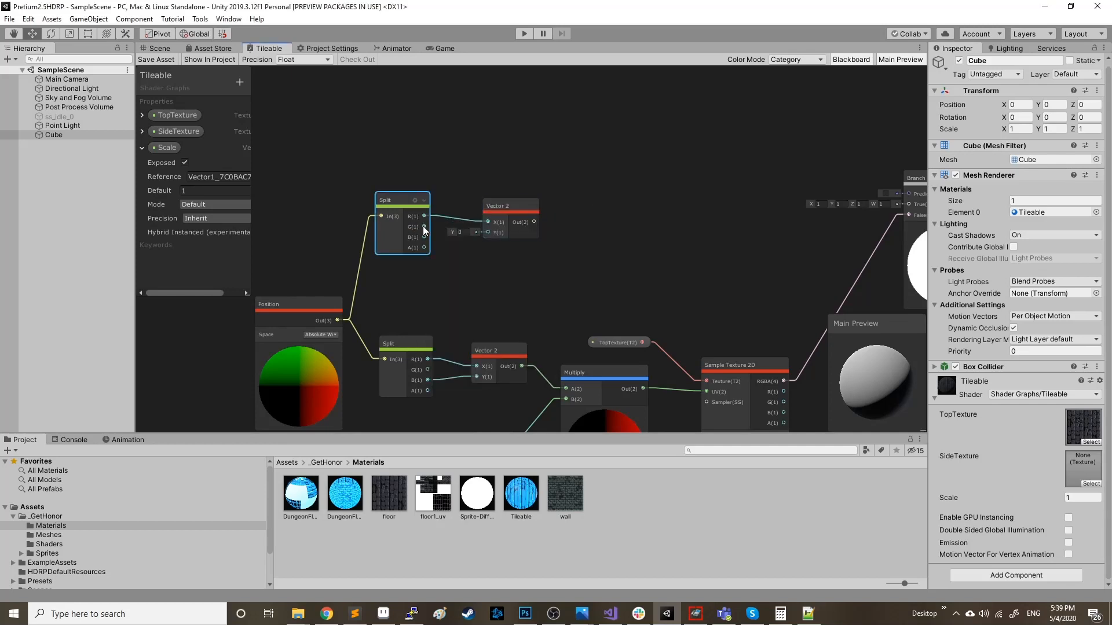
pyautogui.moveTo(423, 227); pyautogui.dragTo(498, 234)
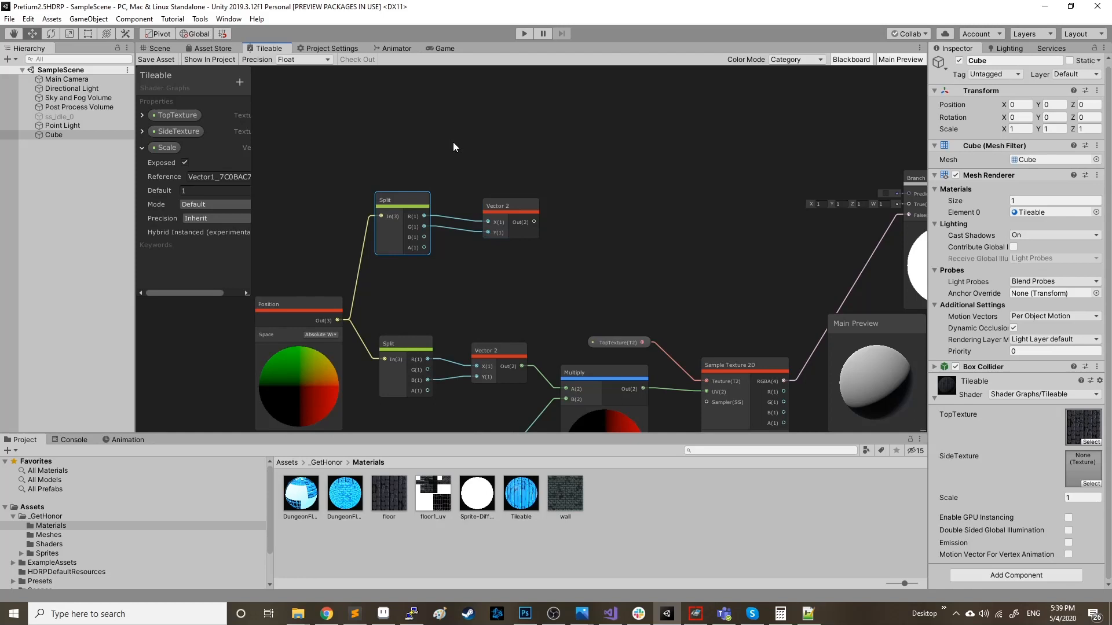
# Step: Examine how the texture maps onto the cube's side faces in the scene
pyautogui.click(158, 48)
pyautogui.keyDown('alt'); pyautogui.moveTo(608, 235); pyautogui.dragTo(403, 224); pyautogui.keyUp('alt')
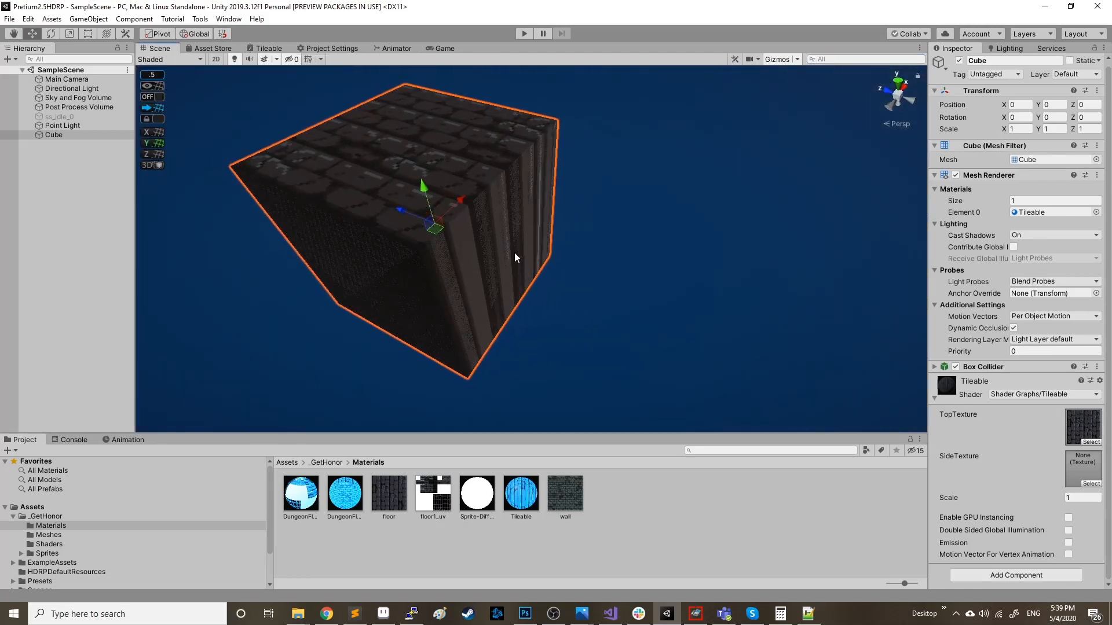
pyautogui.keyDown('alt'); pyautogui.moveTo(415, 183); pyautogui.dragTo(643, 167); pyautogui.keyUp('alt')
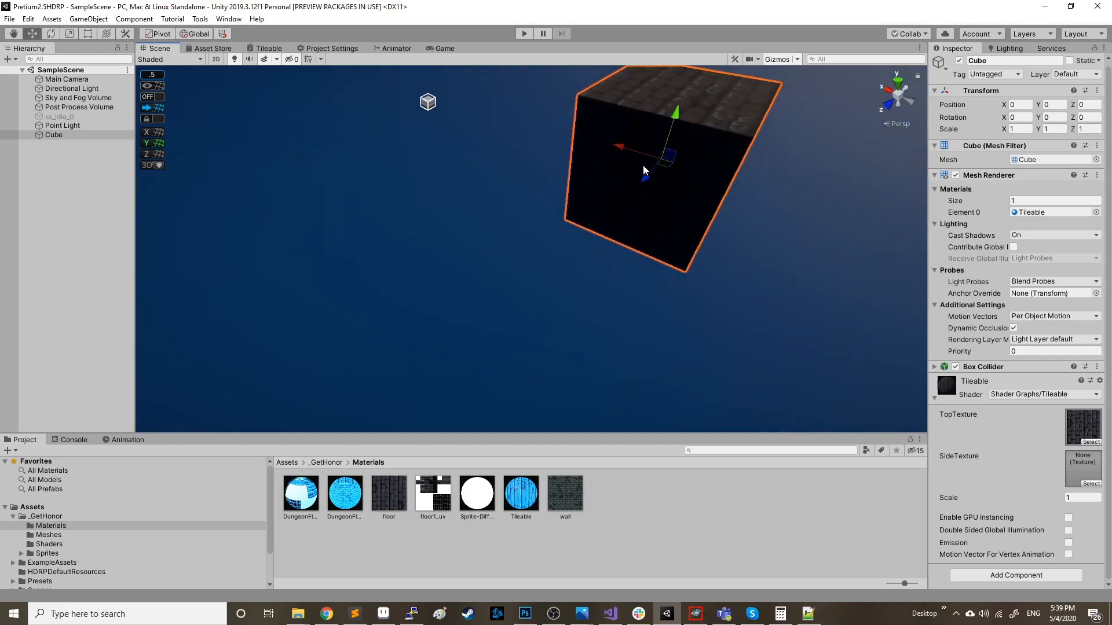
# Step: Duplicate the Multiply and Scale nodes into the upper chain and feed the upper Vector 2's output into the new Multiply's A input
pyautogui.keyDown('alt'); pyautogui.moveTo(702, 194); pyautogui.dragTo(556, 50); pyautogui.keyUp('alt')
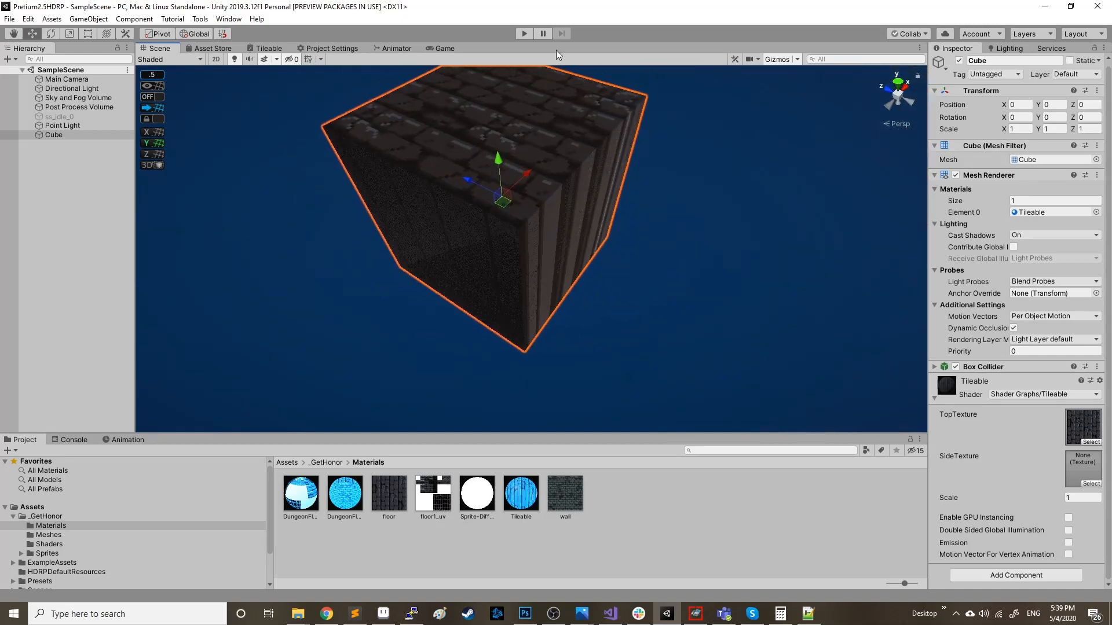
pyautogui.click(266, 48)
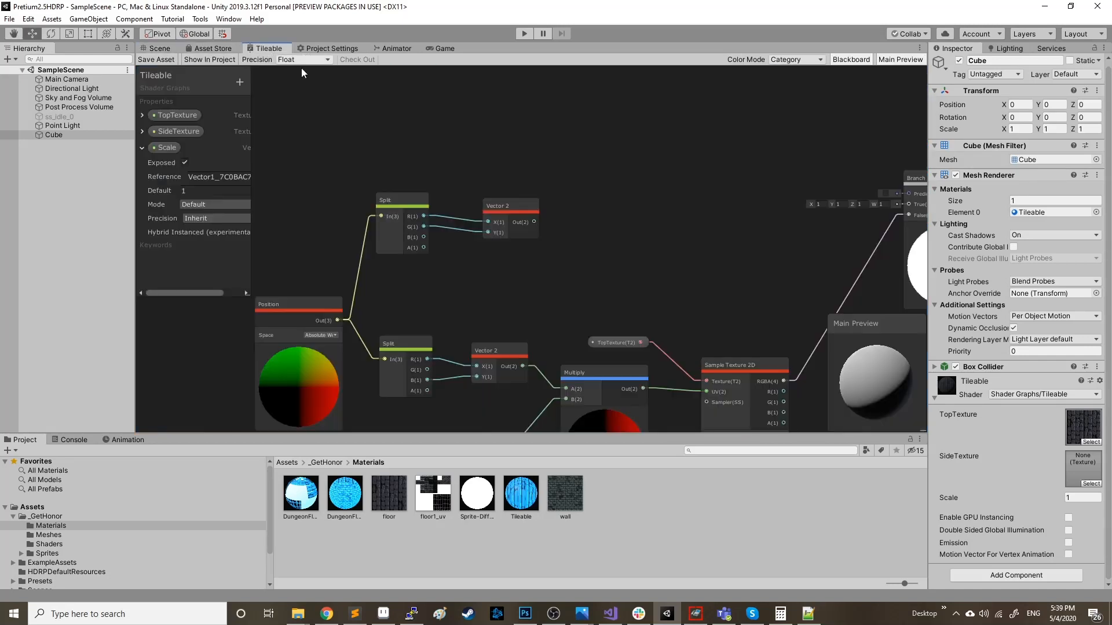
pyautogui.moveTo(608, 243); pyautogui.dragTo(555, 203, button='middle')
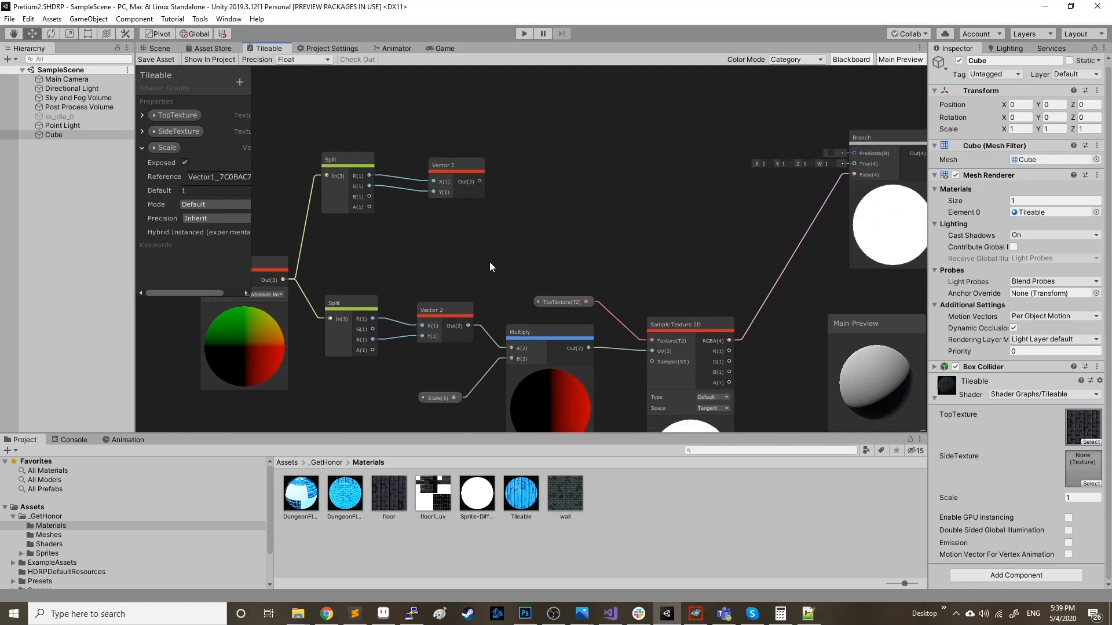
pyautogui.moveTo(594, 261); pyautogui.dragTo(545, 169, button='middle')
pyautogui.moveTo(481, 292); pyautogui.dragTo(482, 291)
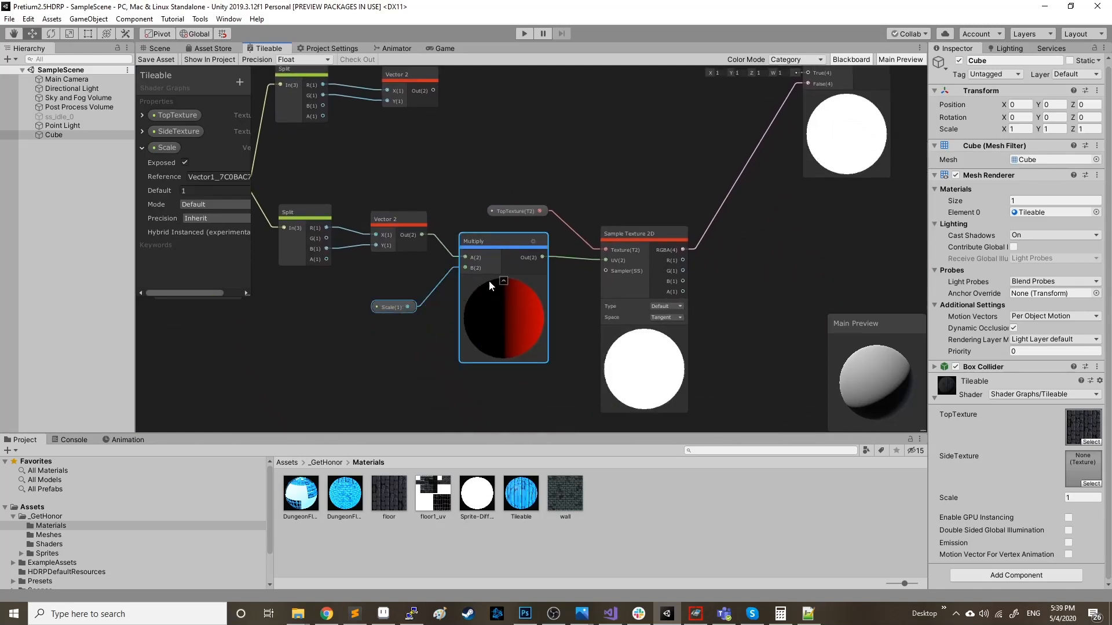
pyautogui.moveTo(540, 144); pyautogui.dragTo(540, 229, button='middle')
pyautogui.hotkey('ctrl', 'd')
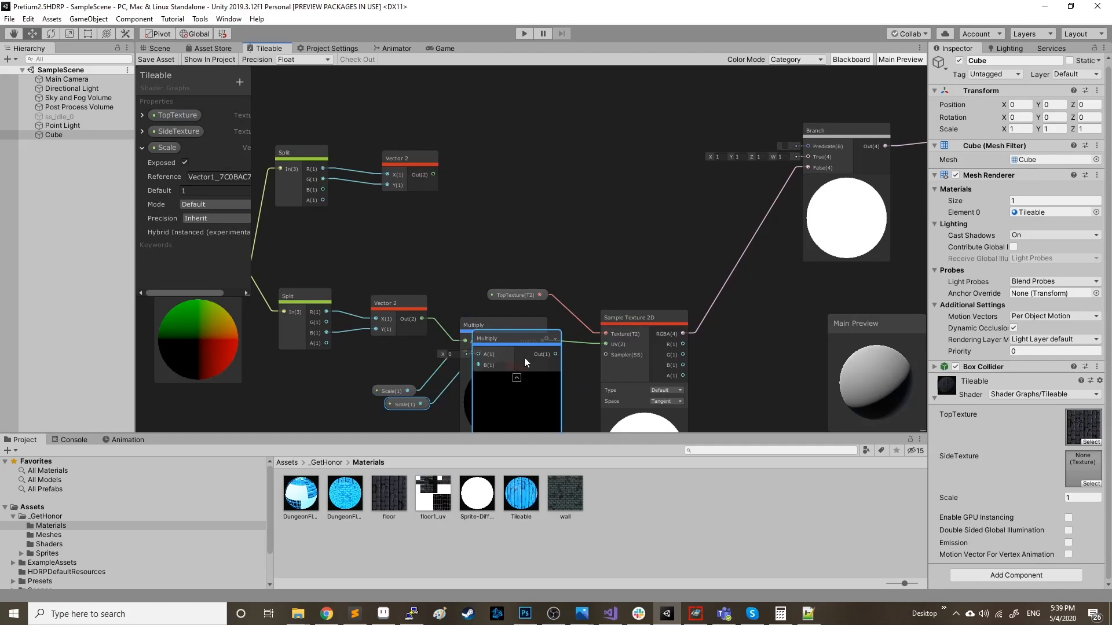
pyautogui.moveTo(523, 357); pyautogui.dragTo(519, 173)
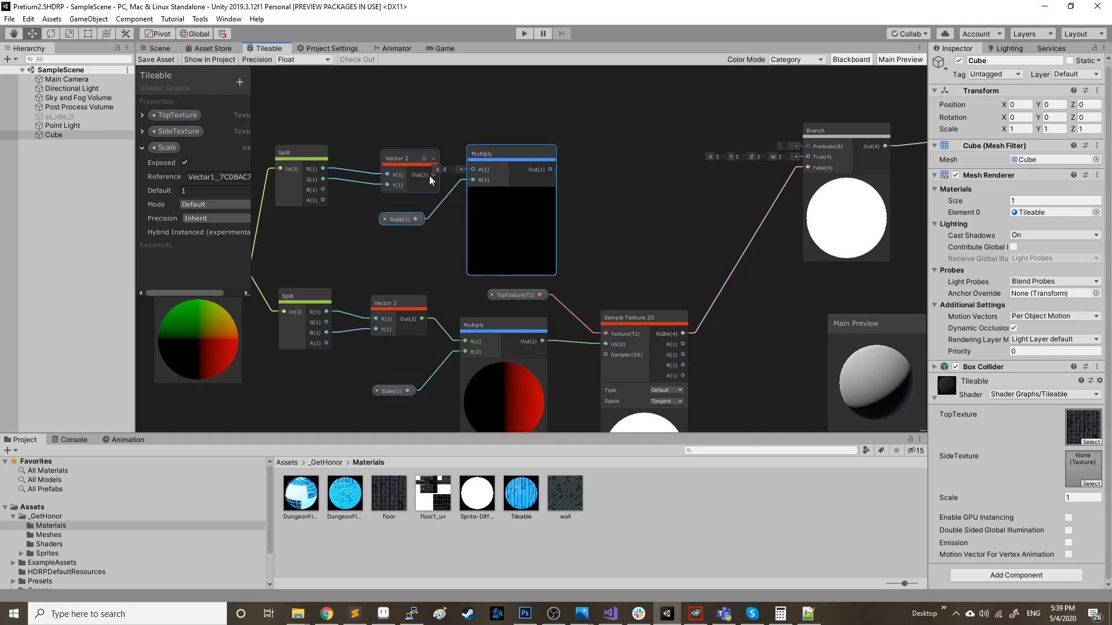
pyautogui.moveTo(431, 175); pyautogui.dragTo(481, 169)
# Step: Duplicate the TopTexture and Sample Texture 2D nodes into the upper chain and wire the upper Multiply's output to the sampler's UV input
pyautogui.moveTo(620, 217); pyautogui.dragTo(512, 188, button='middle')
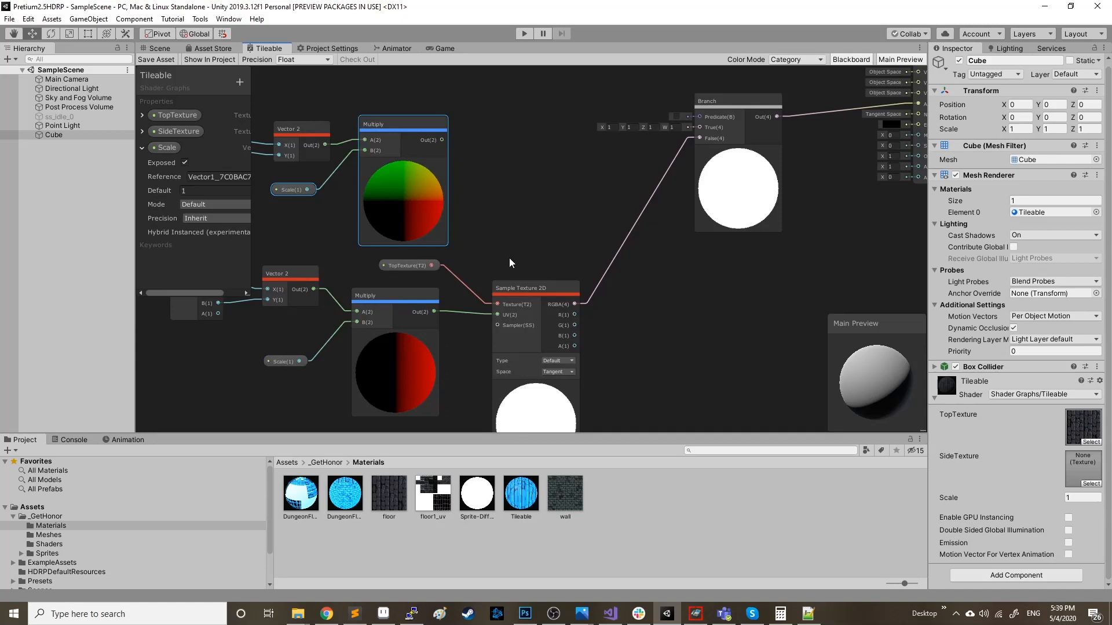
pyautogui.moveTo(374, 256); pyautogui.dragTo(526, 292)
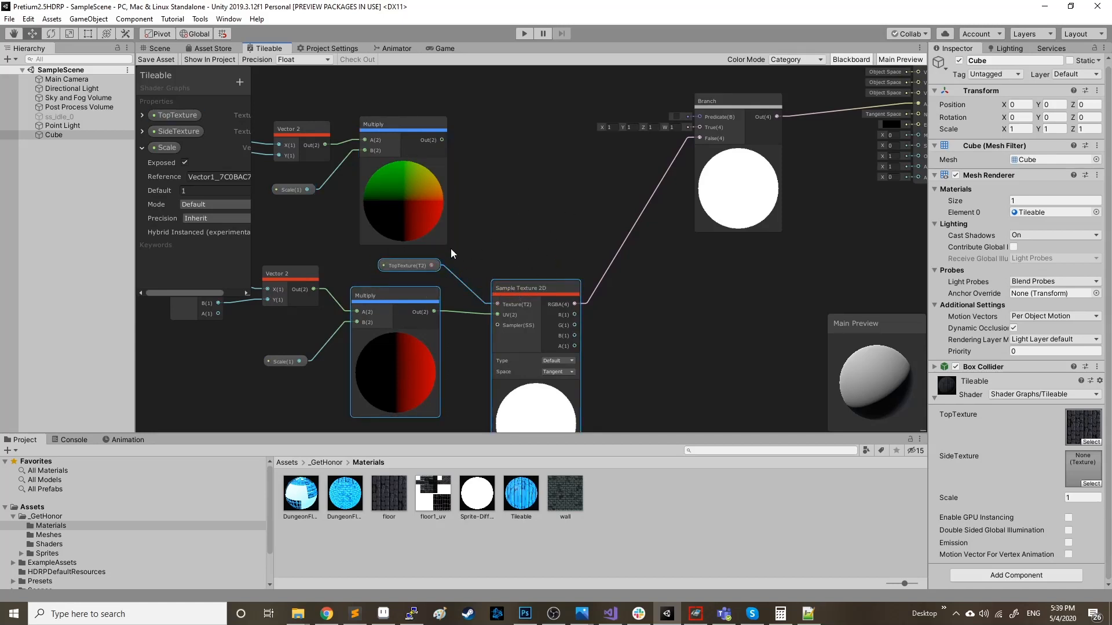
pyautogui.moveTo(562, 249); pyautogui.dragTo(429, 279)
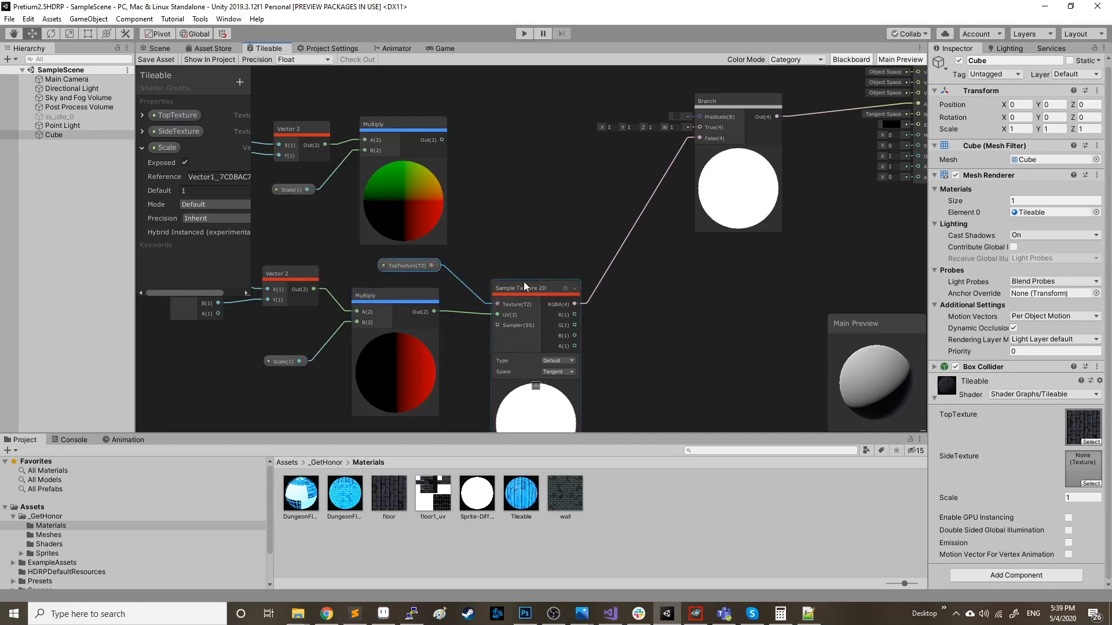
pyautogui.keyDown('ctrl'); pyautogui.click(523, 283); pyautogui.keyUp('ctrl')
pyautogui.moveTo(590, 159); pyautogui.dragTo(652, 221, button='middle')
pyautogui.hotkey('ctrl', 'd')
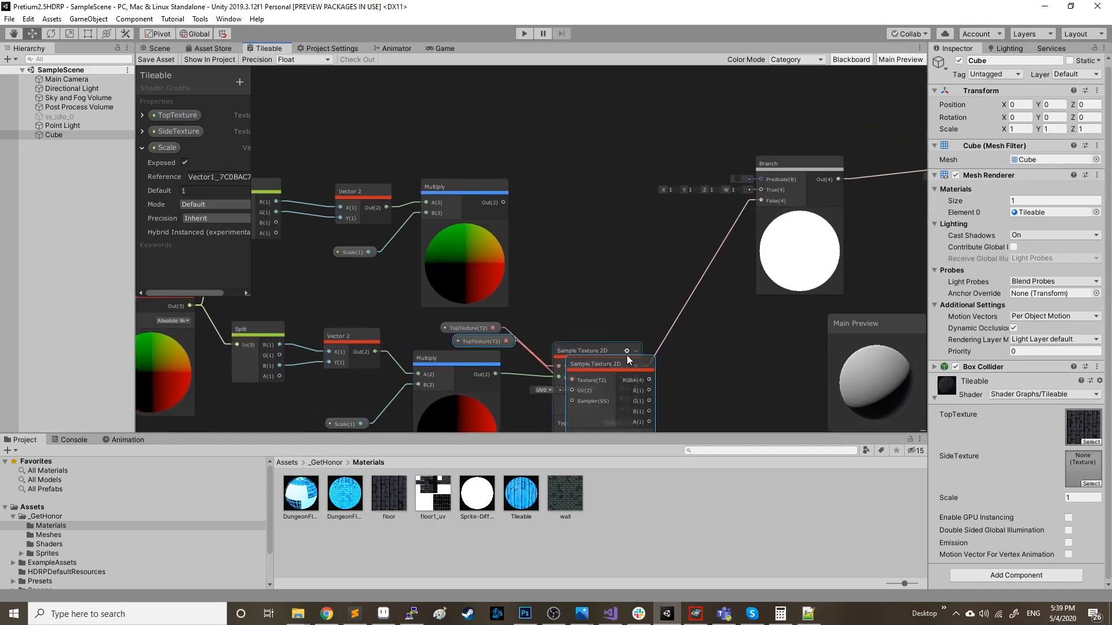
pyautogui.moveTo(626, 355); pyautogui.dragTo(505, 203)
pyautogui.moveTo(648, 238); pyautogui.dragTo(457, 243, button='middle')
pyautogui.click(529, 201)
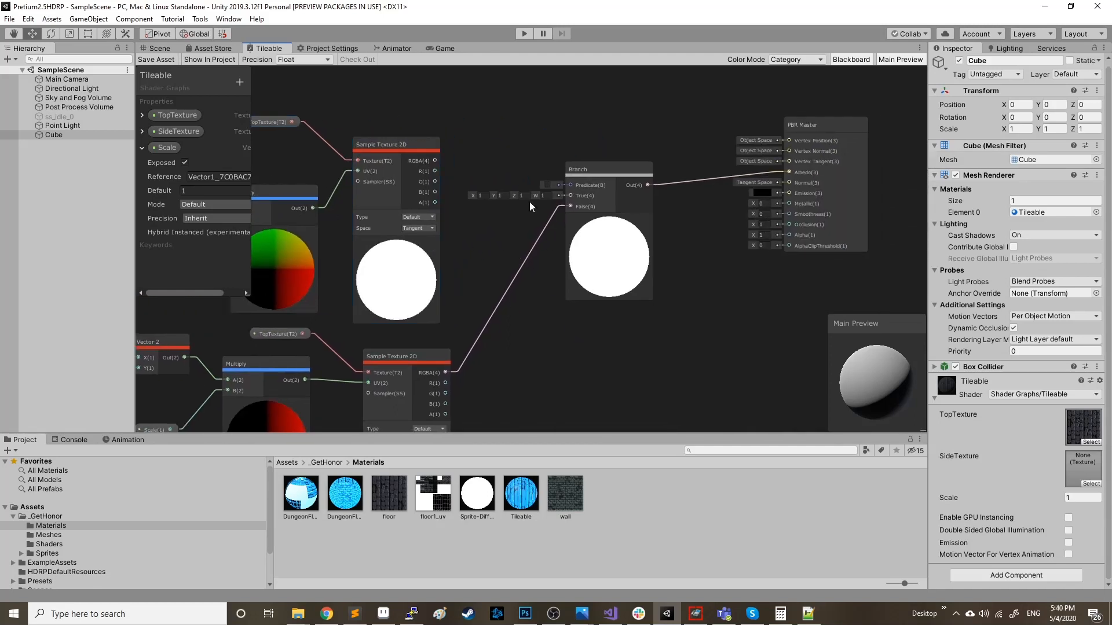
# Step: Wire the upper Sample Texture 2D's RGBA output to the Branch's True input, enable its Predicate and check the cube in the scene
pyautogui.moveTo(435, 160); pyautogui.dragTo(574, 195)
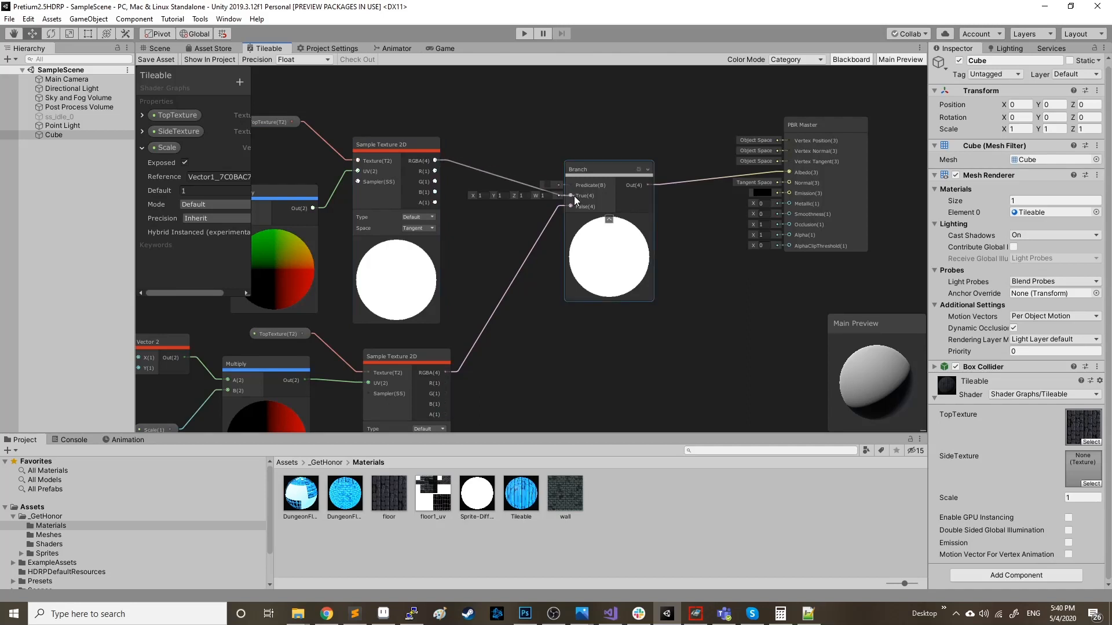
pyautogui.click(546, 185)
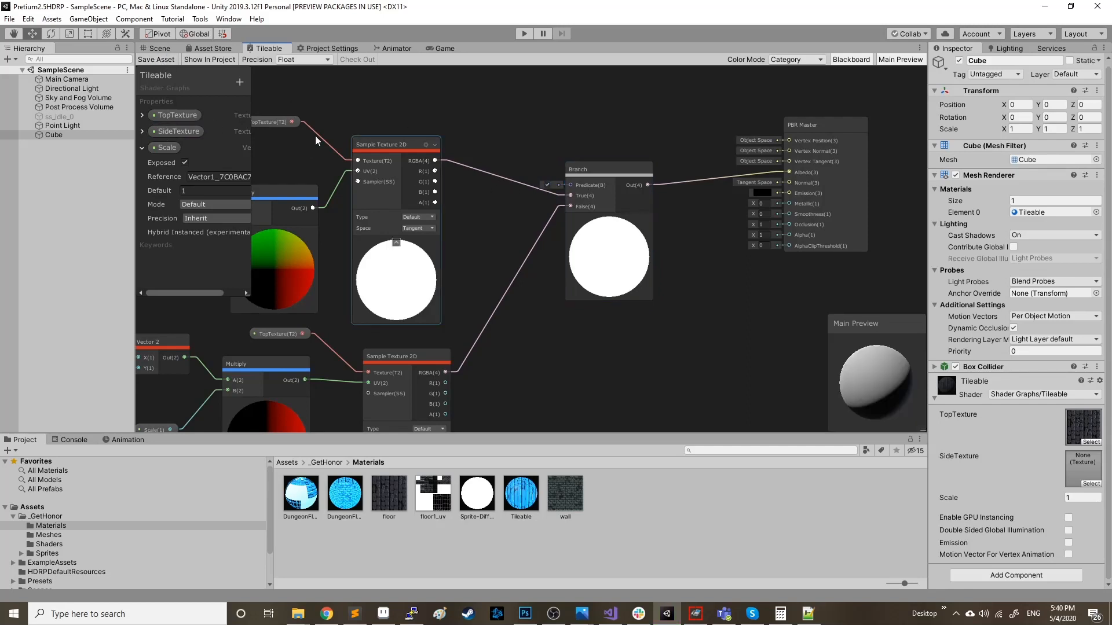
pyautogui.click(156, 47)
pyautogui.press('d')
pyautogui.moveTo(607, 243); pyautogui.dragTo(479, 238, button='right')
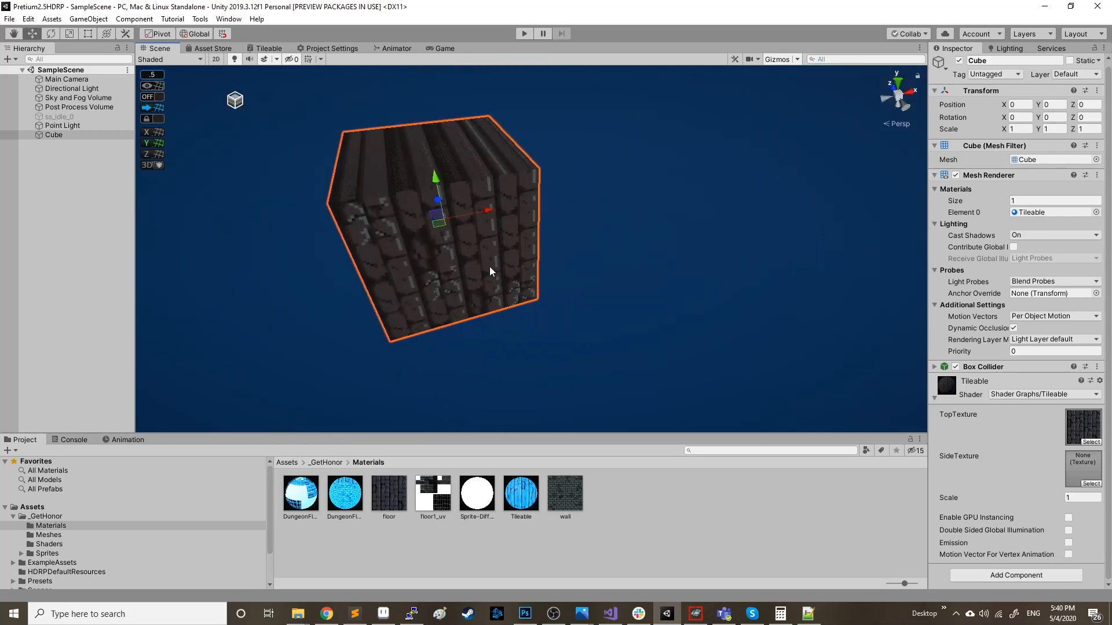
pyautogui.keyDown('alt'); pyautogui.moveTo(600, 229); pyautogui.dragTo(676, 235); pyautogui.keyUp('alt')
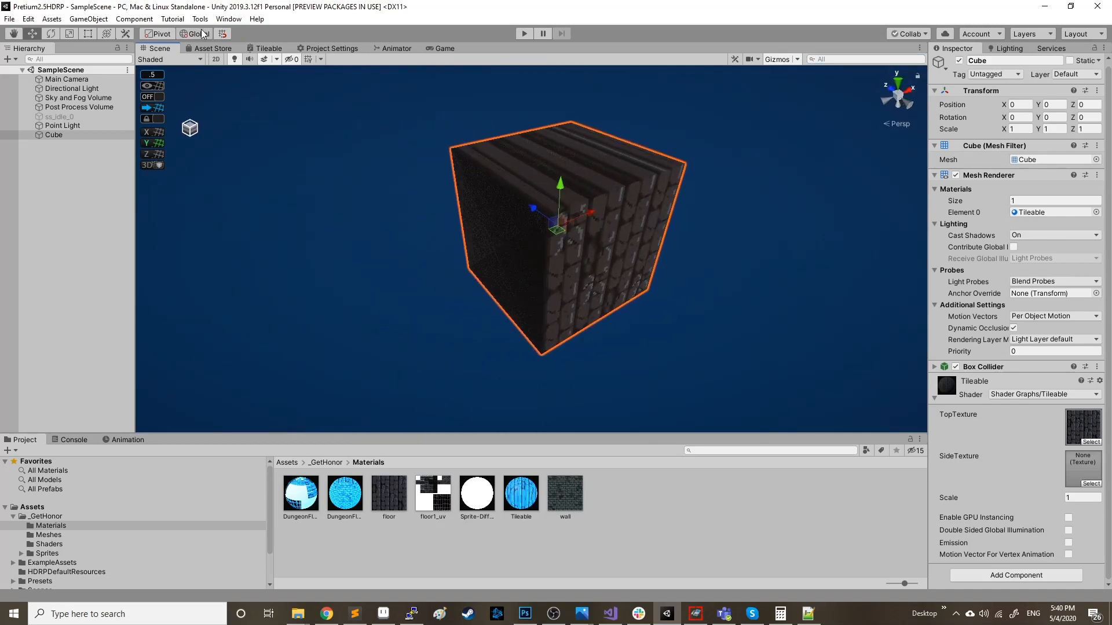
# Step: Replace the upper chain's TopTexture node with the SideTexture property, wired to the Sample Texture 2D's Texture input
pyautogui.click(259, 49)
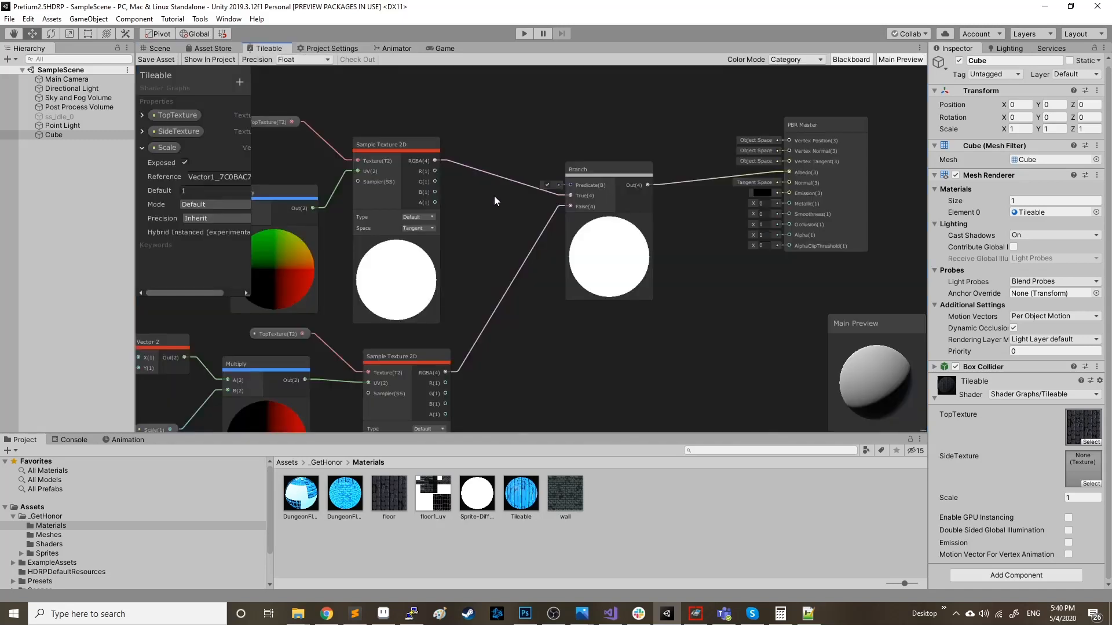
pyautogui.rightClick(474, 102)
pyautogui.keyDown('alt'); pyautogui.moveTo(380, 107); pyautogui.dragTo(585, 157); pyautogui.keyUp('alt')
pyautogui.moveTo(477, 143); pyautogui.dragTo(489, 187)
pyautogui.press('Delete')
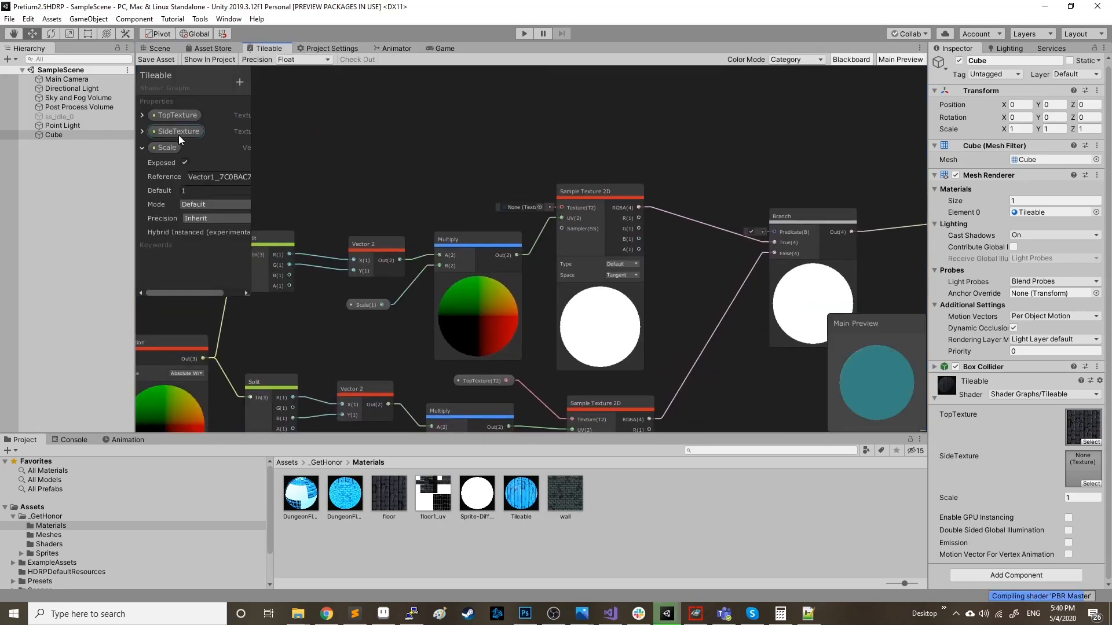
pyautogui.moveTo(444, 171); pyautogui.dragTo(568, 211)
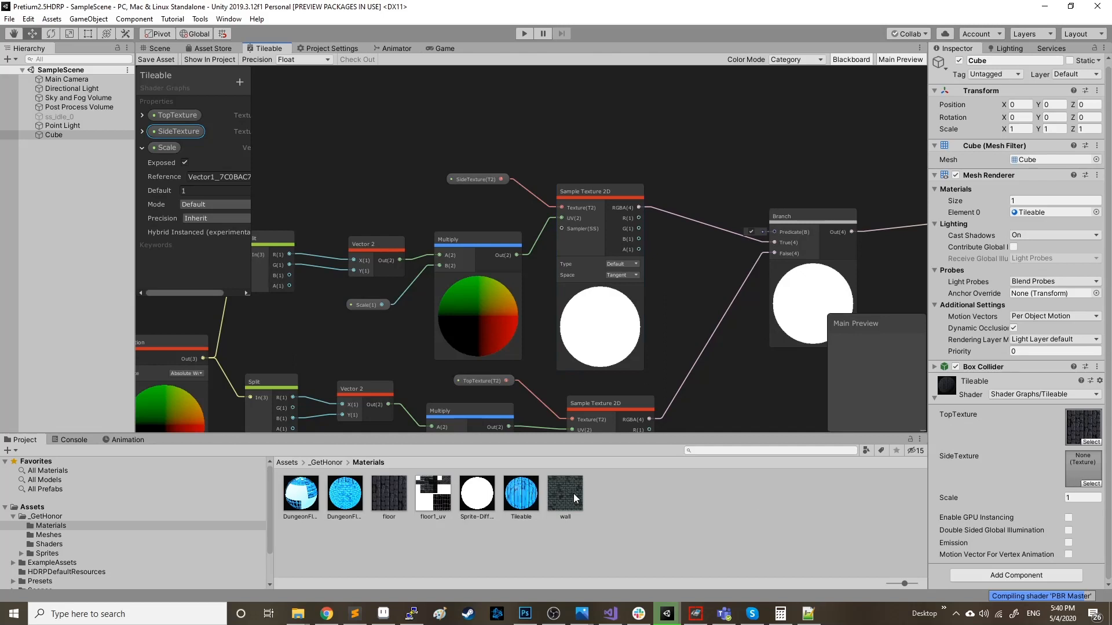
# Step: Assign the wall texture to the material's SideTexture, save the shader graph and check the cube's faces in the scene
pyautogui.moveTo(564, 495); pyautogui.dragTo(1091, 472)
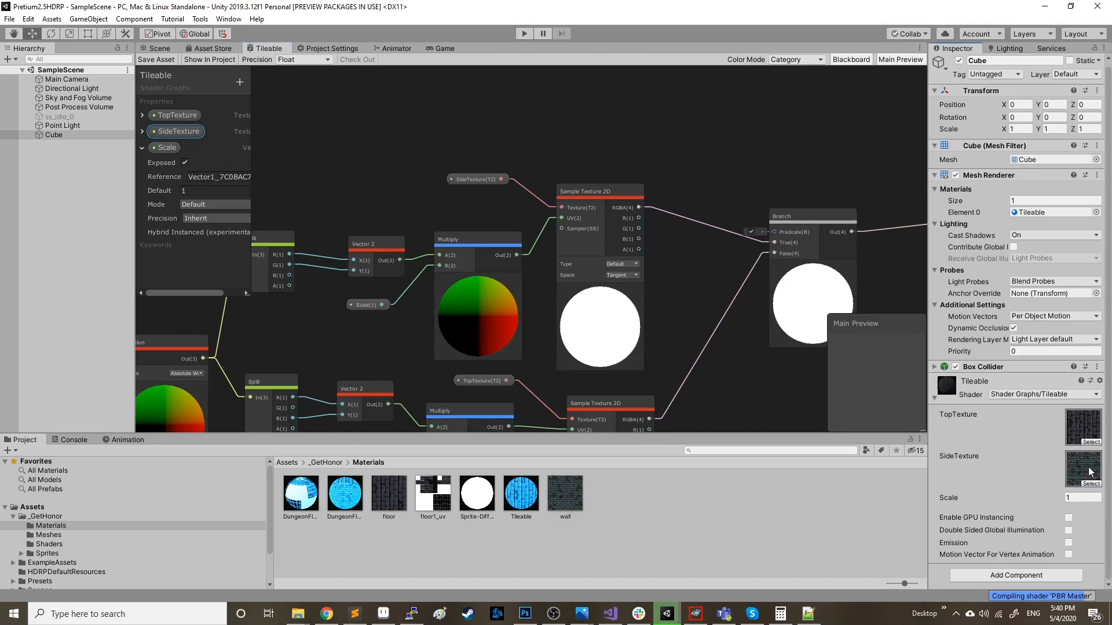
pyautogui.click(159, 60)
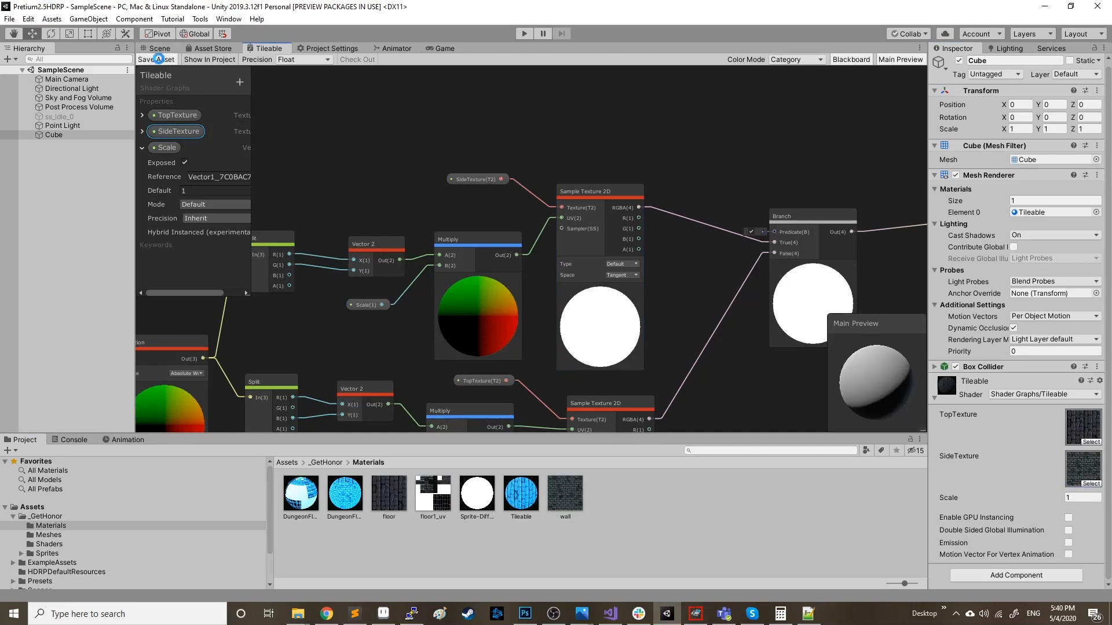
pyautogui.click(166, 49)
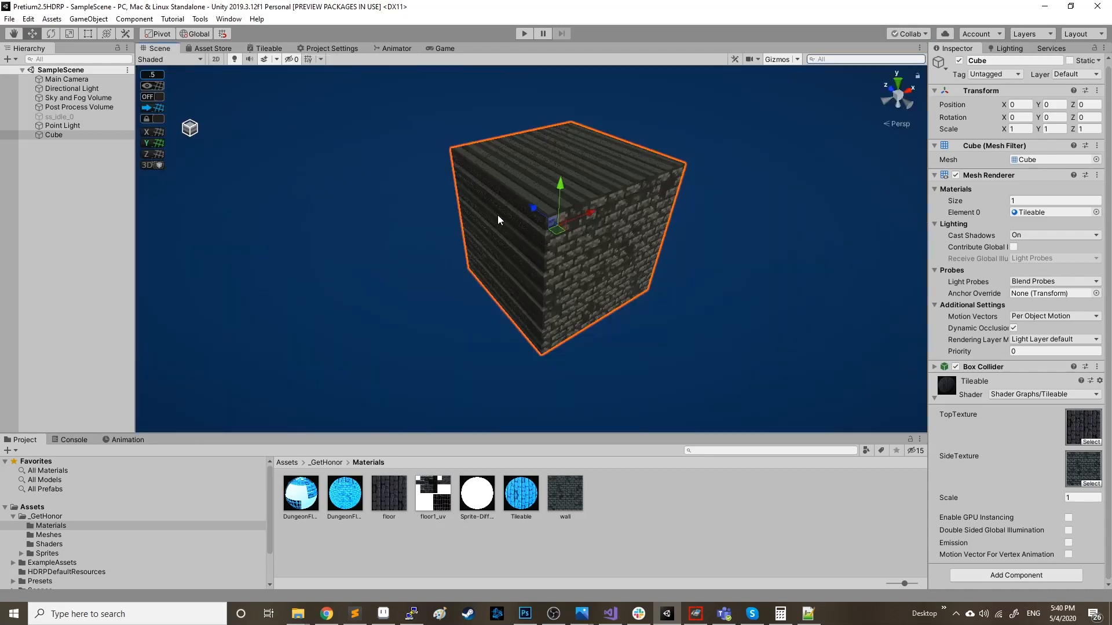
pyautogui.keyDown('alt'); pyautogui.moveTo(576, 281); pyautogui.dragTo(898, 245); pyautogui.keyUp('alt')
pyautogui.moveTo(466, 113); pyautogui.dragTo(463, 90, button='right')
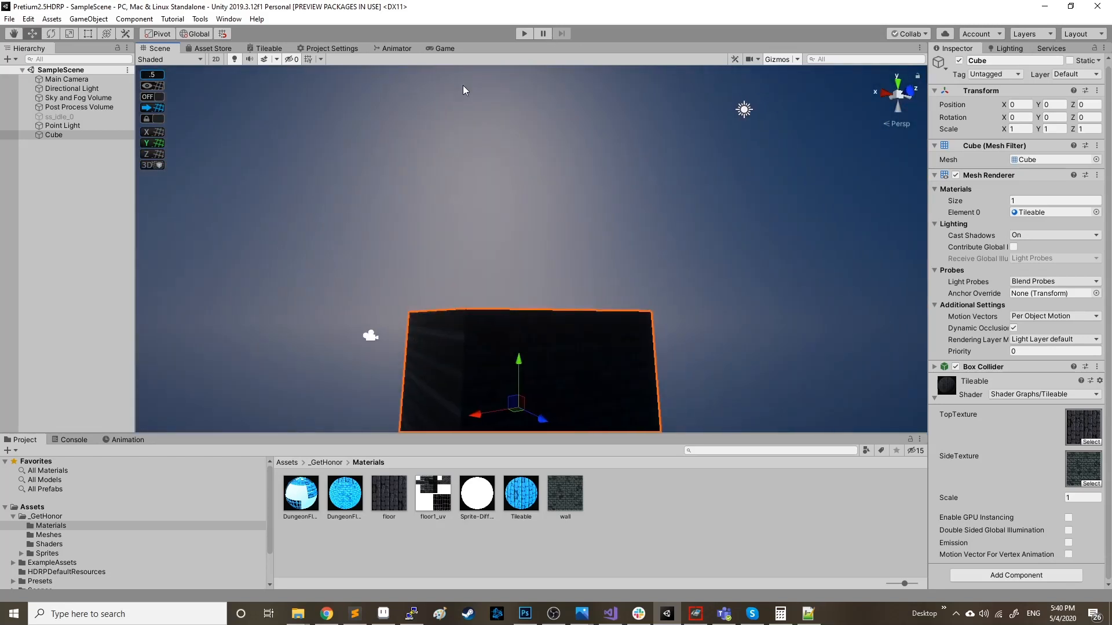
pyautogui.press('f')
# Step: Add a point light at position 0, 0, 0 and shift it along Z to about 0.741, in front of the cube's dark face
pyautogui.click(28, 18)
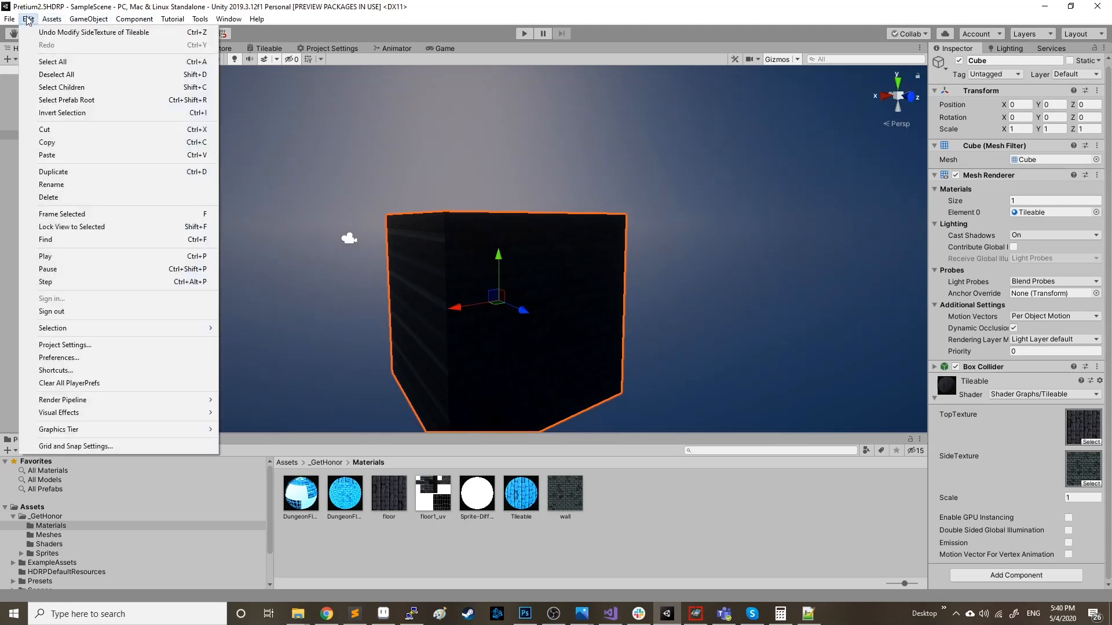
pyautogui.moveTo(88, 18)
pyautogui.moveTo(158, 96)
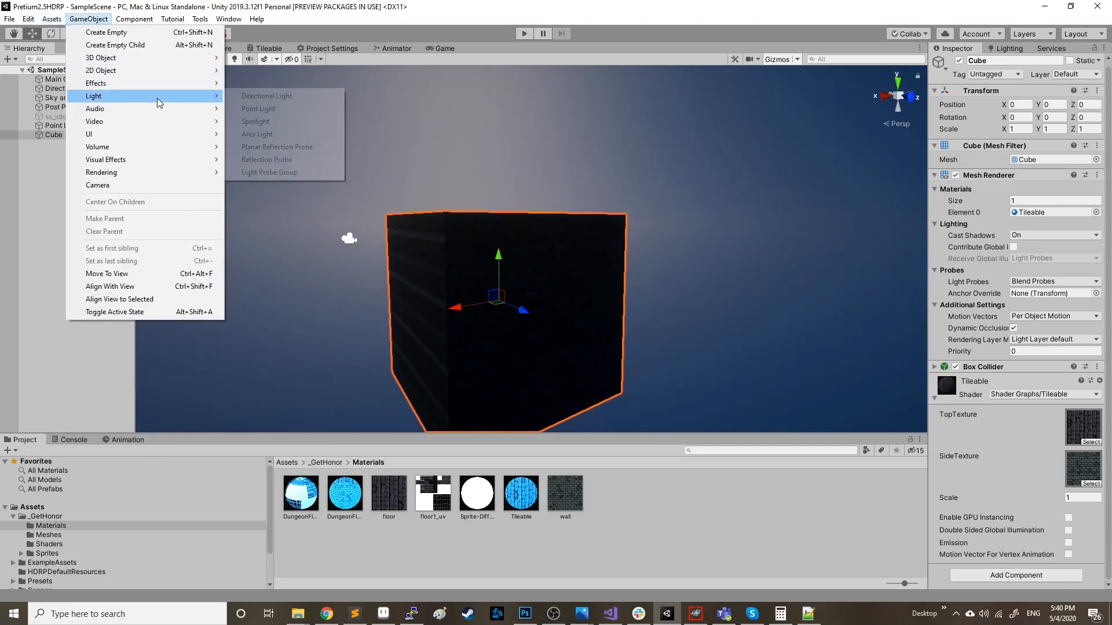
pyautogui.click(277, 110)
pyautogui.press('f')
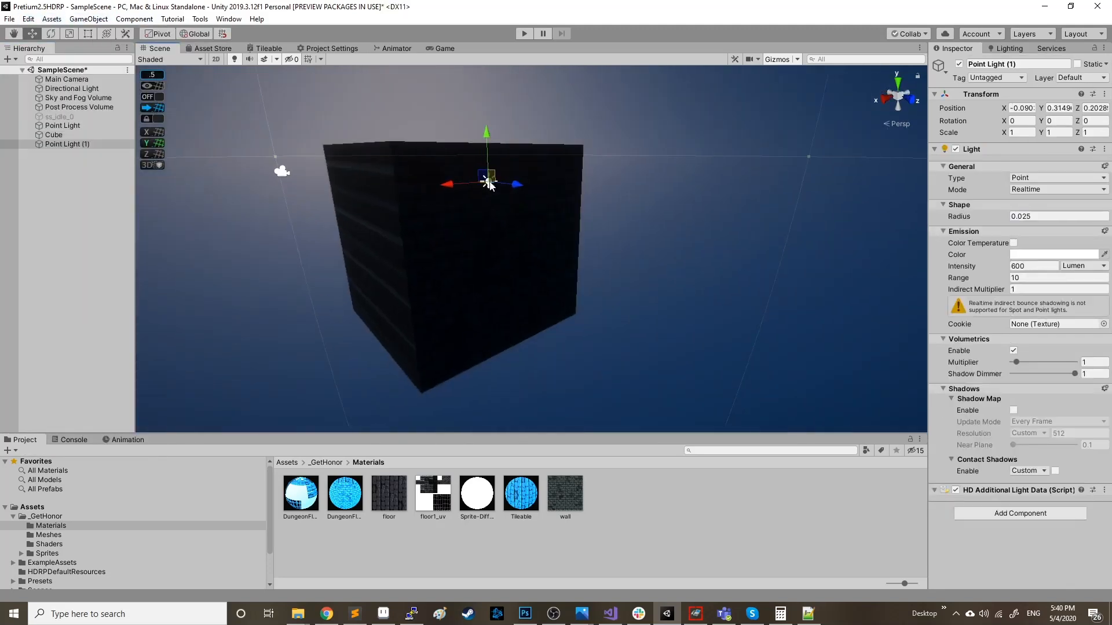
pyautogui.moveTo(490, 188); pyautogui.dragTo(617, 289)
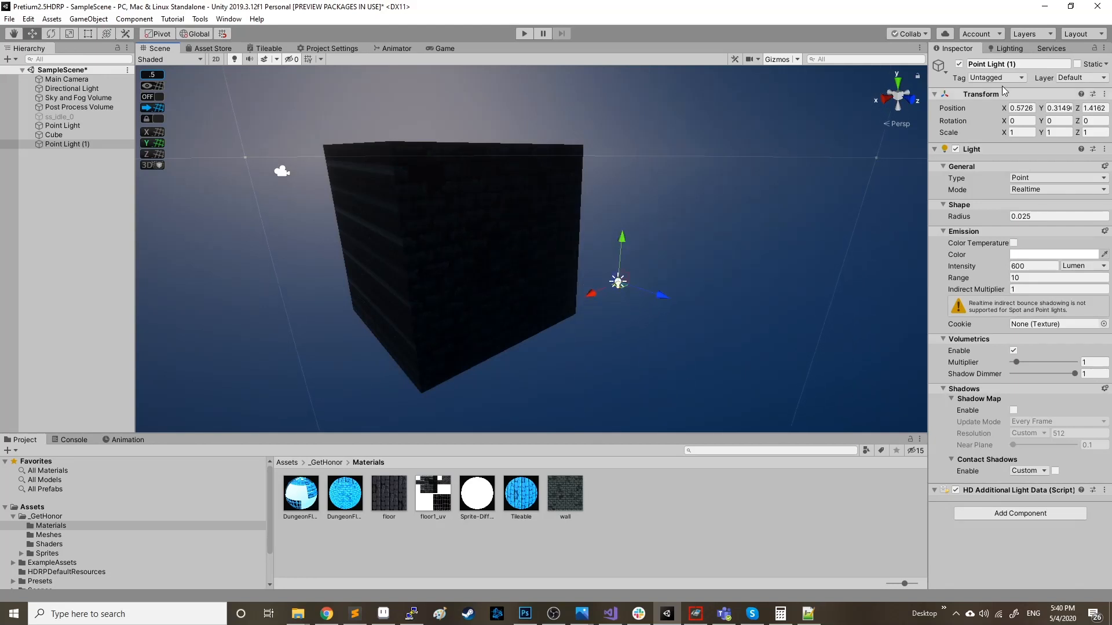
pyautogui.click(1026, 110)
pyautogui.write('0')
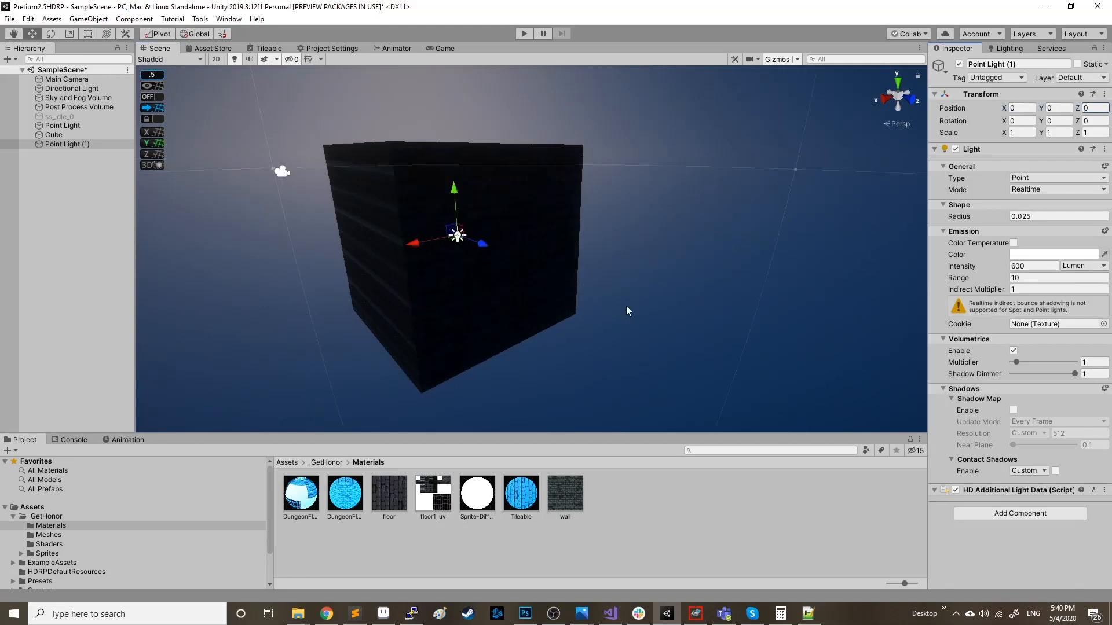
pyautogui.moveTo(473, 255); pyautogui.dragTo(513, 293)
# Step: Set the new point light's intensity to 6000 lumen and move it farther out from the cube's brick face
pyautogui.click(1041, 268)
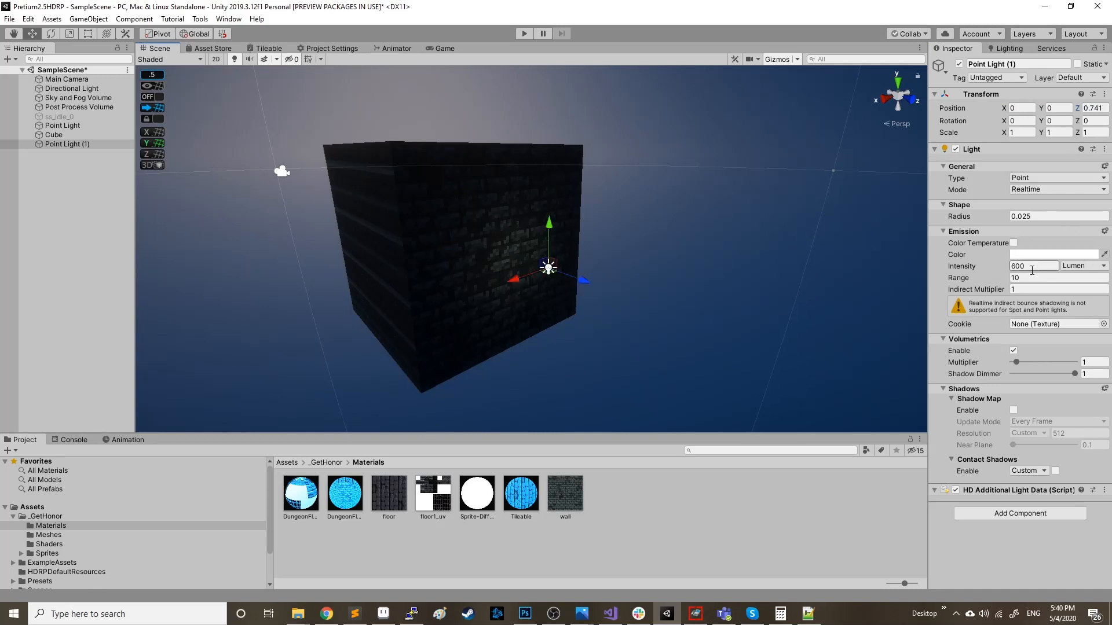
pyautogui.write('0')
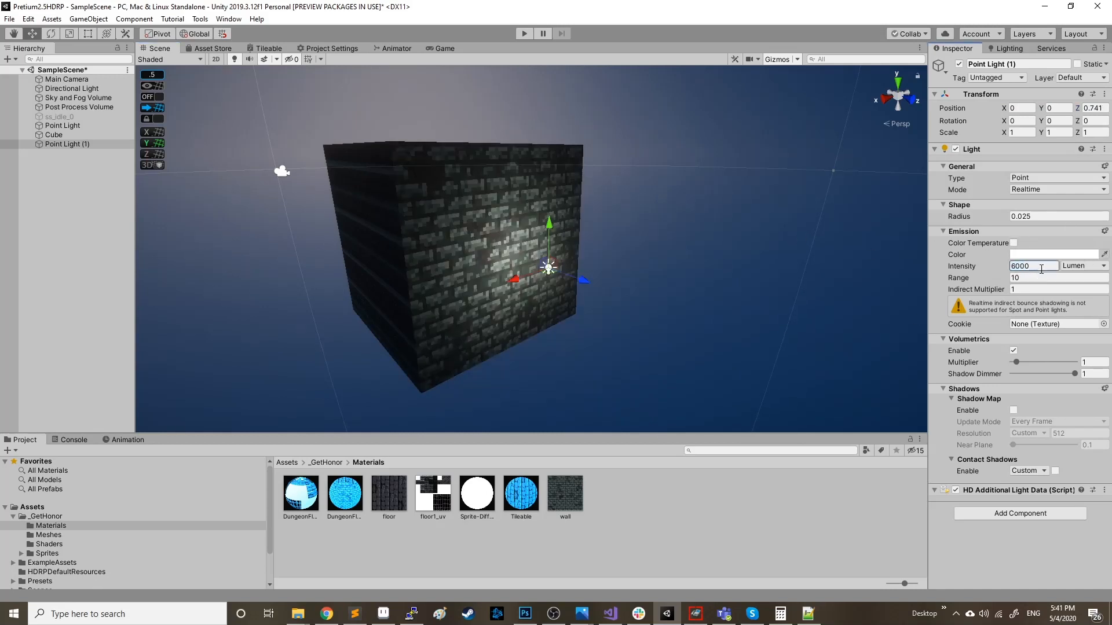
pyautogui.moveTo(551, 273); pyautogui.dragTo(613, 289)
# Step: Examine the texture mapping on the cube's top and side faces, and review the top and side texture chains feeding the Branch
pyautogui.moveTo(673, 304)
pyautogui.mouseDown(button='right')
pyautogui.moveTo(654, 385)
pyautogui.moveTo(656, 308)
pyautogui.mouseUp(button='right')
pyautogui.click(516, 221)
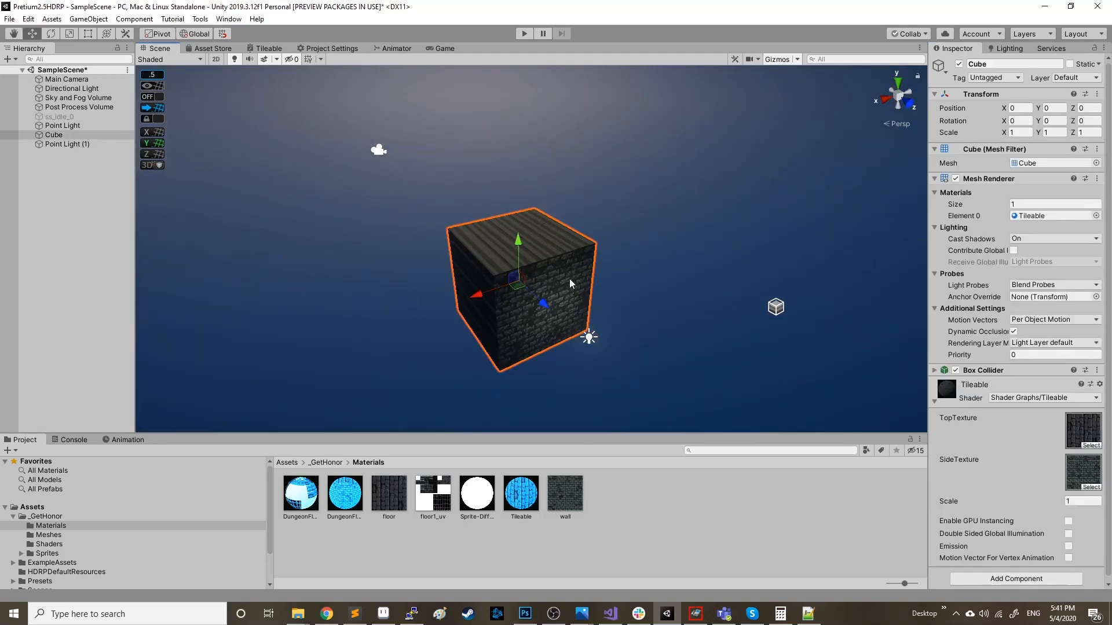
pyautogui.moveTo(471, 323); pyautogui.dragTo(602, 335, button='right')
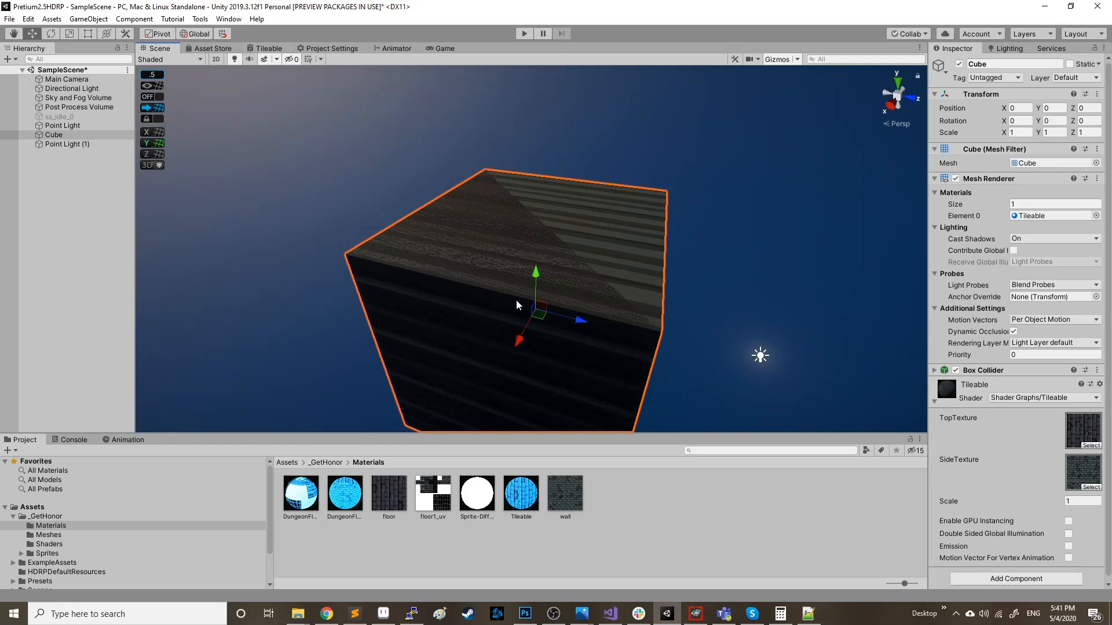
pyautogui.keyDown('alt'); pyautogui.moveTo(516, 300); pyautogui.dragTo(422, 289); pyautogui.keyUp('alt')
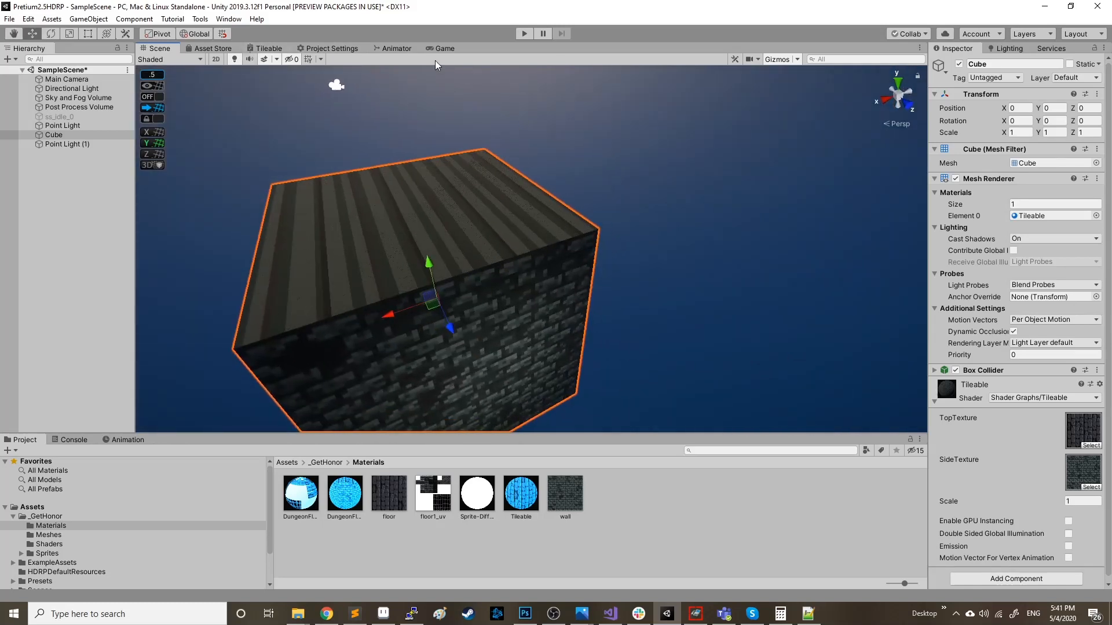
pyautogui.click(263, 49)
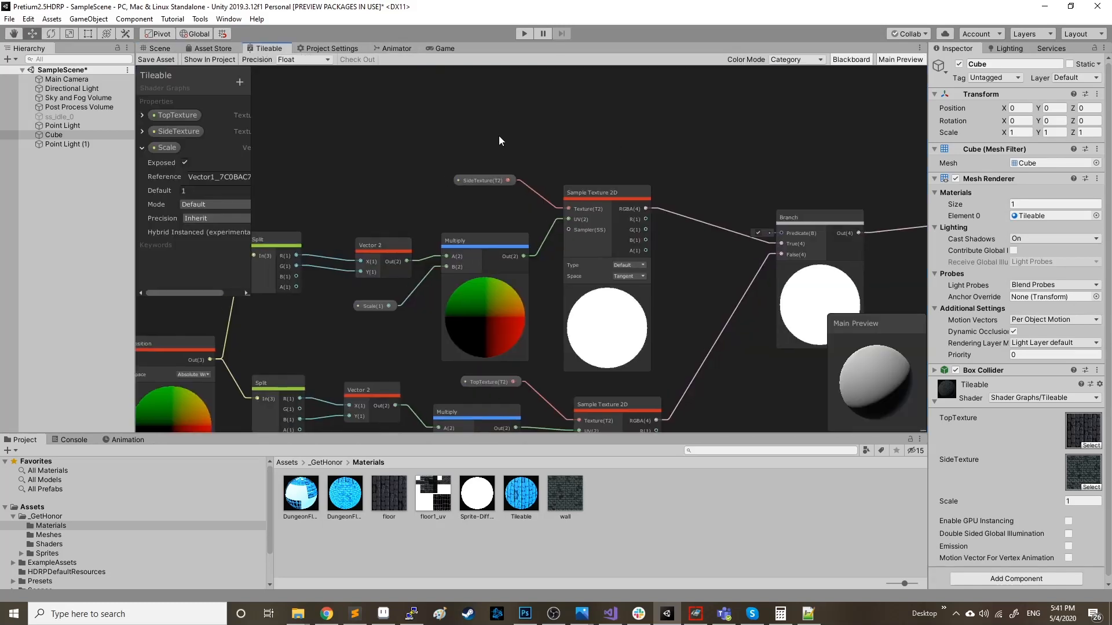
pyautogui.scroll(-3, 659, 148)
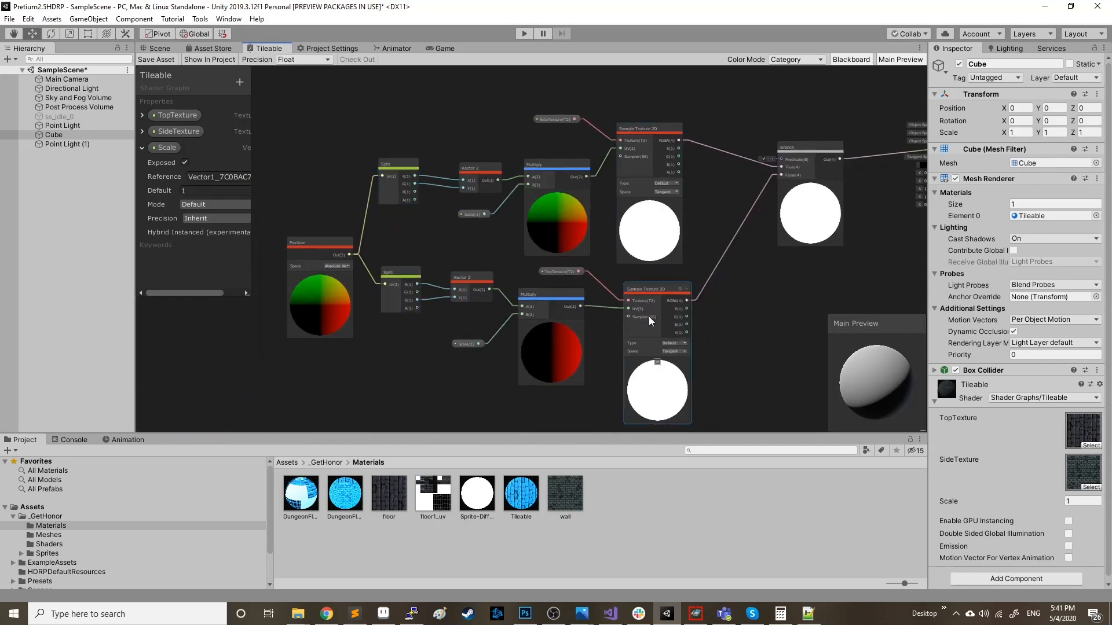
pyautogui.moveTo(719, 246); pyautogui.dragTo(685, 341, button='middle')
pyautogui.scroll(1, 669, 268)
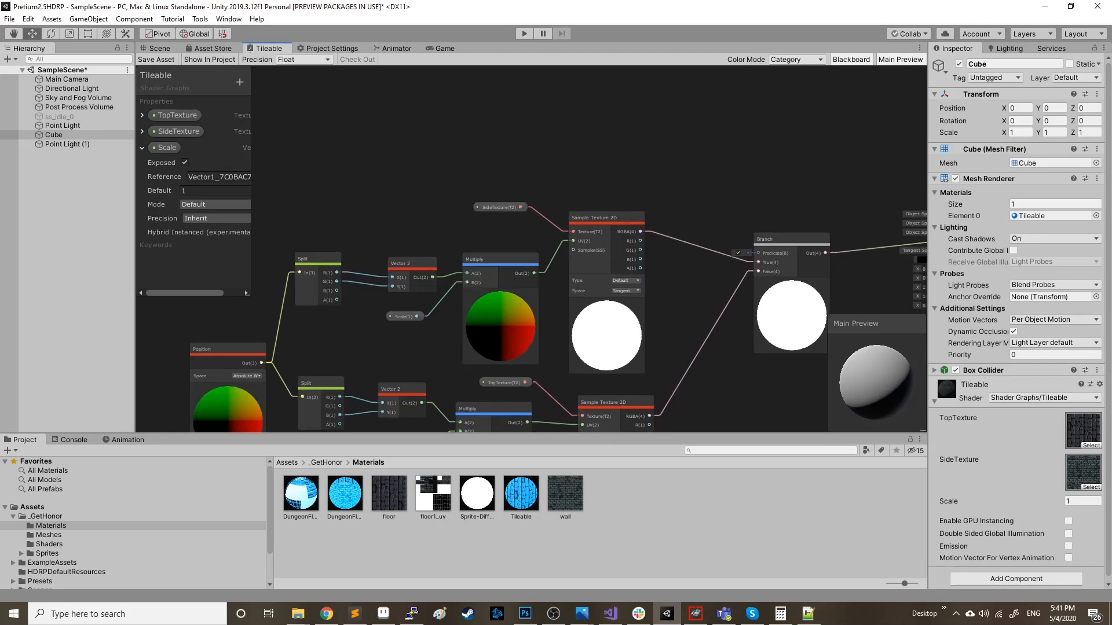
# Step: Add a world-space Normal Vector node above the texture chains and feed its output into a new Split node
pyautogui.rightClick(383, 117)
pyautogui.click(436, 124)
pyautogui.write('normal vector')
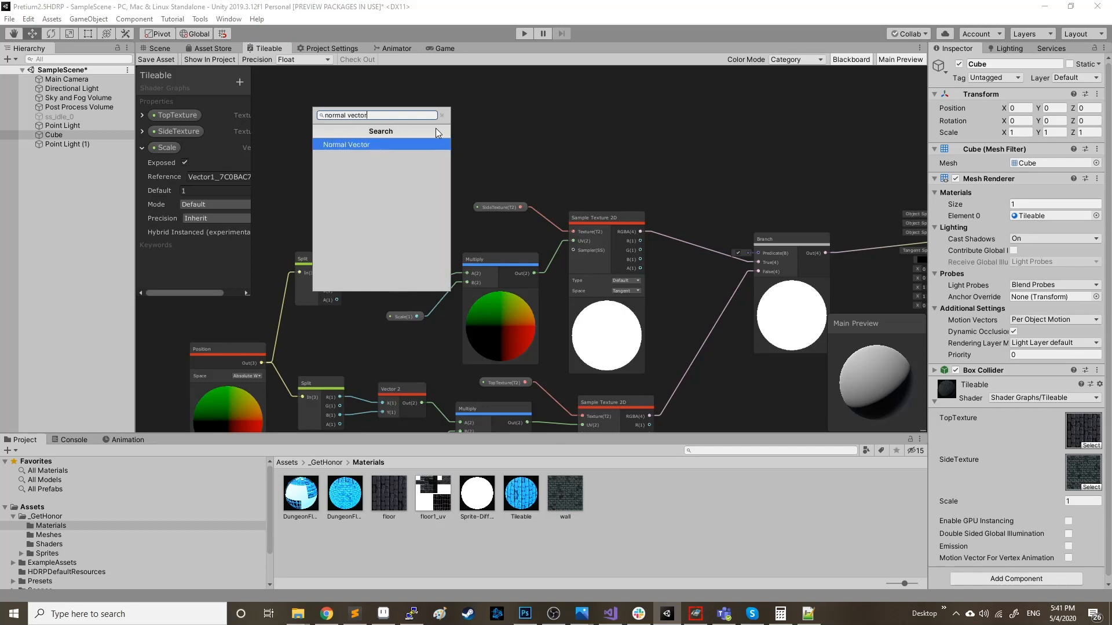
pyautogui.press('Return')
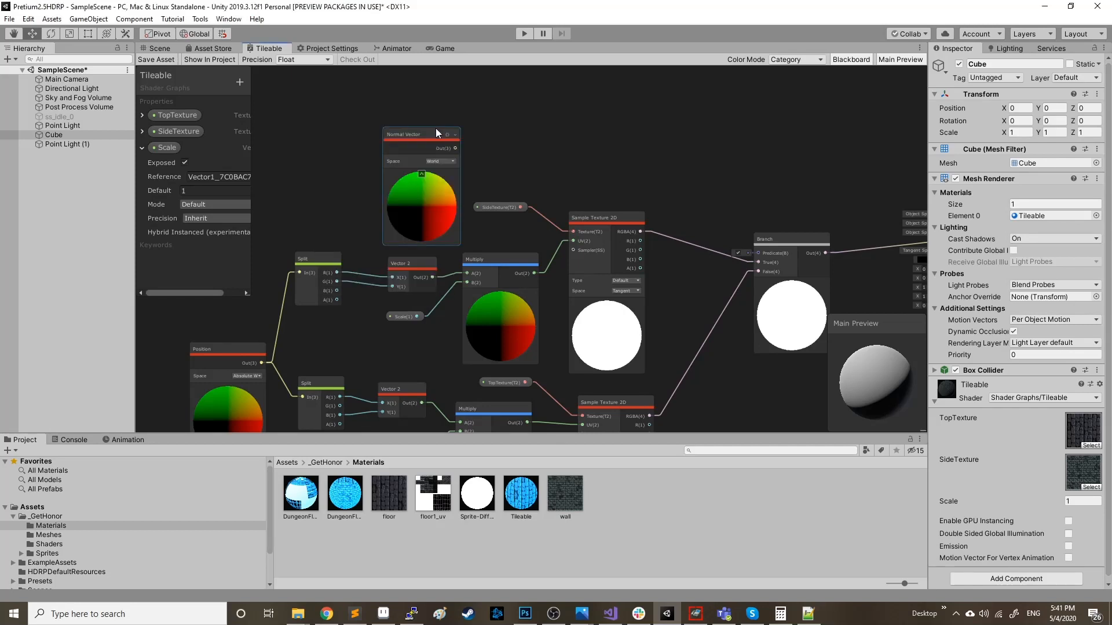
pyautogui.moveTo(435, 127); pyautogui.dragTo(500, 180)
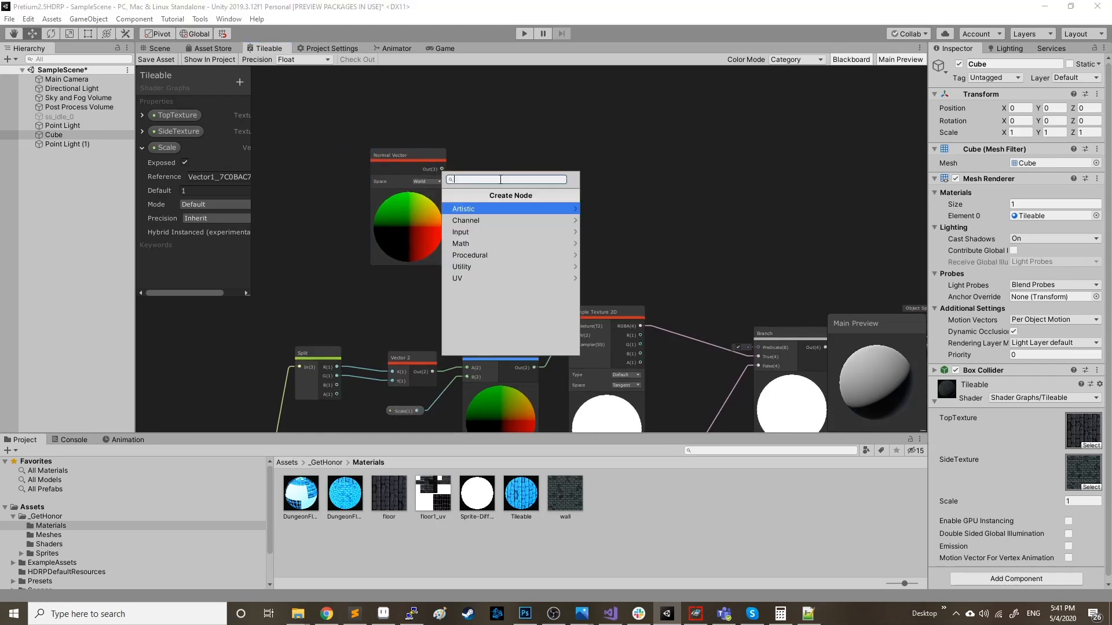
pyautogui.write('split')
pyautogui.press('Return')
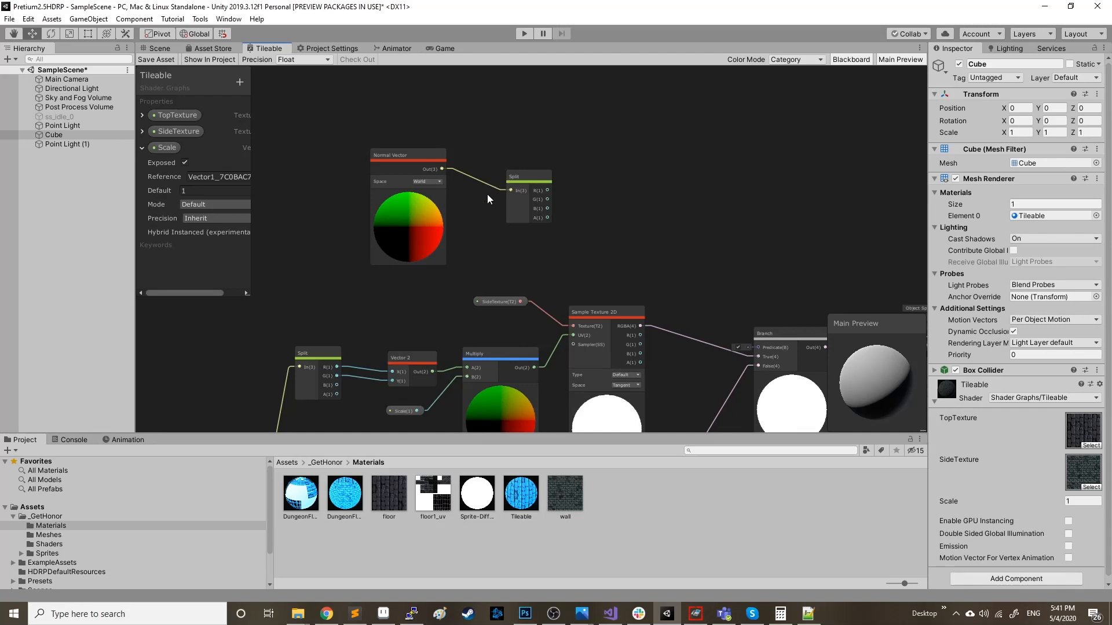
# Step: Feed the B channel of the normal's Split node into a new Absolute node
pyautogui.moveTo(547, 208); pyautogui.dragTo(604, 201)
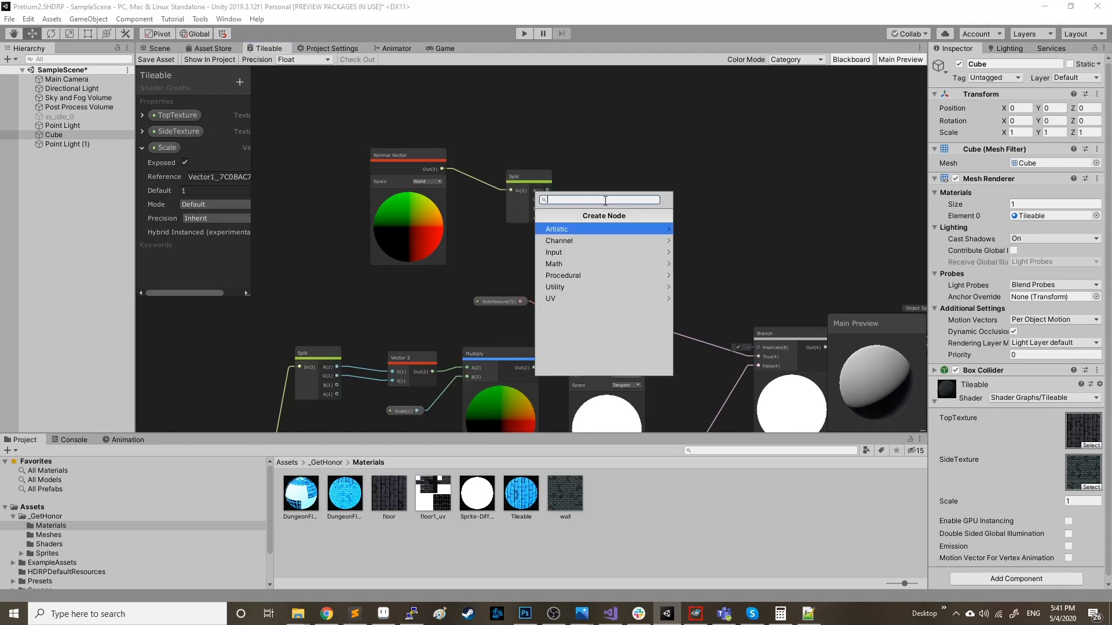
pyautogui.write('absolute')
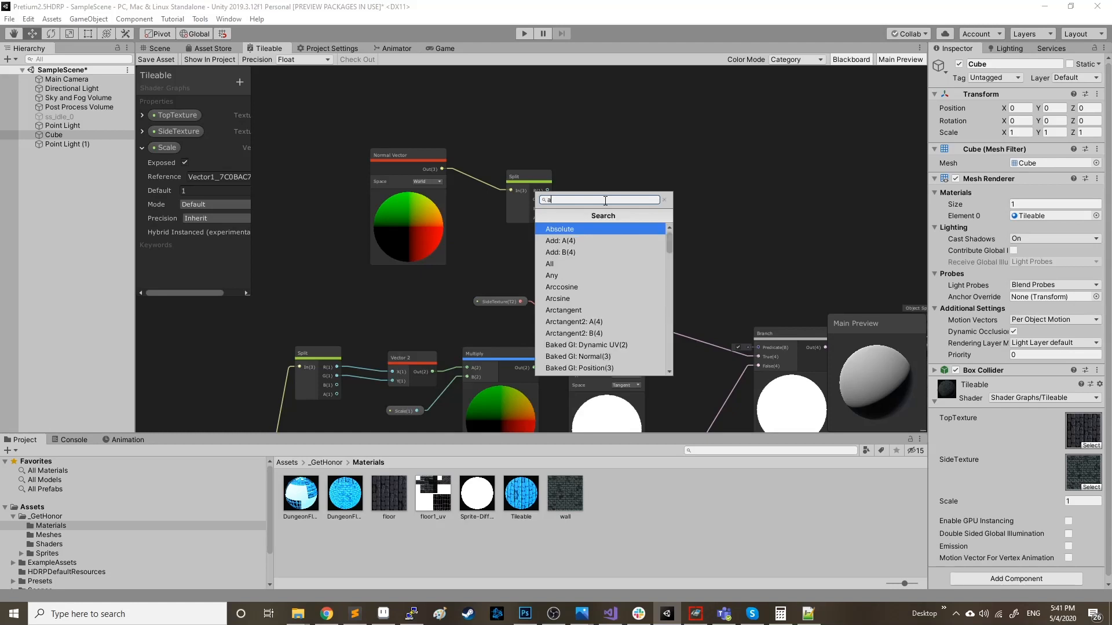
pyautogui.press('Return')
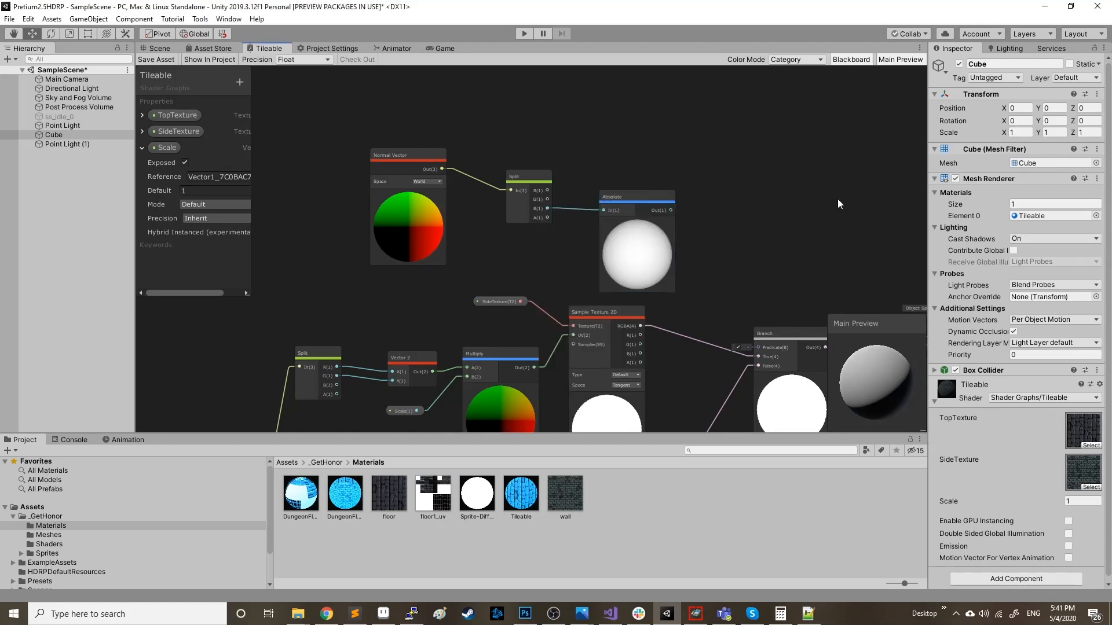
# Step: Feed the Absolute output into input A of a new Comparison node, set to Greater with B at 0.5
pyautogui.moveTo(837, 199); pyautogui.dragTo(693, 194, button='middle')
pyautogui.moveTo(551, 209); pyautogui.dragTo(611, 218)
pyautogui.write('c')
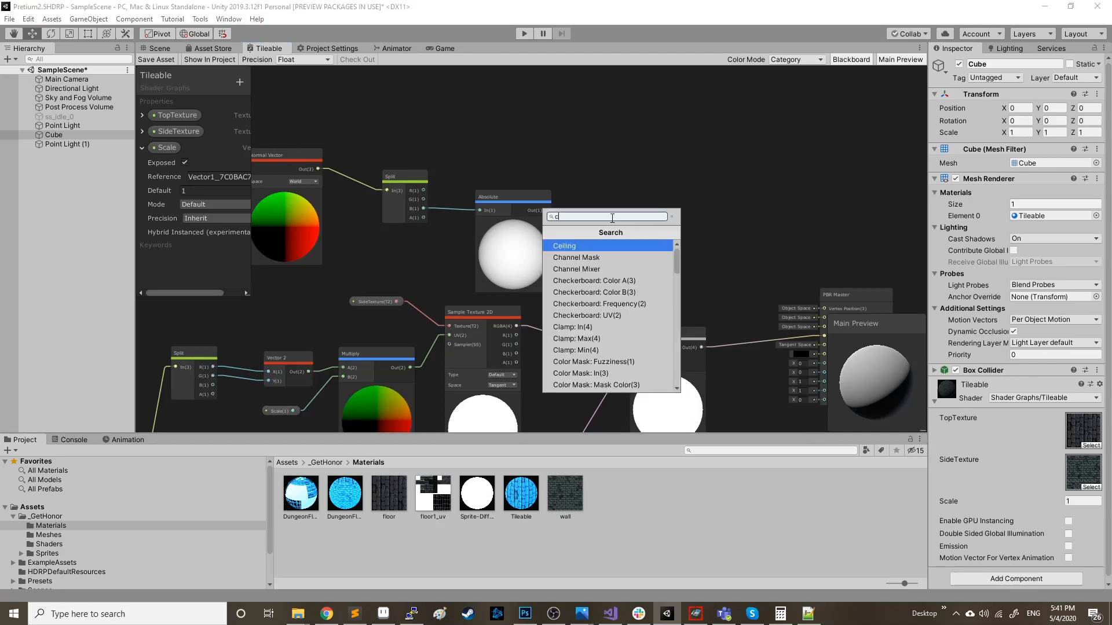
pyautogui.write('ompar')
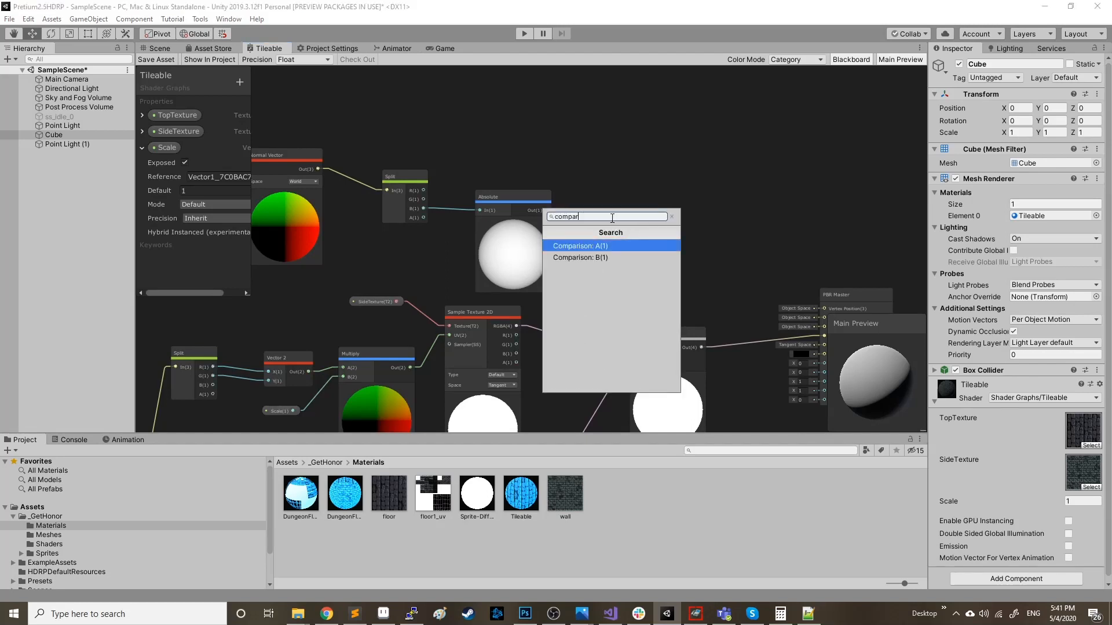
pyautogui.press('Return')
pyautogui.scroll(3, 620, 243)
pyautogui.click(635, 253)
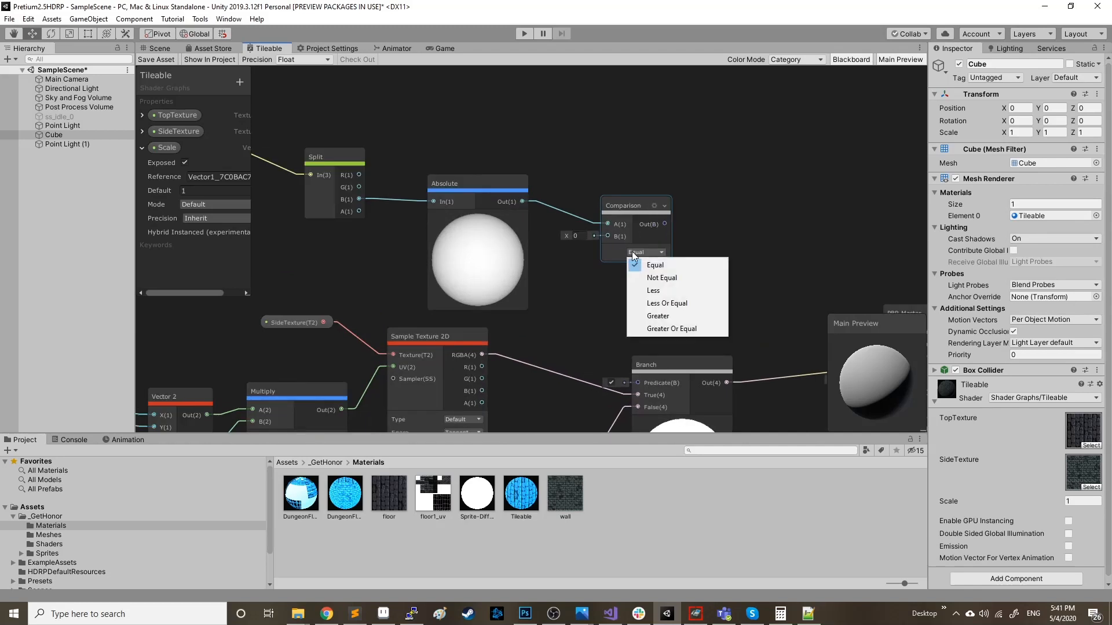
pyautogui.click(672, 315)
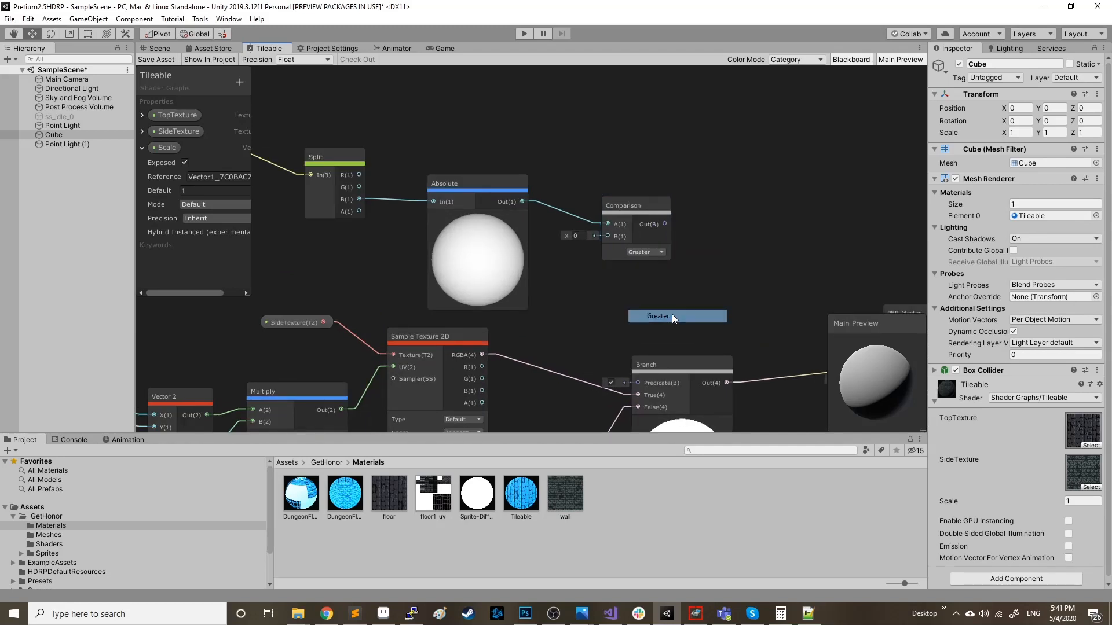
pyautogui.click(579, 236)
pyautogui.write('0.5')
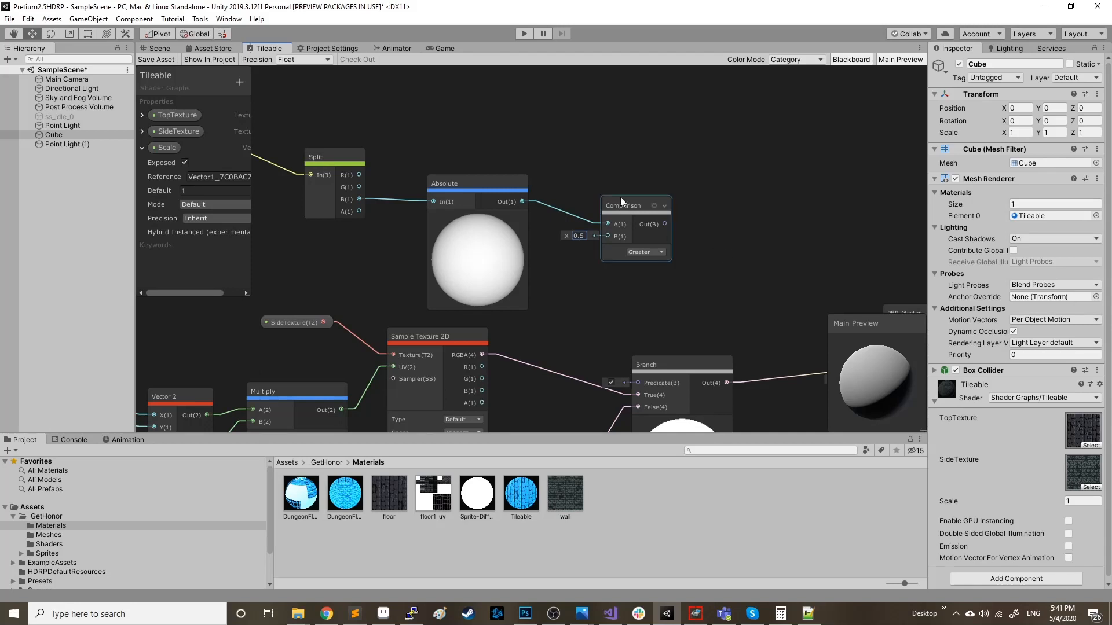
# Step: Rearrange the normal-check nodes above the texture chains and connect the Comparison output to the Branch node's Predicate
pyautogui.moveTo(464, 179); pyautogui.dragTo(460, 167)
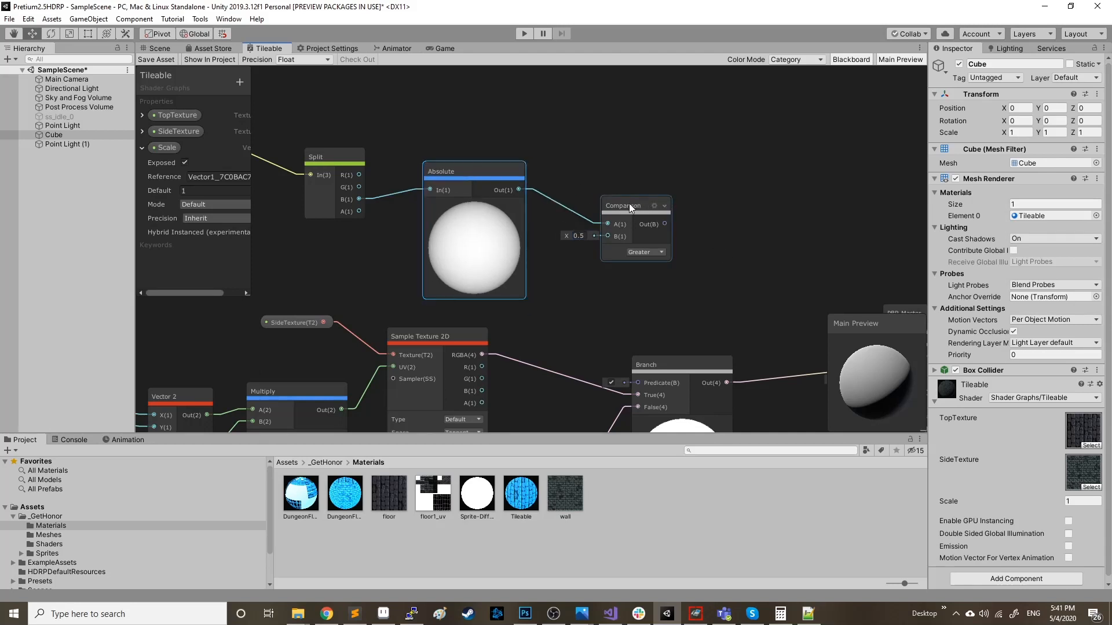
pyautogui.moveTo(630, 205); pyautogui.dragTo(630, 218)
pyautogui.scroll(-1, 483, 207)
pyautogui.moveTo(435, 169); pyautogui.dragTo(561, 162, button='middle')
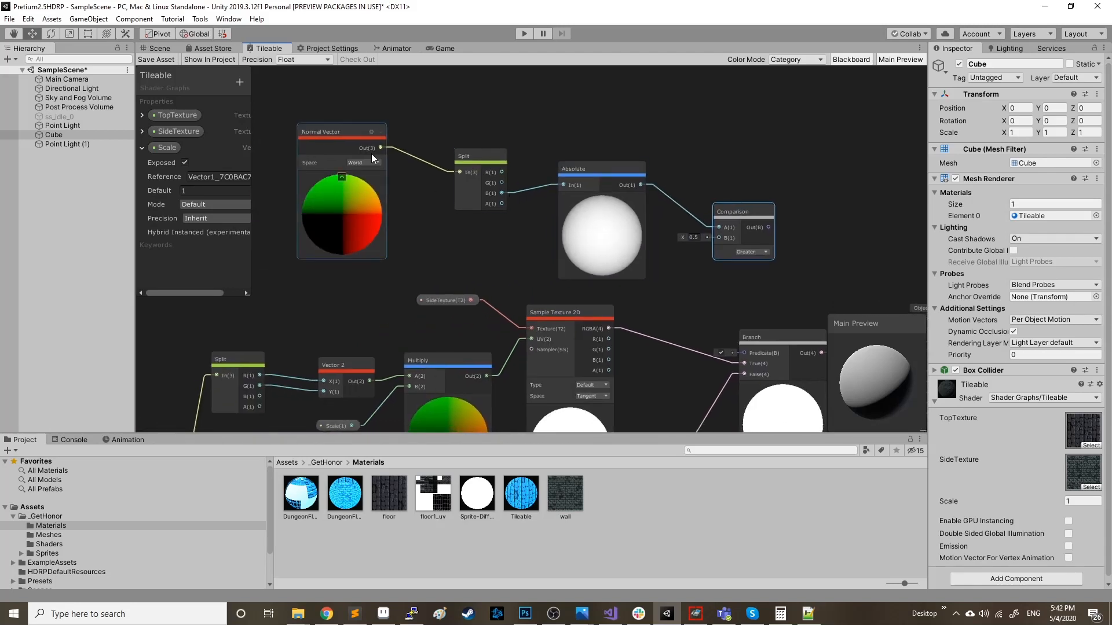
pyautogui.moveTo(746, 174); pyautogui.dragTo(634, 142, button='middle')
pyautogui.moveTo(654, 195); pyautogui.dragTo(634, 183, button='middle')
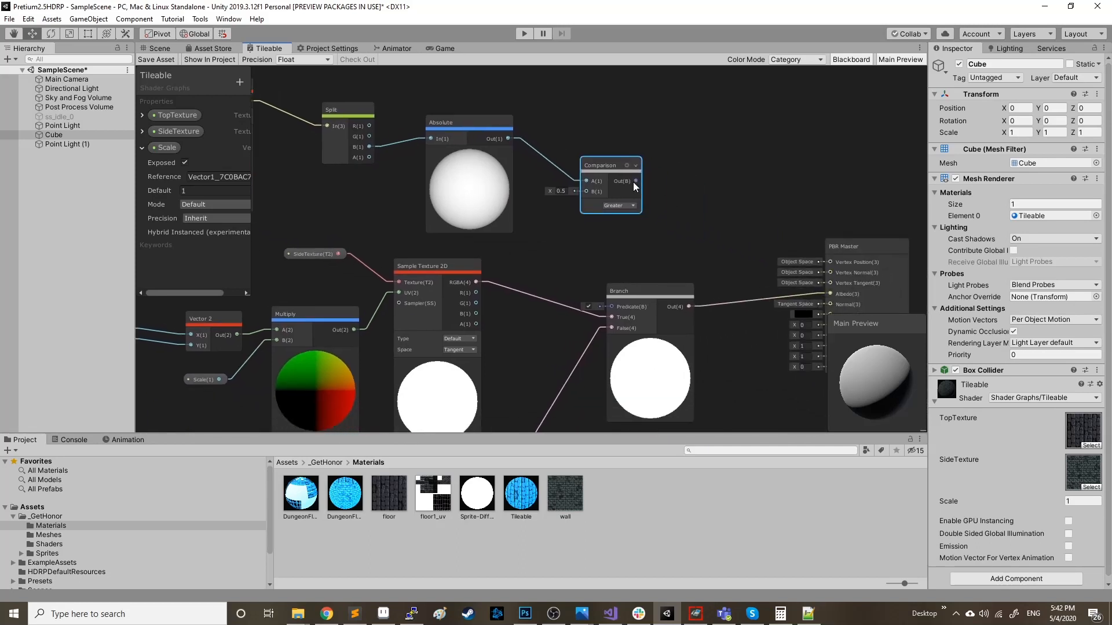
pyautogui.scroll(-1, 633, 181)
pyautogui.moveTo(469, 178); pyautogui.dragTo(616, 186, button='middle')
pyautogui.moveTo(768, 124); pyautogui.dragTo(366, 203)
pyautogui.moveTo(617, 208); pyautogui.dragTo(475, 207)
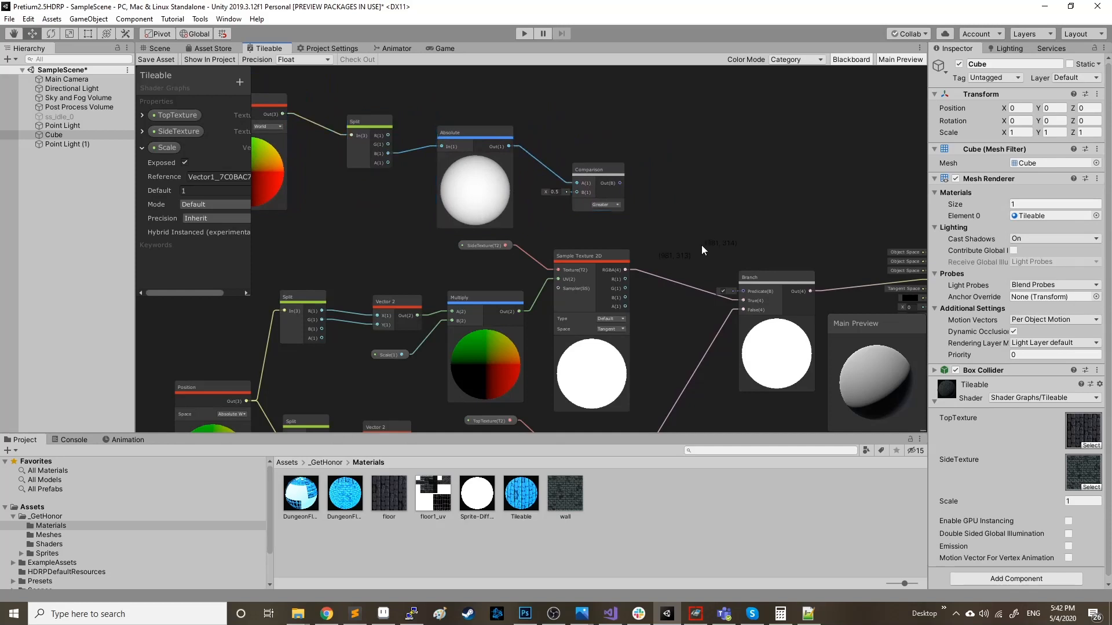
pyautogui.moveTo(617, 183); pyautogui.dragTo(750, 292)
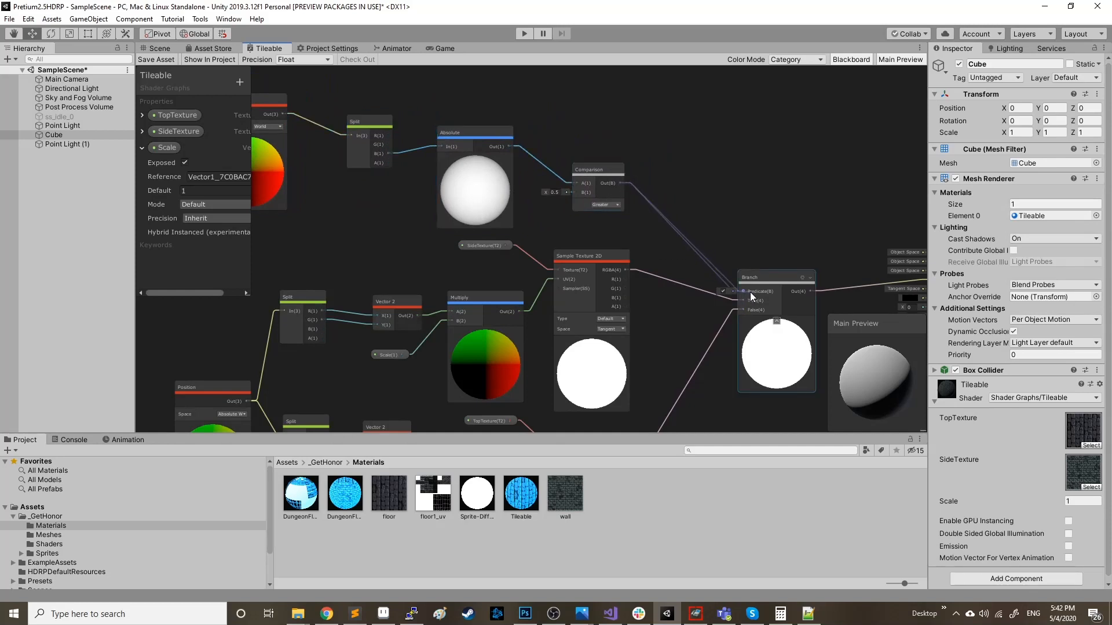
pyautogui.moveTo(803, 187); pyautogui.dragTo(685, 157, button='middle')
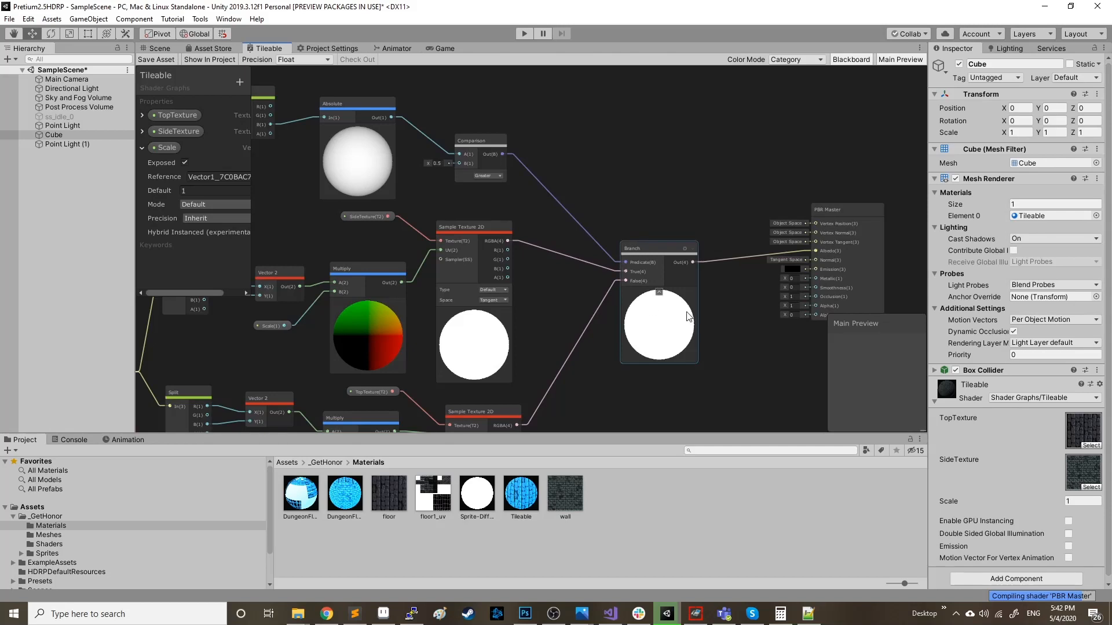
# Step: Stretch the cube along X to a scale of about 1.64 in the scene and inspect the textures on its faces
pyautogui.click(154, 48)
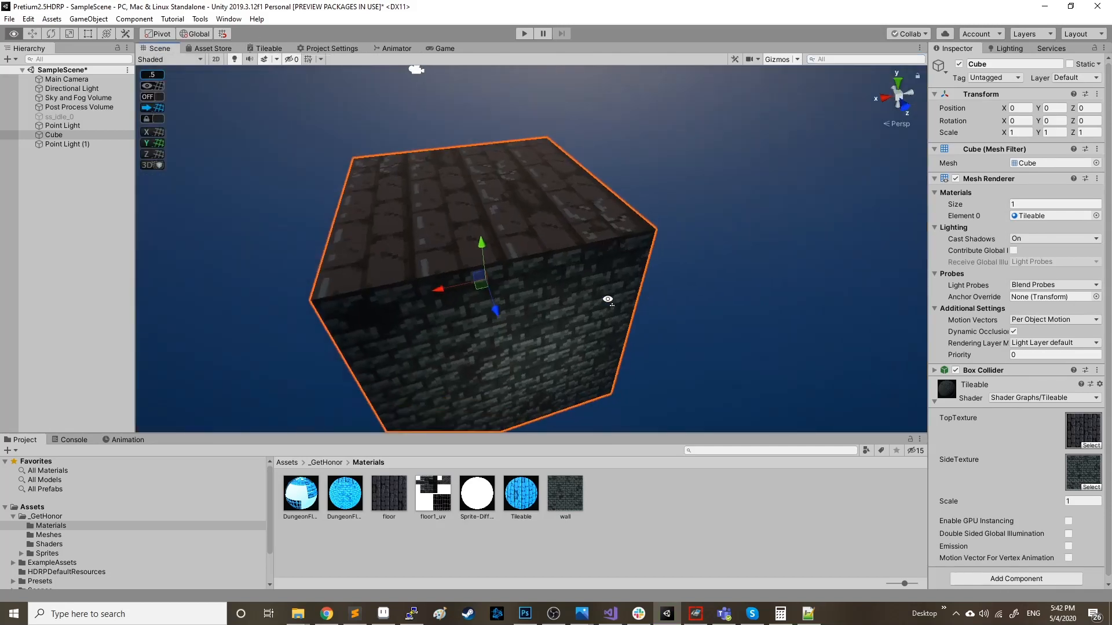
pyautogui.press('f')
pyautogui.scroll(3, 653, 308)
pyautogui.press('r')
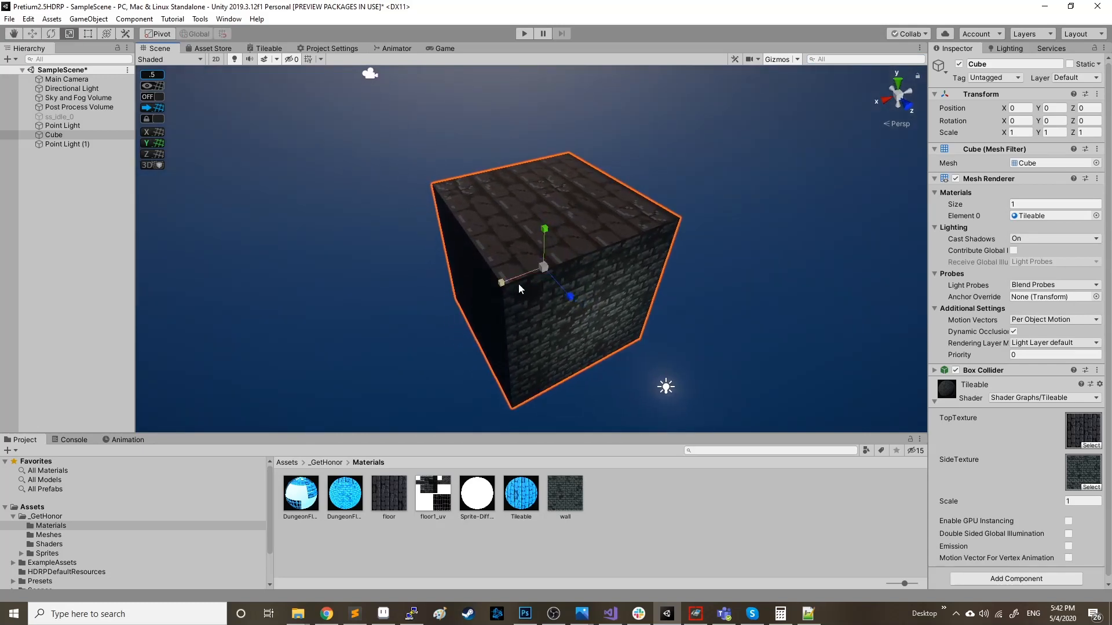
pyautogui.moveTo(504, 283); pyautogui.dragTo(482, 297)
pyautogui.moveTo(583, 294); pyautogui.dragTo(817, 289, button='right')
pyautogui.moveTo(652, 284); pyautogui.dragTo(229, 284, button='right')
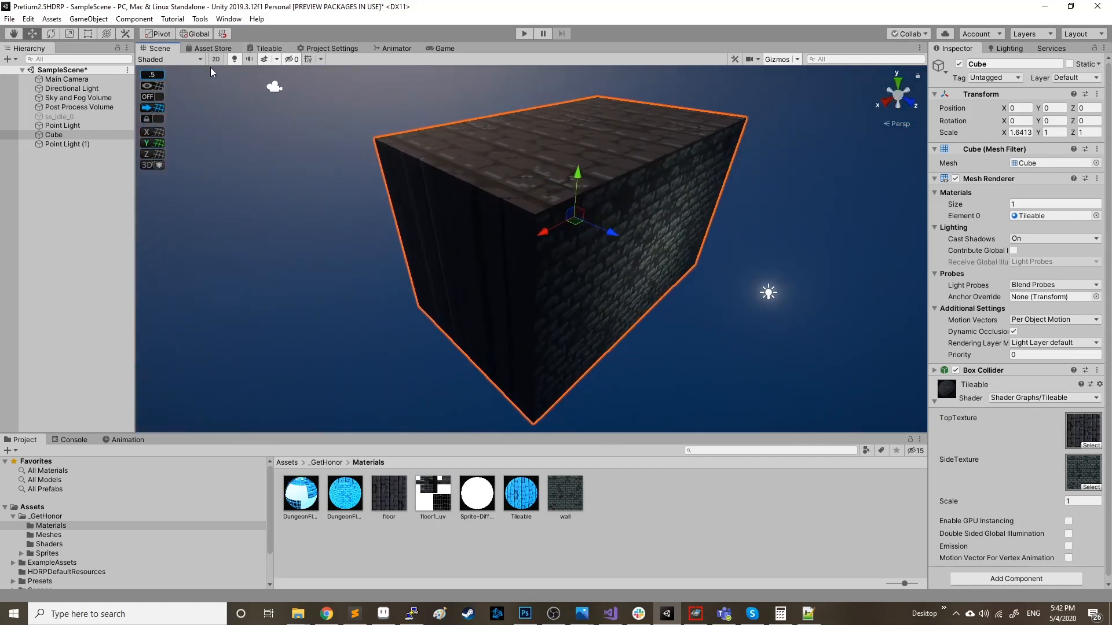
# Step: Move the PBR Master farther out in the Tileable graph and reroute the Branch output from Albedo into a new Branch's False input
pyautogui.click(269, 49)
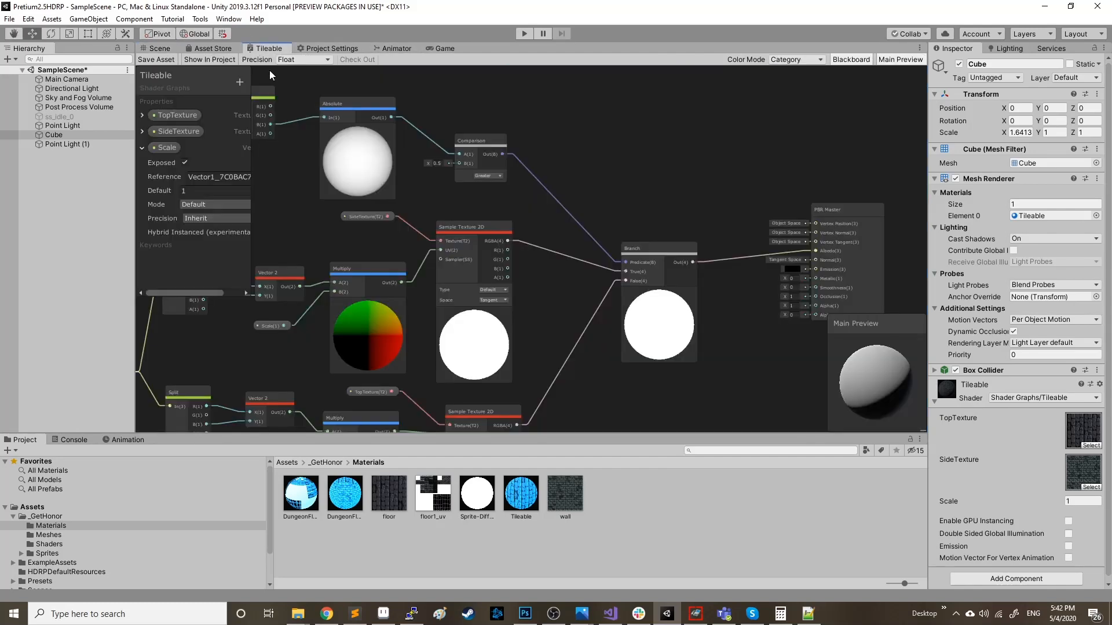
pyautogui.moveTo(703, 187); pyautogui.dragTo(596, 144, button='middle')
pyautogui.moveTo(740, 169); pyautogui.dragTo(870, 176)
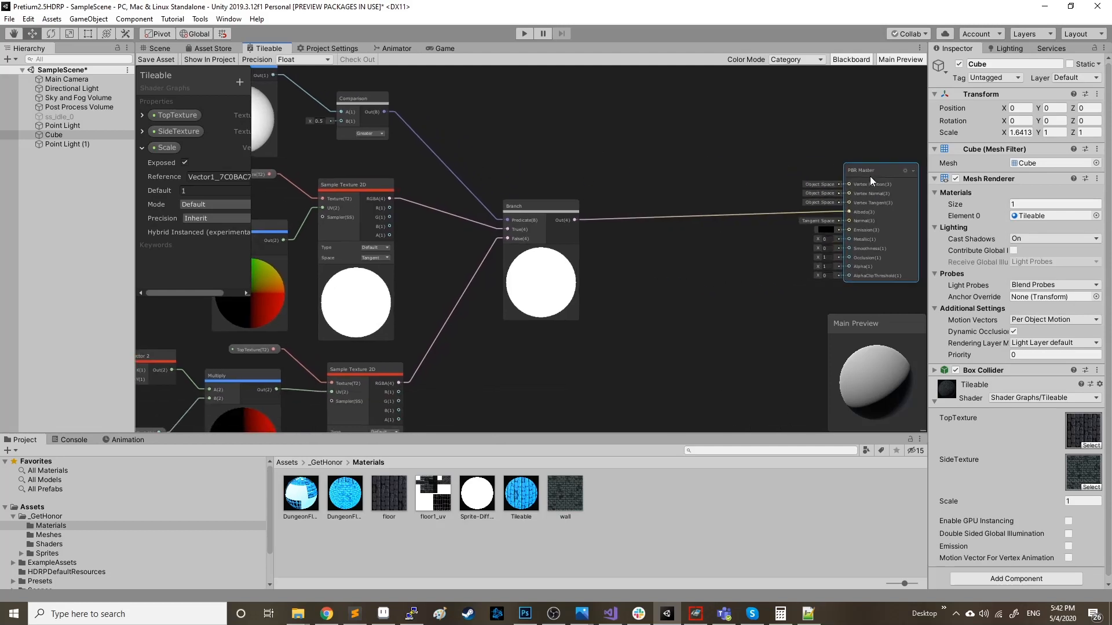
pyautogui.click(636, 252)
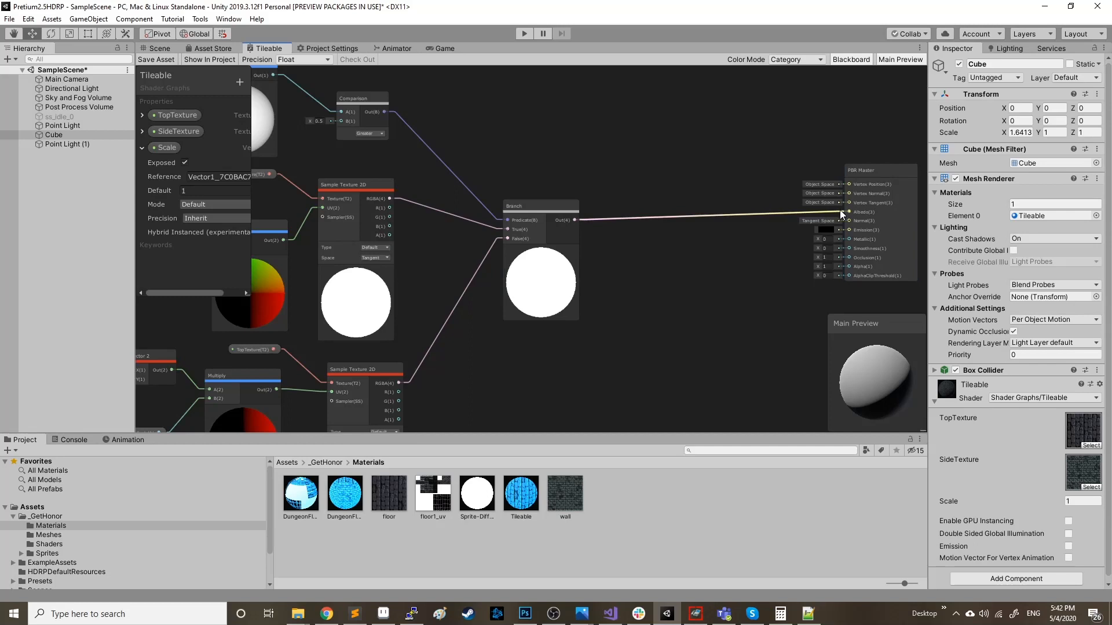
pyautogui.moveTo(839, 210); pyautogui.dragTo(666, 219)
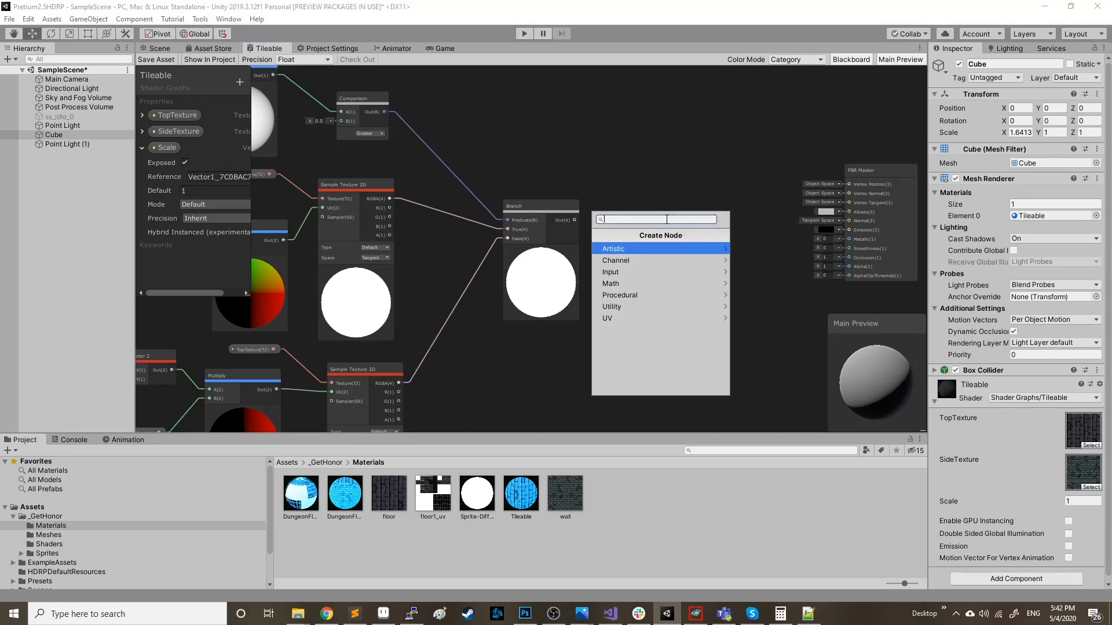
pyautogui.write('branch')
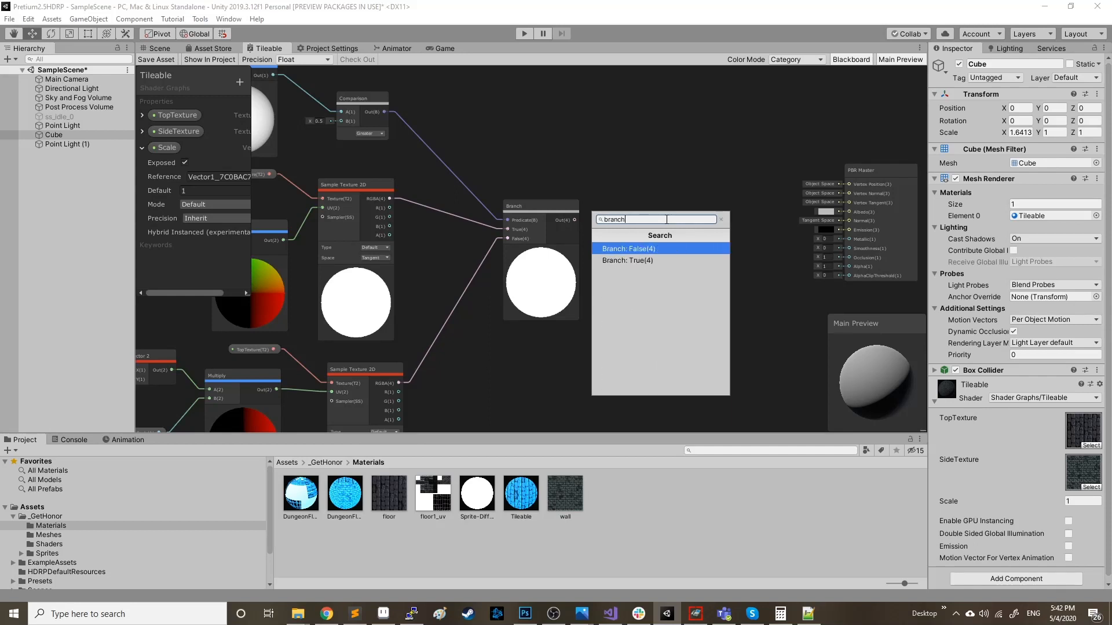
pyautogui.press('Return')
pyautogui.moveTo(683, 190); pyautogui.dragTo(676, 155)
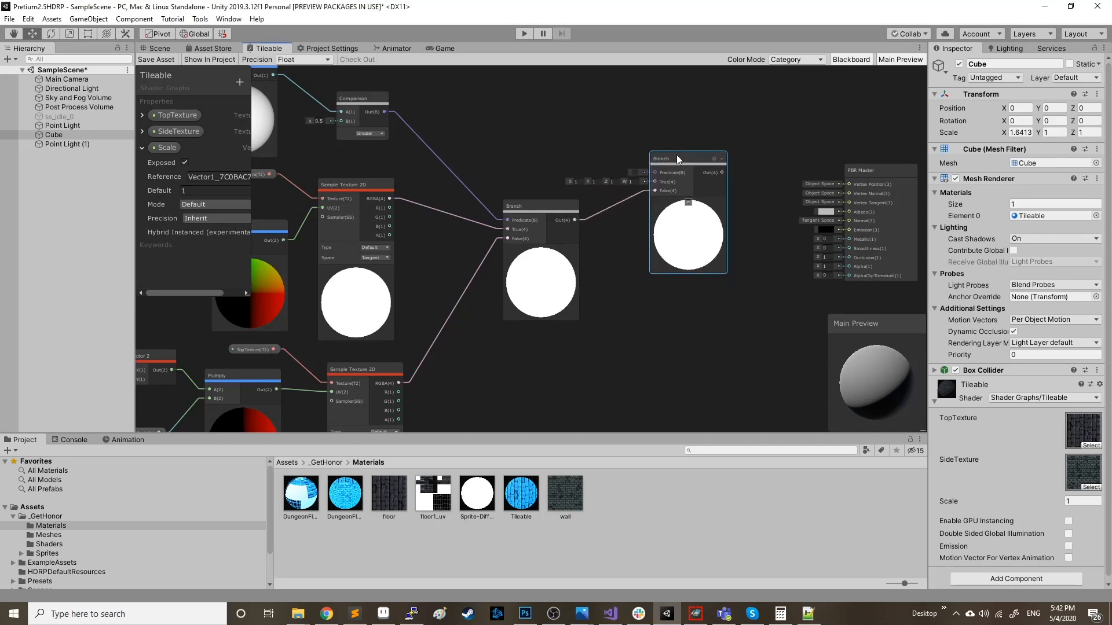
# Step: Connect the second Branch's output to the PBR Master's Albedo and check the cube's faces in the scene
pyautogui.moveTo(789, 143); pyautogui.dragTo(672, 153, button='middle')
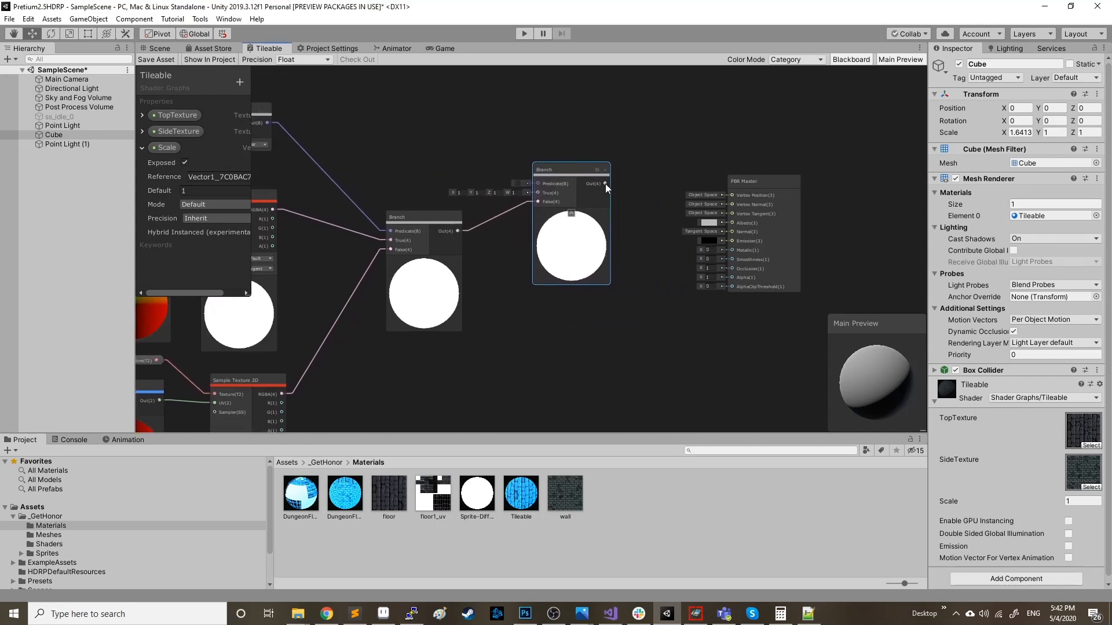
pyautogui.moveTo(606, 183); pyautogui.dragTo(730, 223)
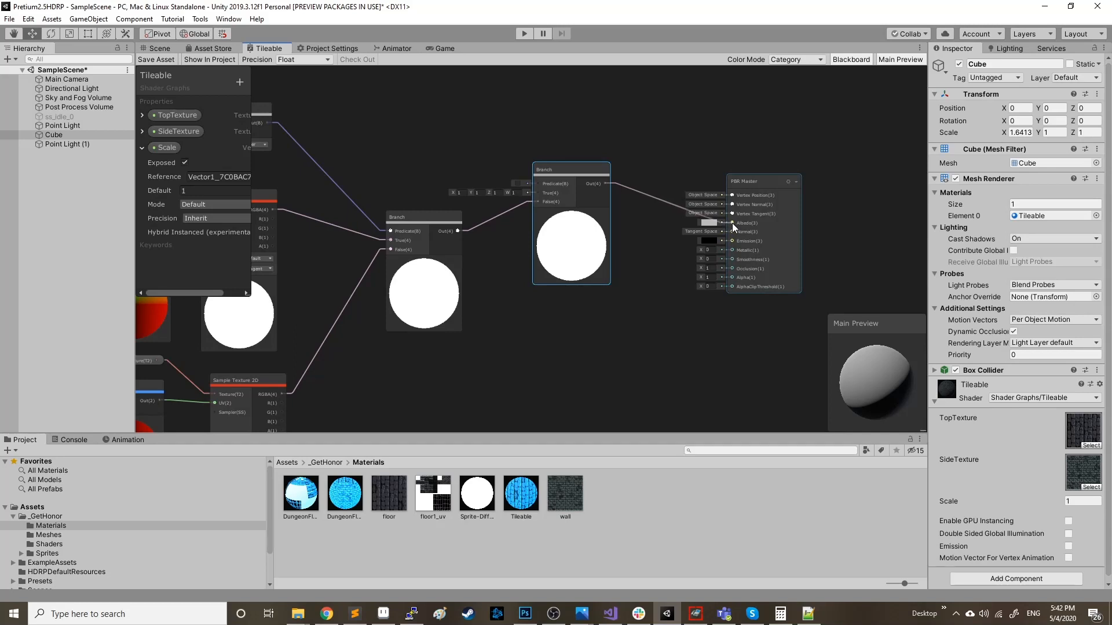
pyautogui.moveTo(604, 152); pyautogui.dragTo(719, 192, button='middle')
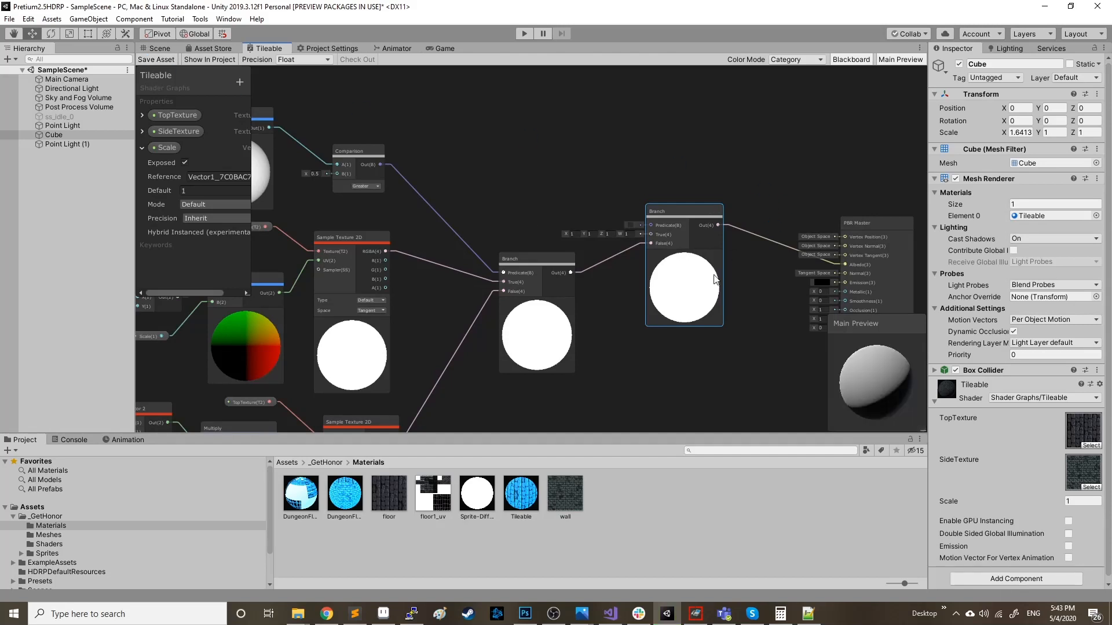
pyautogui.click(158, 50)
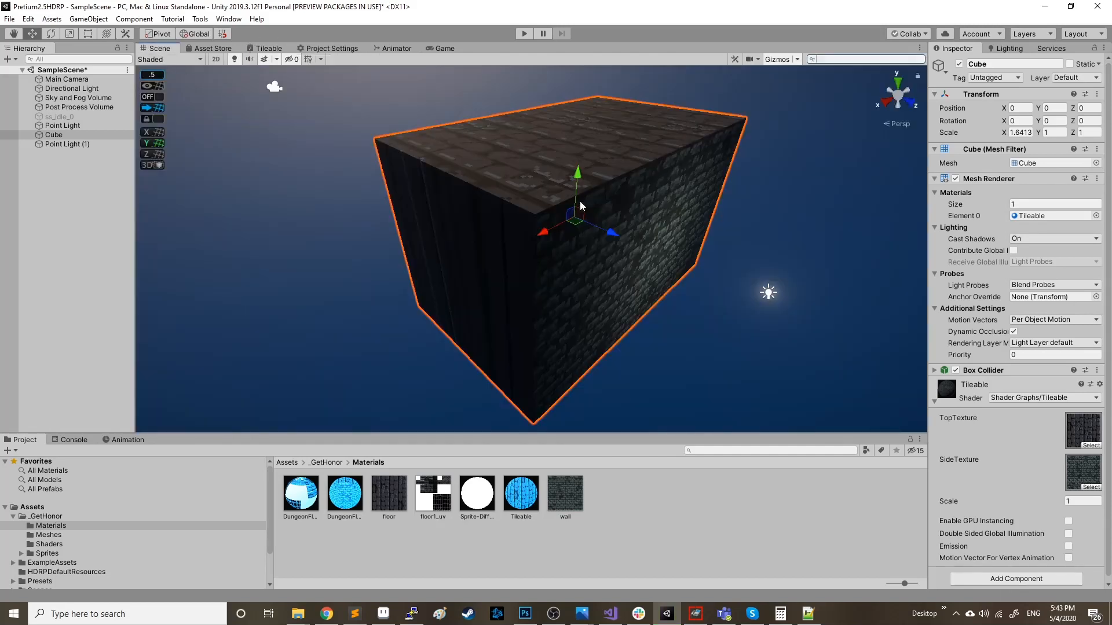
# Step: Shift all nodes feeding the second Branch away from it as a group, and raise the first Branch level with the Comparison node
pyautogui.click(268, 48)
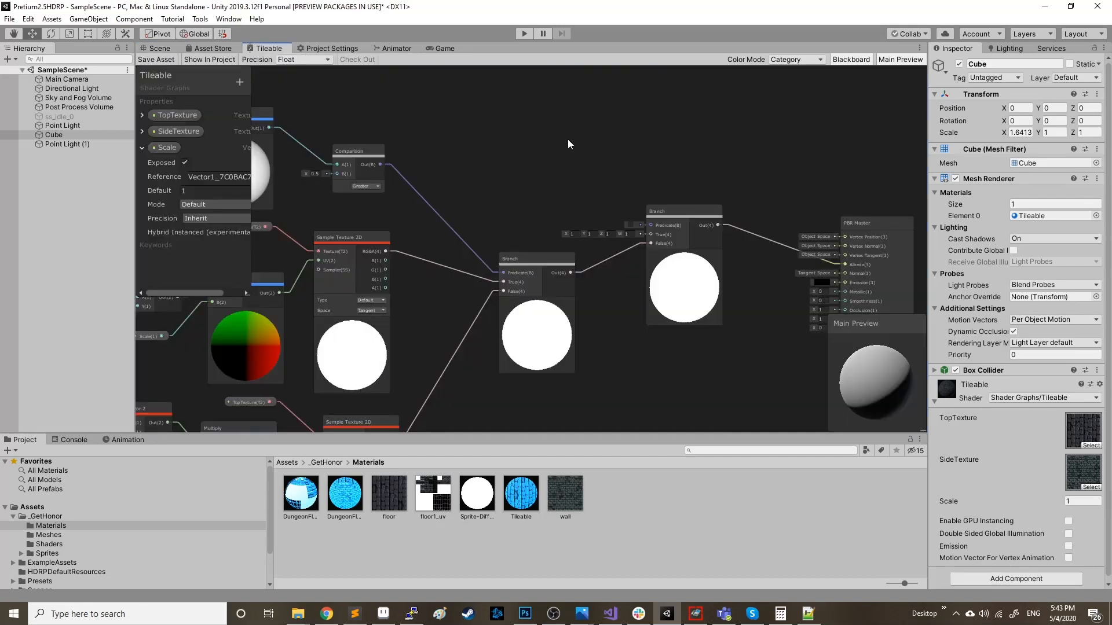
pyautogui.moveTo(521, 169); pyautogui.dragTo(703, 69, button='middle')
pyautogui.scroll(-4, 668, 189)
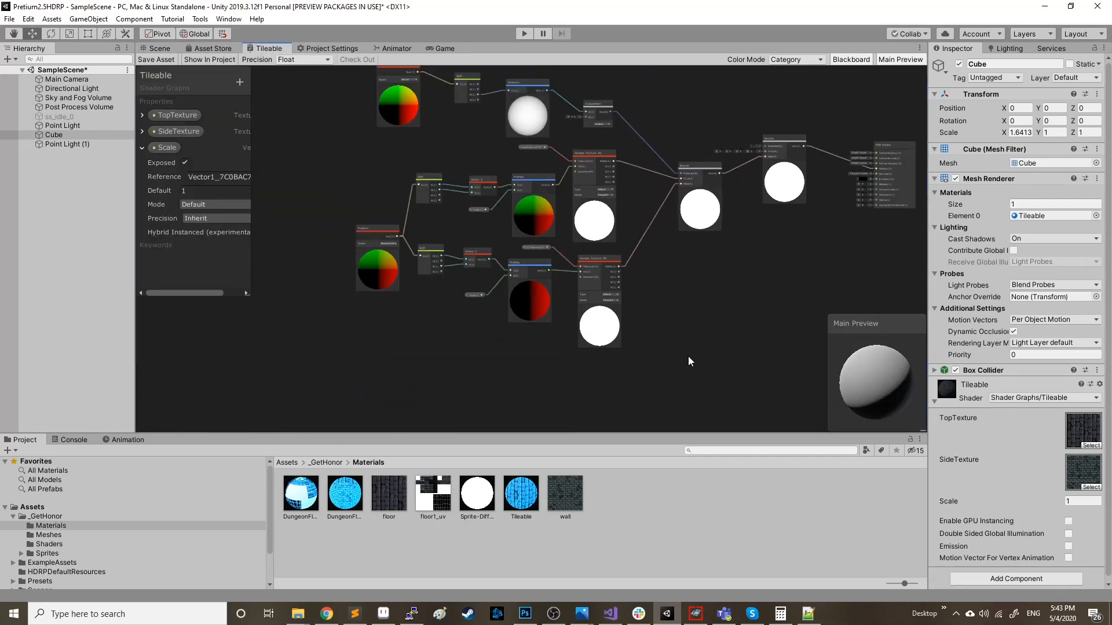
pyautogui.moveTo(412, 170); pyautogui.dragTo(366, 90)
pyautogui.moveTo(535, 126); pyautogui.dragTo(495, 223)
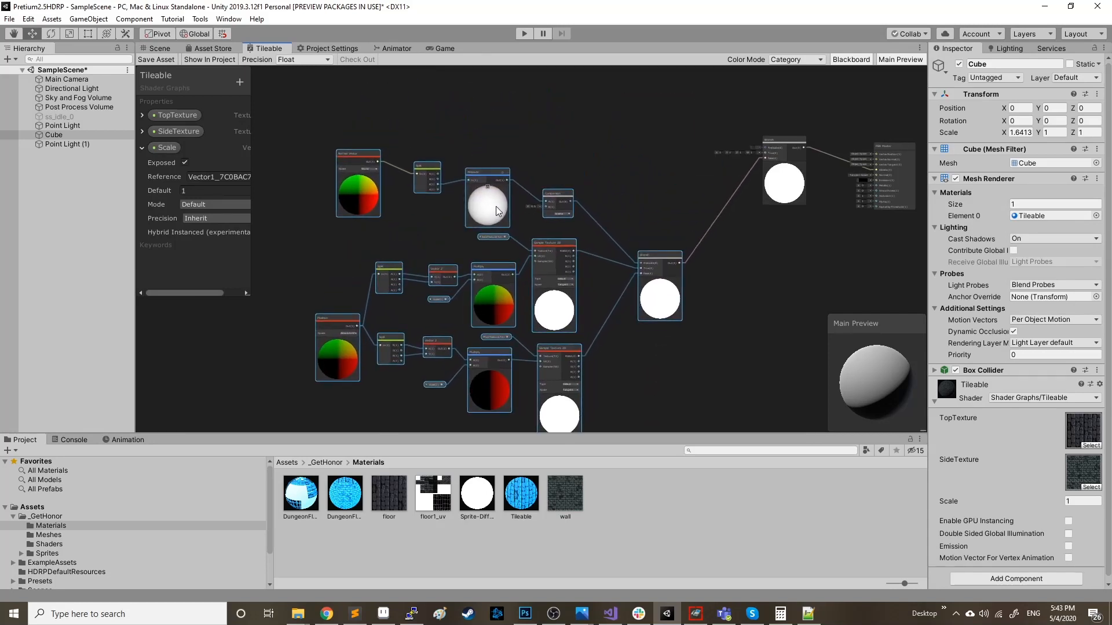
pyautogui.click(706, 269)
pyautogui.moveTo(658, 284); pyautogui.dragTo(665, 224)
pyautogui.scroll(3, 741, 200)
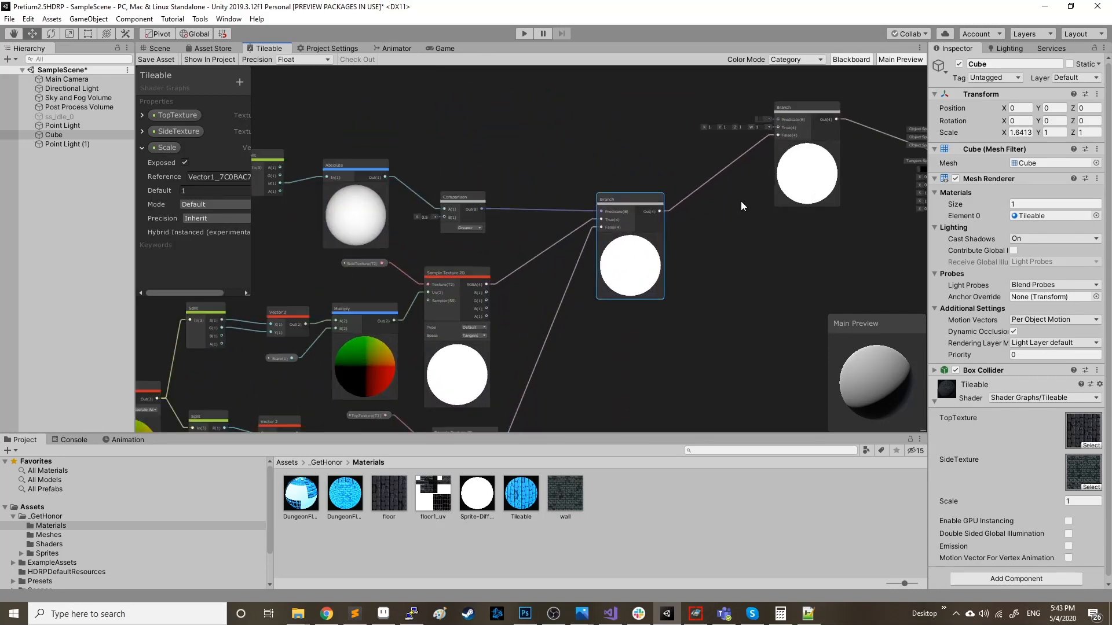
# Step: Duplicate the Position node and place the copy above the Normal Vector node in the Tileable graph
pyautogui.moveTo(737, 169); pyautogui.dragTo(731, 198, button='middle')
pyautogui.scroll(1, 663, 177)
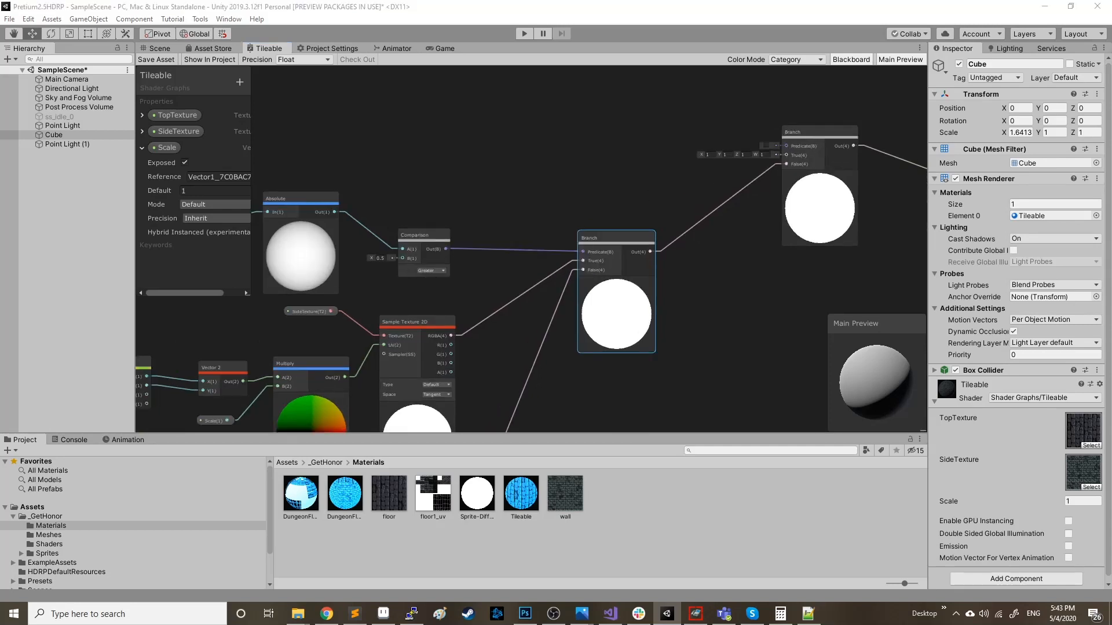
pyautogui.click(401, 127)
pyautogui.moveTo(414, 163); pyautogui.dragTo(728, 153, button='middle')
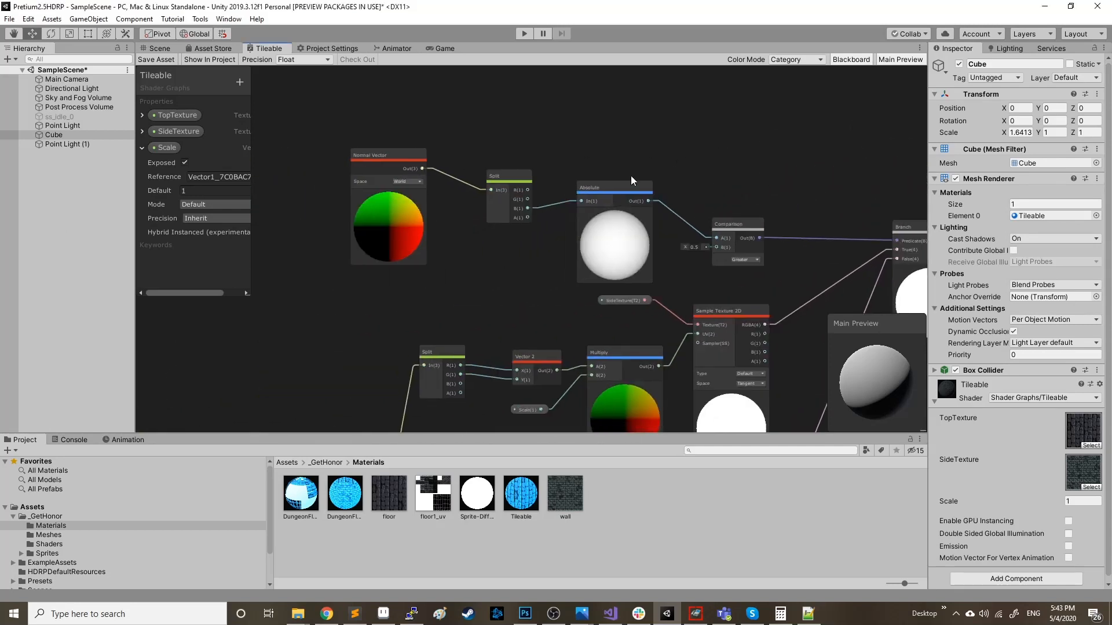
pyautogui.moveTo(395, 251); pyautogui.dragTo(447, 73, button='middle')
pyautogui.click(385, 332)
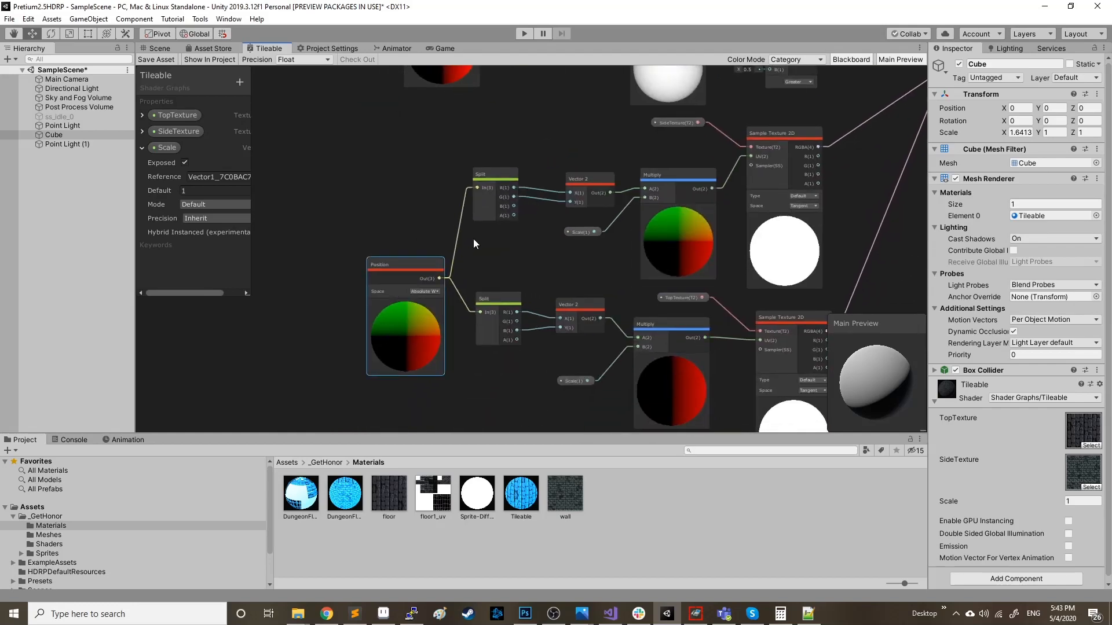
pyautogui.moveTo(613, 106); pyautogui.dragTo(488, 444, button='middle')
pyautogui.click(458, 246)
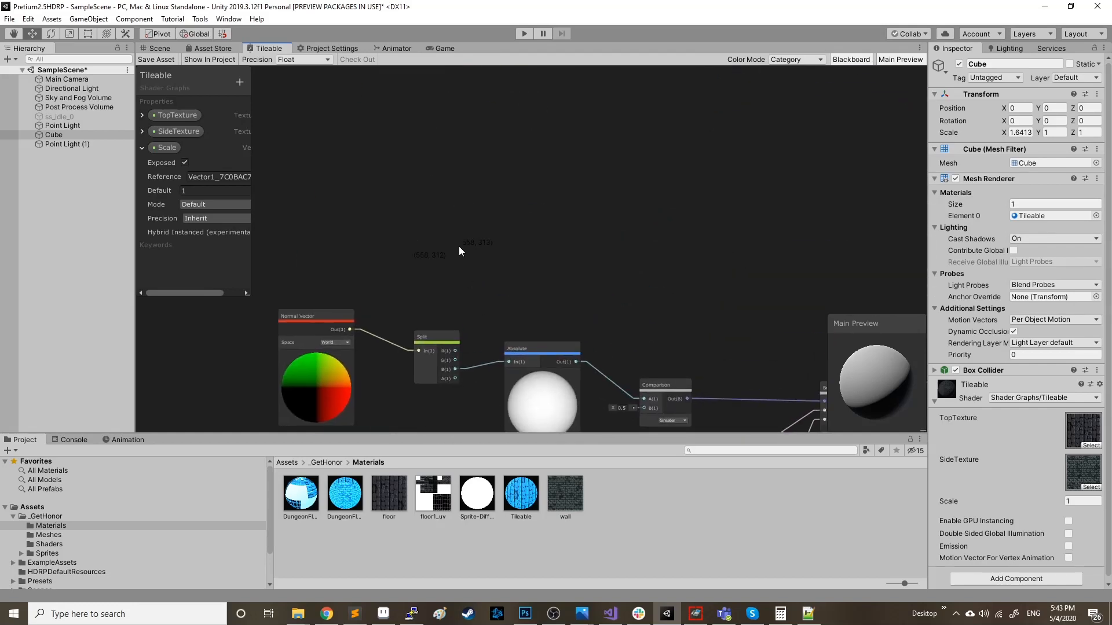
pyautogui.scroll(-3, 439, 284)
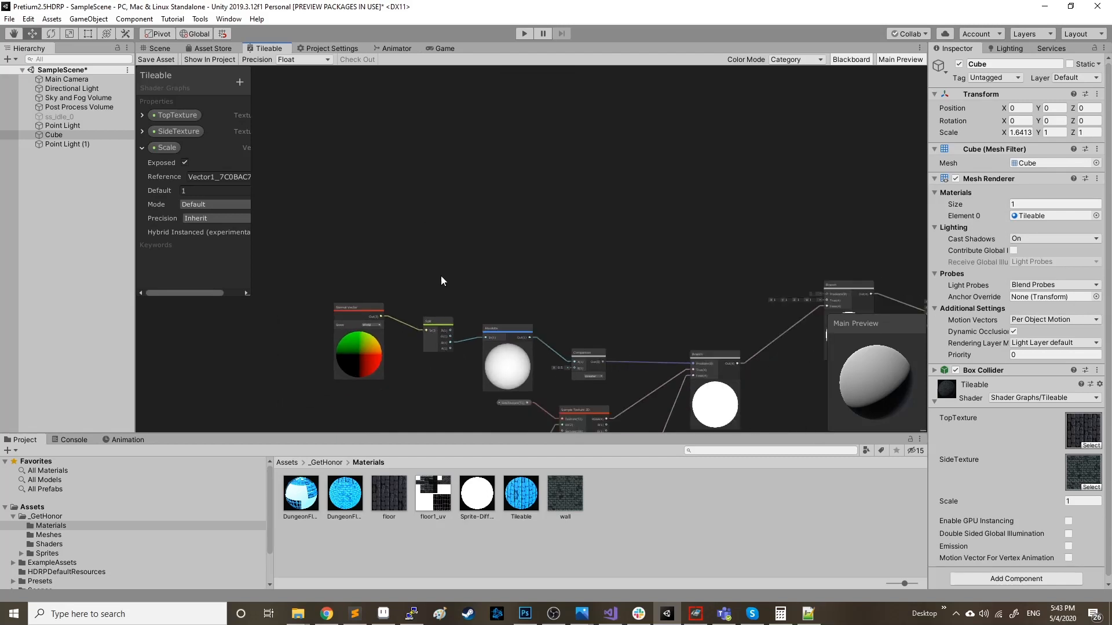
pyautogui.moveTo(440, 275); pyautogui.dragTo(462, 111, button='middle')
pyautogui.moveTo(371, 405); pyautogui.dragTo(435, 141)
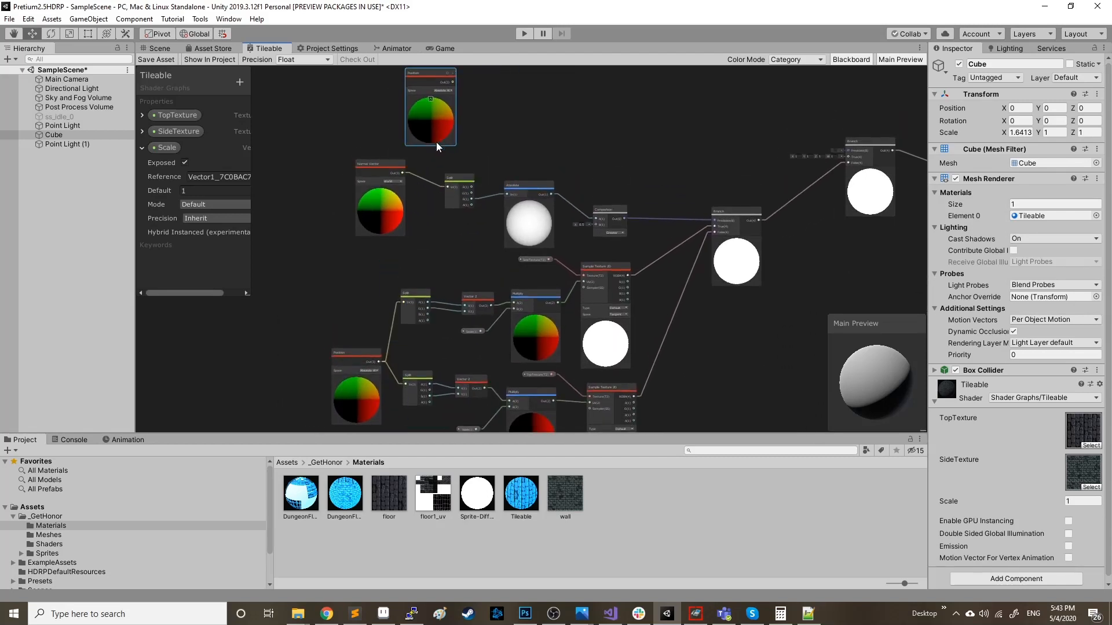
pyautogui.moveTo(377, 360); pyautogui.dragTo(526, 126)
# Step: Nudge the copied Position node into place and add a Split node fed by its output
pyautogui.click(679, 139)
pyautogui.scroll(3, 501, 209)
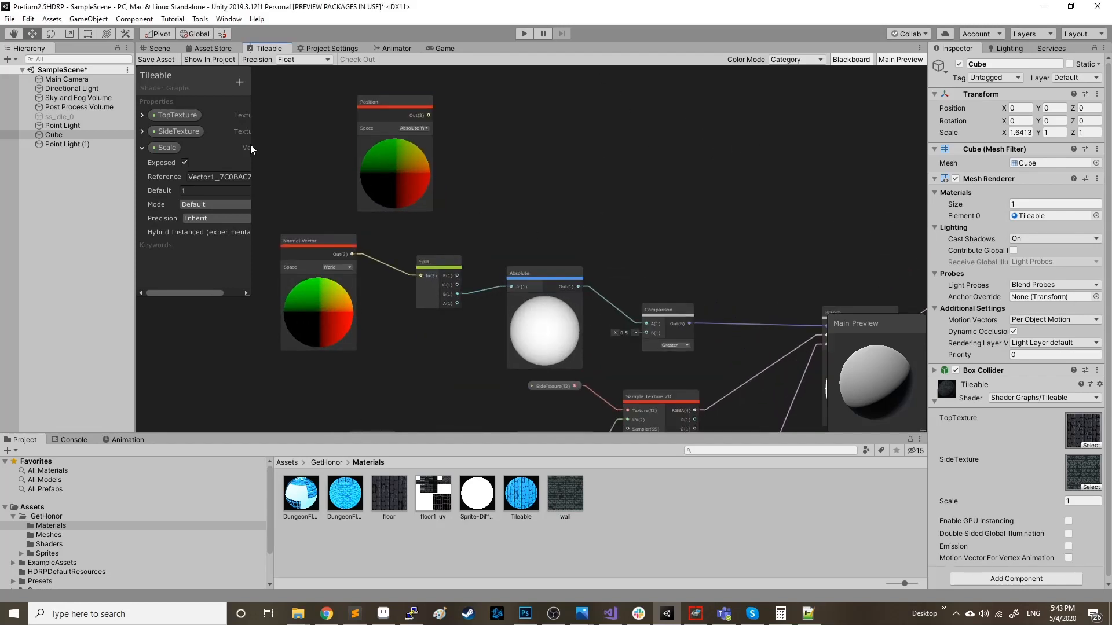
pyautogui.moveTo(573, 124); pyautogui.dragTo(469, 177, button='middle')
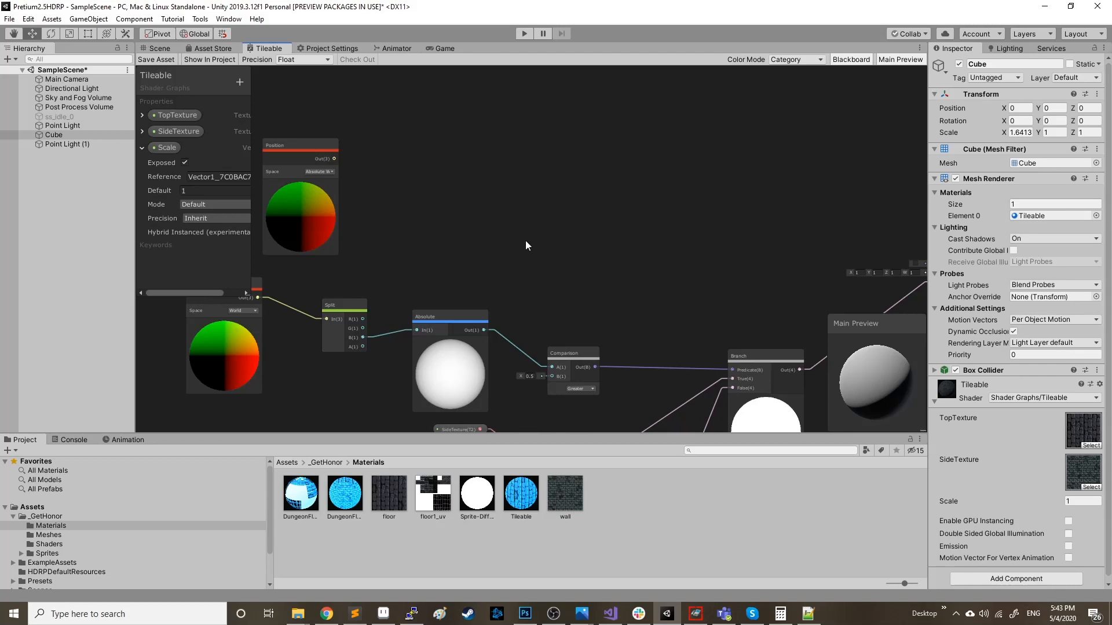
pyautogui.moveTo(522, 202); pyautogui.dragTo(419, 224, button='middle')
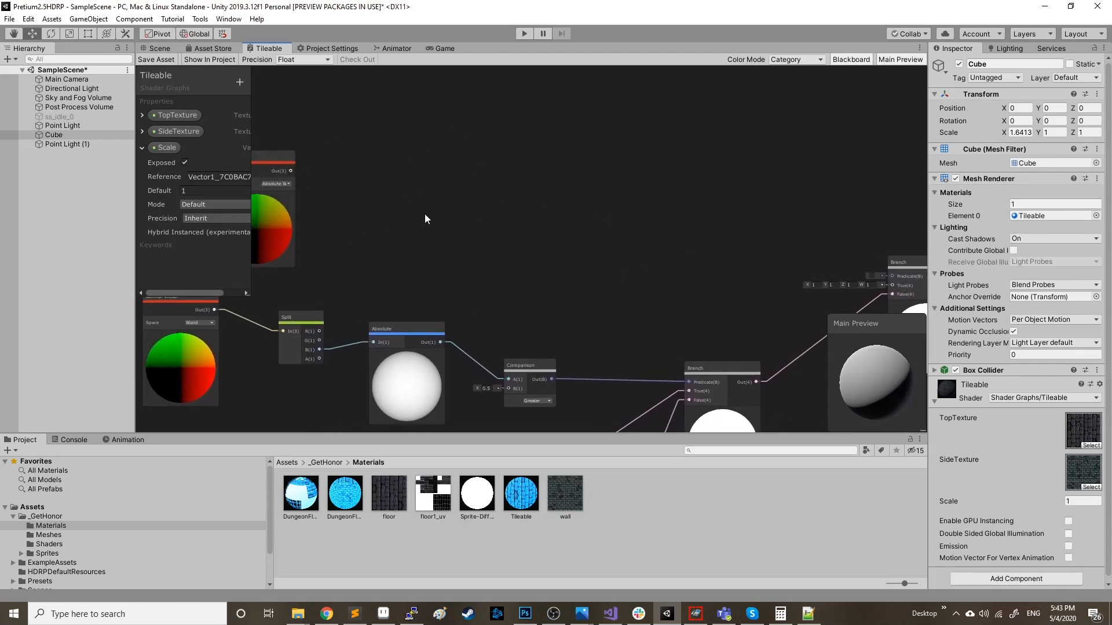
pyautogui.moveTo(289, 228); pyautogui.dragTo(312, 216)
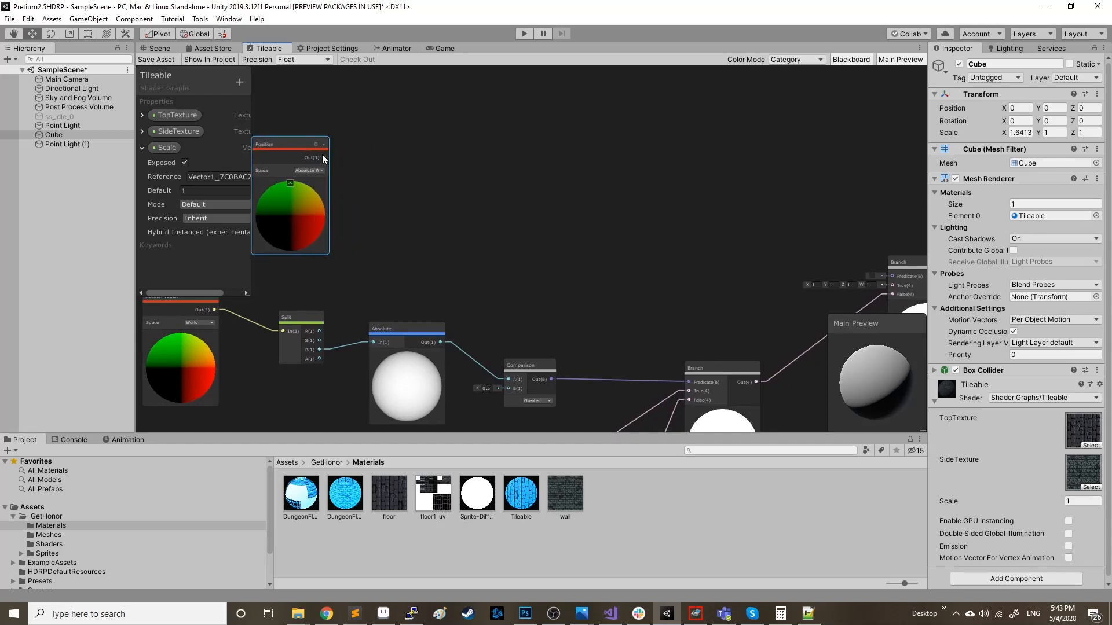
pyautogui.moveTo(381, 164); pyautogui.dragTo(382, 164)
pyautogui.write('split')
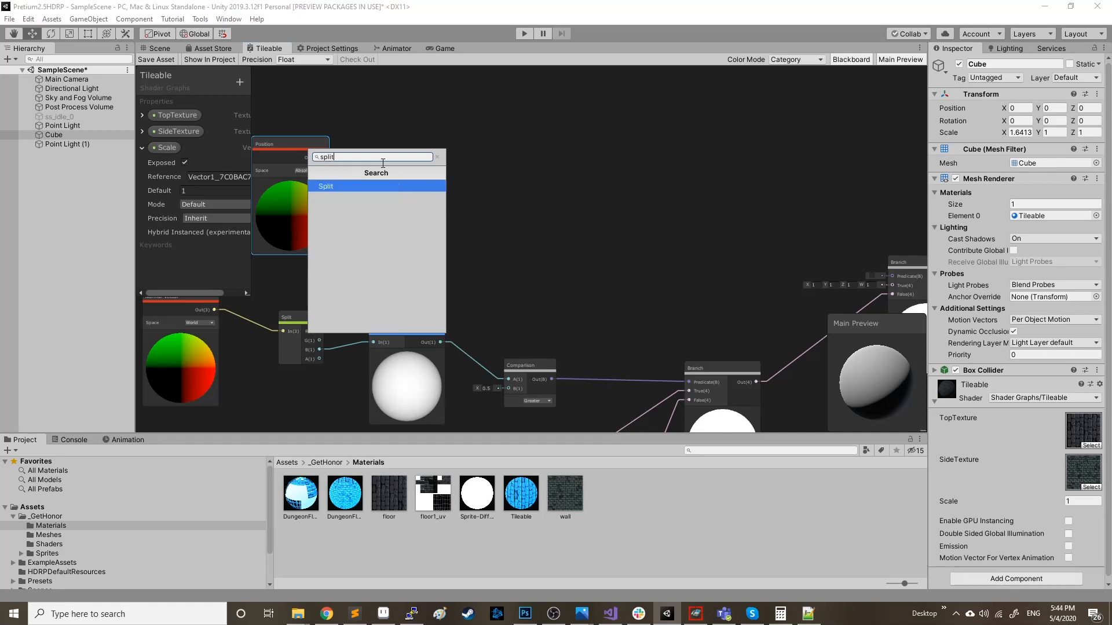
pyautogui.press('Return')
# Step: Create a Vector 2 node that takes the new Split's G output as X and its B output as Y
pyautogui.scroll(-2, 594, 206)
pyautogui.moveTo(534, 220); pyautogui.dragTo(600, 75, button='middle')
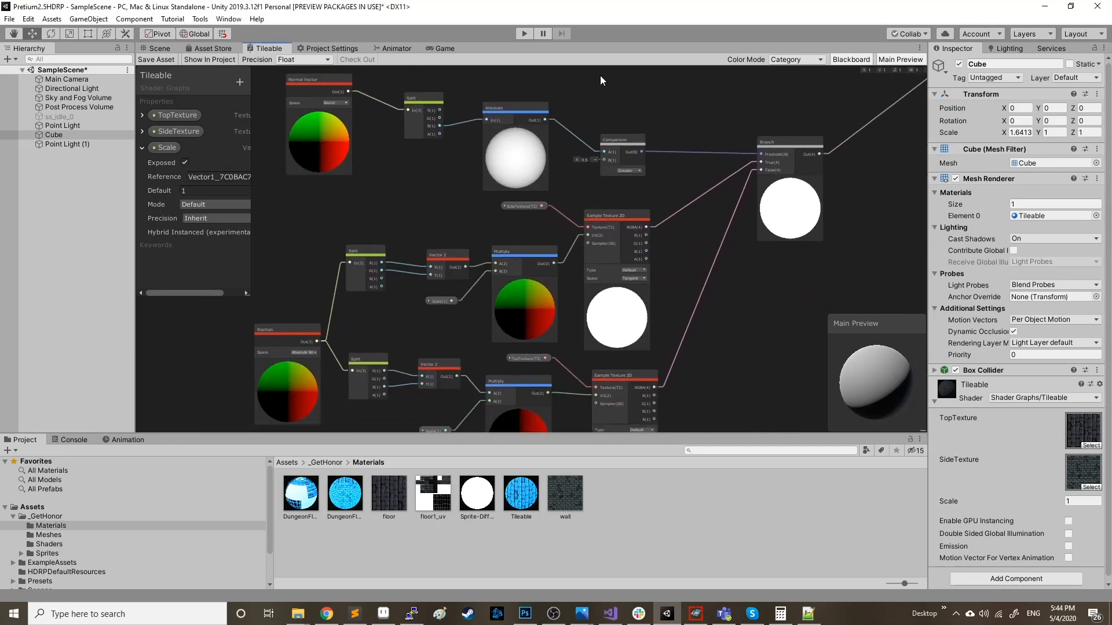
pyautogui.scroll(3, 401, 317)
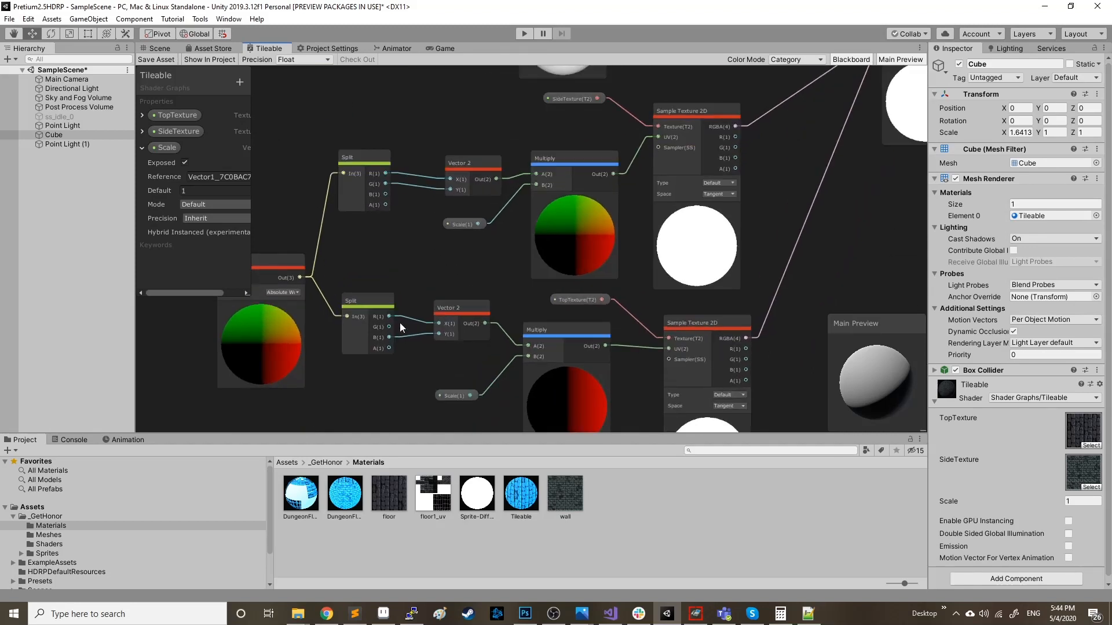
pyautogui.scroll(2, 399, 322)
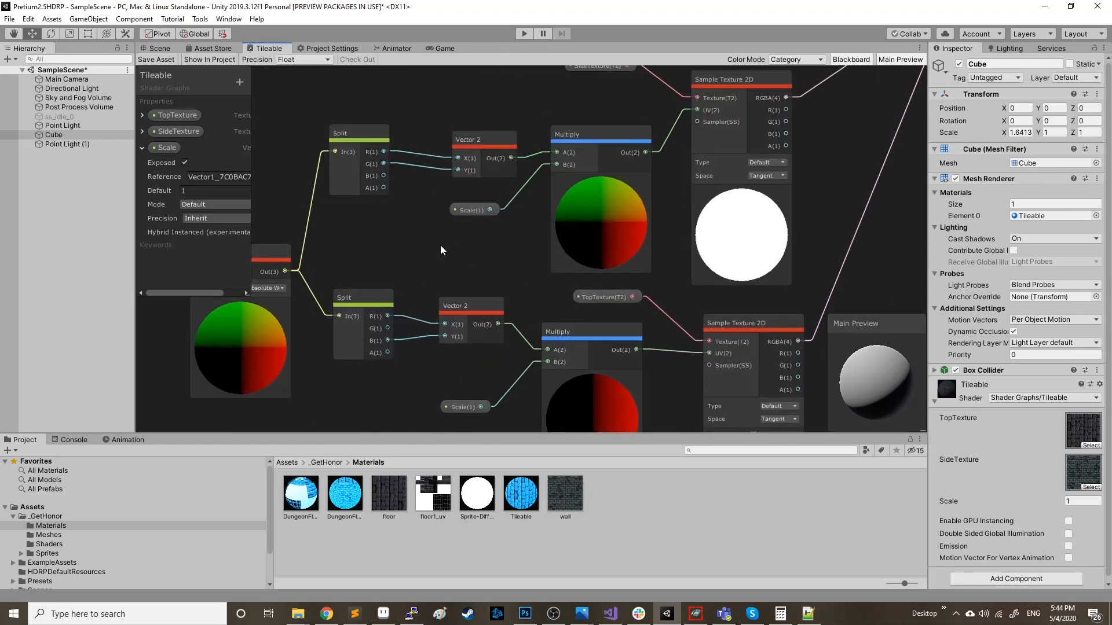
pyautogui.moveTo(440, 245); pyautogui.dragTo(453, 338, button='middle')
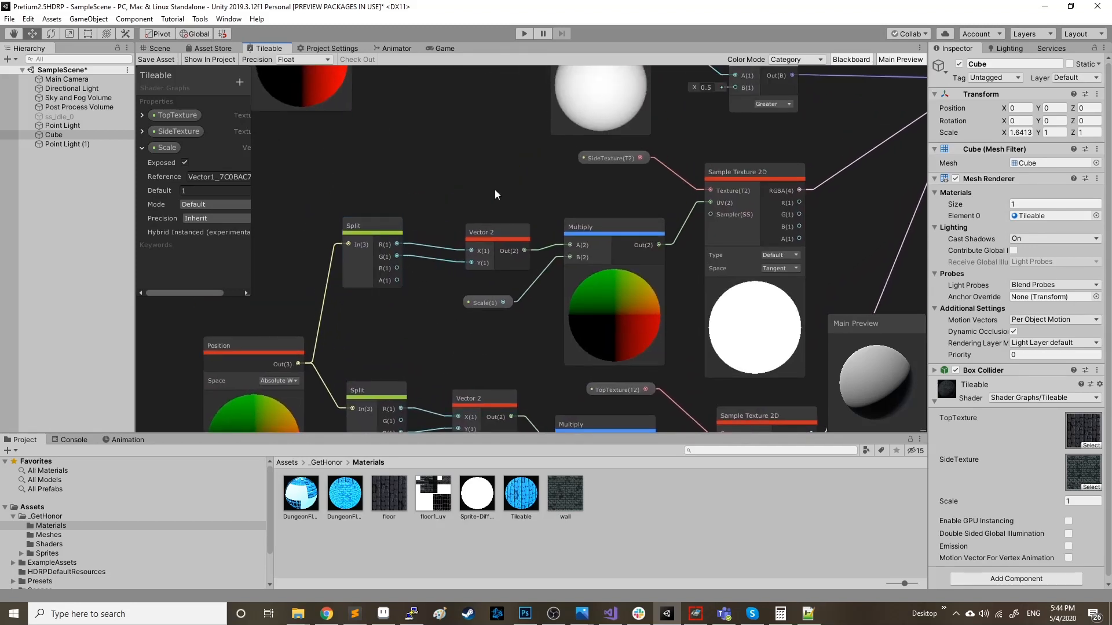
pyautogui.moveTo(494, 189); pyautogui.dragTo(559, 179, button='middle')
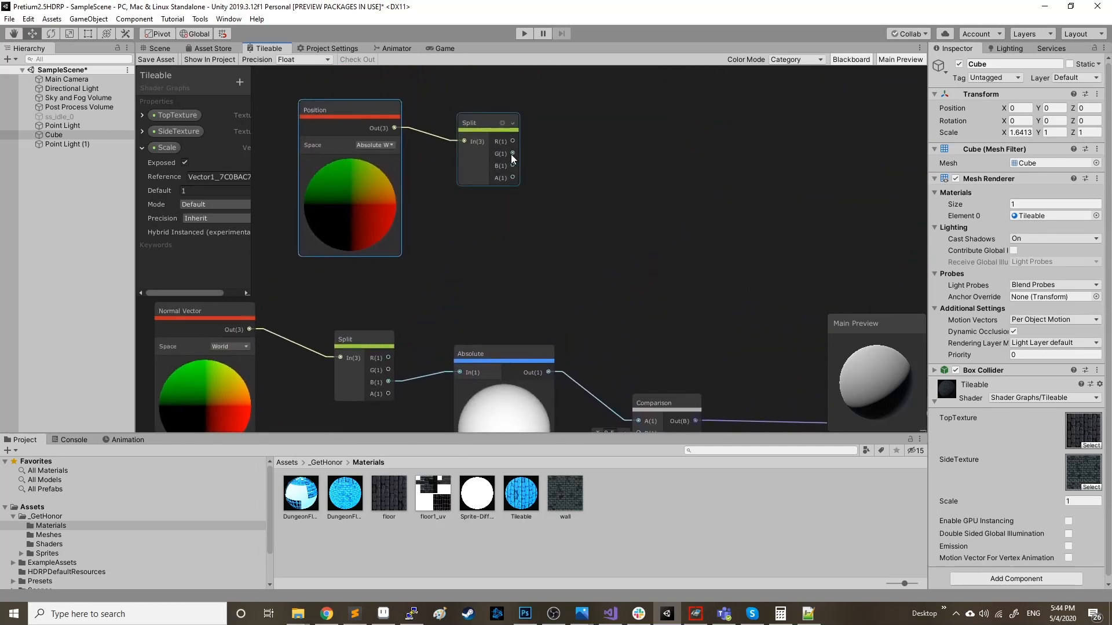
pyautogui.moveTo(512, 154); pyautogui.dragTo(546, 166)
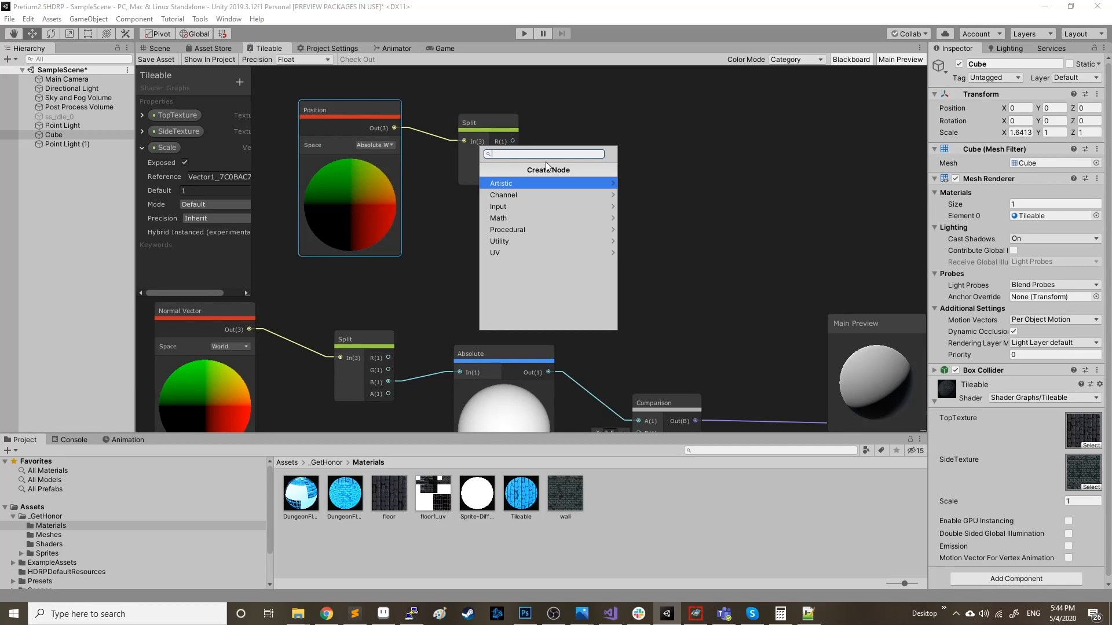
pyautogui.write('vector 2')
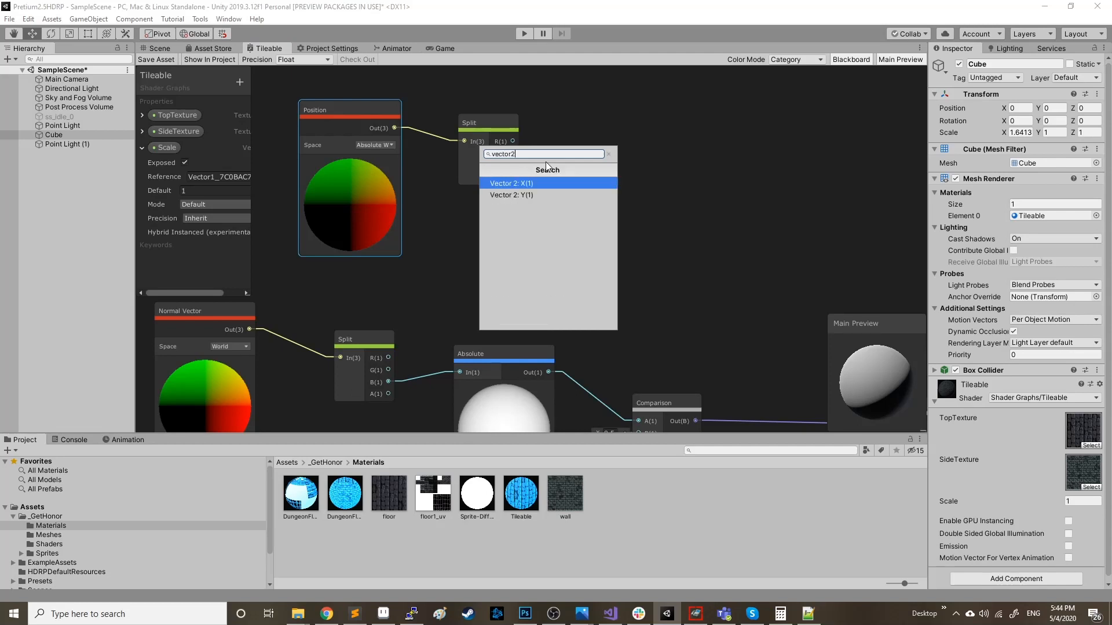
pyautogui.press('Return')
pyautogui.moveTo(566, 153); pyautogui.dragTo(584, 137)
pyautogui.moveTo(513, 166); pyautogui.dragTo(579, 165)
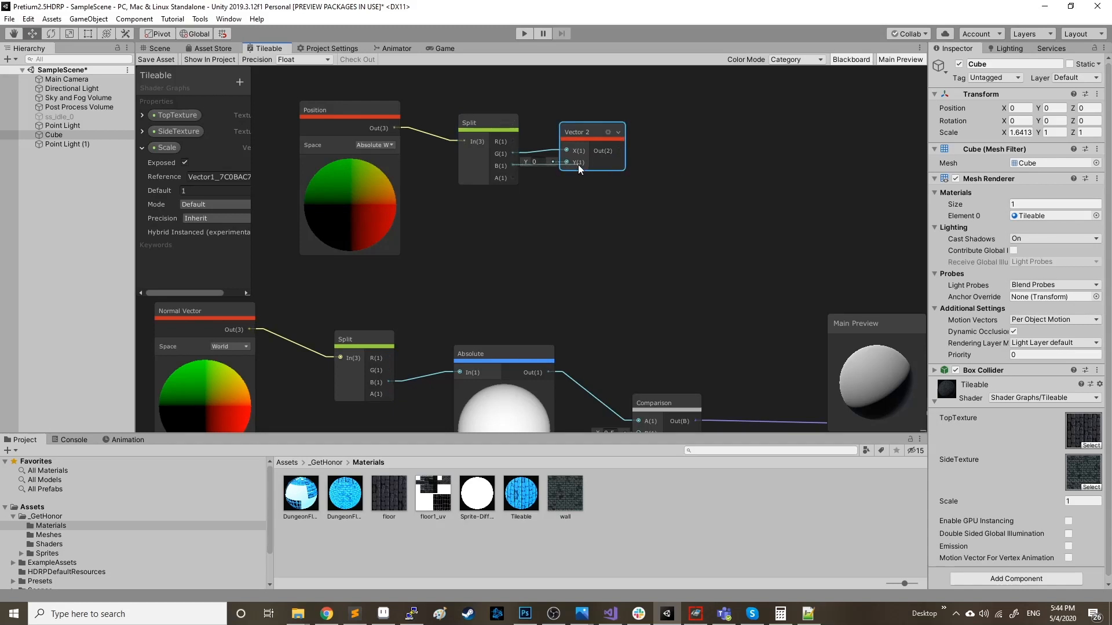
# Step: Align the new Vector 2 node with its Split and add a Scale property node below it
pyautogui.moveTo(733, 167); pyautogui.dragTo(625, 184, button='middle')
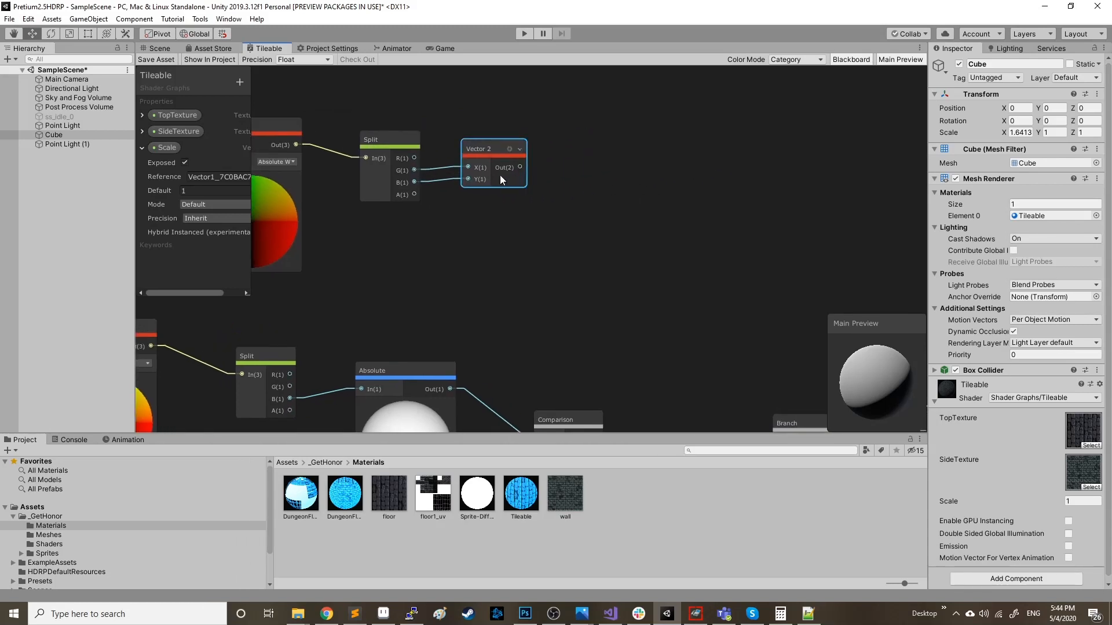
pyautogui.moveTo(499, 175); pyautogui.dragTo(492, 176)
pyautogui.moveTo(676, 219); pyautogui.dragTo(505, 211, button='middle')
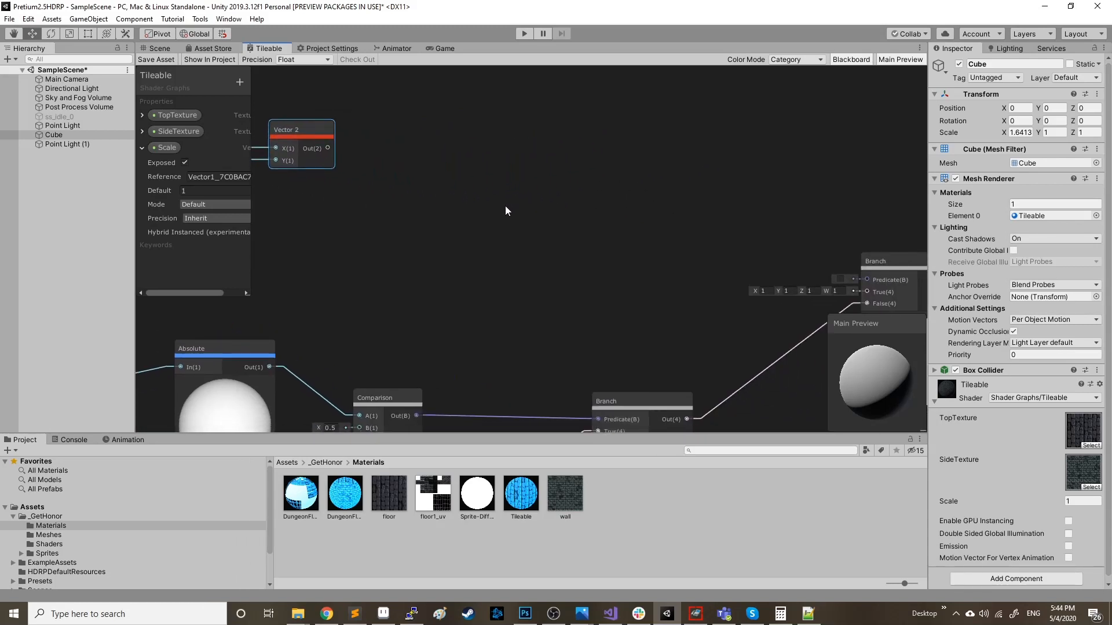
pyautogui.moveTo(427, 198); pyautogui.dragTo(529, 213, button='middle')
pyautogui.click(466, 226)
pyautogui.scroll(-1, 466, 223)
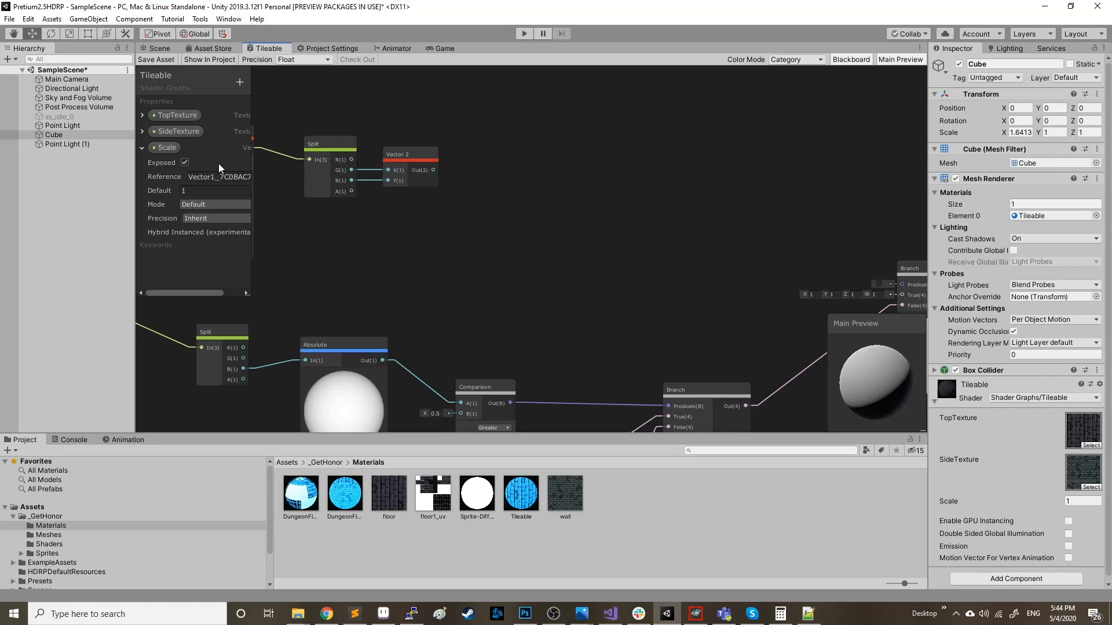
pyautogui.moveTo(381, 215); pyautogui.dragTo(481, 181)
pyautogui.click(664, 250)
pyautogui.moveTo(653, 222); pyautogui.dragTo(628, 226, button='middle')
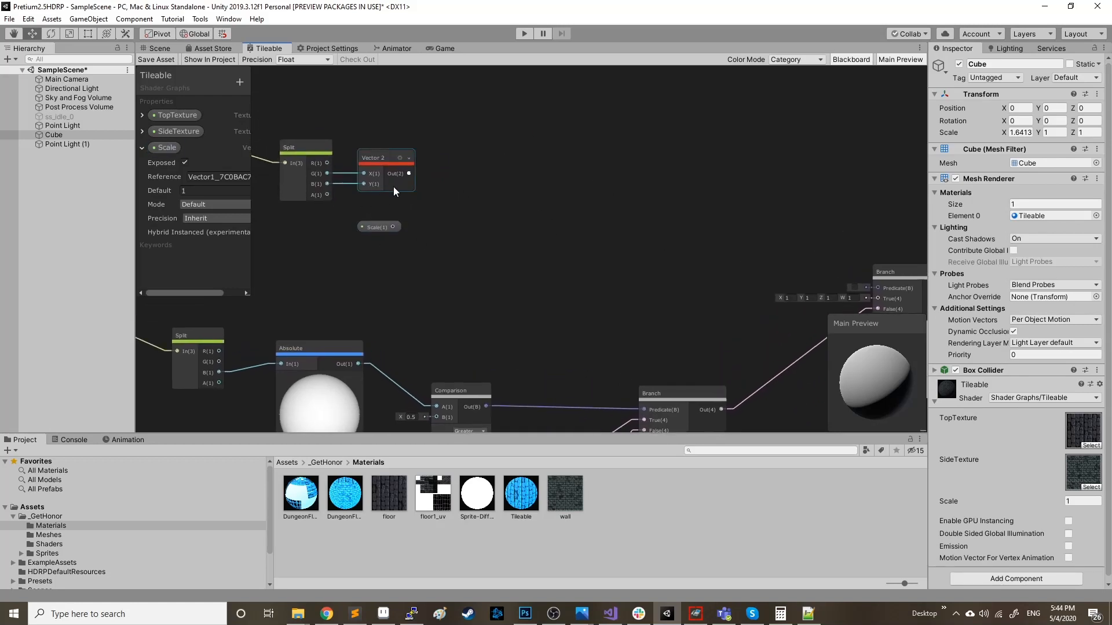
# Step: Copy the SideTexture property with its Sample Texture 2D node and place the pasted pair beside the new Vector 2
pyautogui.moveTo(442, 262); pyautogui.dragTo(549, 36, button='middle')
pyautogui.moveTo(668, 117); pyautogui.dragTo(607, 245, button='middle')
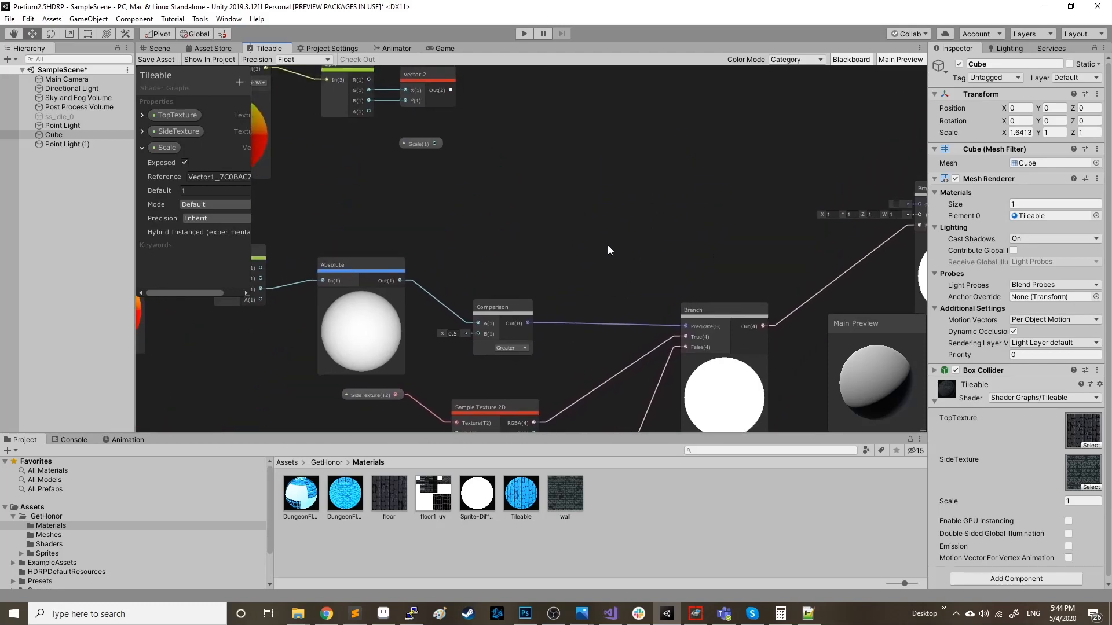
pyautogui.moveTo(500, 106); pyautogui.dragTo(496, 130, button='middle')
pyautogui.moveTo(519, 277); pyautogui.dragTo(538, 58, button='middle')
pyautogui.moveTo(575, 266); pyautogui.dragTo(620, 155, button='middle')
pyautogui.click(409, 102)
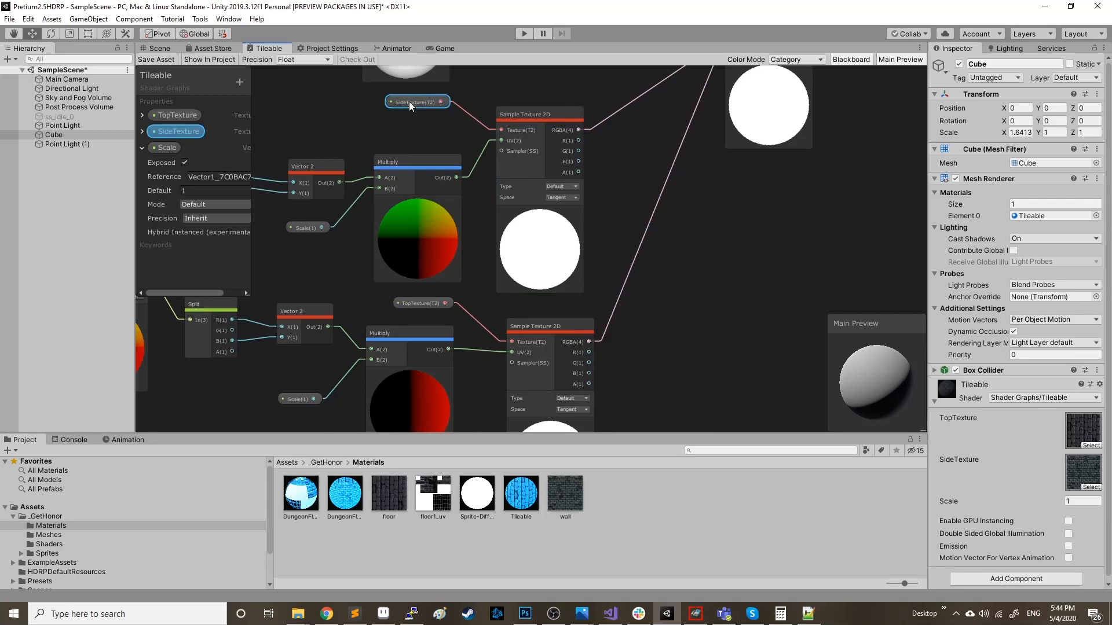
pyautogui.moveTo(655, 113); pyautogui.dragTo(693, 278, button='middle')
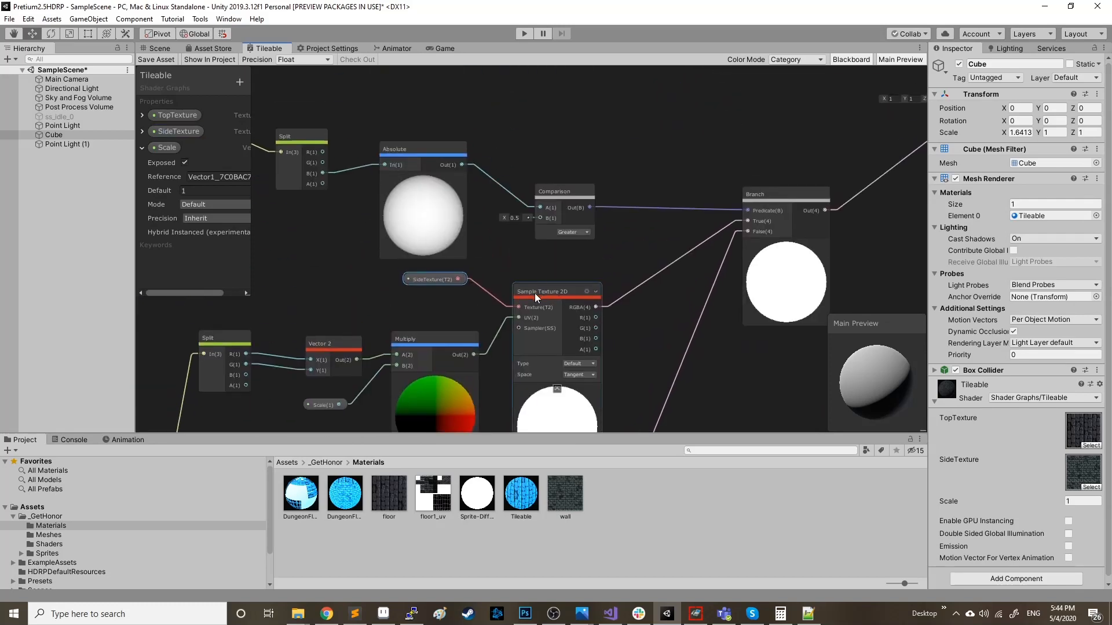
pyautogui.moveTo(646, 175); pyautogui.dragTo(621, 333, button='middle')
pyautogui.hotkey('ctrl', 'v')
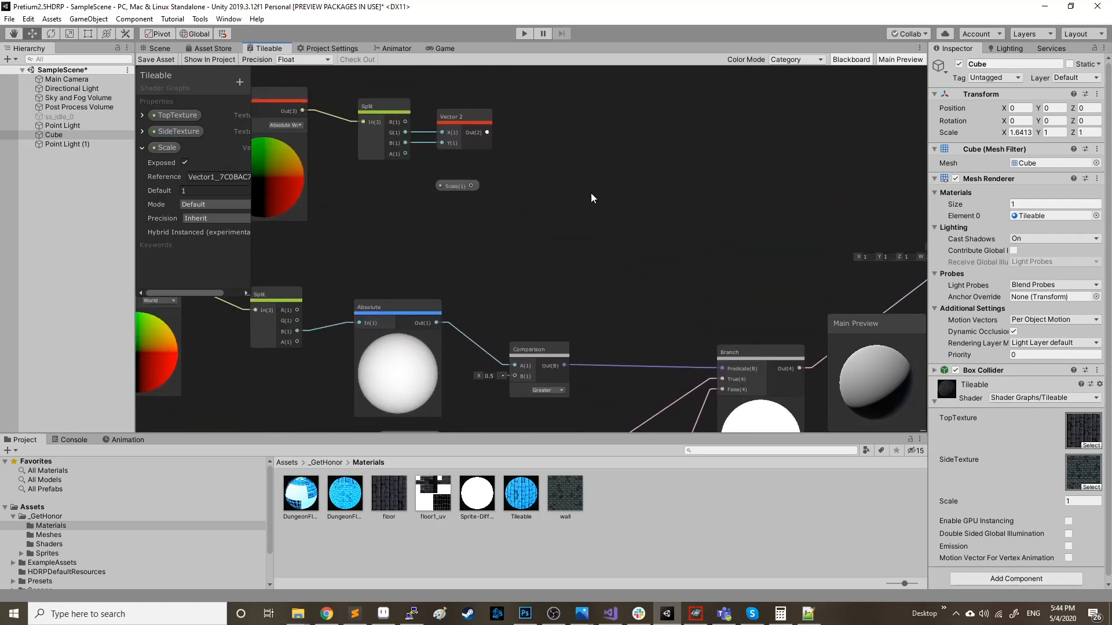
pyautogui.moveTo(566, 357); pyautogui.dragTo(555, 239, button='middle')
pyautogui.moveTo(534, 341); pyautogui.dragTo(583, 158)
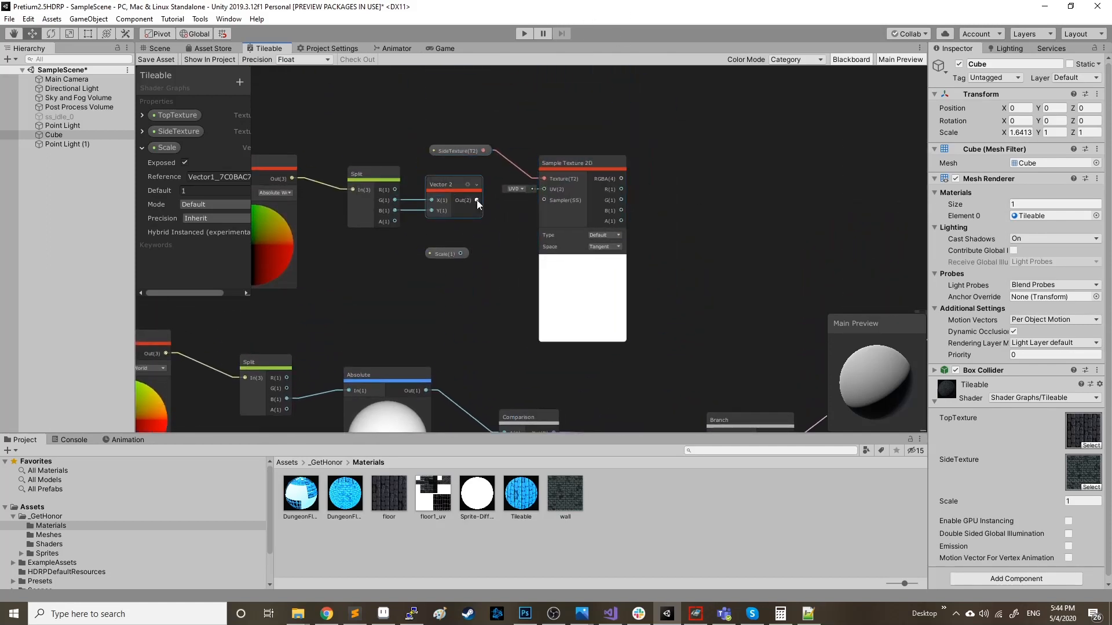
# Step: Connect the new Vector 2 to the copied Sample Texture 2D's UV and its RGBA output to the second Branch's True input
pyautogui.moveTo(476, 200); pyautogui.dragTo(577, 179)
pyautogui.moveTo(774, 223); pyautogui.dragTo(461, 135, button='middle')
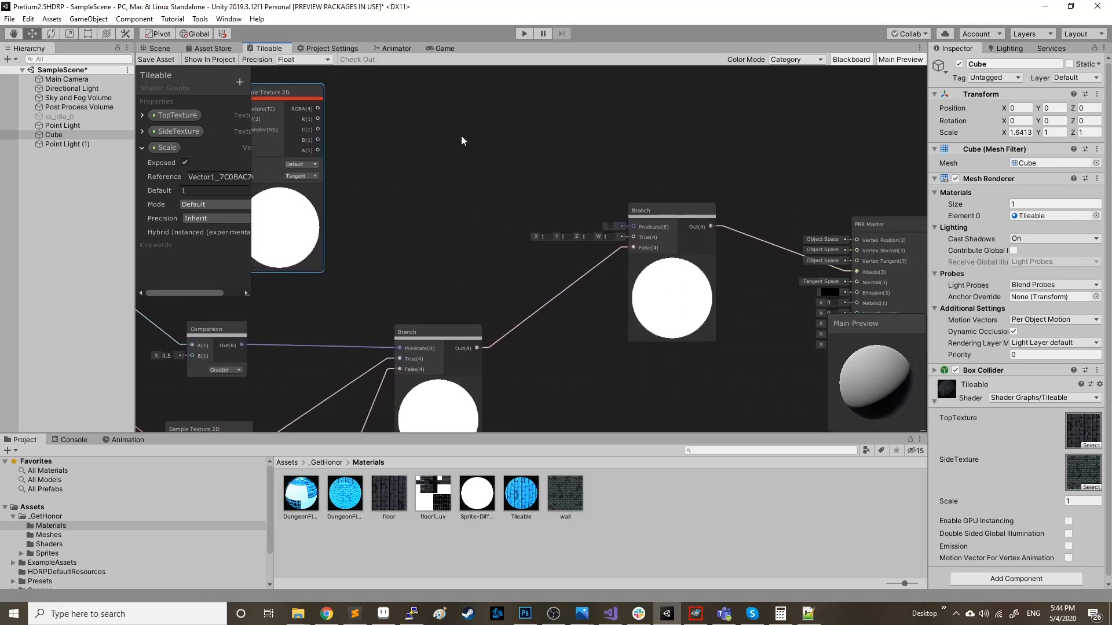
pyautogui.moveTo(314, 113); pyautogui.dragTo(635, 249)
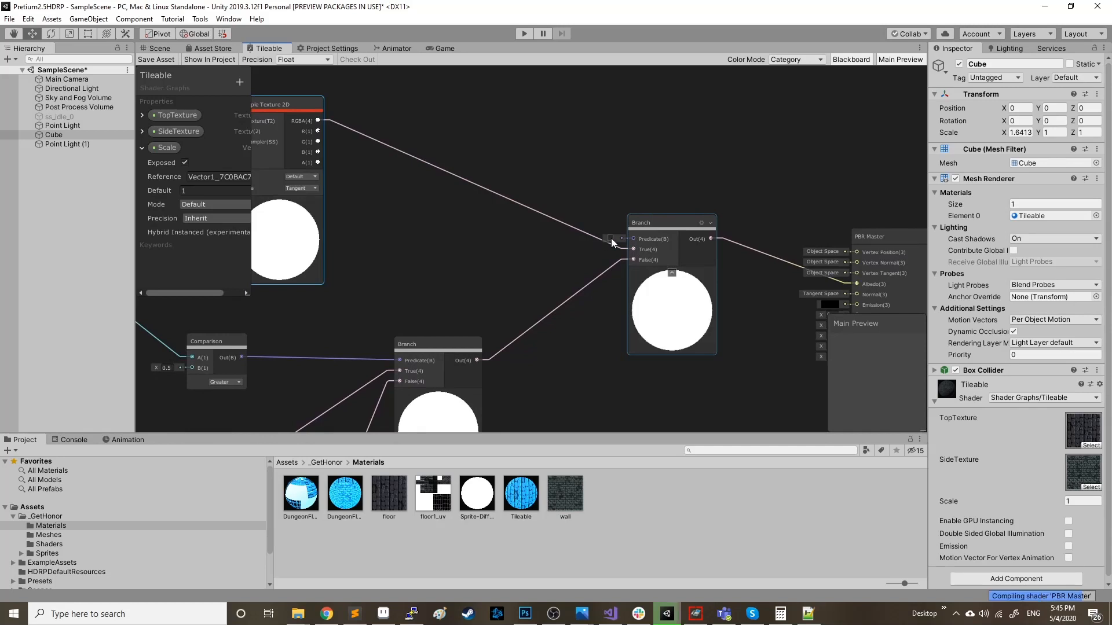
# Step: Enable the second Branch's Predicate, save the asset, and inspect the cube's faces in the scene before returning to the Tileable graph
pyautogui.click(609, 237)
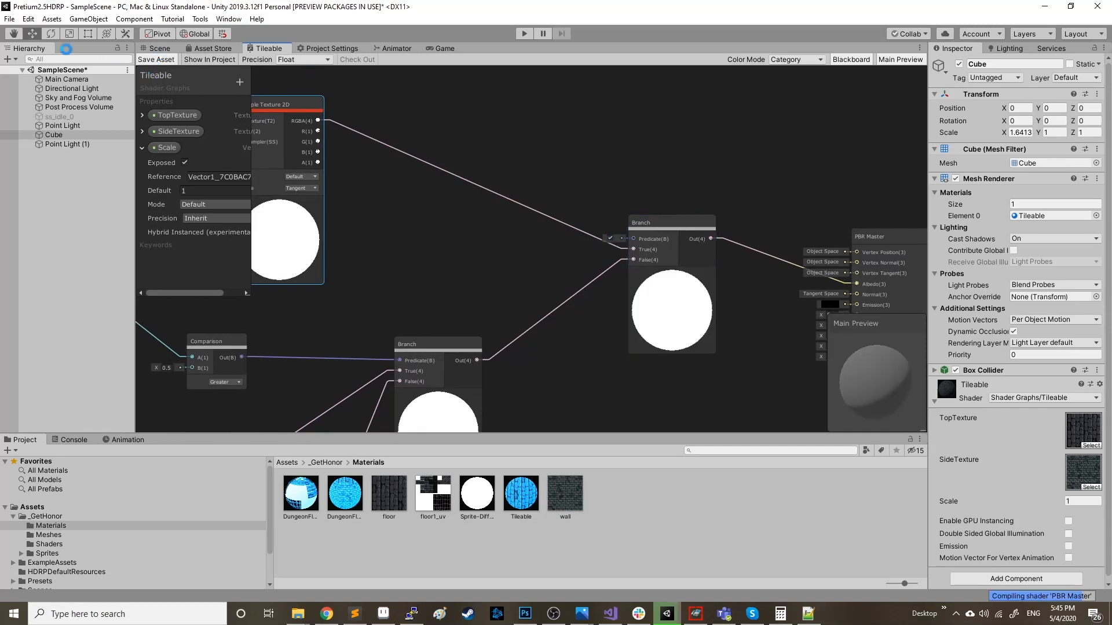
pyautogui.click(155, 49)
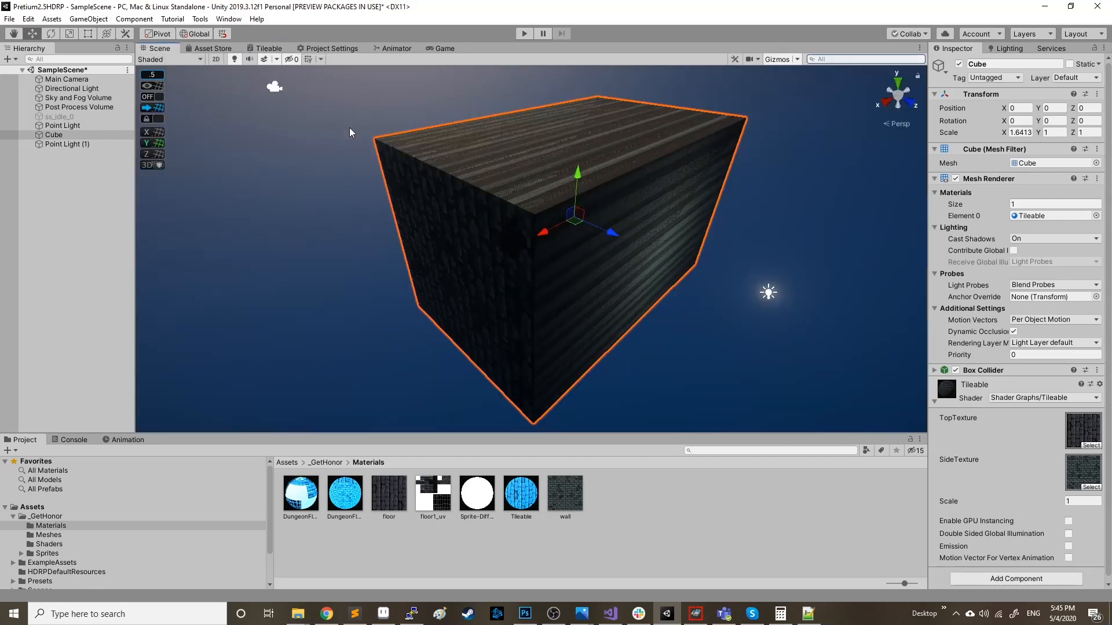
pyautogui.keyDown('alt'); pyautogui.moveTo(422, 174); pyautogui.dragTo(567, 186); pyautogui.keyUp('alt')
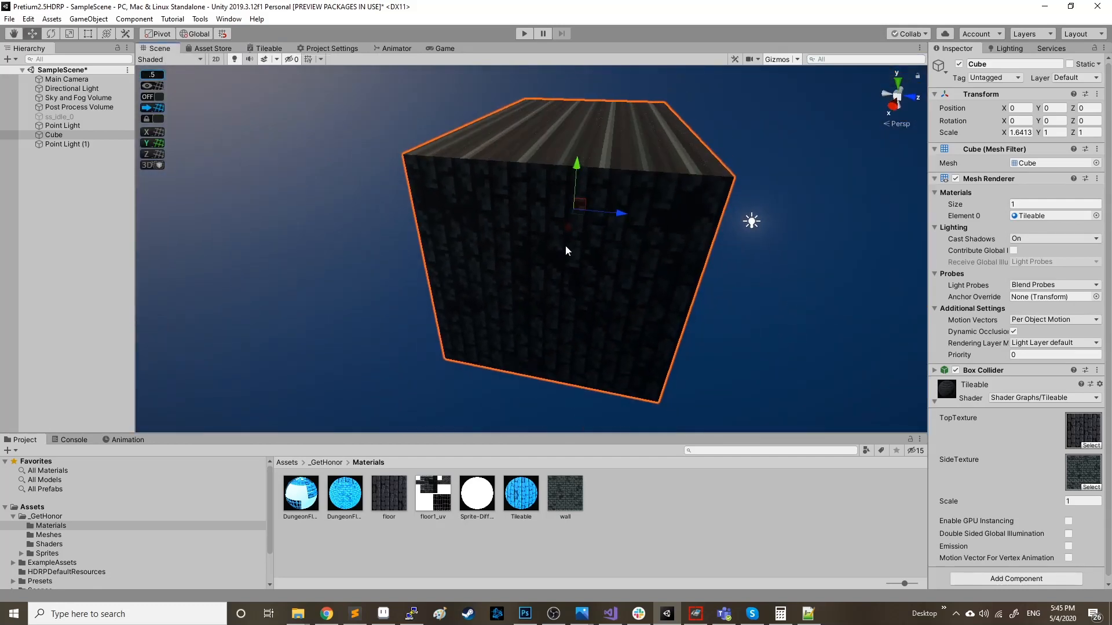
pyautogui.keyDown('alt'); pyautogui.moveTo(600, 281); pyautogui.dragTo(614, 262); pyautogui.keyUp('alt')
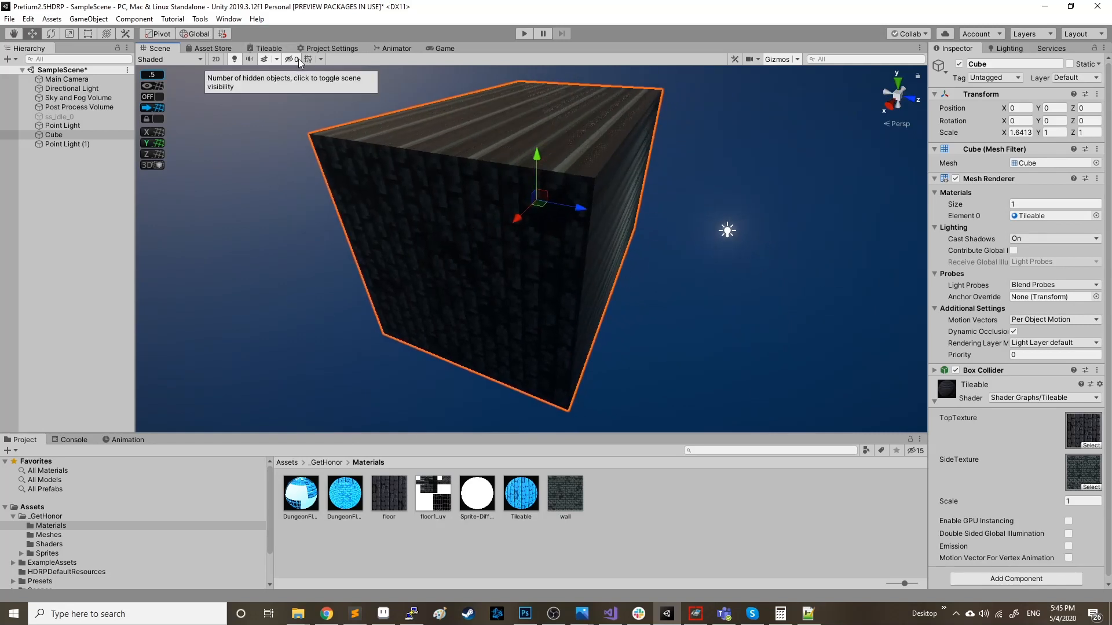
pyautogui.click(266, 49)
pyautogui.scroll(-1, 436, 208)
pyautogui.moveTo(436, 209); pyautogui.dragTo(589, 230, button='middle')
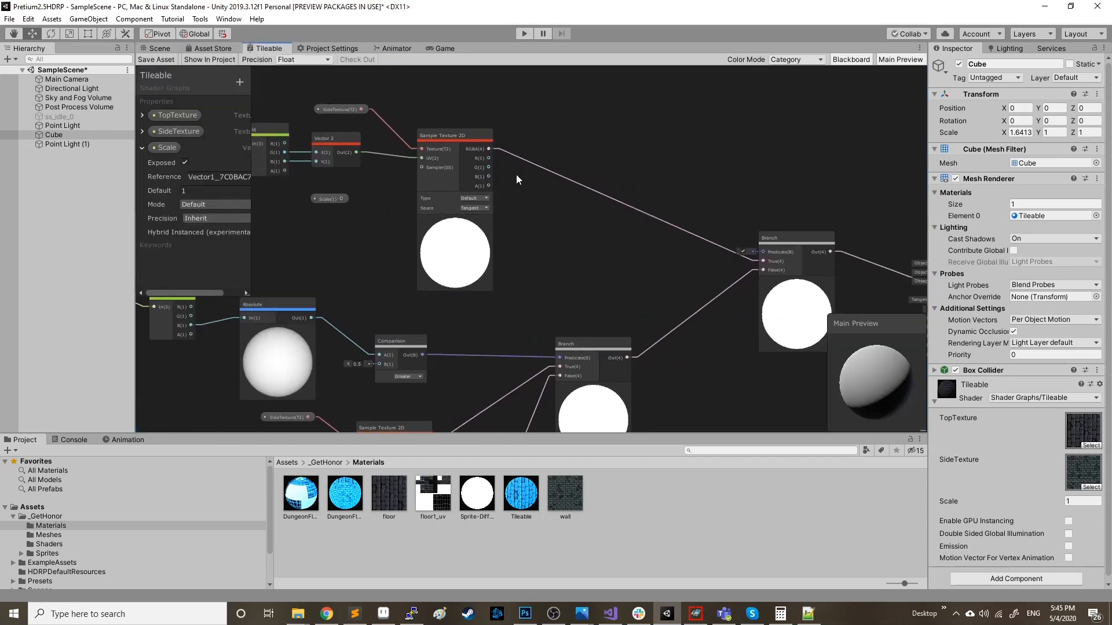
# Step: Move the copied SideTexture property and its Sample Texture 2D node closer to the second Branch, leaving space after the new Vector 2
pyautogui.moveTo(522, 154); pyautogui.dragTo(597, 147, button='middle')
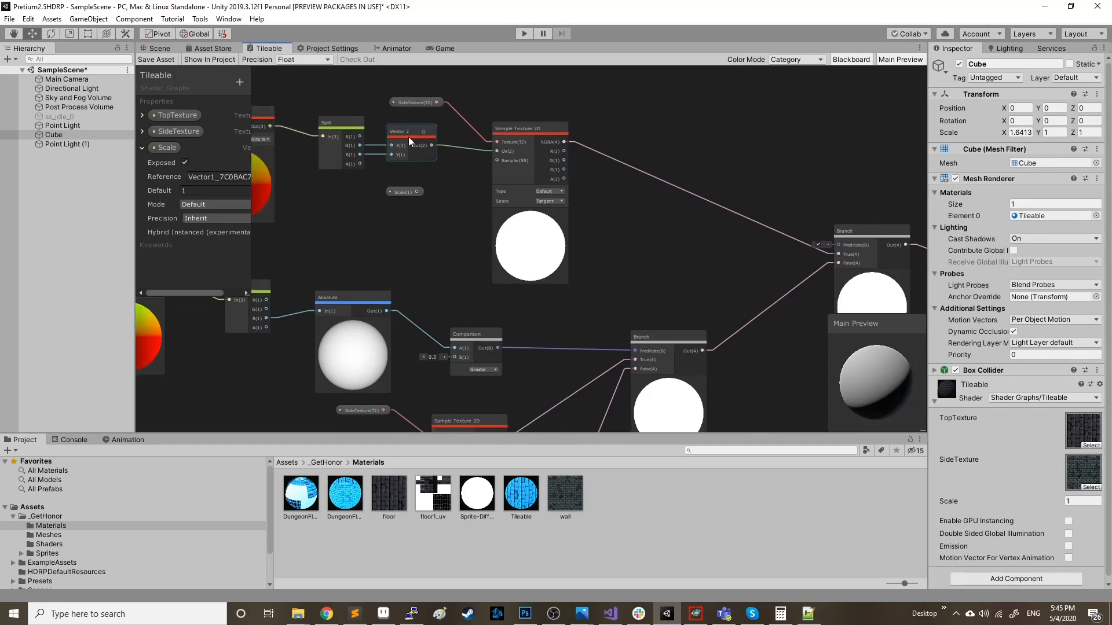
pyautogui.click(398, 99)
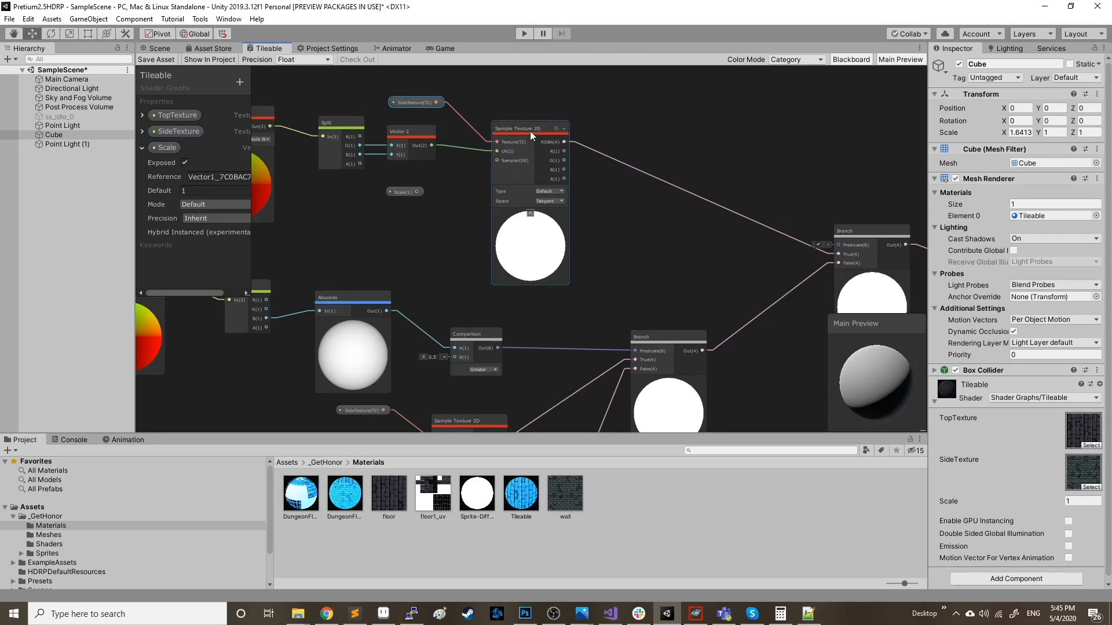
pyautogui.keyDown('shift'); pyautogui.moveTo(530, 130); pyautogui.dragTo(704, 140); pyautogui.keyUp('shift')
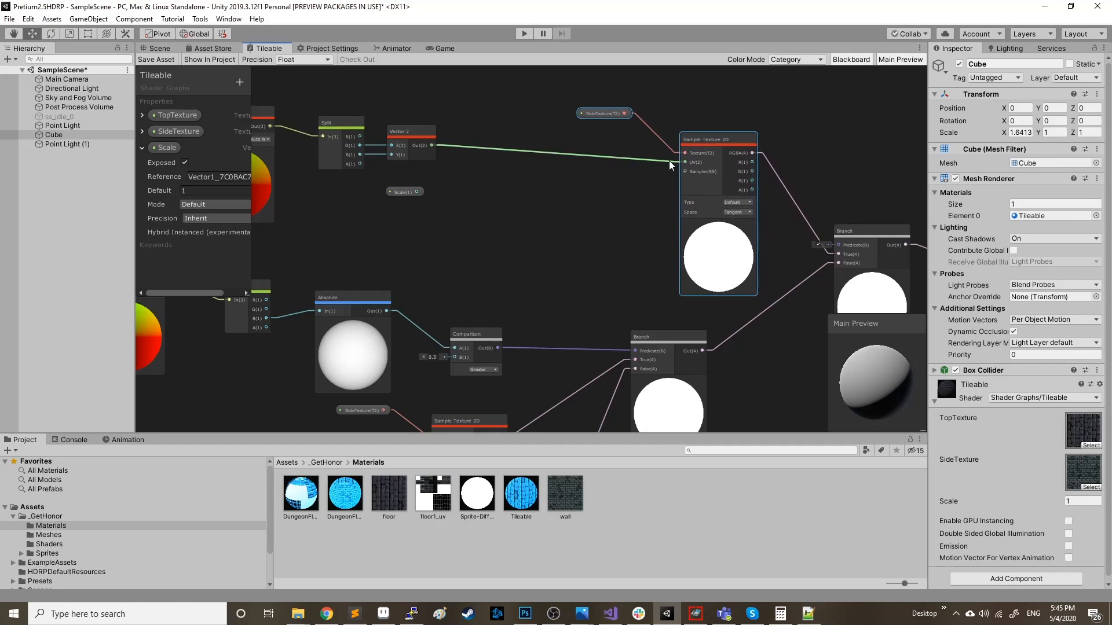
pyautogui.click(643, 159)
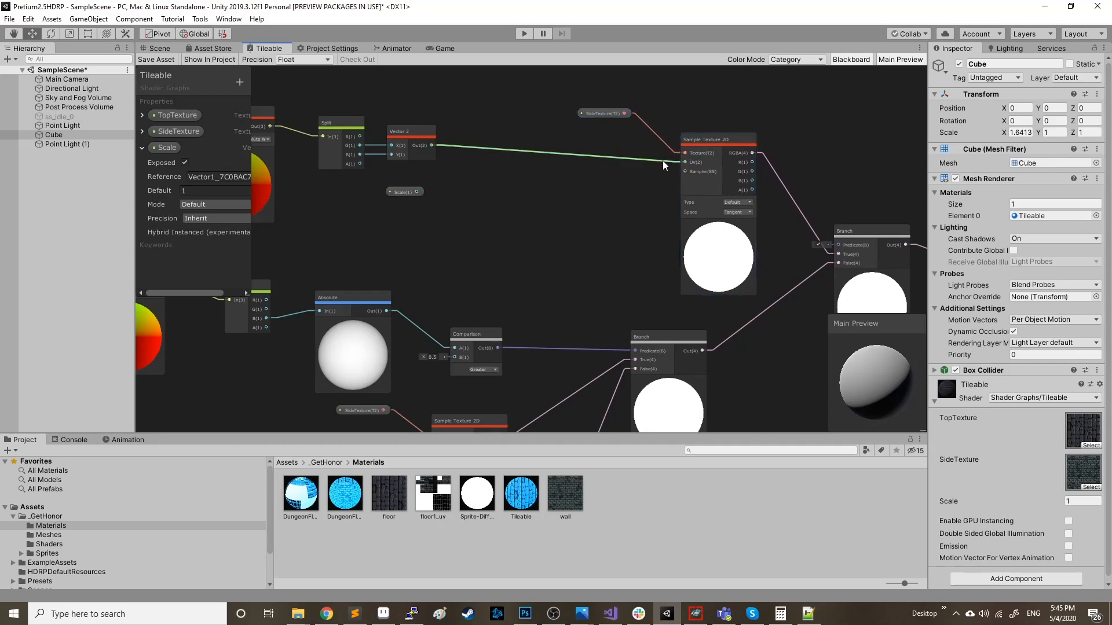
# Step: Detach the new Vector 2 from the Sample Texture 2D and feed it into a new Multiply node, with Scale connected to B
pyautogui.moveTo(670, 162); pyautogui.dragTo(484, 154)
pyautogui.moveTo(450, 151); pyautogui.dragTo(451, 150)
pyautogui.write('multi')
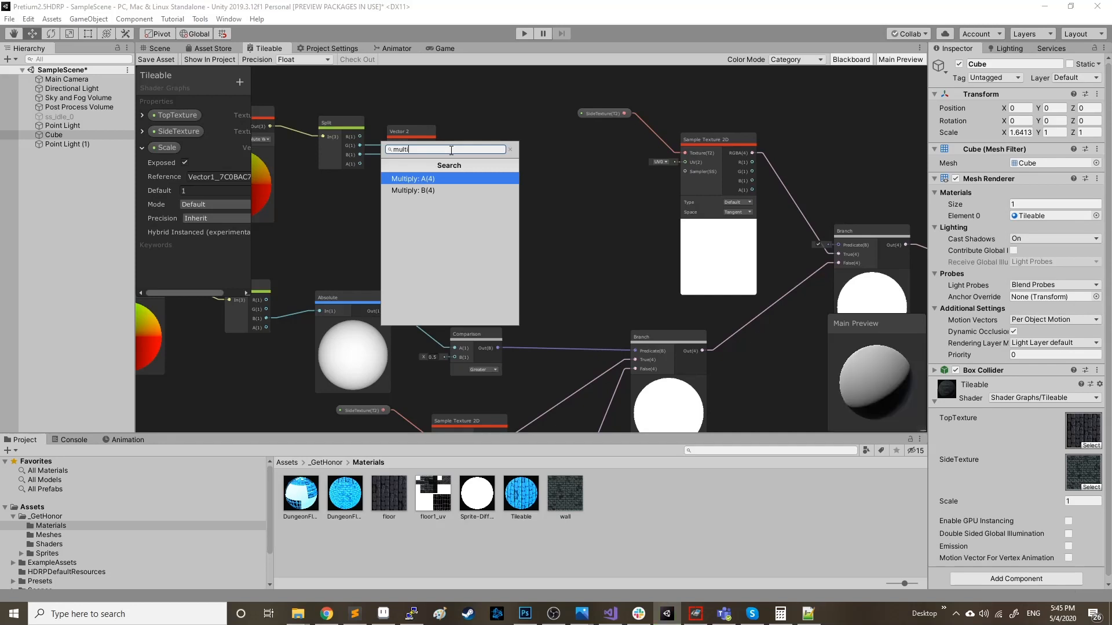
pyautogui.press('Return')
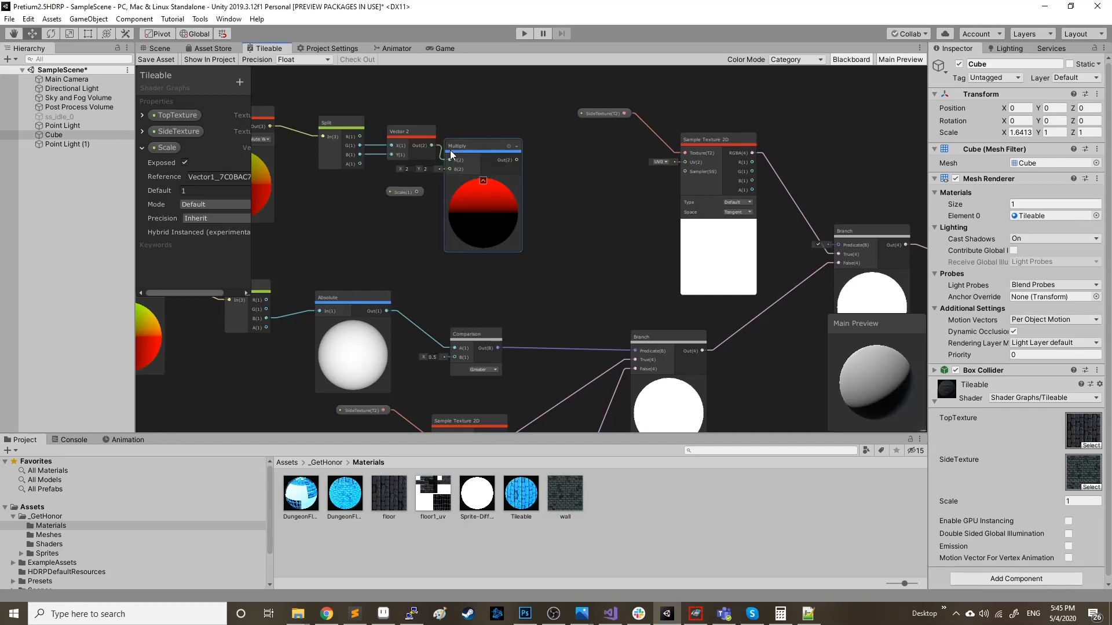
pyautogui.moveTo(462, 149); pyautogui.dragTo(487, 143)
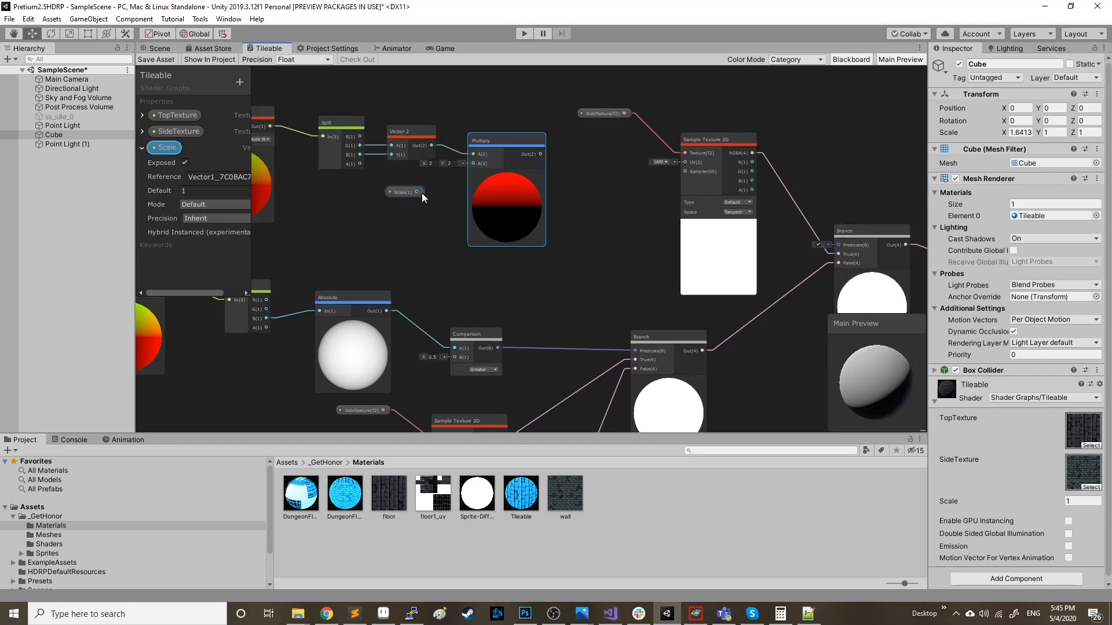
pyautogui.moveTo(415, 192); pyautogui.dragTo(482, 165)
# Step: Shift the upper Position, Split, Vector 2, Scale and Multiply nodes together farther away from the Sample Texture 2D
pyautogui.scroll(-1, 451, 225)
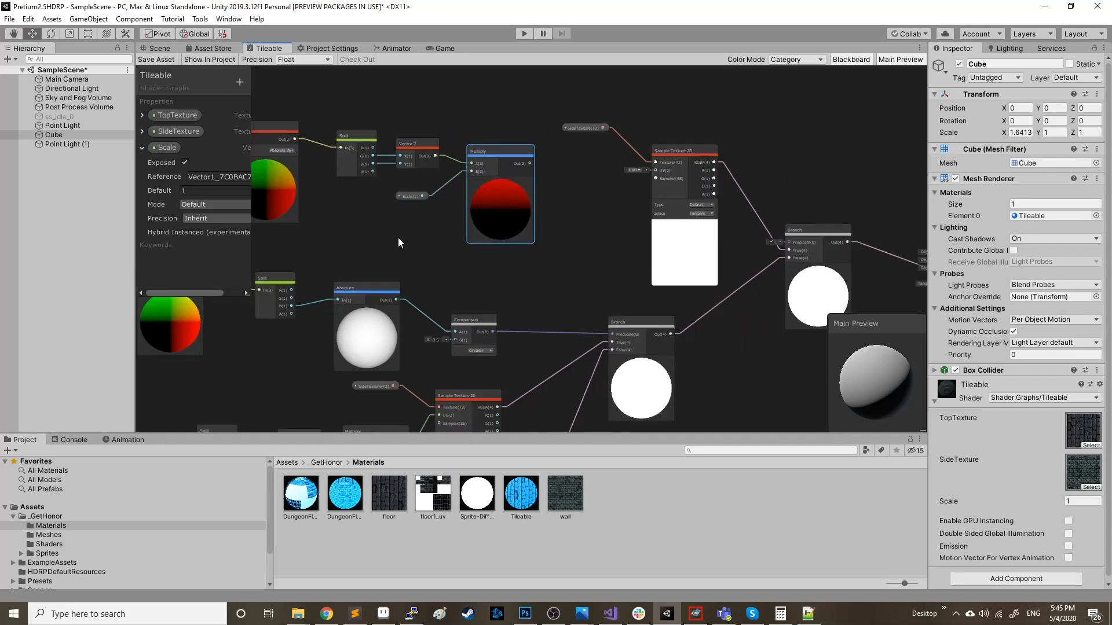
pyautogui.moveTo(398, 237); pyautogui.dragTo(588, 261, button='middle')
pyautogui.moveTo(588, 262); pyautogui.dragTo(394, 149)
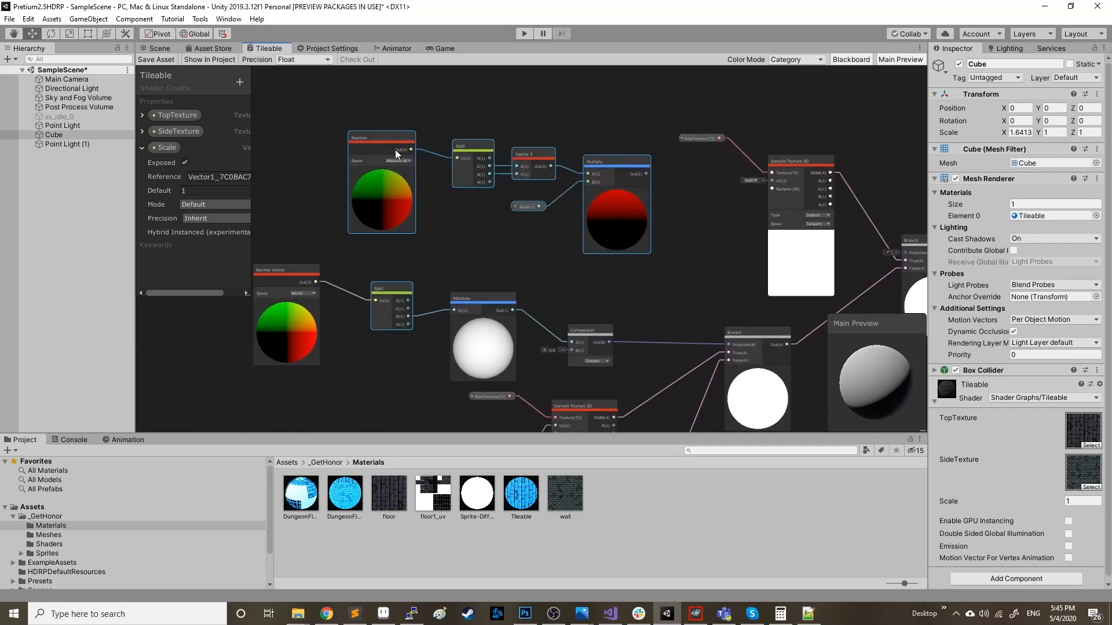
pyautogui.moveTo(408, 206); pyautogui.dragTo(283, 180)
pyautogui.click(647, 224)
pyautogui.scroll(2, 599, 217)
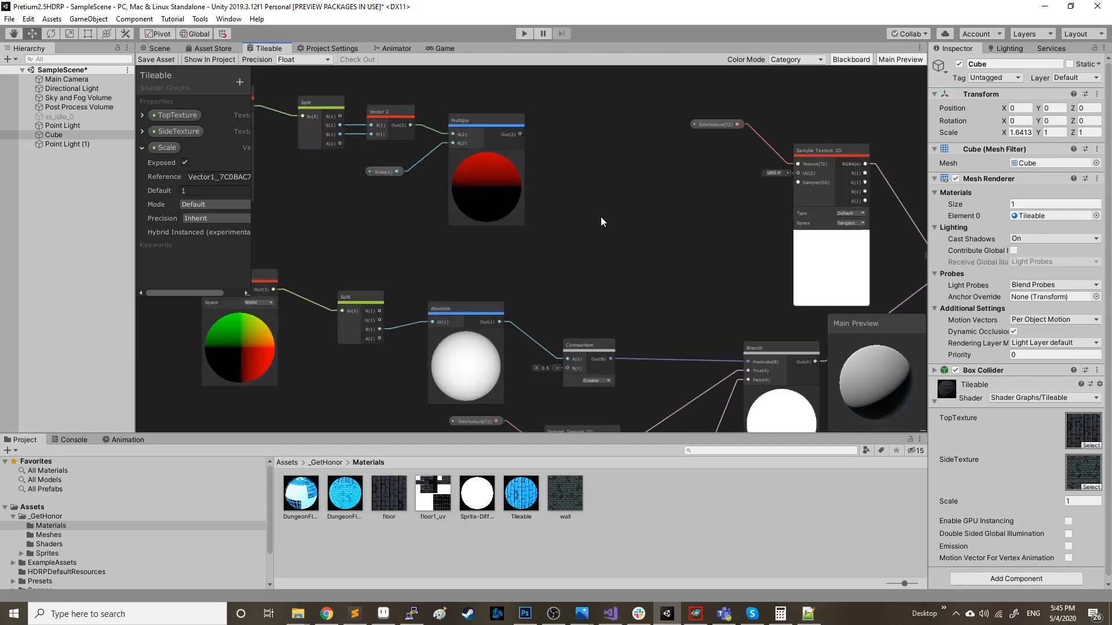
# Step: Add a Rotate node with its UV input fed by the new Multiply's output and place it before the Sample Texture 2D
pyautogui.moveTo(513, 132); pyautogui.dragTo(476, 163, button='middle')
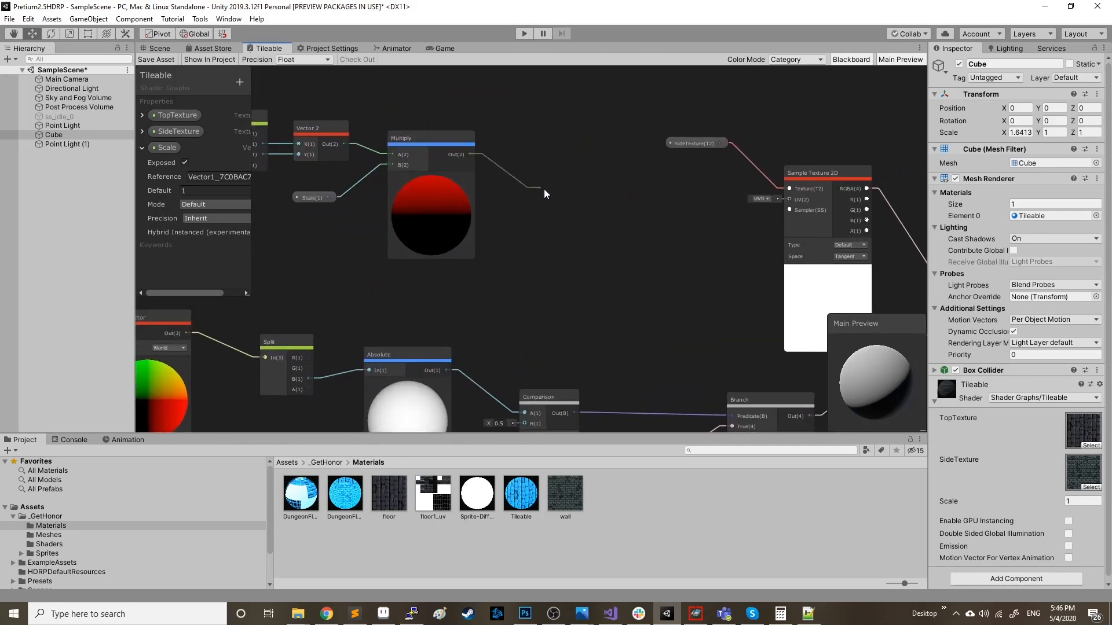
pyautogui.press('space')
pyautogui.write('rotate')
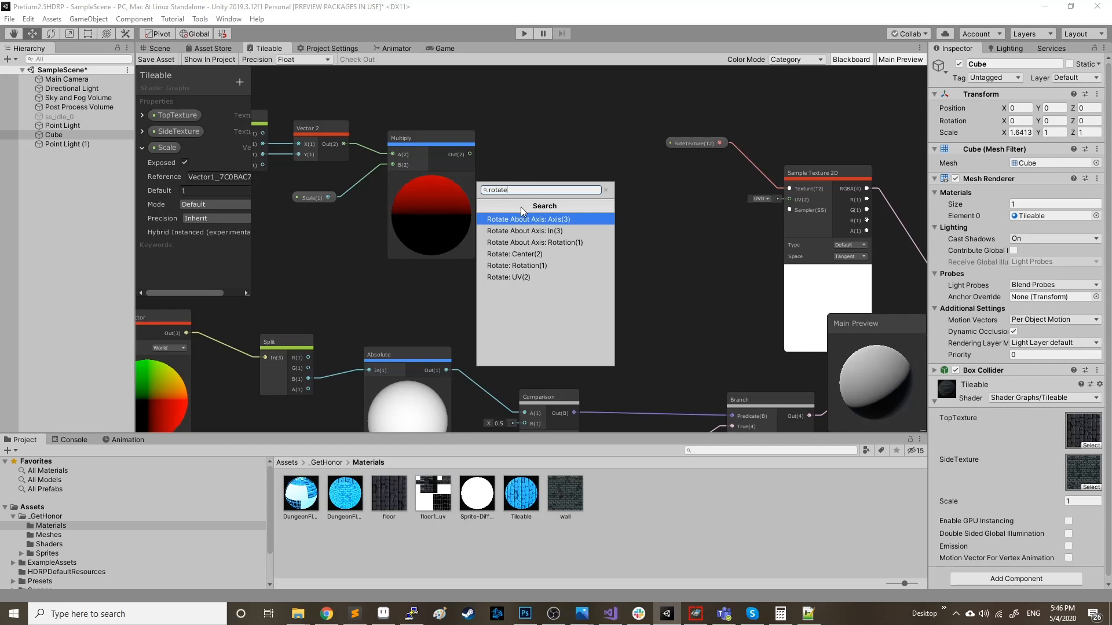
pyautogui.click(531, 277)
pyautogui.moveTo(569, 175); pyautogui.dragTo(587, 151)
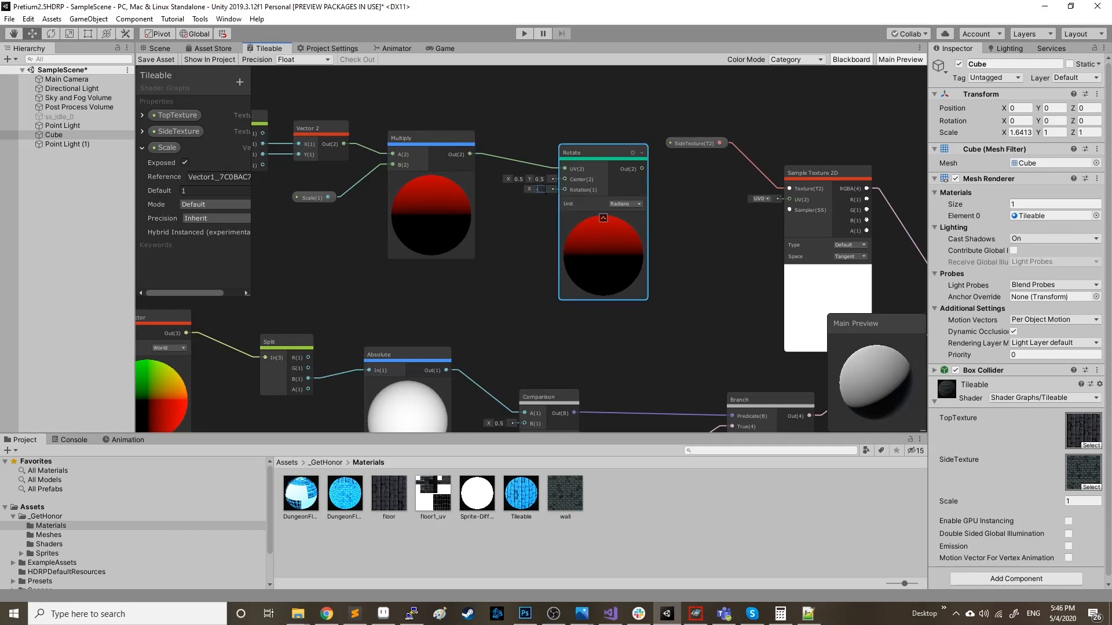
# Step: Set the Rotate node's Rotation to -90 and its Unit to Degrees
pyautogui.write('90')
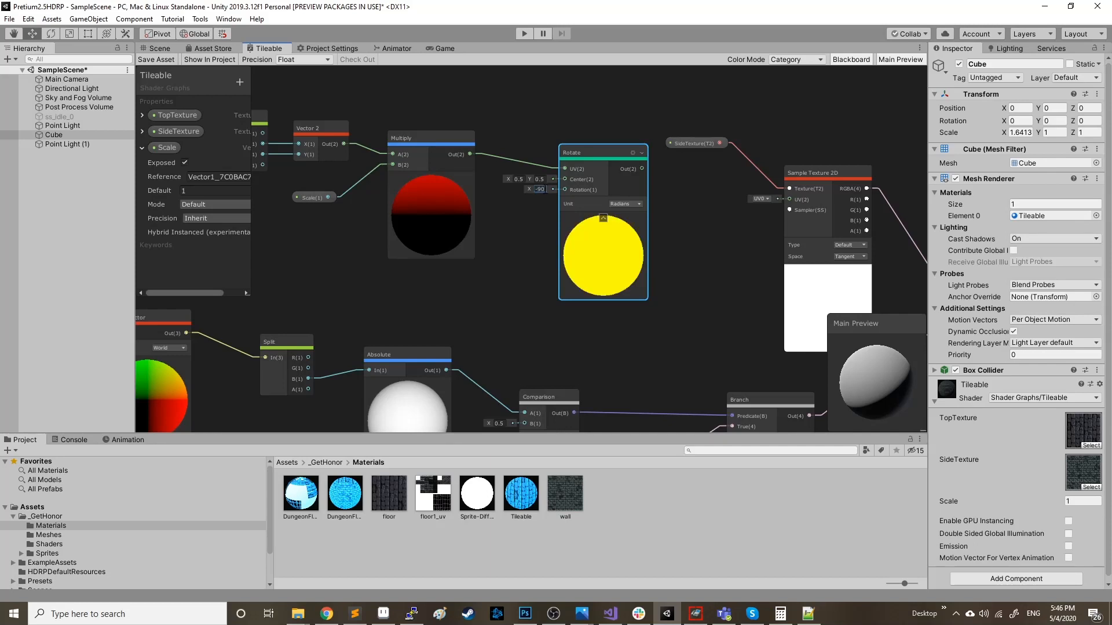
pyautogui.scroll(1, 654, 216)
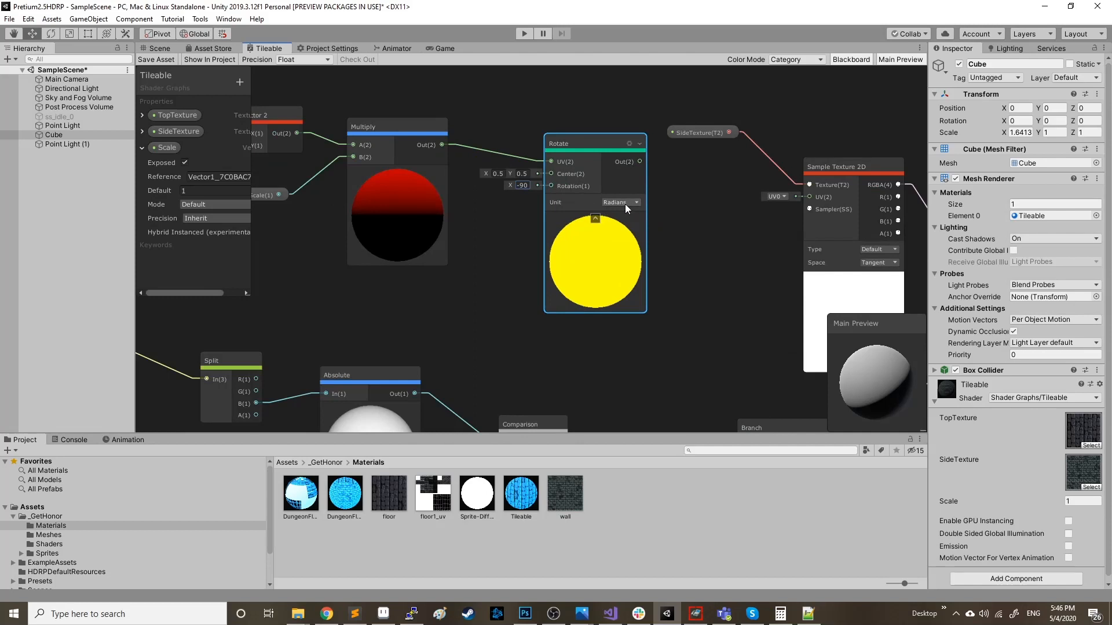
pyautogui.click(625, 204)
pyautogui.click(637, 227)
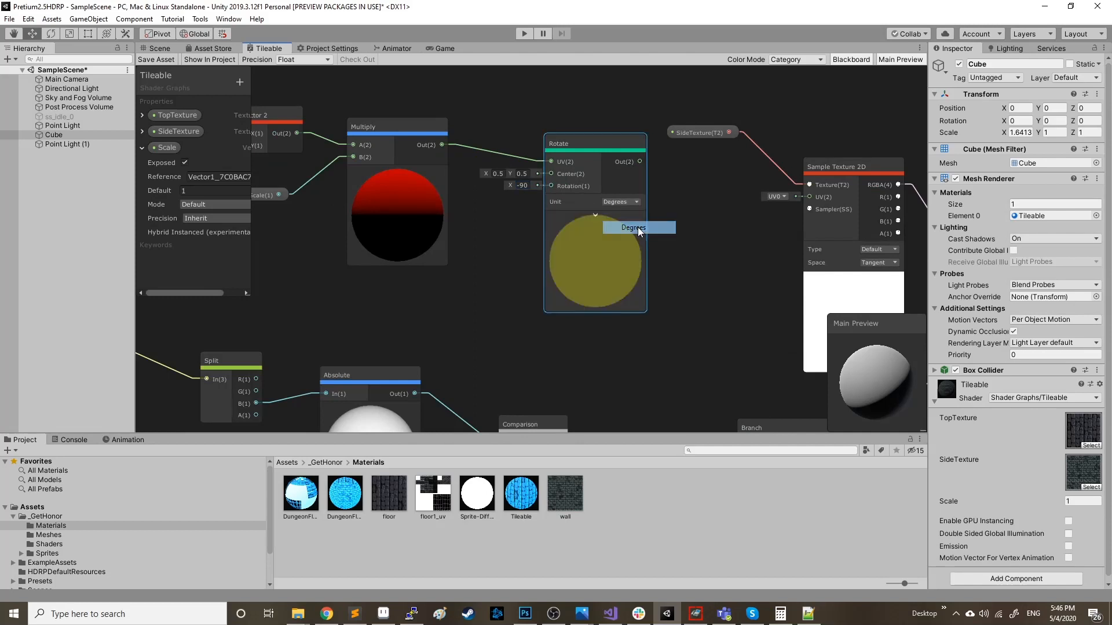
pyautogui.scroll(-1, 659, 210)
# Step: Connect the Rotate output to the copied Sample Texture 2D's UV, check the cube in the scene, and return to the Tileable graph
pyautogui.moveTo(652, 207); pyautogui.dragTo(548, 195, button='middle')
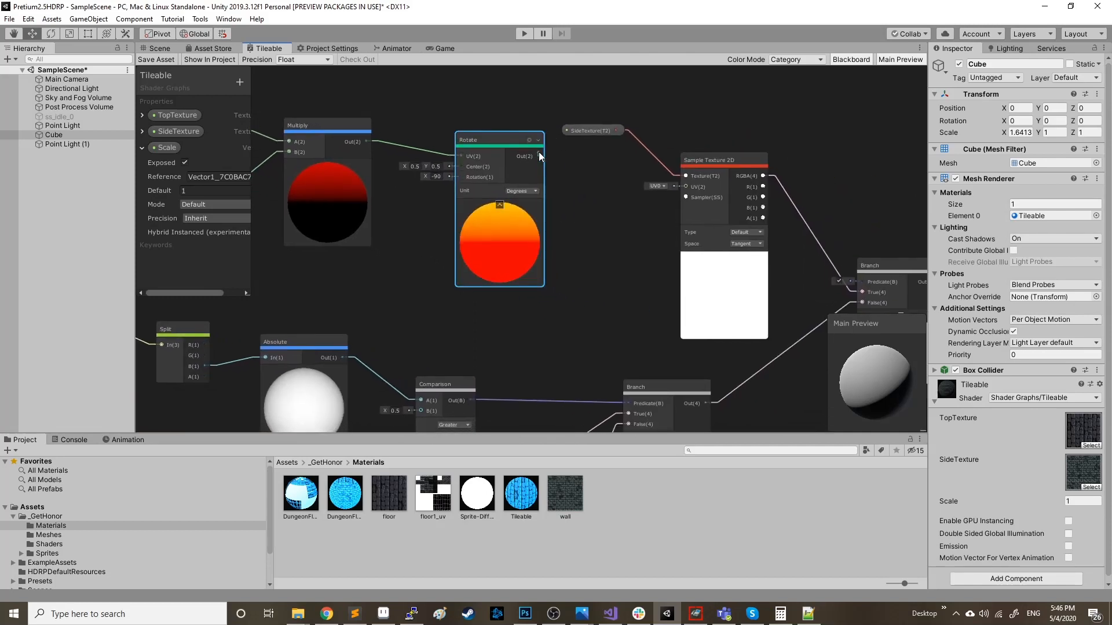
pyautogui.moveTo(538, 156); pyautogui.dragTo(687, 186)
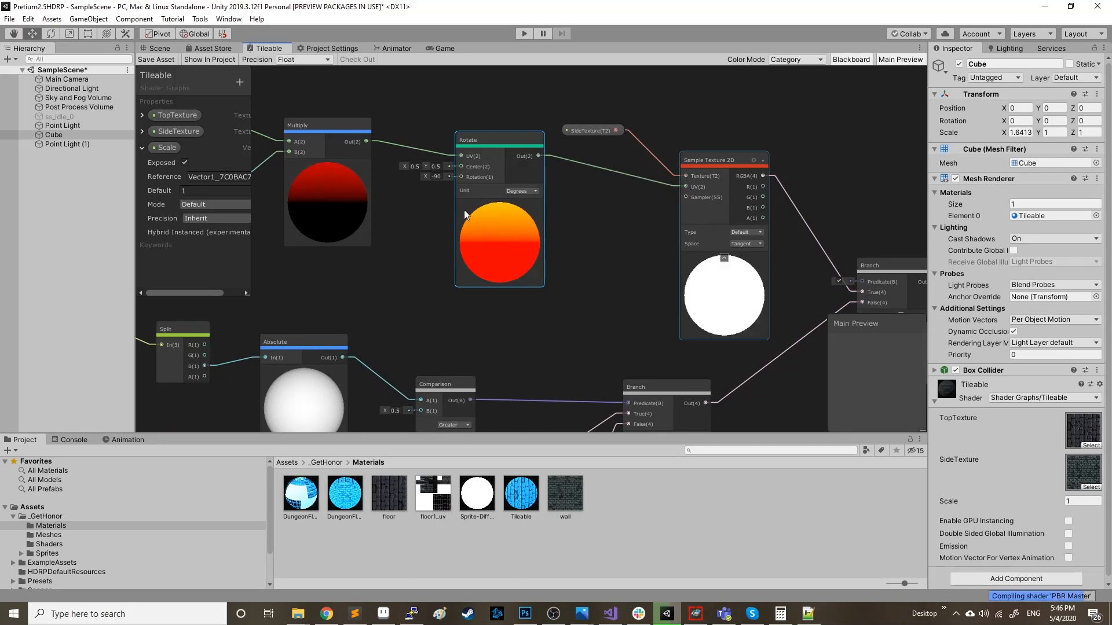
pyautogui.click(159, 50)
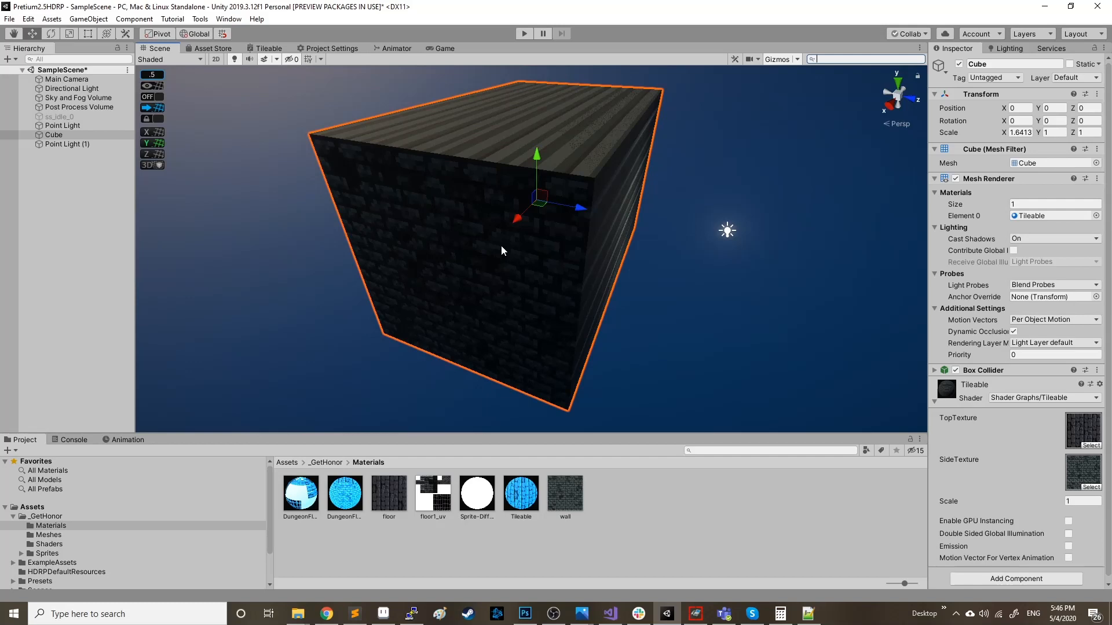
pyautogui.click(215, 48)
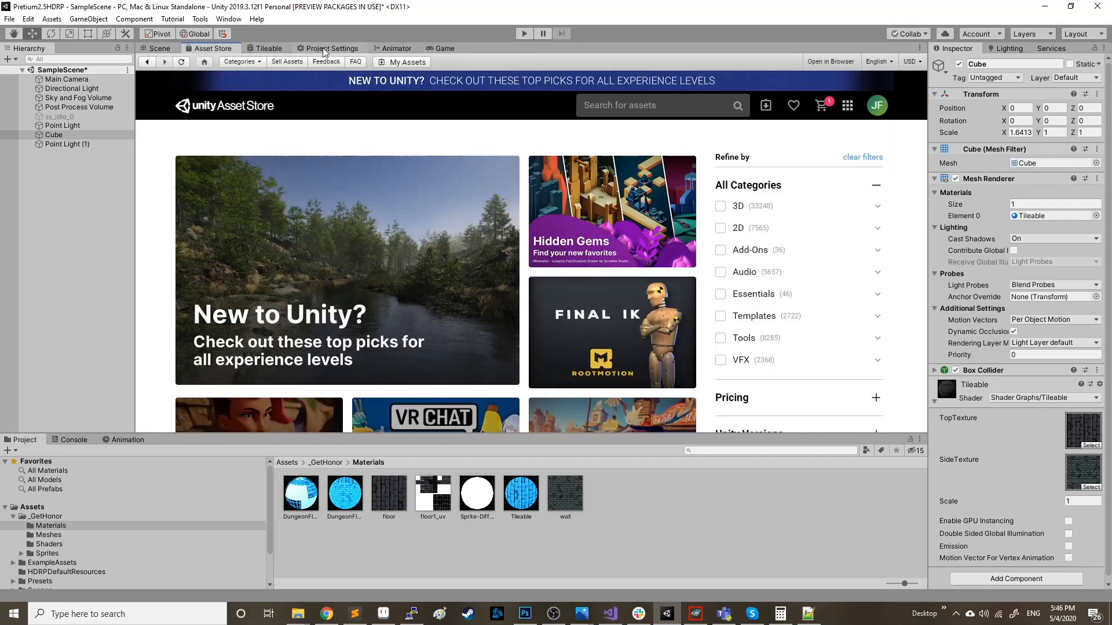
pyautogui.click(253, 49)
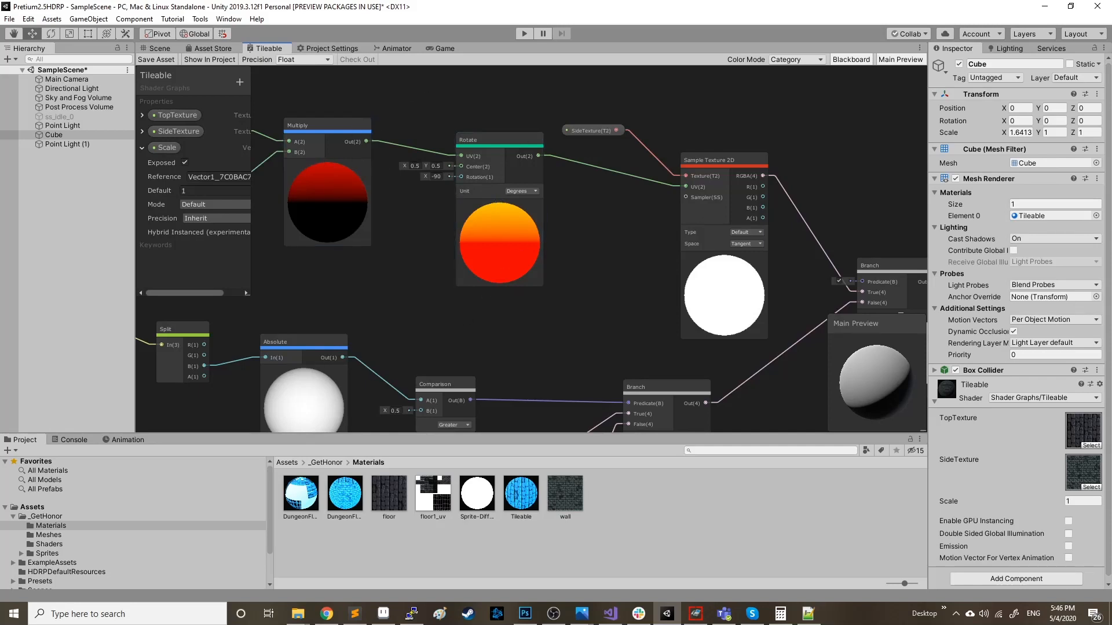
# Step: Review the upper node chain and move the second Branch slightly closer to the PBR Master
pyautogui.scroll(-1, 770, 297)
pyautogui.moveTo(769, 298); pyautogui.dragTo(807, 165, button='middle')
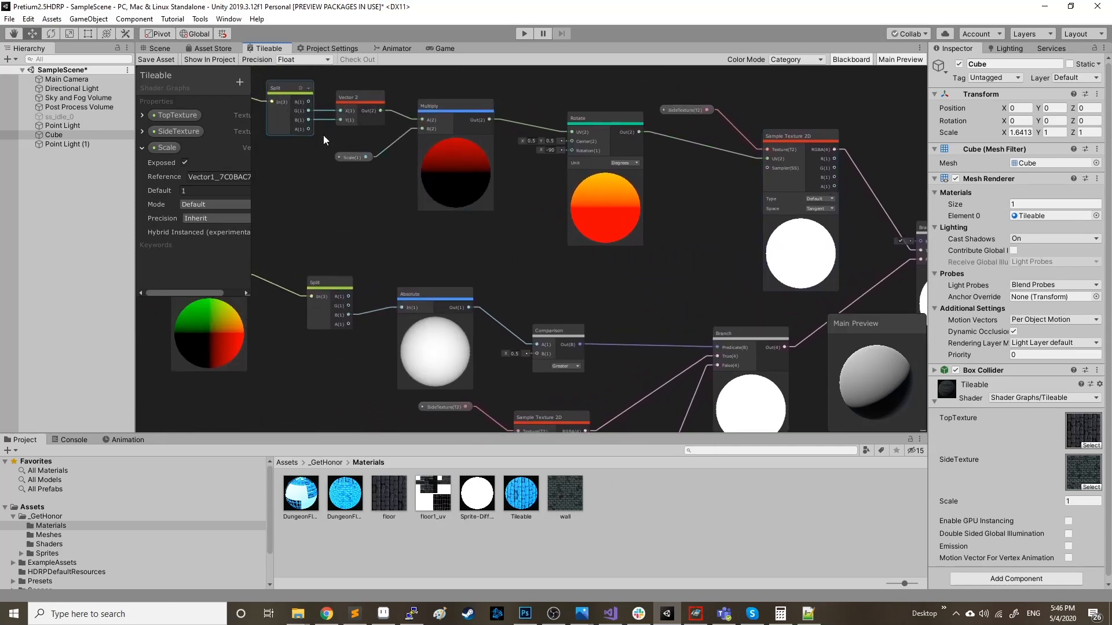
pyautogui.moveTo(824, 215); pyautogui.dragTo(568, 180, button='middle')
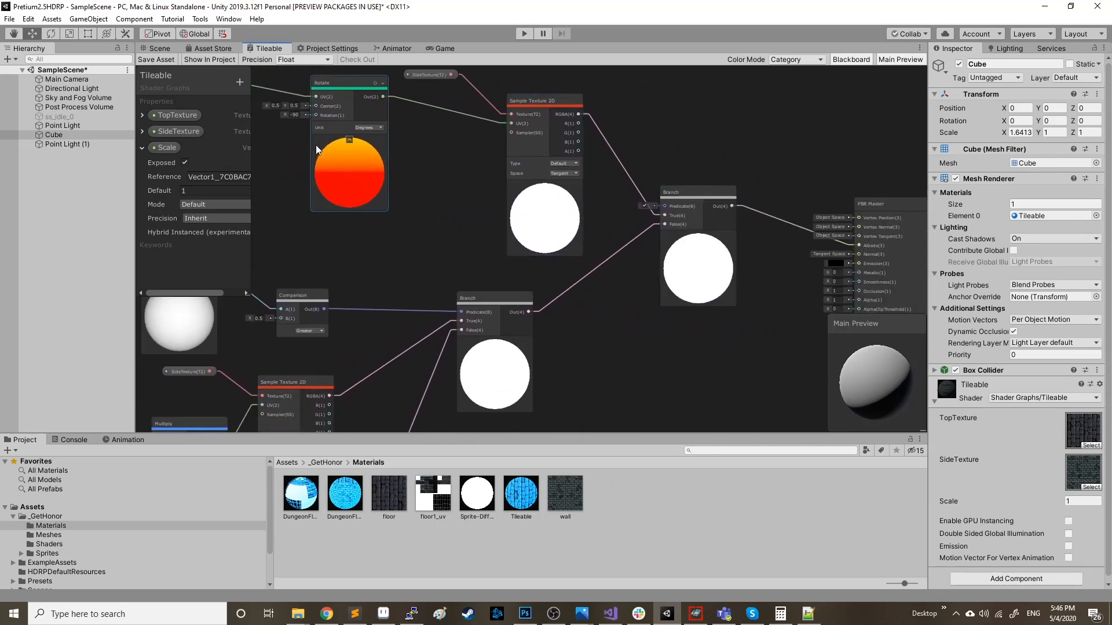
pyautogui.moveTo(740, 196); pyautogui.dragTo(650, 268, button='middle')
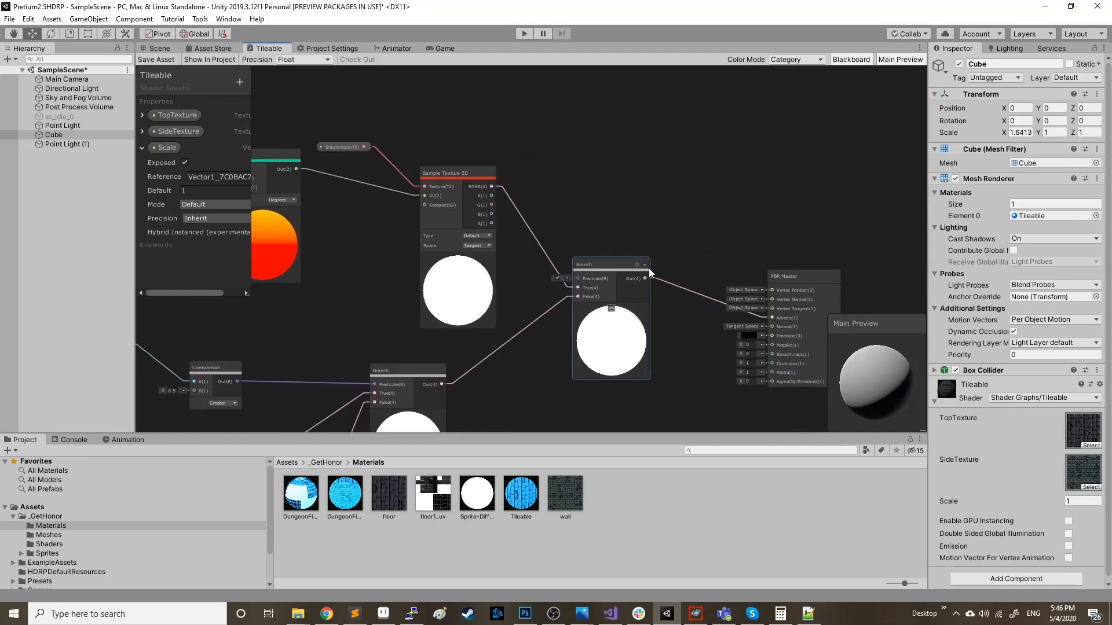
pyautogui.moveTo(601, 261); pyautogui.dragTo(631, 239)
# Step: Add a Normal Vector node in World space above the Multiply and Rotate nodes
pyautogui.moveTo(599, 182); pyautogui.dragTo(744, 249, button='middle')
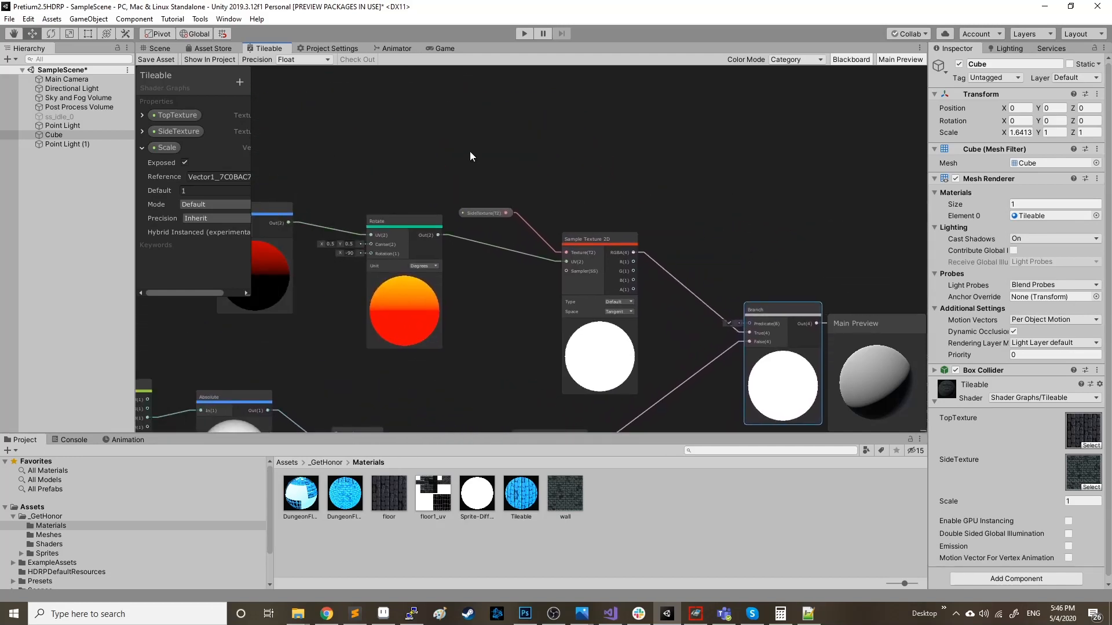
pyautogui.click(464, 125)
pyautogui.moveTo(400, 111); pyautogui.dragTo(535, 169, button='middle')
pyautogui.rightClick(465, 147)
pyautogui.click(498, 155)
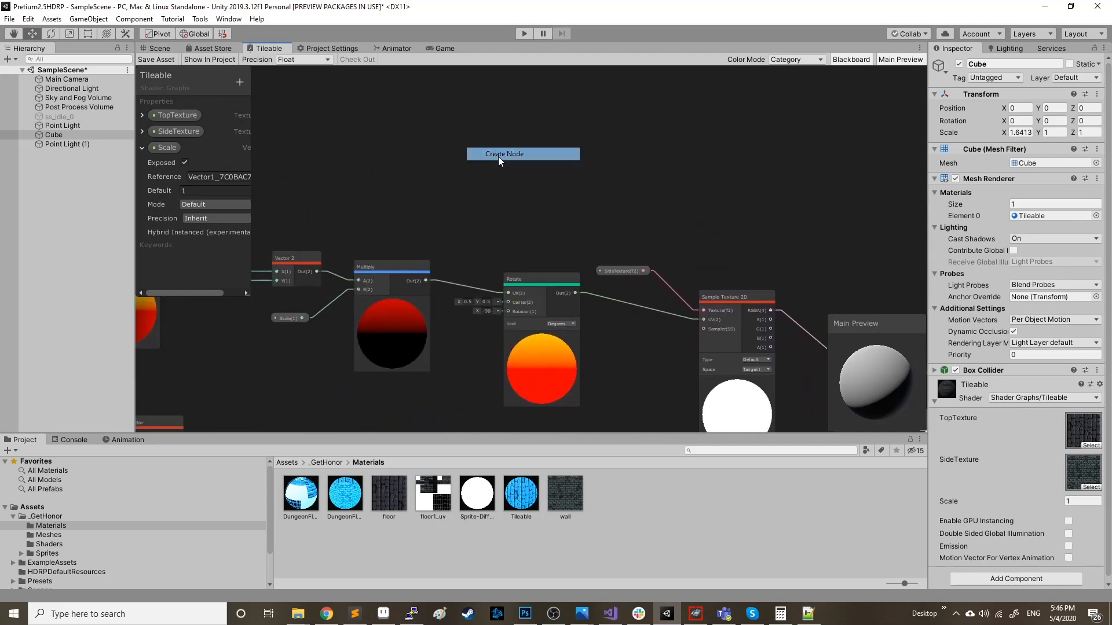
pyautogui.write('normal vector')
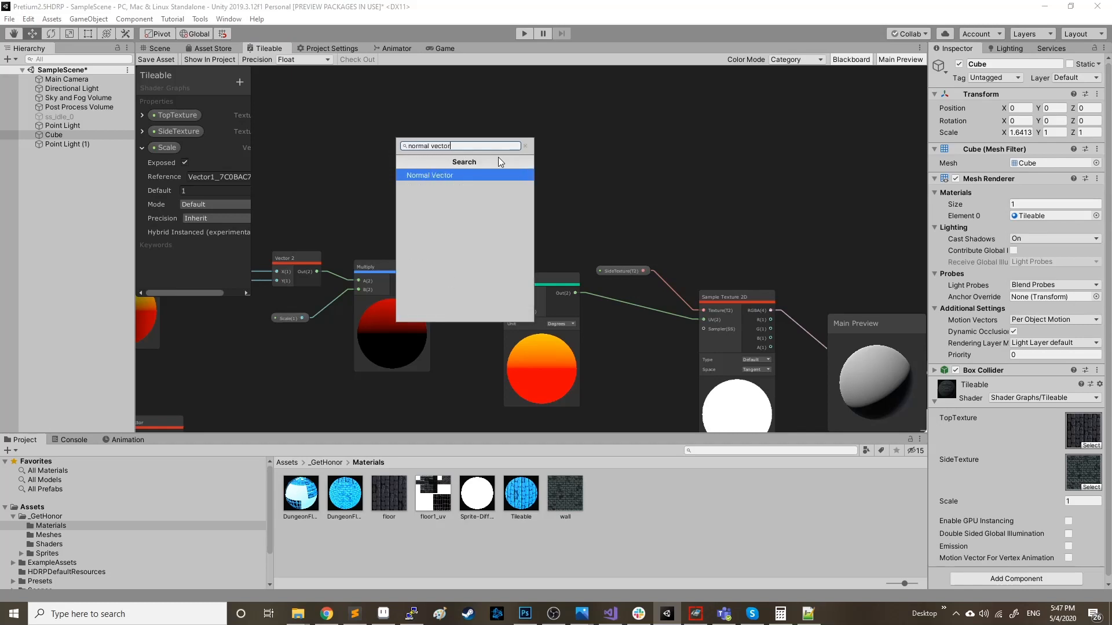
pyautogui.press('Return')
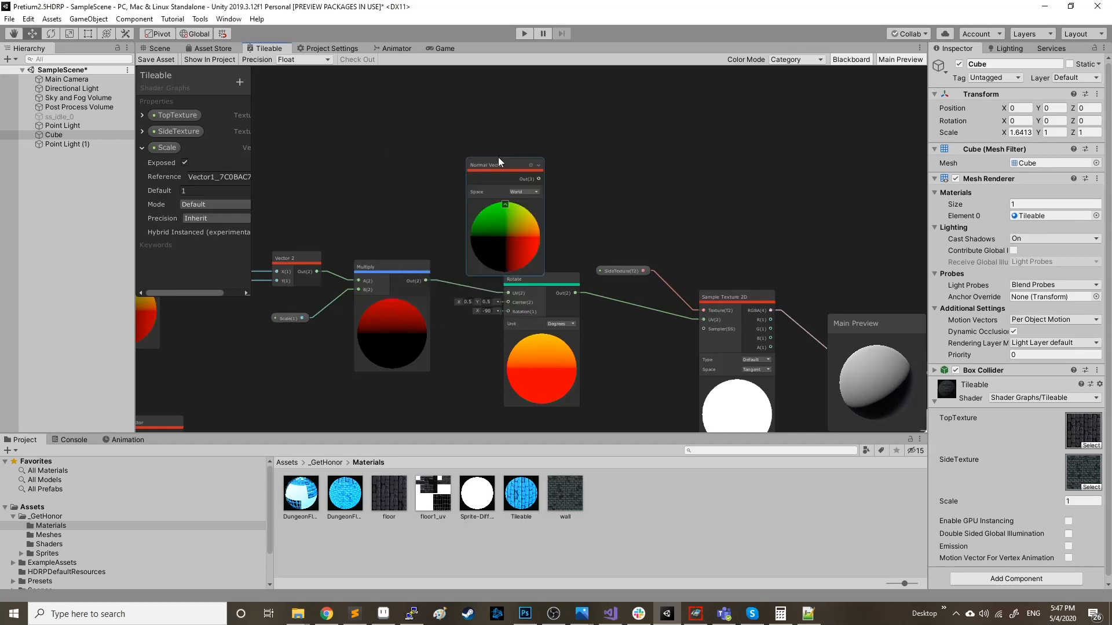
# Step: Check the existing normal comparison chain, and add a Split node fed by the new Normal Vector's output
pyautogui.moveTo(585, 249); pyautogui.dragTo(775, 1, button='middle')
pyautogui.moveTo(282, 141); pyautogui.dragTo(665, 267)
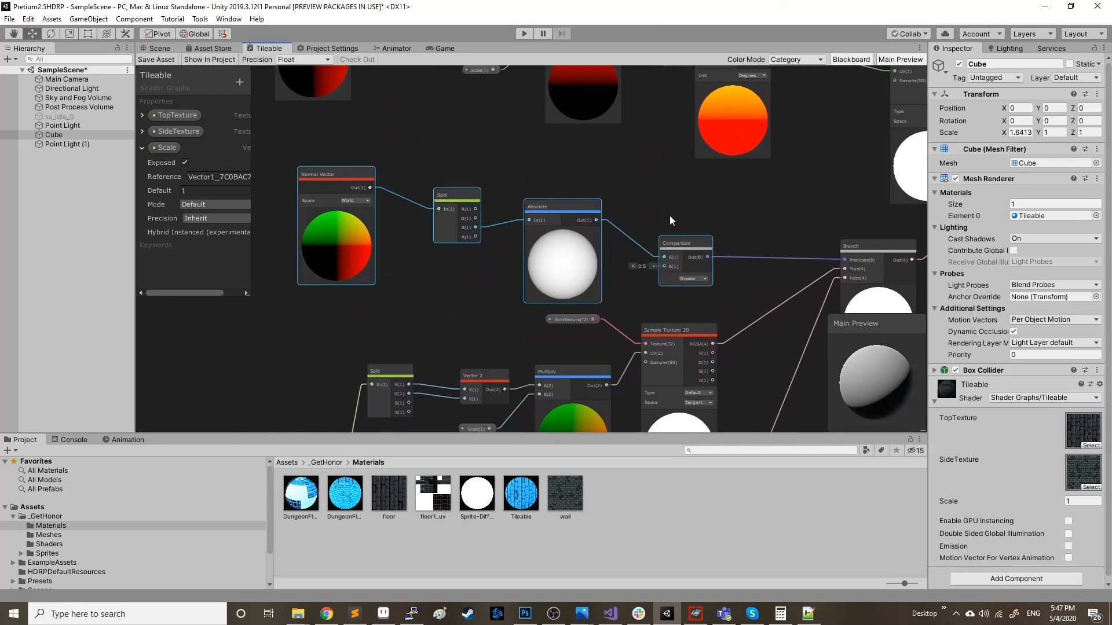
pyautogui.click(670, 215)
pyautogui.moveTo(789, 196); pyautogui.dragTo(495, 456, button='middle')
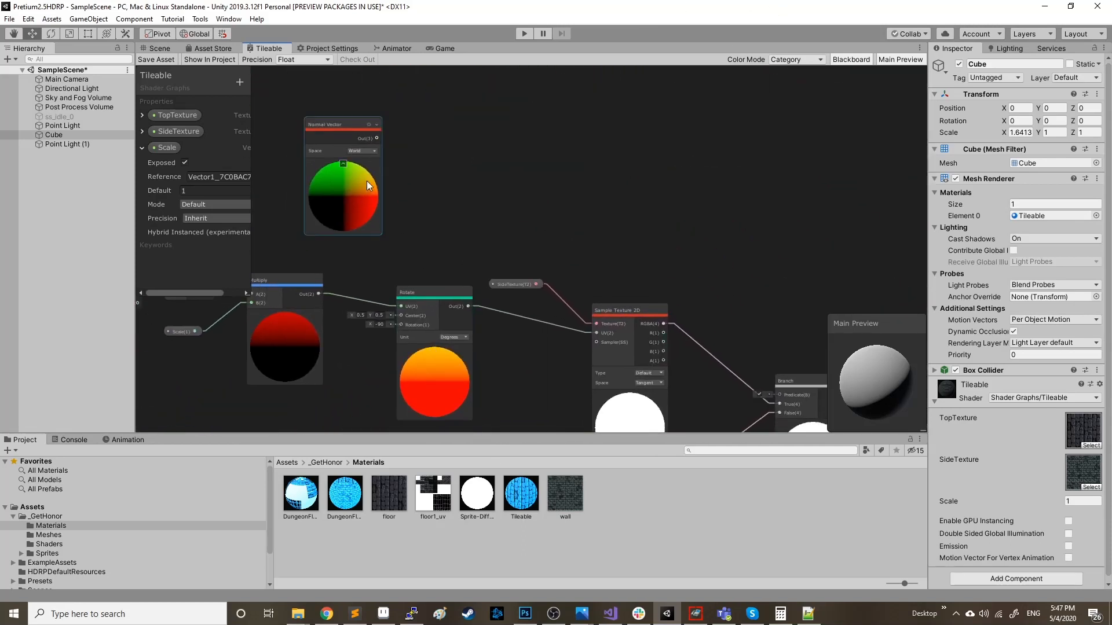
pyautogui.moveTo(376, 138); pyautogui.dragTo(422, 153)
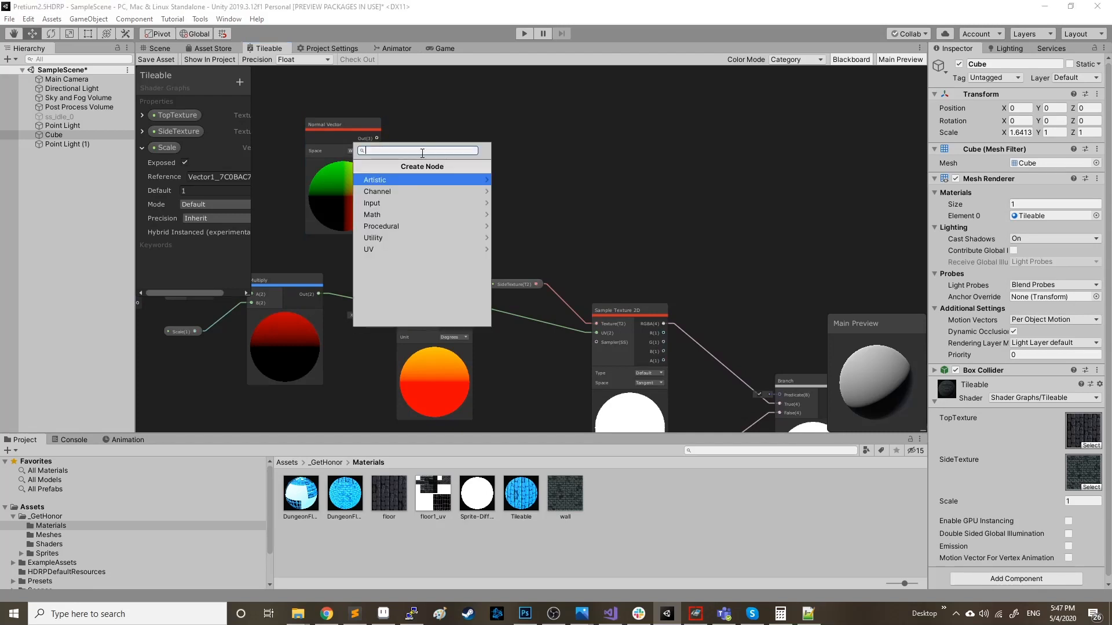
pyautogui.write('split')
pyautogui.press('Return')
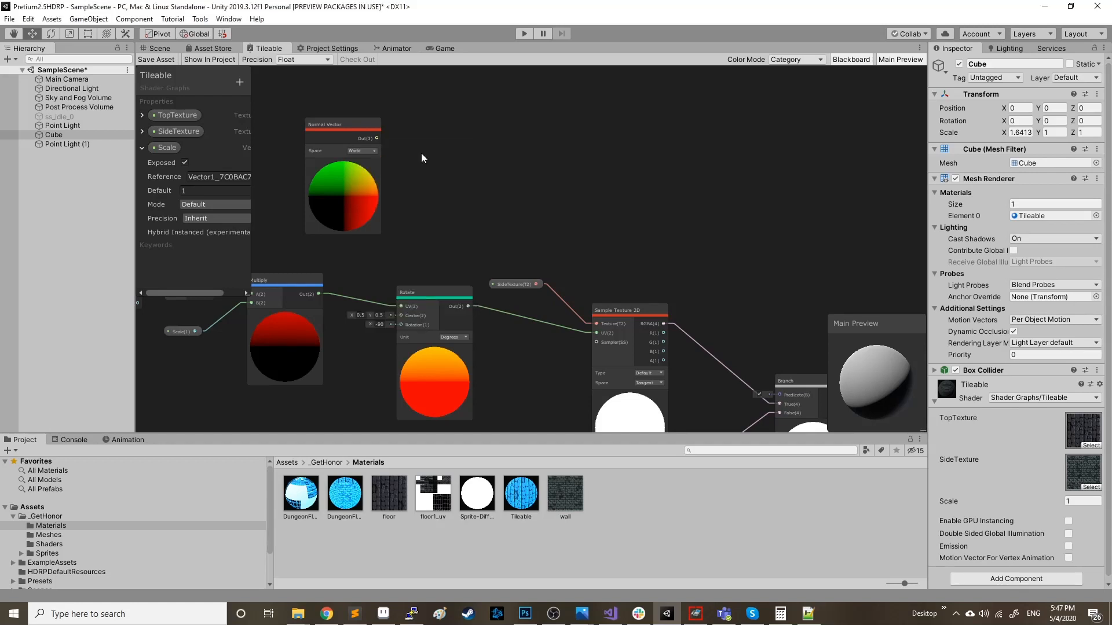
# Step: Add an Absolute node fed by the B output of the new Split
pyautogui.moveTo(459, 180); pyautogui.dragTo(518, 174)
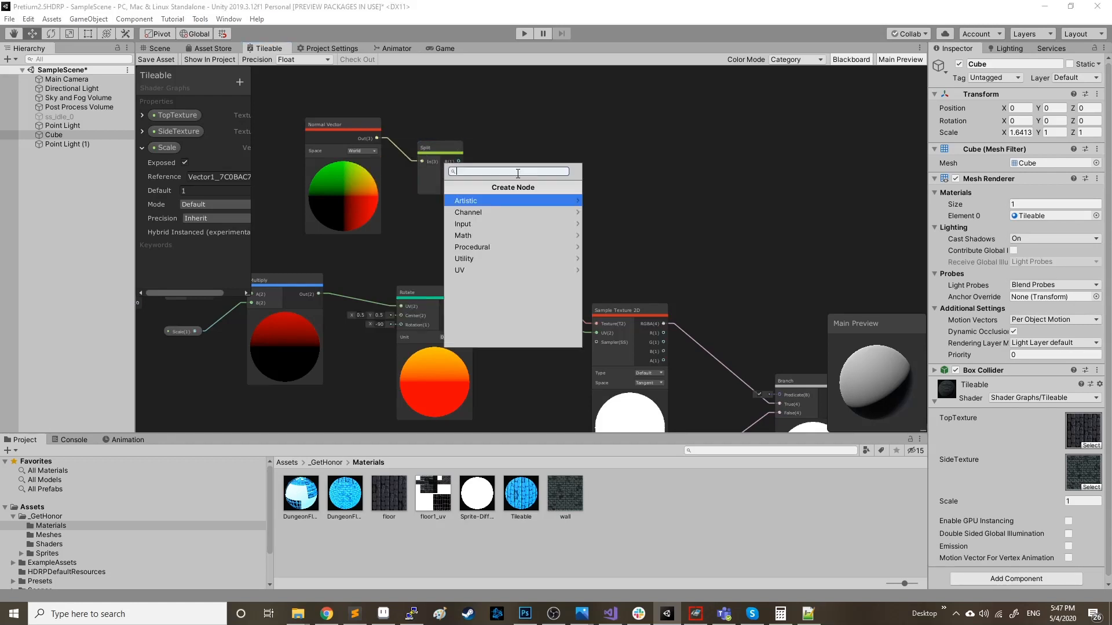
pyautogui.write('abs')
pyautogui.press('Return')
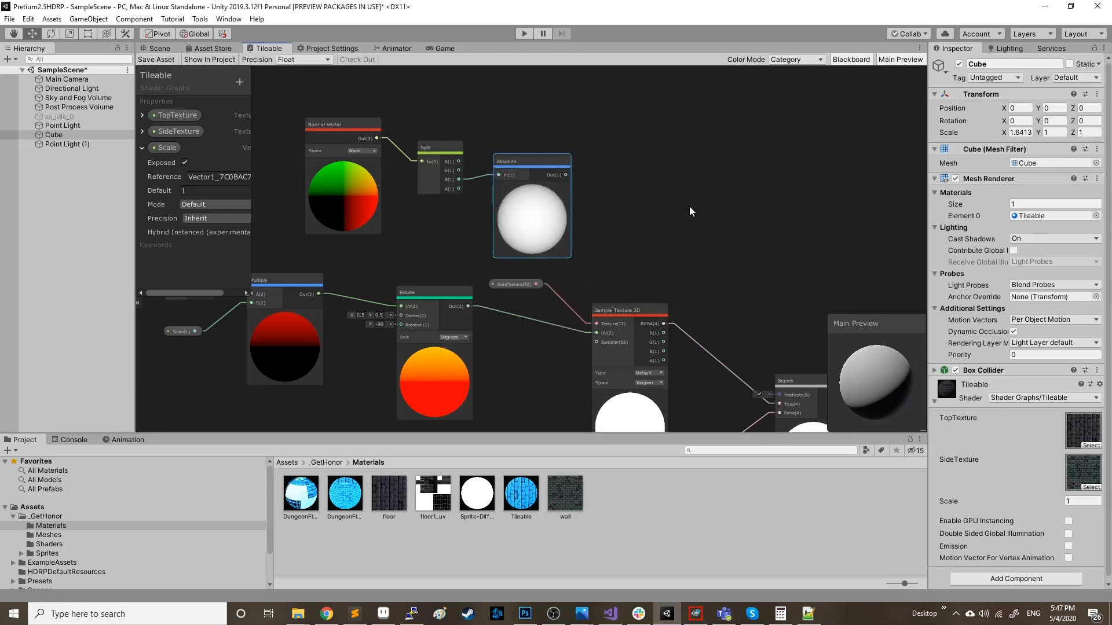
pyautogui.moveTo(689, 207); pyautogui.dragTo(595, 201, button='middle')
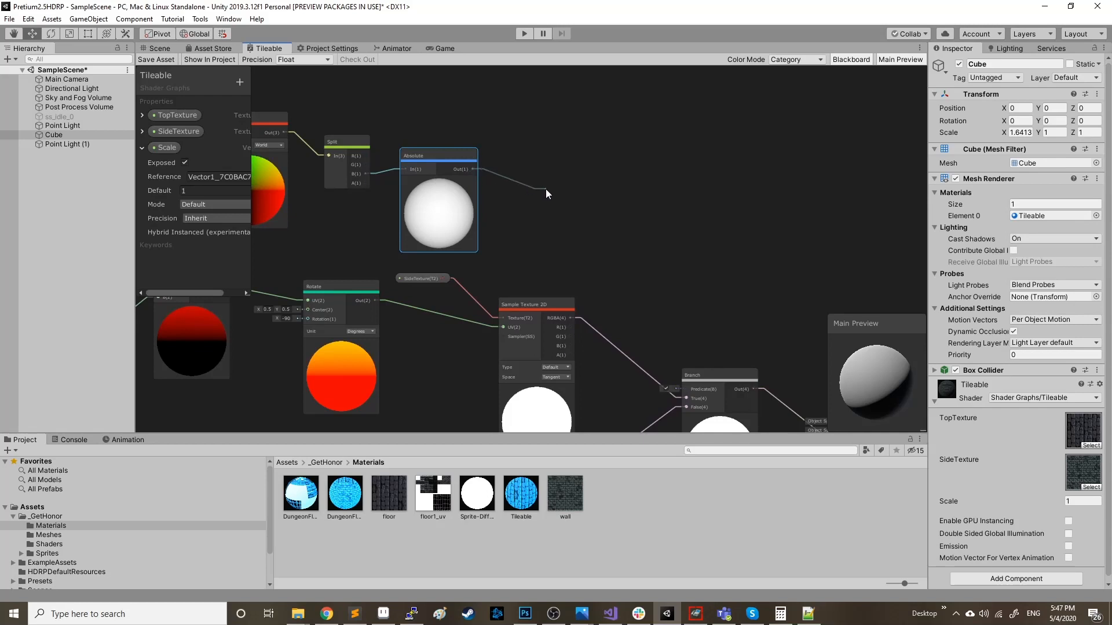
# Step: Add a Comparison node fed by the Absolute's output, set to Greater with B at 0.5
pyautogui.moveTo(531, 198); pyautogui.dragTo(531, 198)
pyautogui.write('comp')
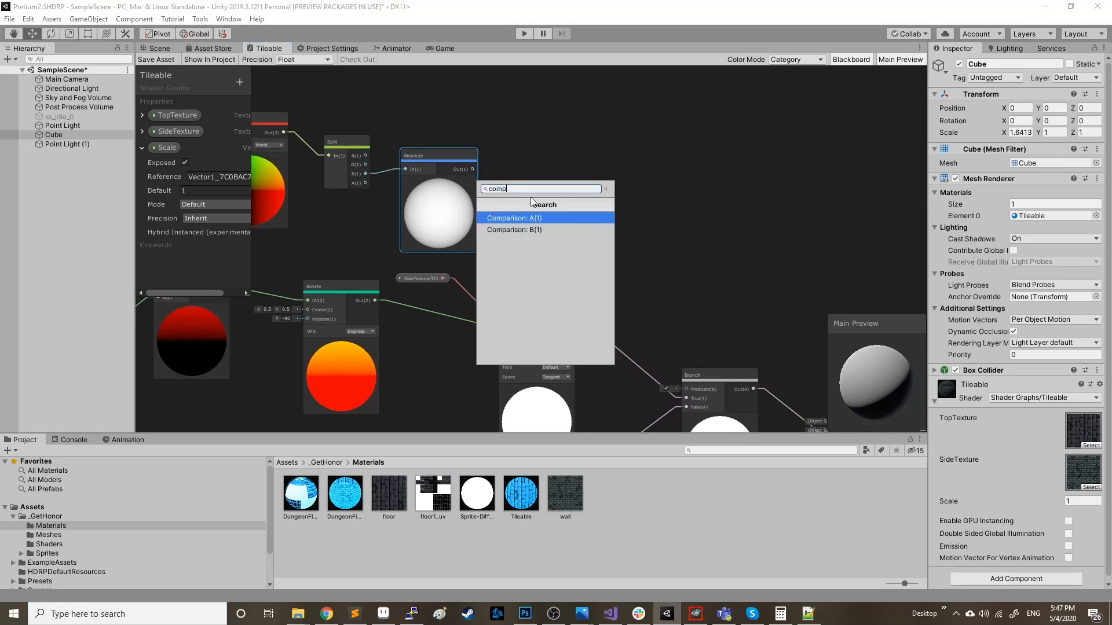
pyautogui.write('a')
pyautogui.press('Return')
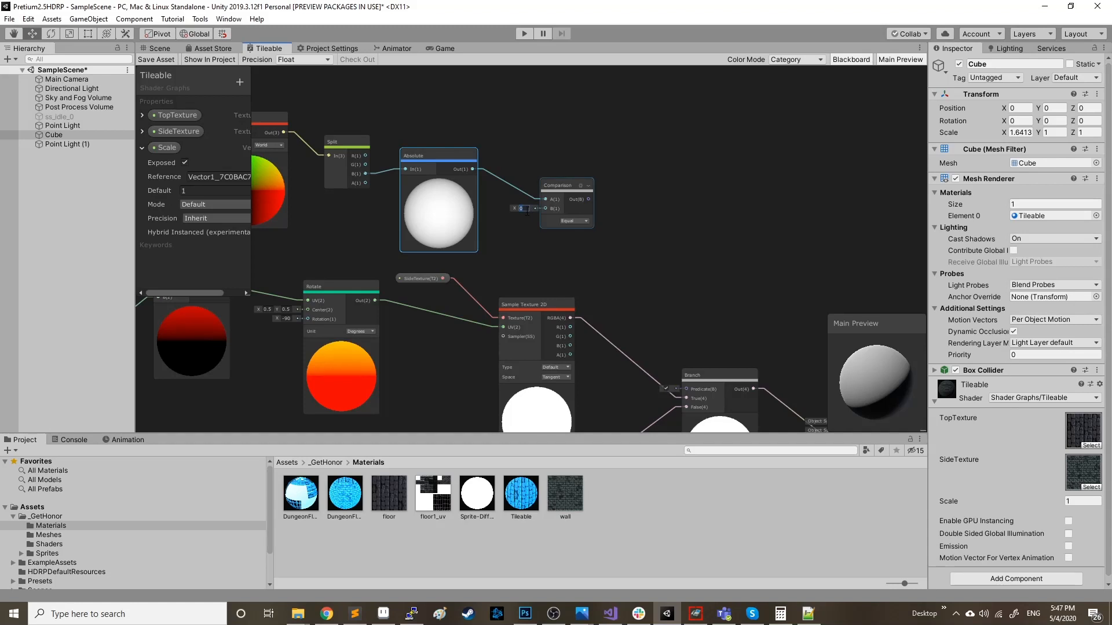
pyautogui.click(576, 221)
pyautogui.click(596, 283)
pyautogui.write('.5')
pyautogui.press('Return')
# Step: Feed the Absolute from the Split's R output, and connect the Comparison's output to the Predicate of the Branch feeding the PBR Master
pyautogui.moveTo(364, 156); pyautogui.dragTo(408, 169)
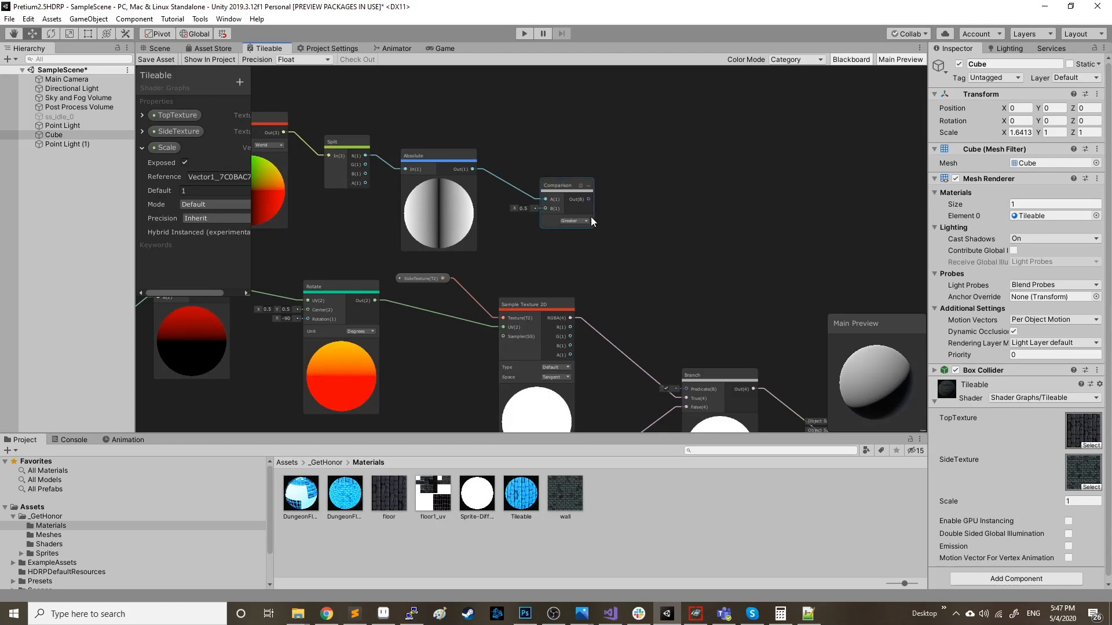
pyautogui.moveTo(707, 237); pyautogui.dragTo(499, 158, button='middle')
pyautogui.moveTo(443, 114); pyautogui.dragTo(544, 307)
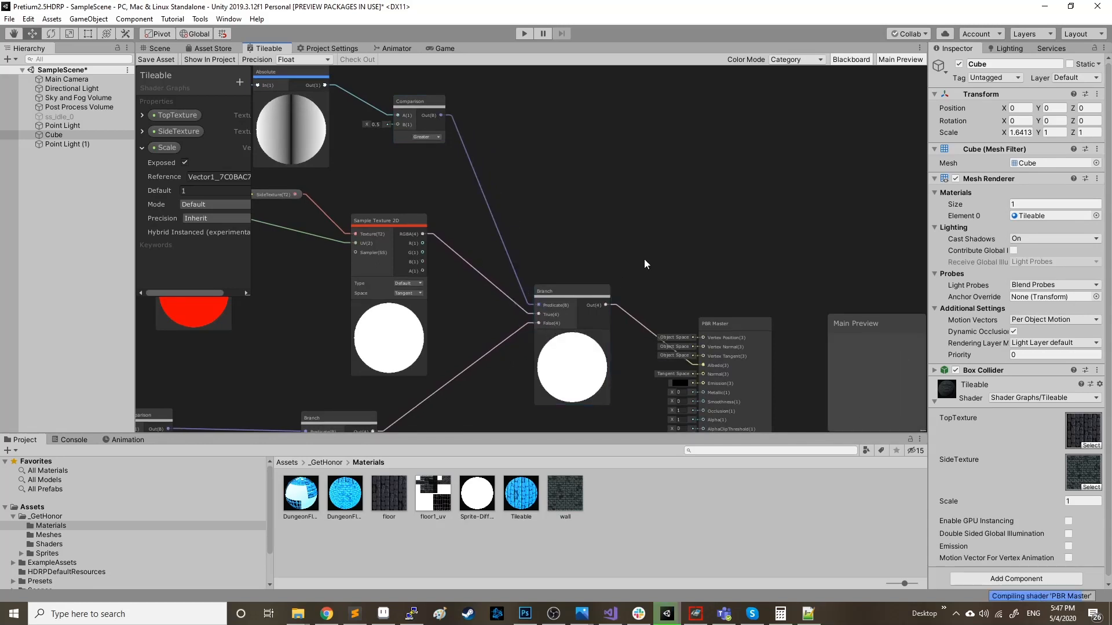
pyautogui.moveTo(710, 266); pyautogui.dragTo(611, 197, button='middle')
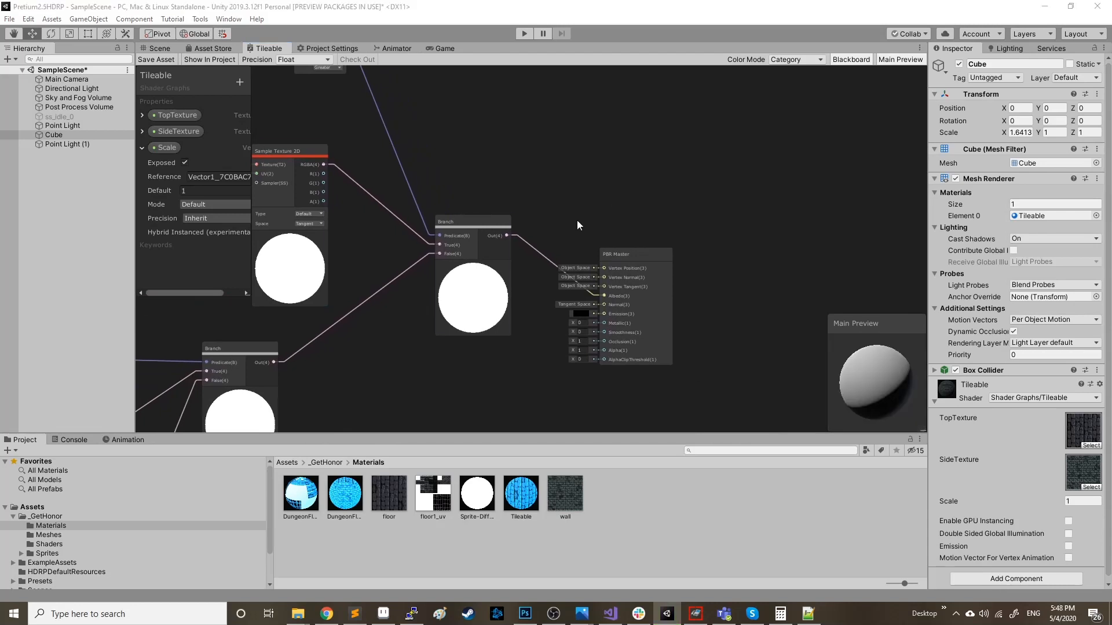
# Step: Save the shader graph asset and inspect the cube's side textures in the scene
pyautogui.moveTo(577, 221); pyautogui.dragTo(640, 247, button='middle')
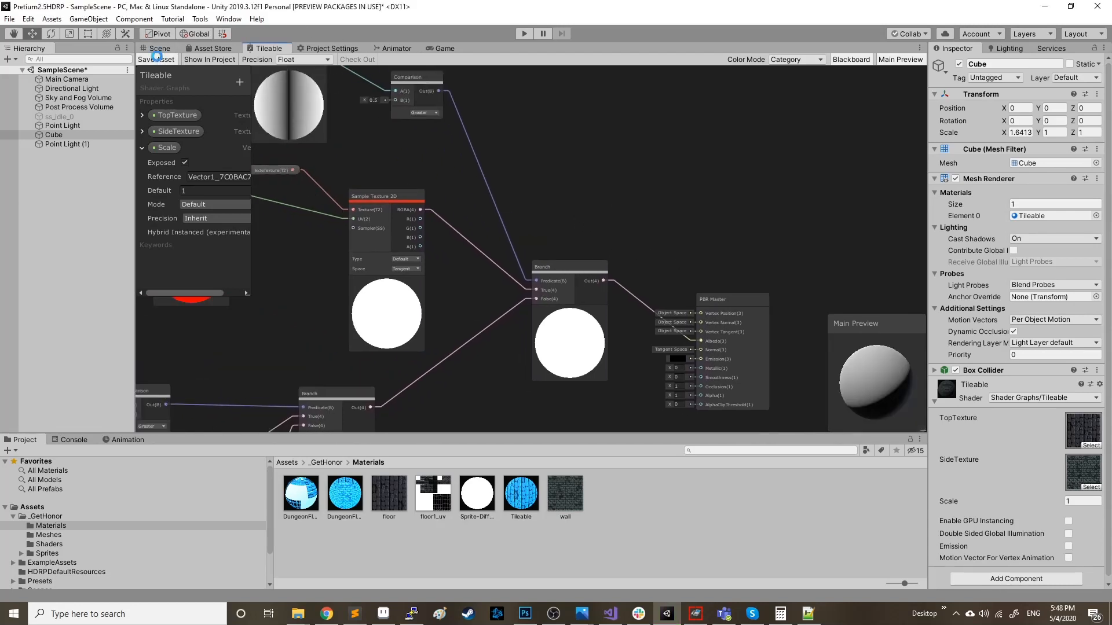
pyautogui.click(161, 49)
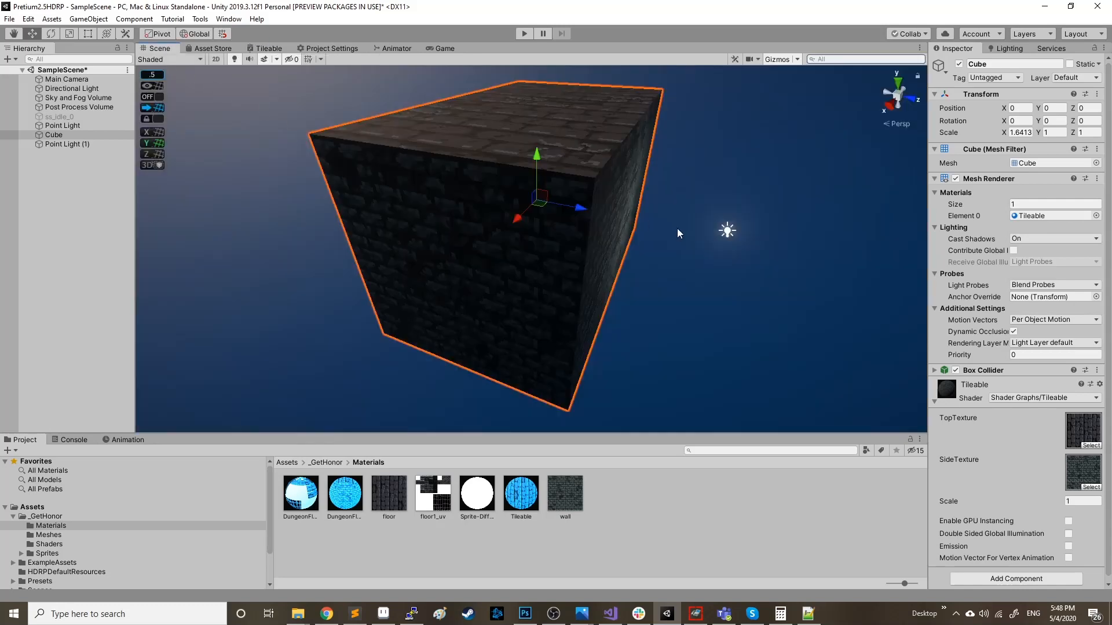
pyautogui.keyDown('alt'); pyautogui.moveTo(676, 228); pyautogui.dragTo(472, 280); pyautogui.keyUp('alt')
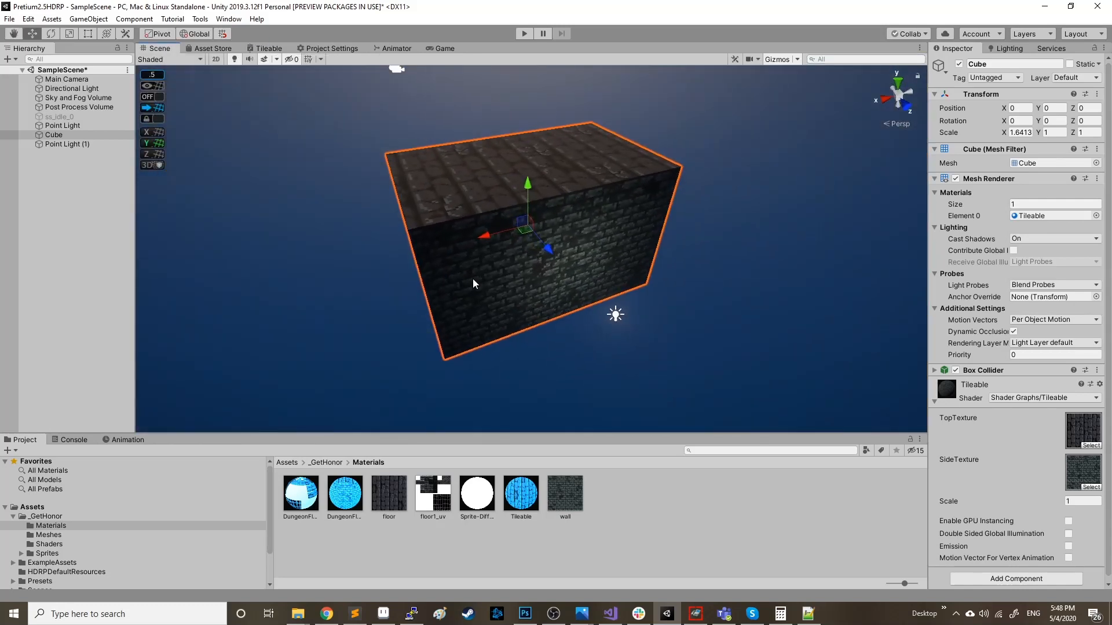
# Step: Scale the cube to about 0.98 in X and 1.10 in Z
pyautogui.press('r')
pyautogui.moveTo(526, 230); pyautogui.dragTo(675, 259)
pyautogui.press('e')
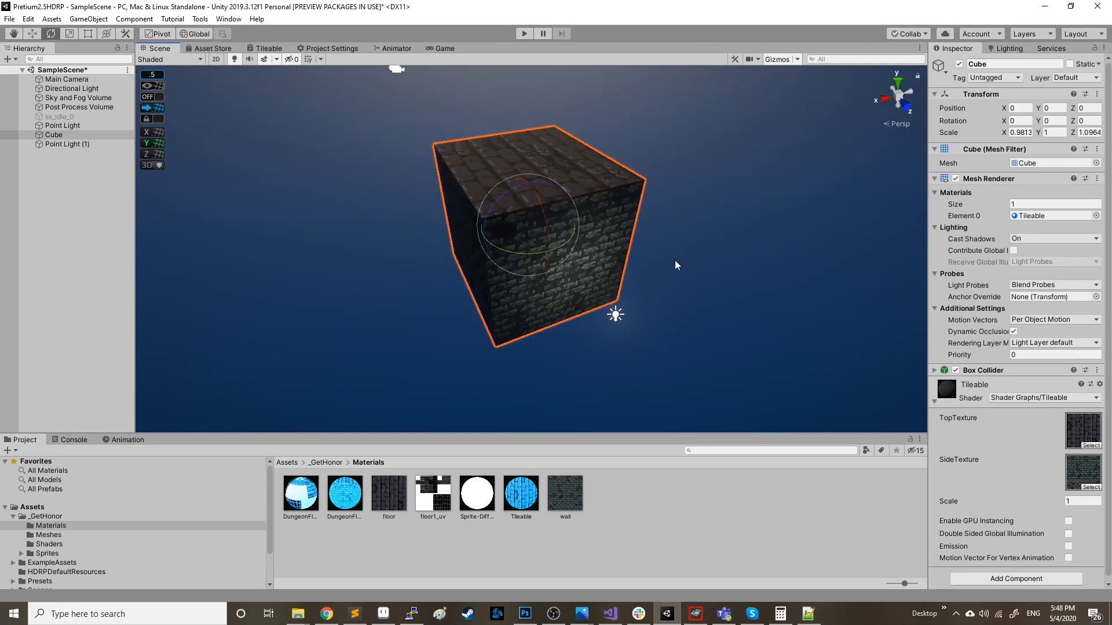
# Step: Duplicate the cube, move the copy diagonally beside the original, and inspect the textures on both cubes
pyautogui.press('w')
pyautogui.hotkey('ctrl', 'd')
pyautogui.moveTo(517, 237); pyautogui.dragTo(480, 347)
pyautogui.click(777, 316)
pyautogui.keyDown('alt'); pyautogui.moveTo(777, 316); pyautogui.dragTo(190, 293); pyautogui.keyUp('alt')
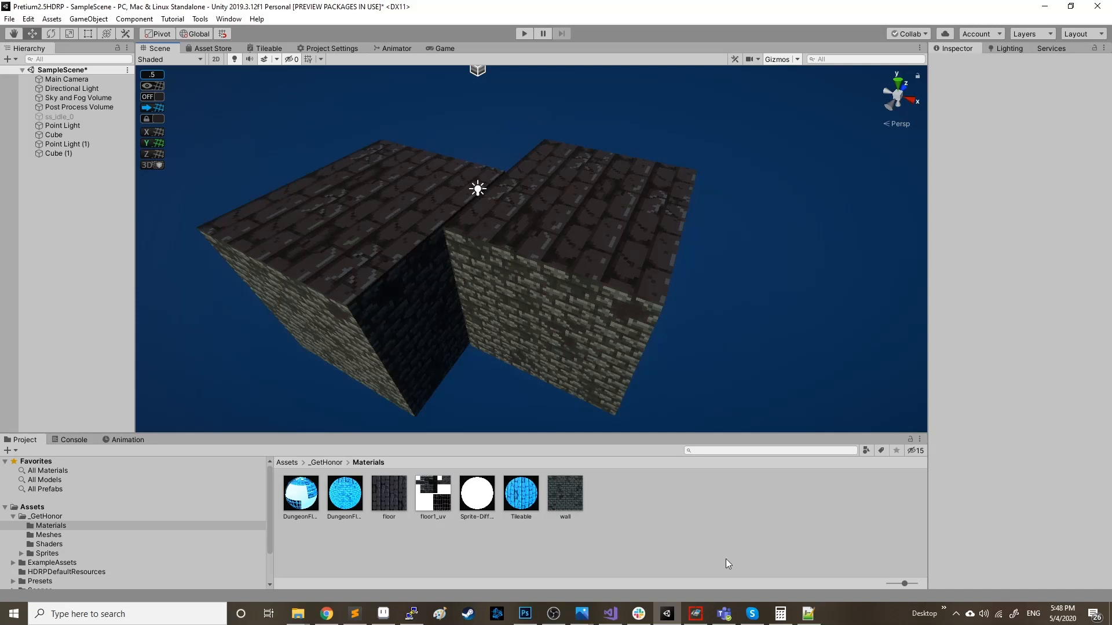
pyautogui.click(553, 614)
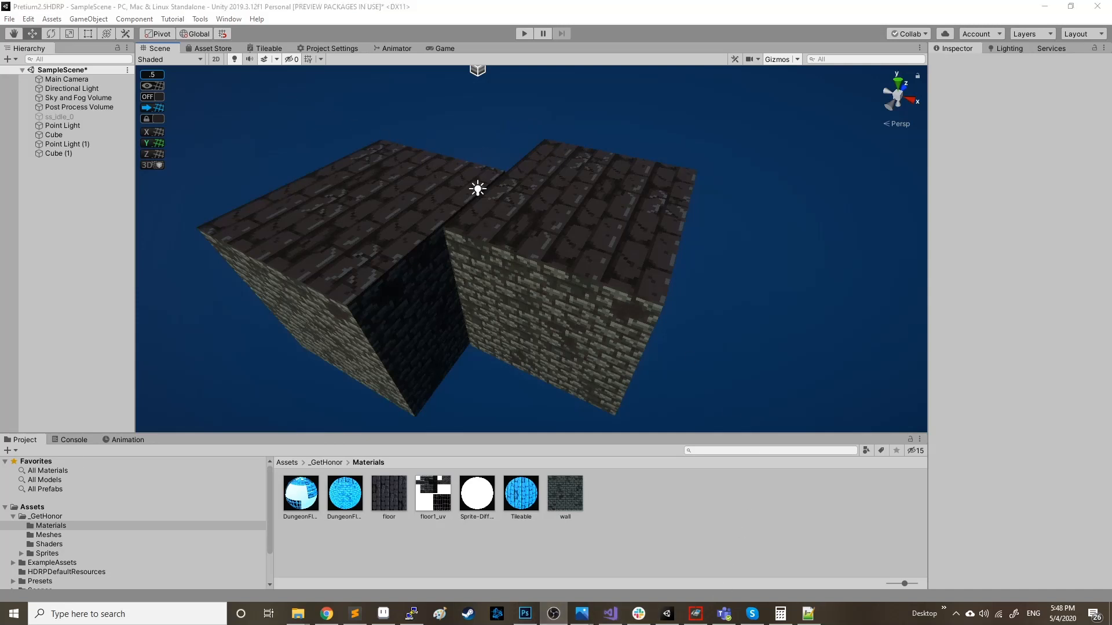